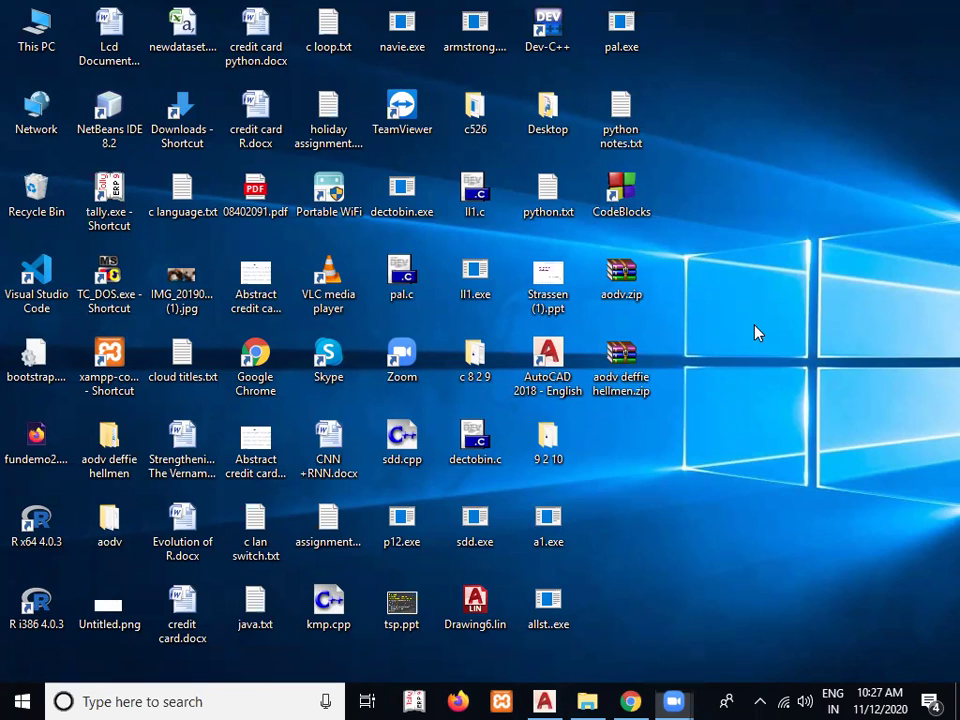
{"action": "right_click", "coordinate": [790, 366]}
{"action": "left_click", "coordinate": [830, 415]}
{"action": "left_click", "coordinate": [545, 701]}
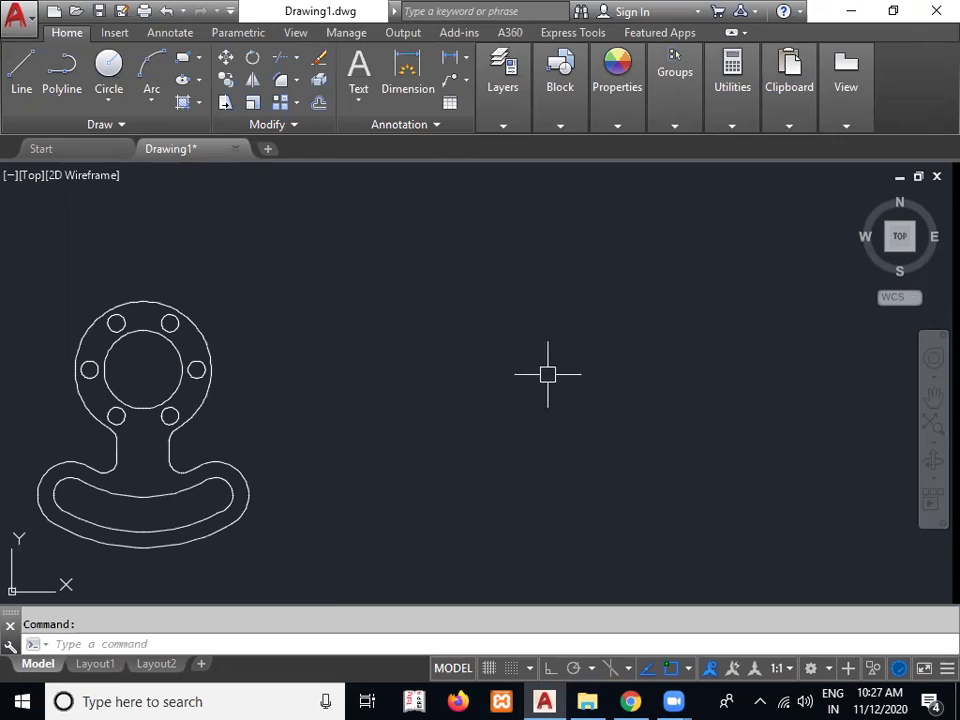
{"action": "mouse_move", "coordinate": [587, 701]}
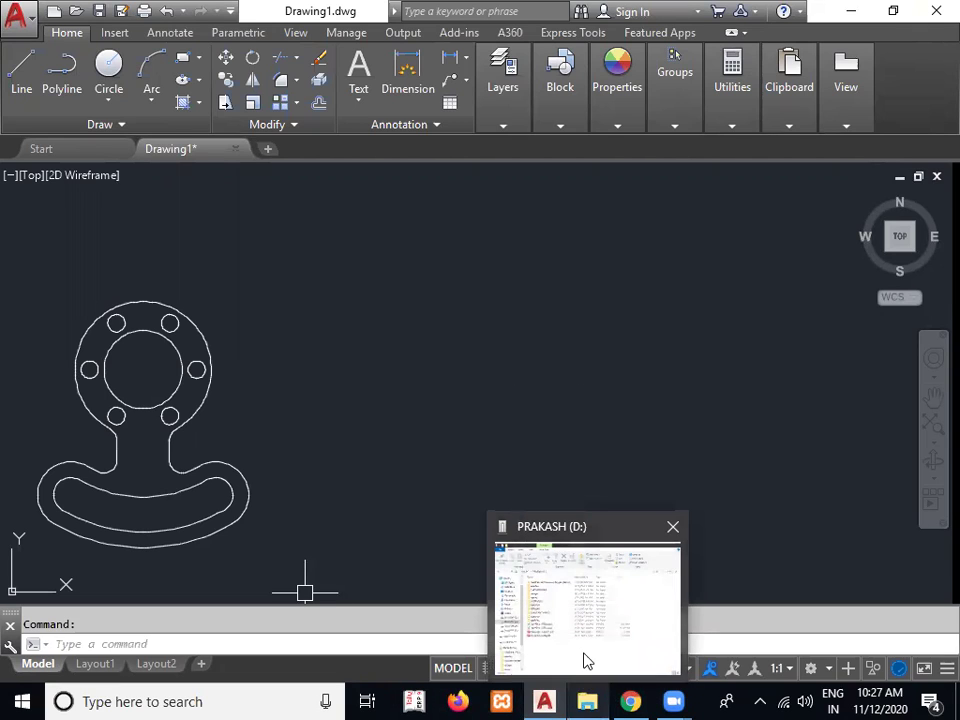
{"action": "mouse_move", "coordinate": [585, 664]}
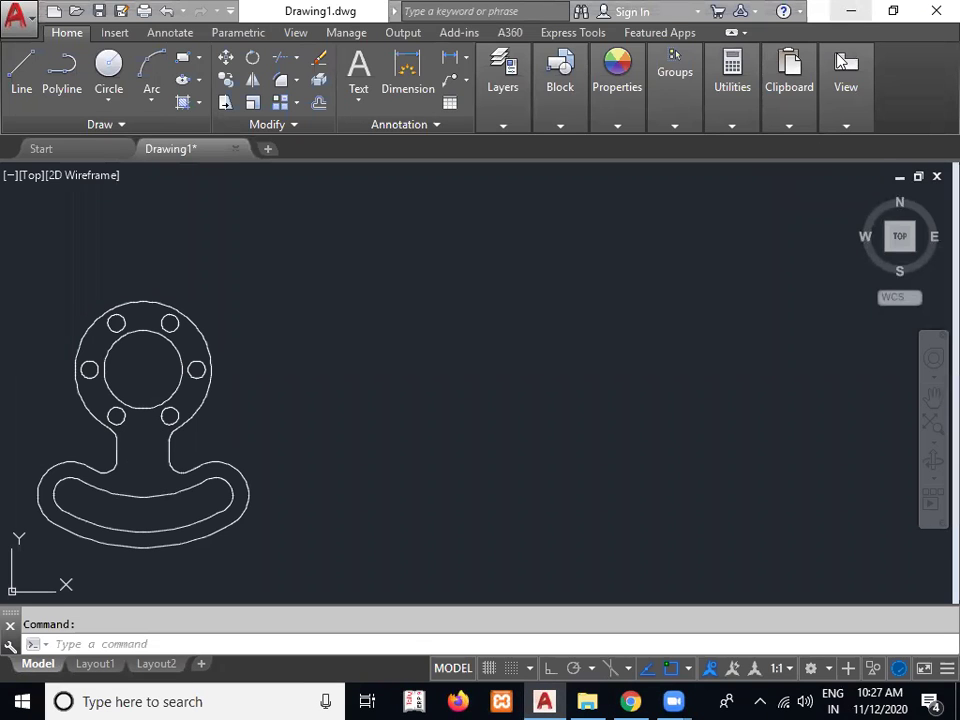
{"action": "key", "text": "super+d"}
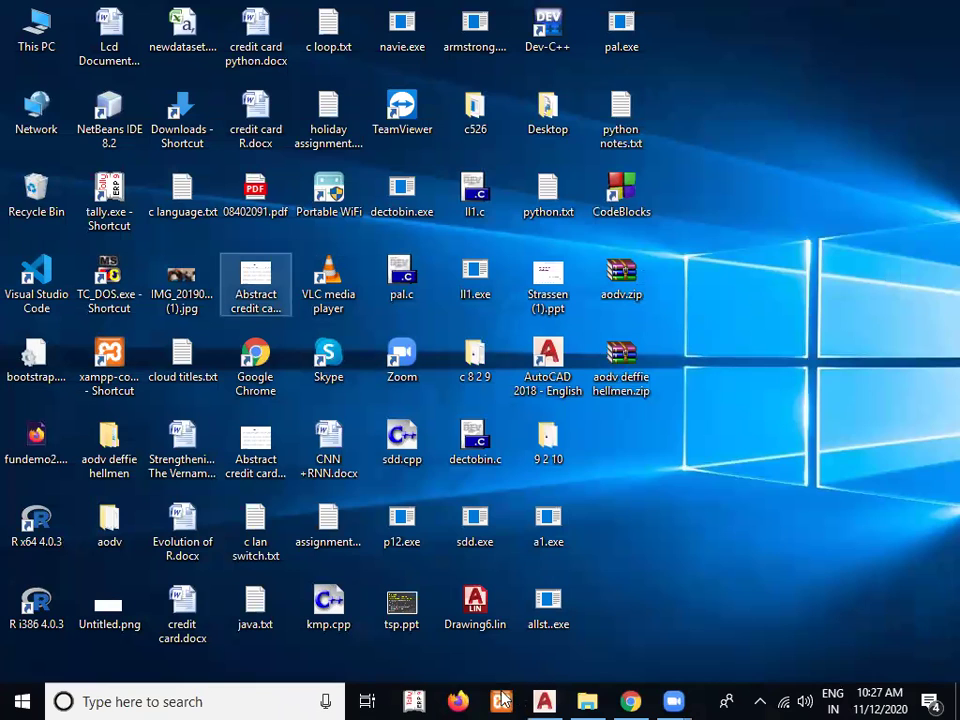
Open General Exercise.pdf from drive D: in File Explorer for viewing
{"action": "left_click", "coordinate": [593, 699]}
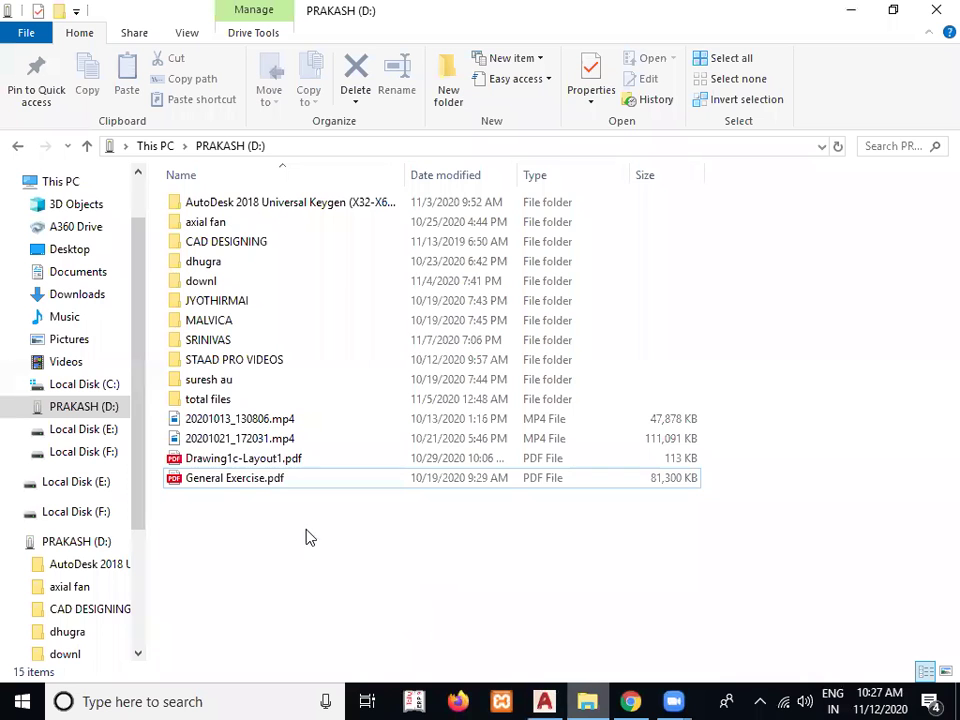
{"action": "double_click", "coordinate": [233, 479]}
{"action": "right_click", "coordinate": [235, 480]}
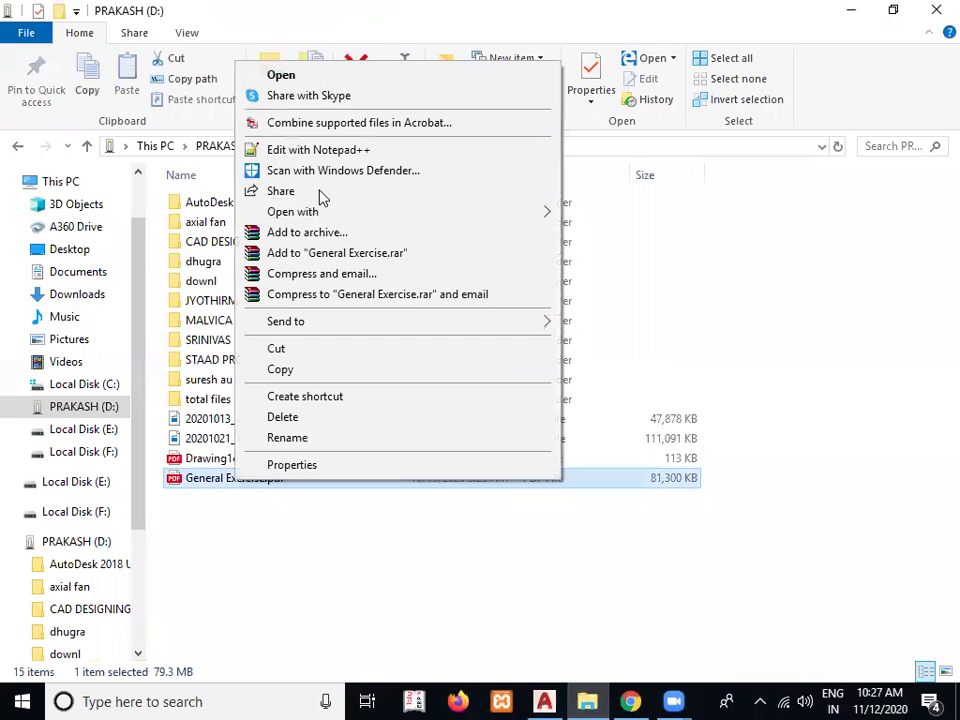
{"action": "left_click", "coordinate": [285, 76]}
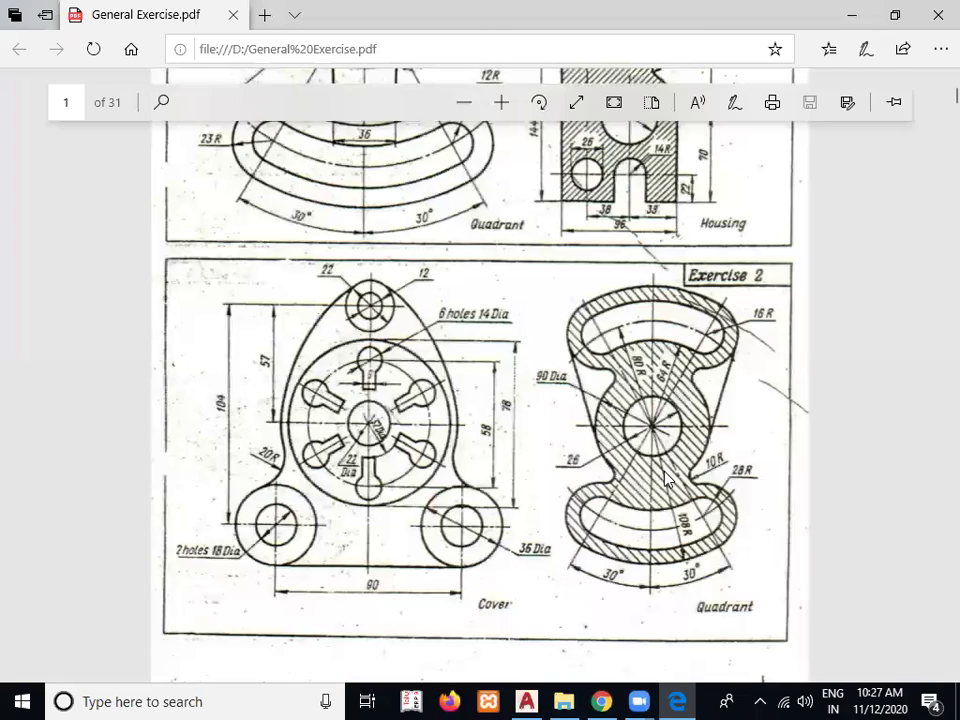
{"action": "scroll", "coordinate": [470, 480], "scroll_direction": "up", "scroll_amount": 3, "text": "ctrl"}
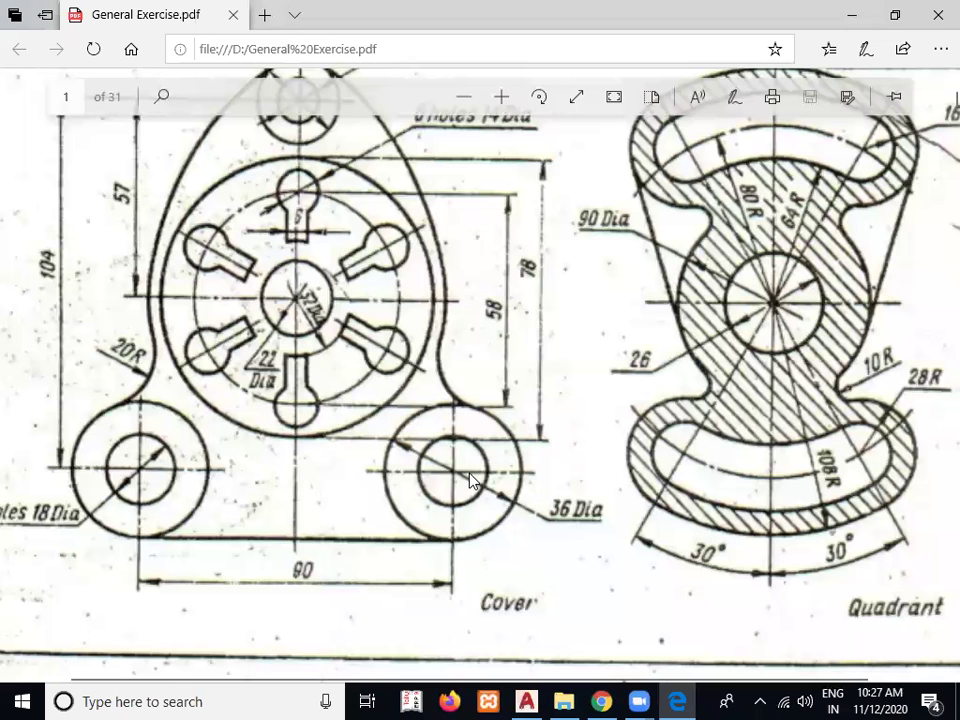
{"action": "scroll", "coordinate": [470, 480], "scroll_direction": "up", "scroll_amount": 2}
Arrange the exercise PDF, showing the first Quadrant drawing, side by side with the AutoCAD window
{"action": "left_click_drag", "start_coordinate": [690, 16], "coordinate": [5, 122]}
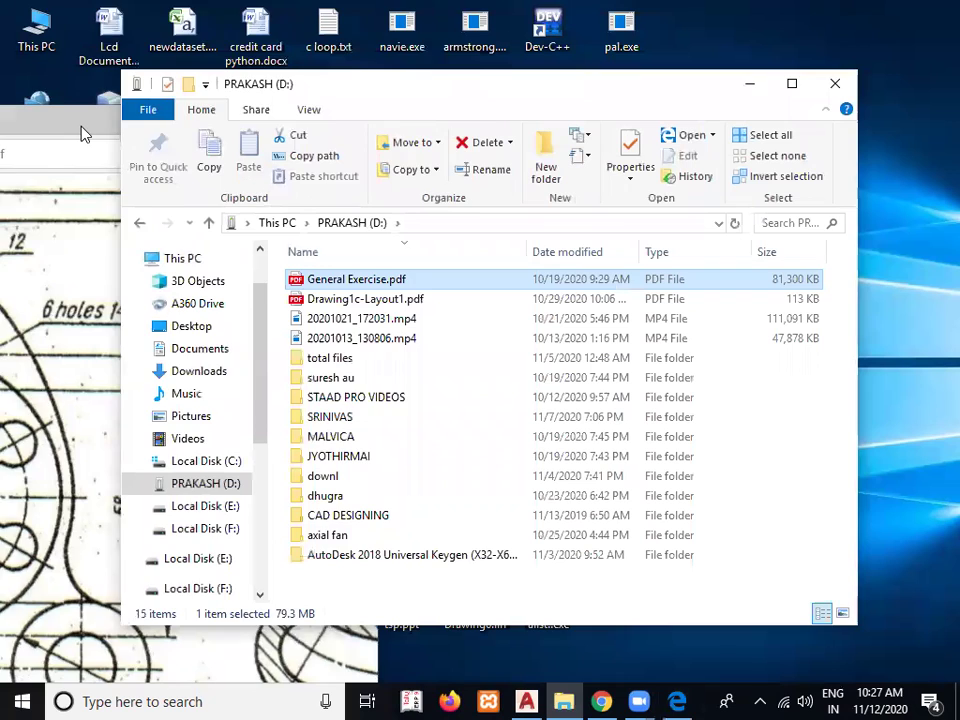
{"action": "left_click_drag", "start_coordinate": [85, 134], "coordinate": [2, 130]}
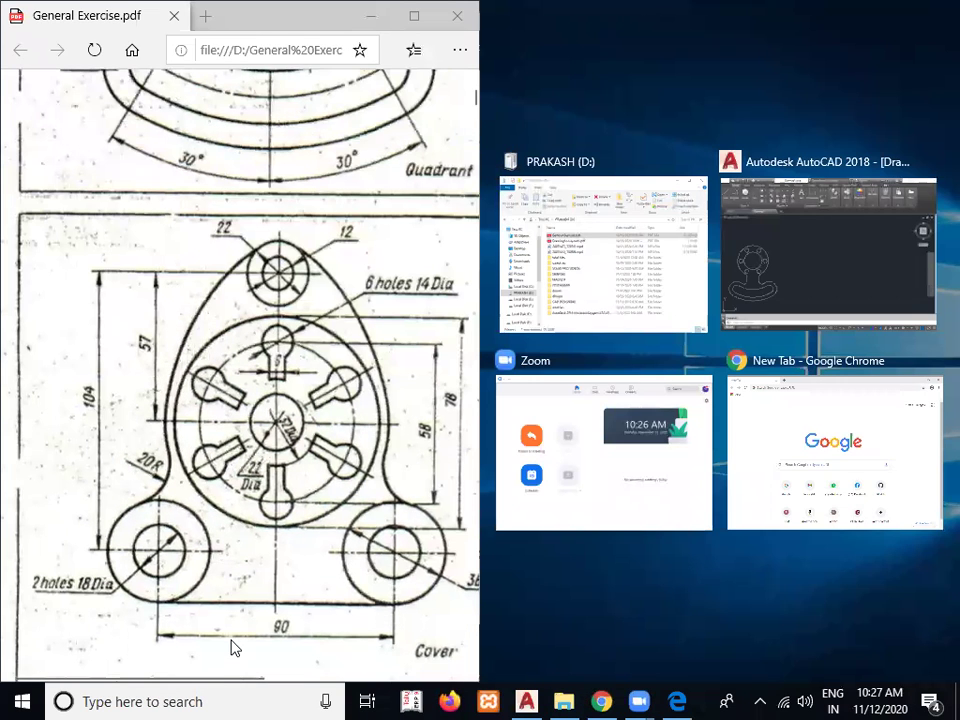
{"action": "scroll", "coordinate": [258, 495], "scroll_direction": "up", "scroll_amount": 4}
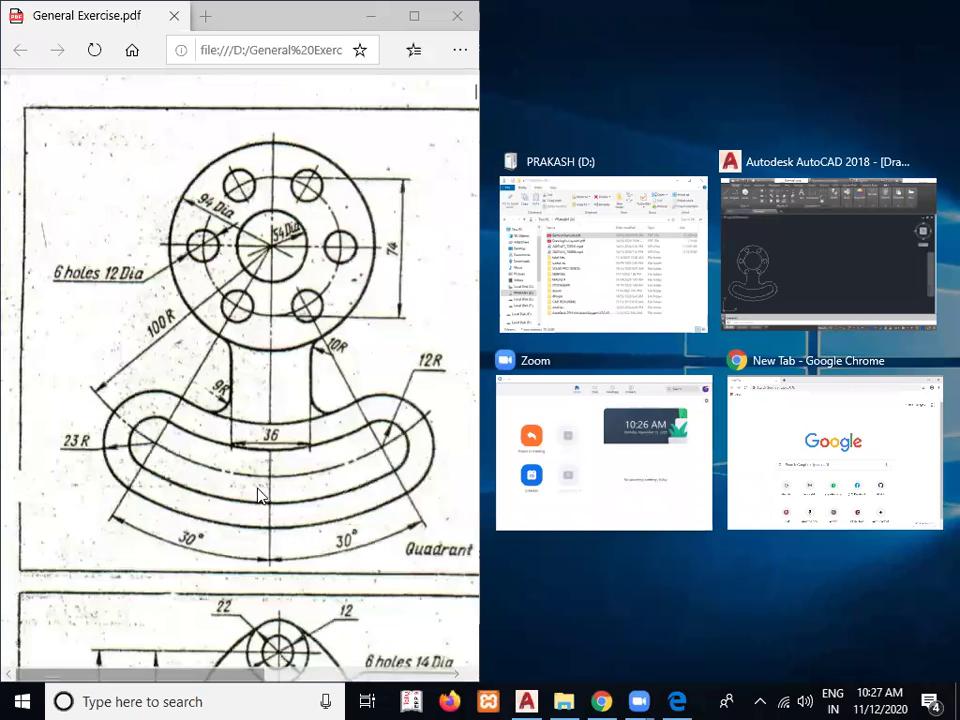
{"action": "left_click", "coordinate": [873, 254]}
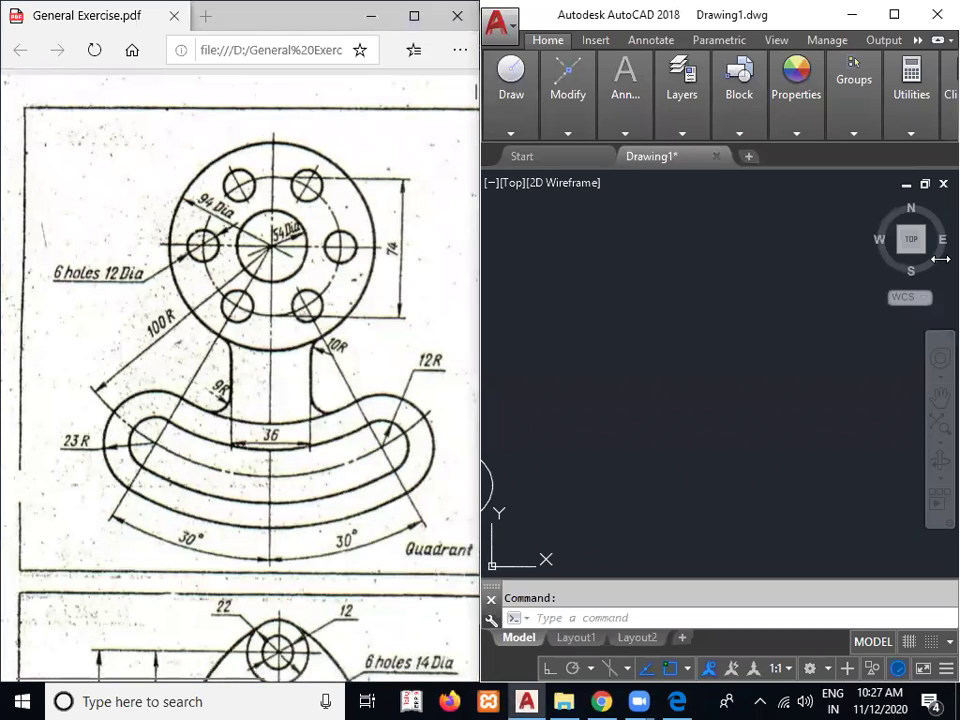
{"action": "key", "text": "super+Up"}
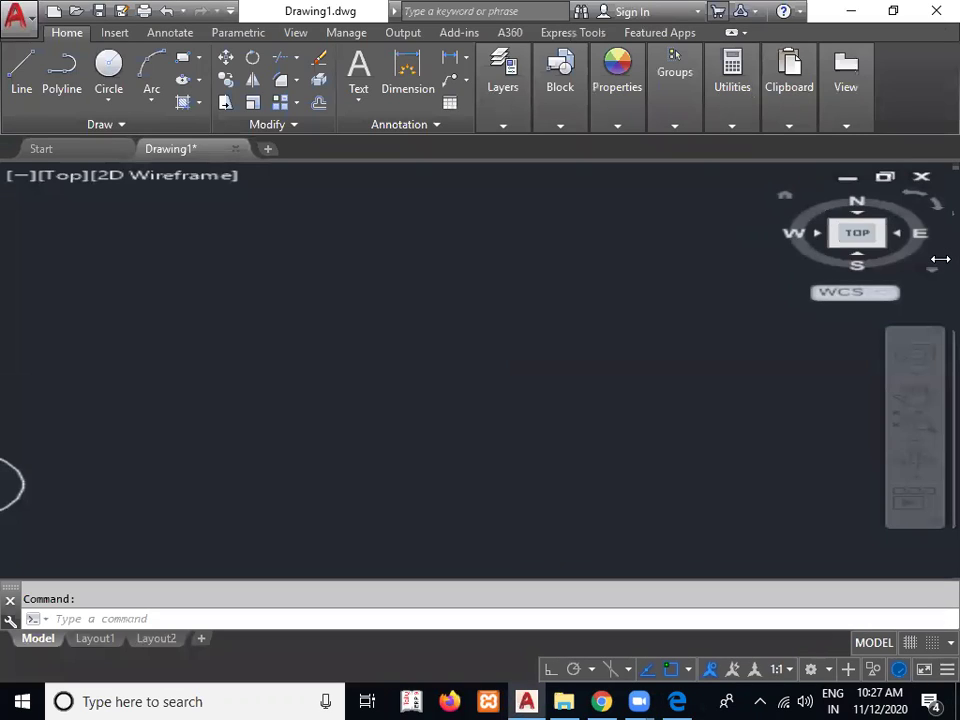
{"action": "key", "text": "super+Down"}
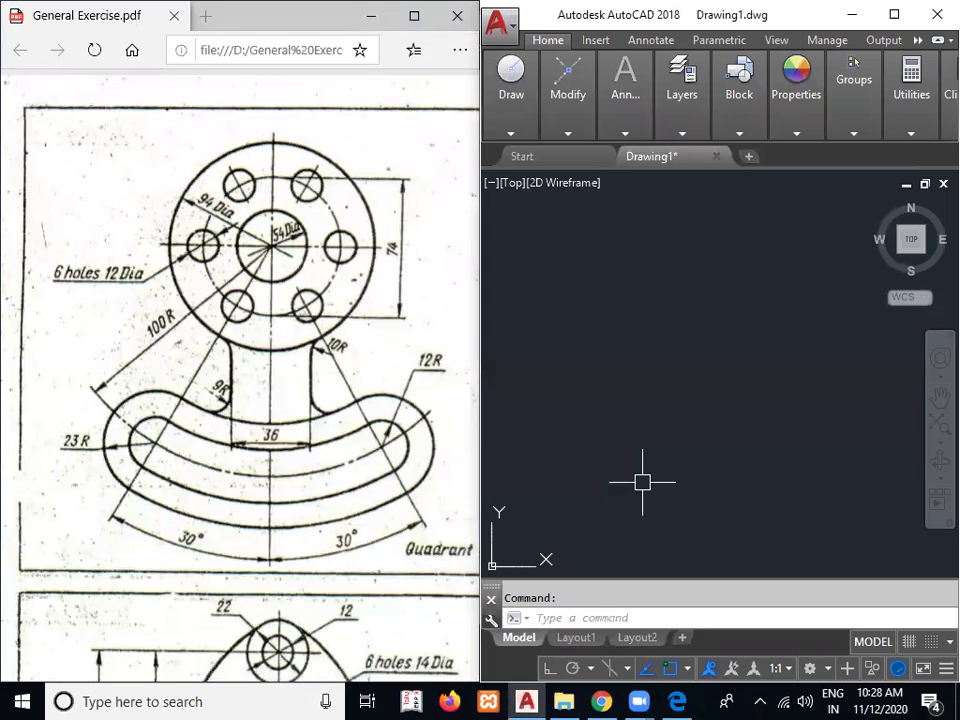
Narrow the PDF window slightly and widen the AutoCAD window so the two fit beside each other
{"action": "scroll", "coordinate": [642, 482], "scroll_direction": "down", "scroll_amount": 3}
{"action": "mouse_move", "coordinate": [642, 482]}
{"action": "middle_mouse_down"}
{"action": "mouse_move", "coordinate": [668, 422]}
{"action": "mouse_move", "coordinate": [634, 392]}
{"action": "mouse_move", "coordinate": [621, 306]}
{"action": "middle_mouse_up"}
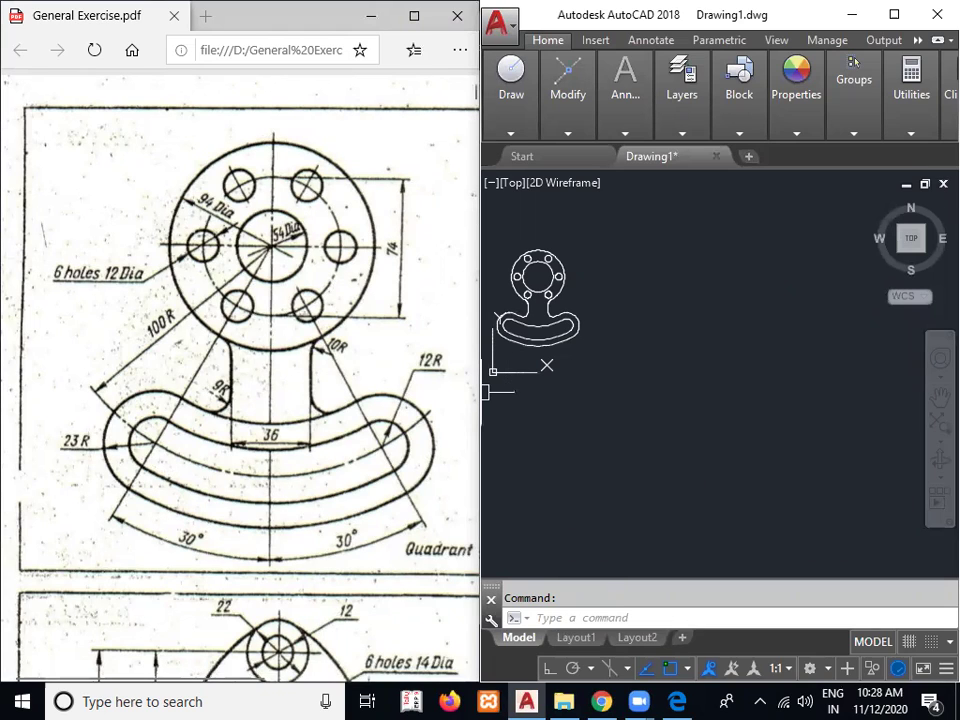
{"action": "left_click_drag", "start_coordinate": [478, 392], "coordinate": [425, 414]}
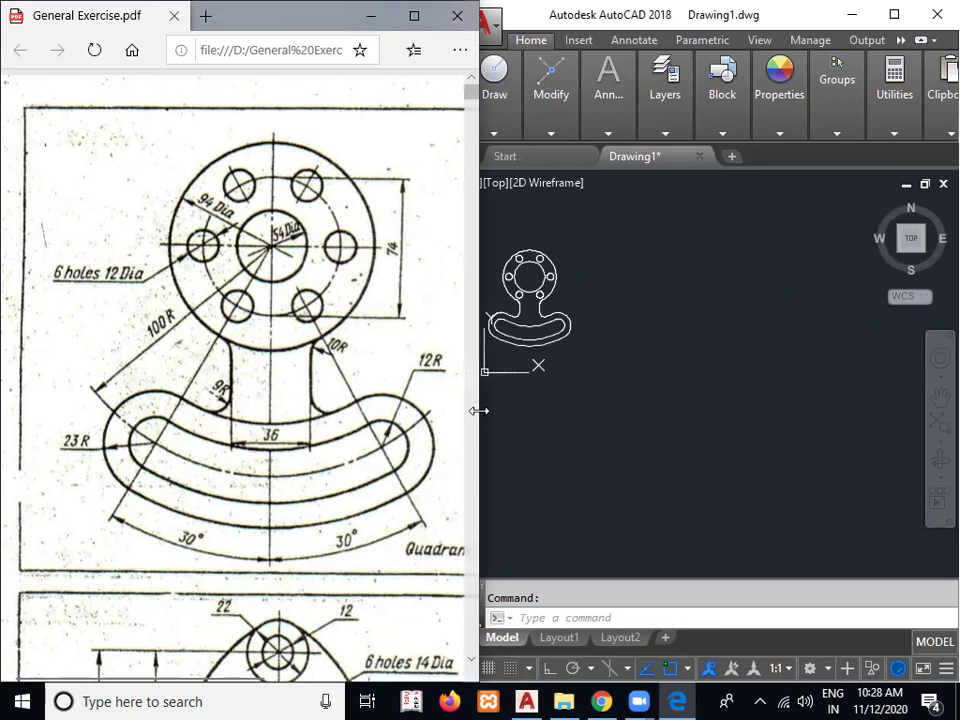
{"action": "left_click_drag", "start_coordinate": [479, 410], "coordinate": [458, 410]}
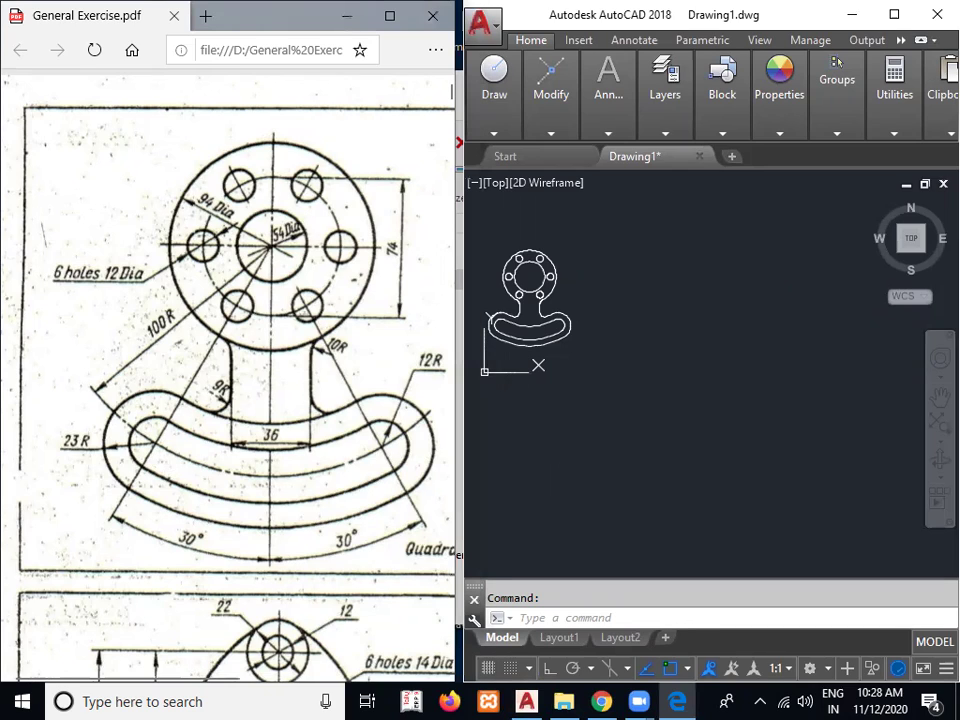
{"action": "left_click", "coordinate": [508, 526]}
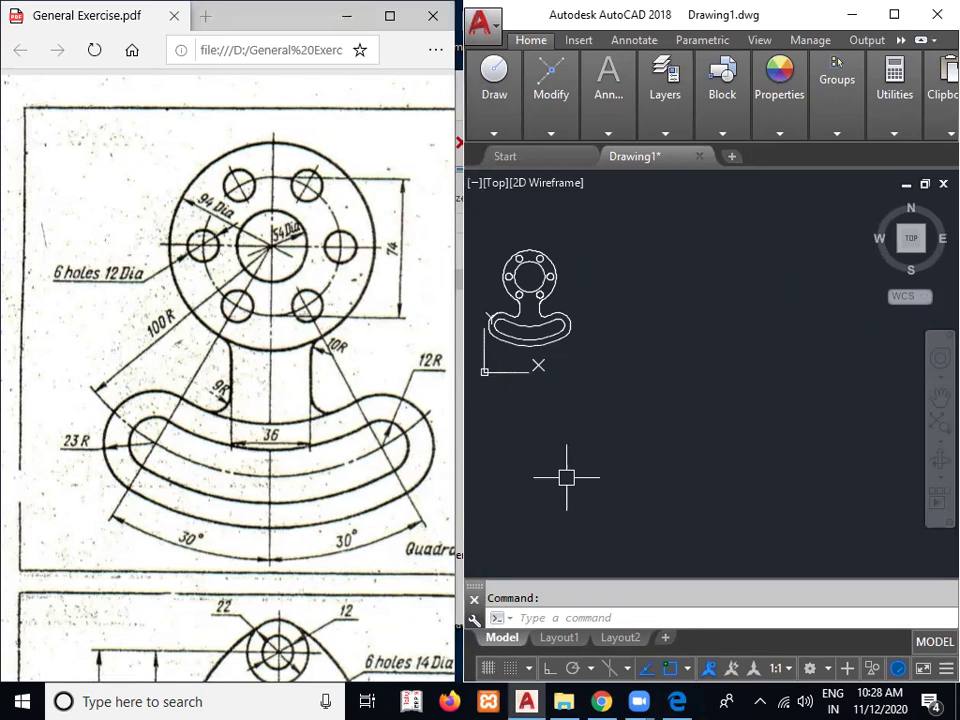
{"action": "type", "text": "``"}
{"action": "key", "text": "Escape"}
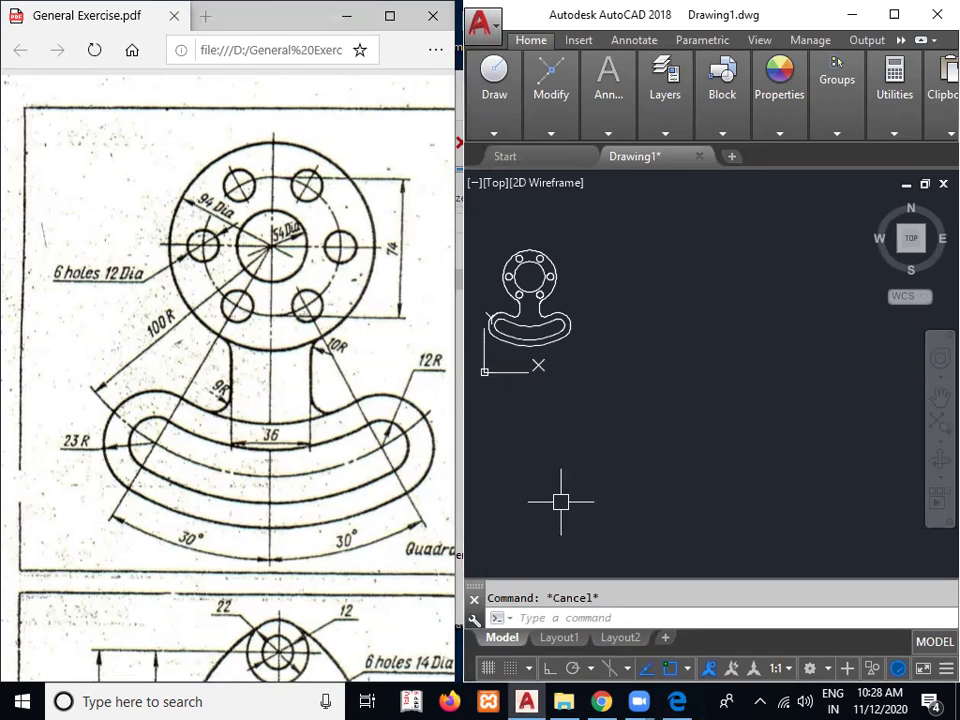
{"action": "left_click", "coordinate": [556, 618]}
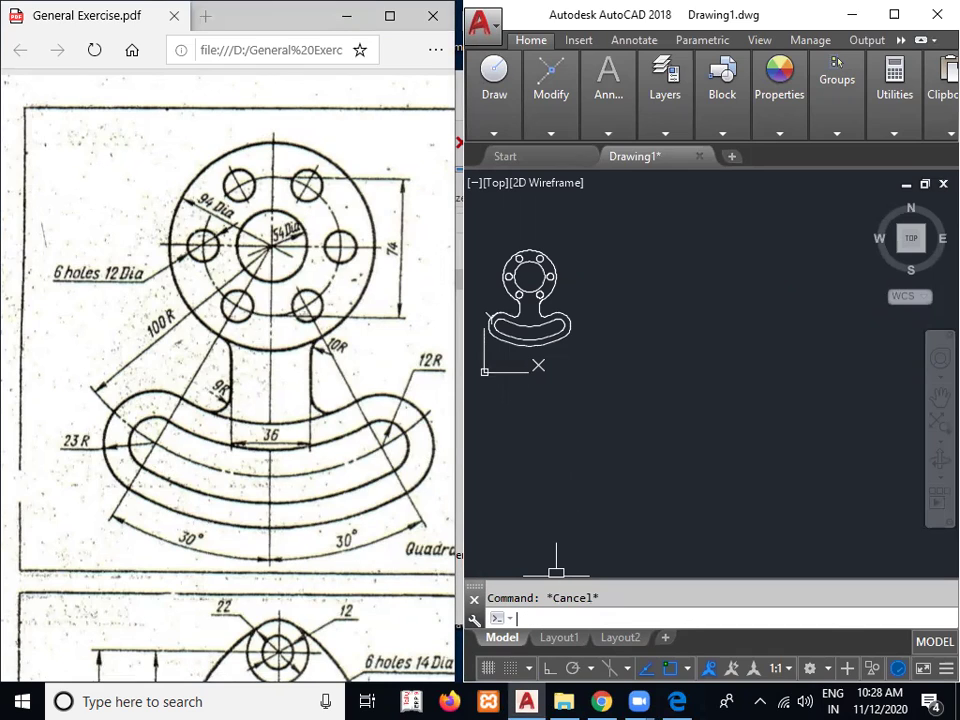
{"action": "left_click", "coordinate": [630, 508]}
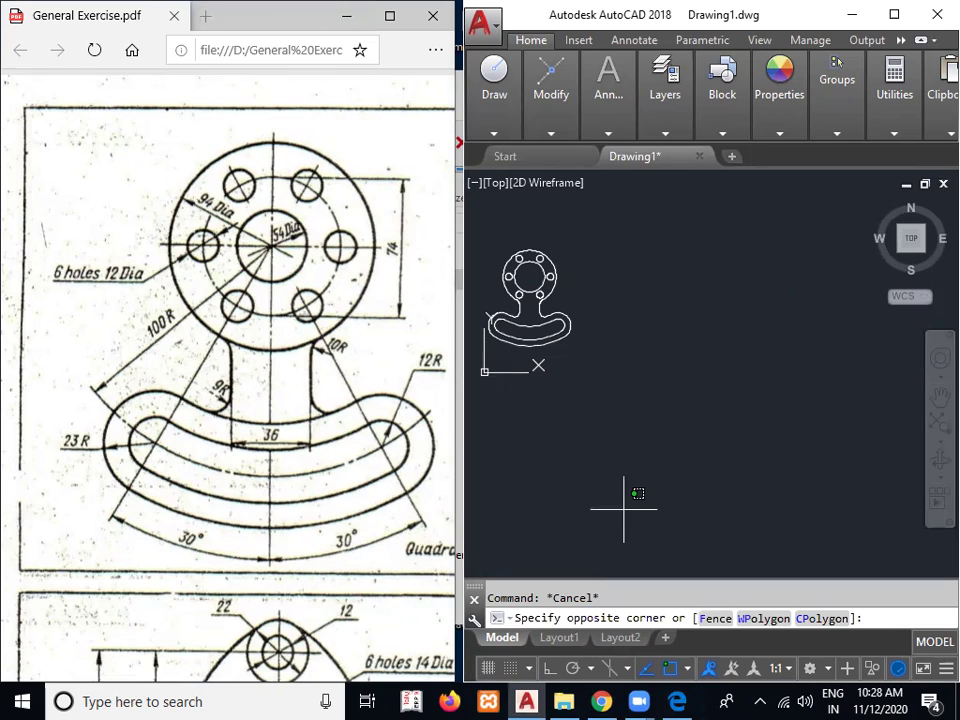
{"action": "key", "text": "F1"}
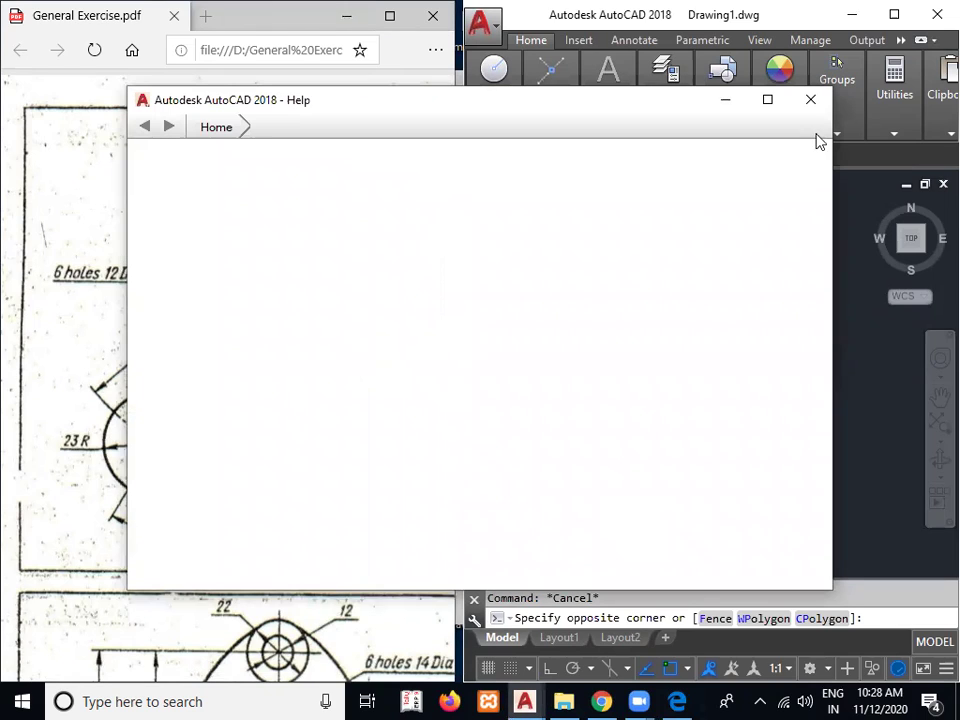
{"action": "left_click", "coordinate": [811, 100]}
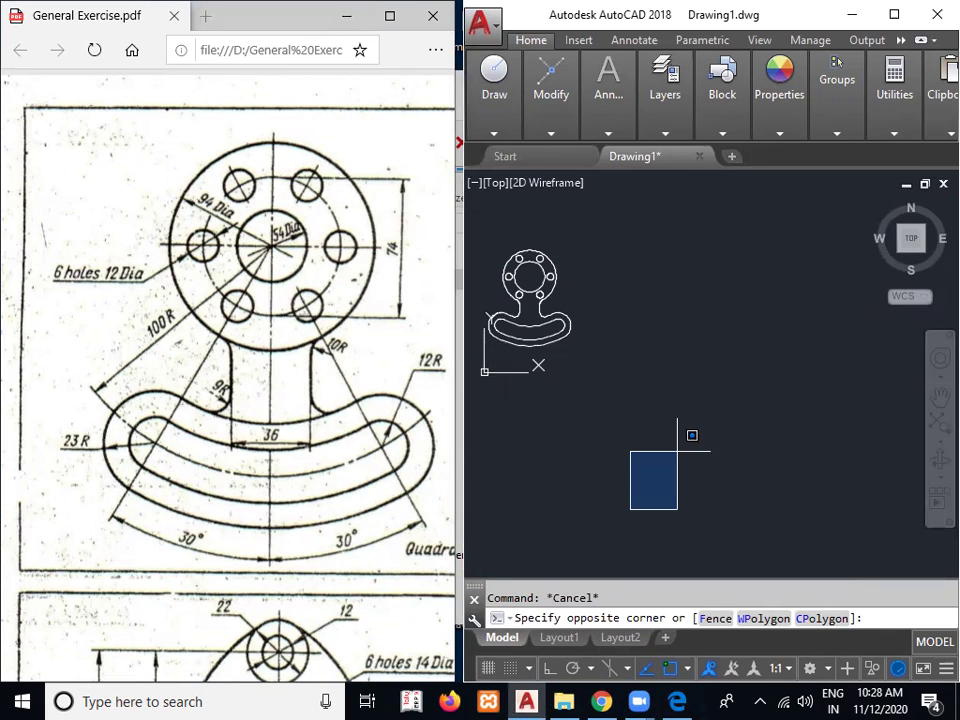
{"action": "left_click", "coordinate": [690, 437]}
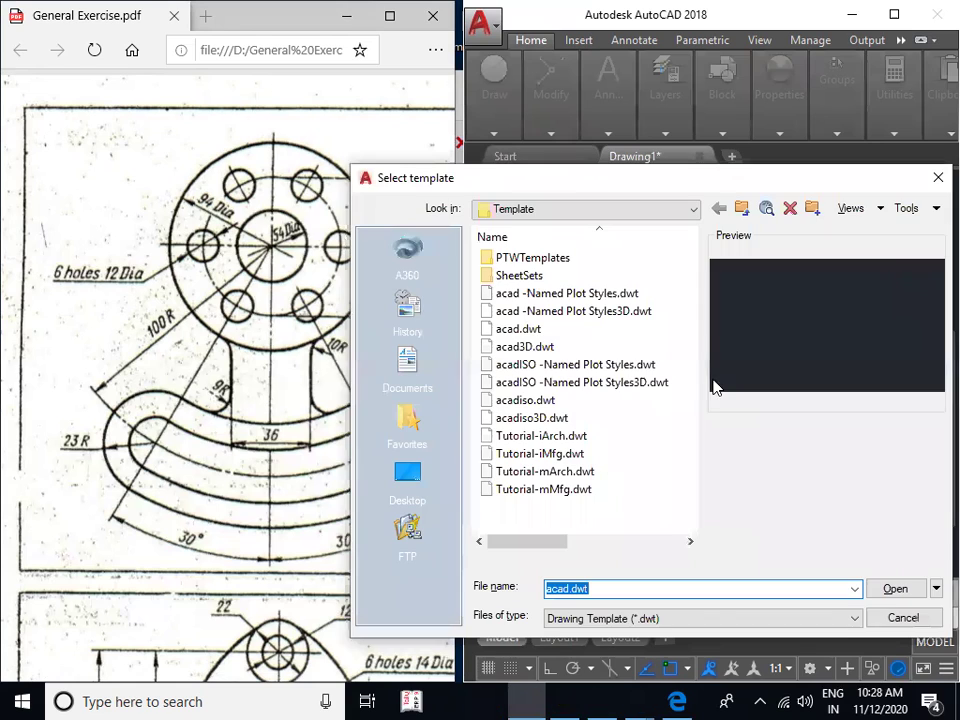
Create a new drawing from the acad.dwt template and set its insertion scale units to Millimeters
{"action": "left_click", "coordinate": [541, 333]}
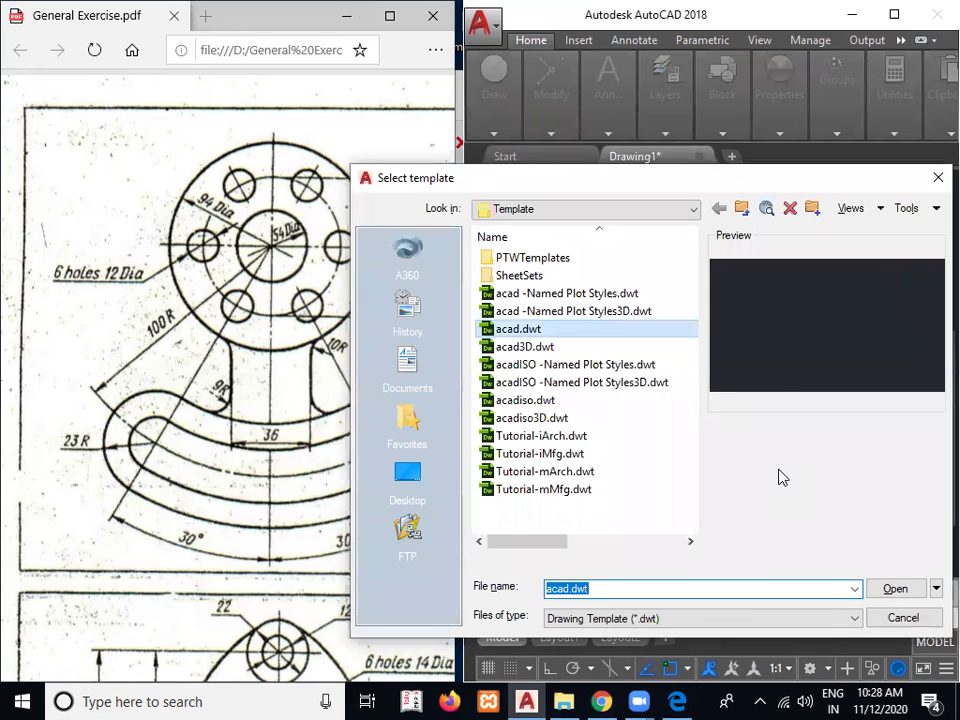
{"action": "left_click", "coordinate": [895, 590]}
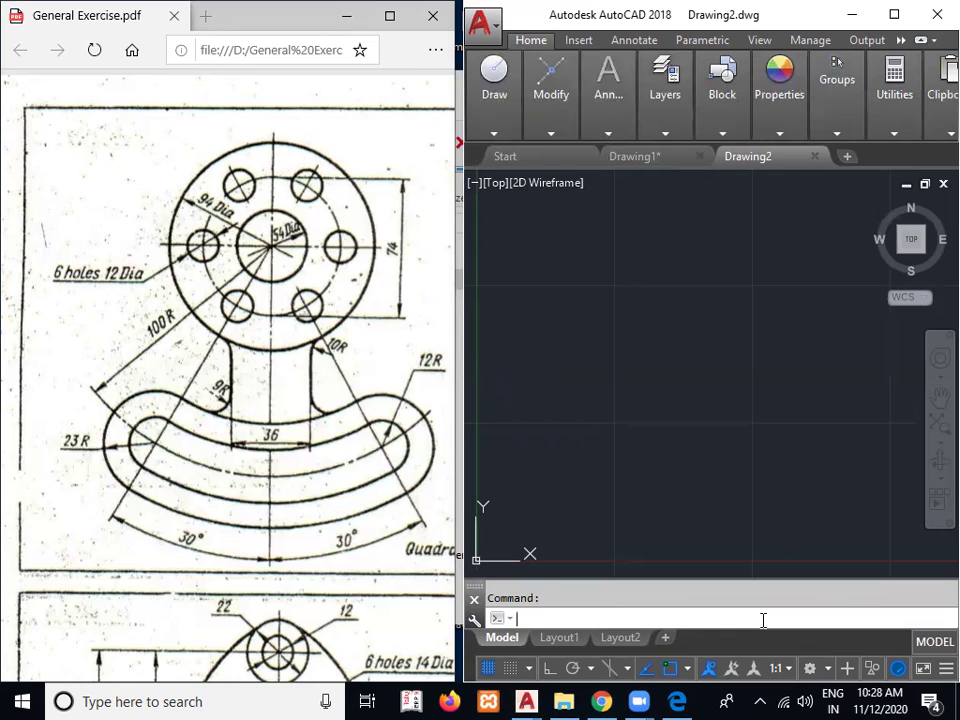
{"action": "type", "text": "unu"}
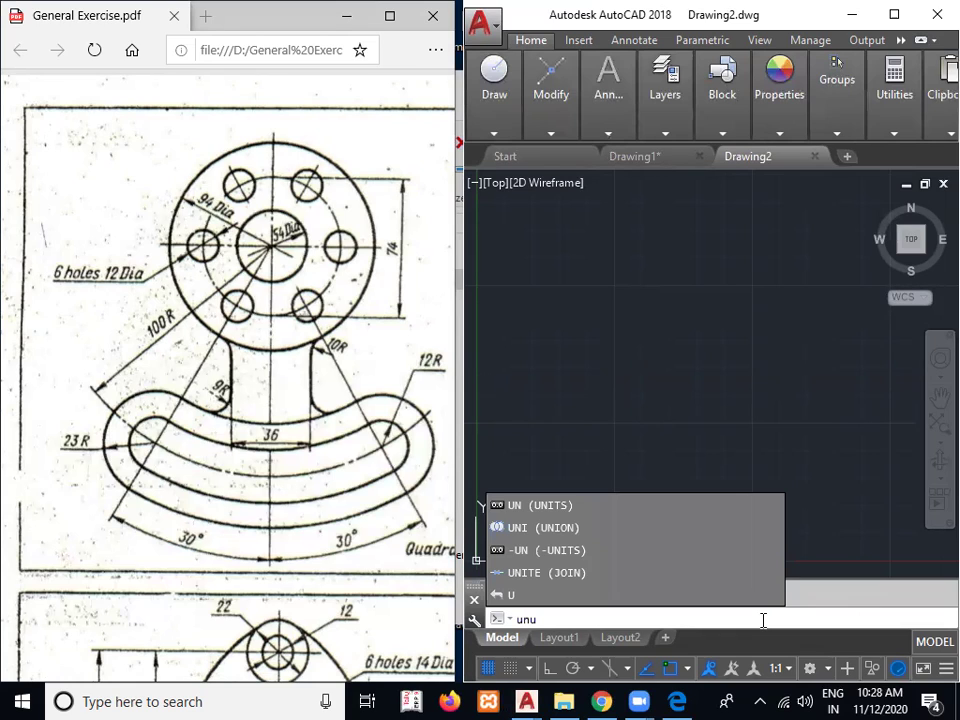
{"action": "key", "text": "BackSpace"}
{"action": "type", "text": "its"}
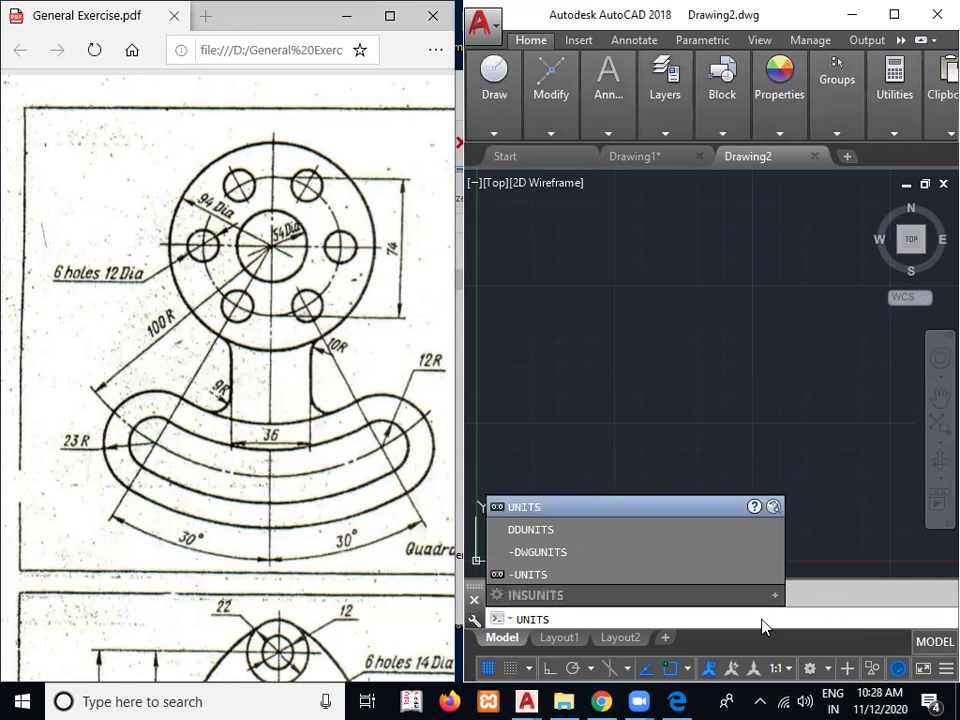
{"action": "key", "text": "Return"}
{"action": "left_click", "coordinate": [636, 413]}
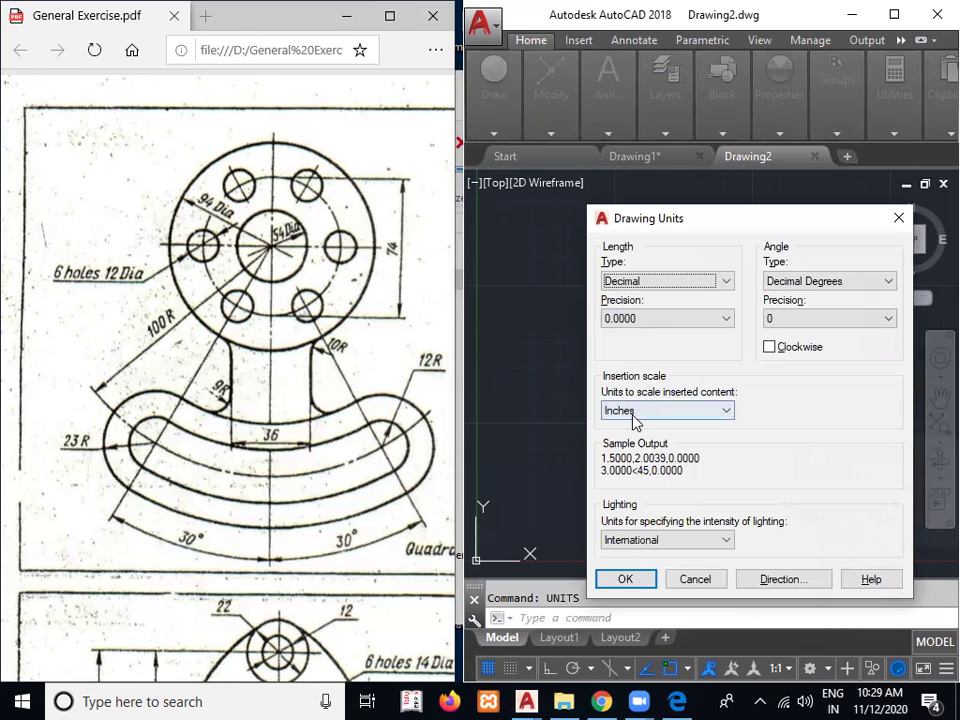
{"action": "left_click", "coordinate": [628, 489]}
{"action": "left_click", "coordinate": [622, 577]}
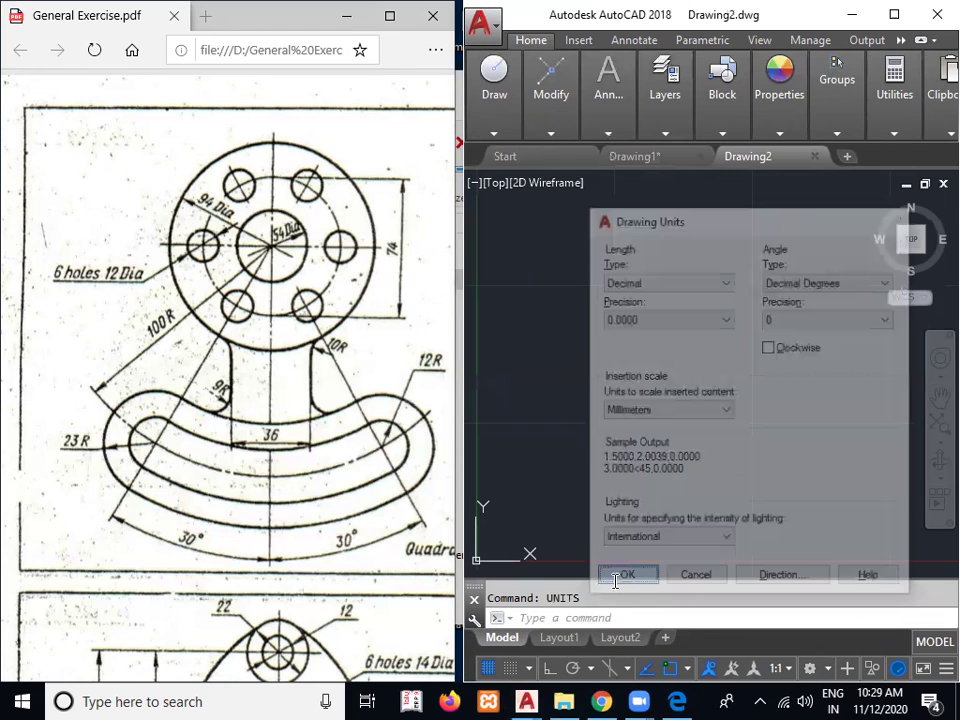
Set the drawing's upper limits (LIMMAX) to 300,300 and zoom to All
{"action": "type", "text": "li"}
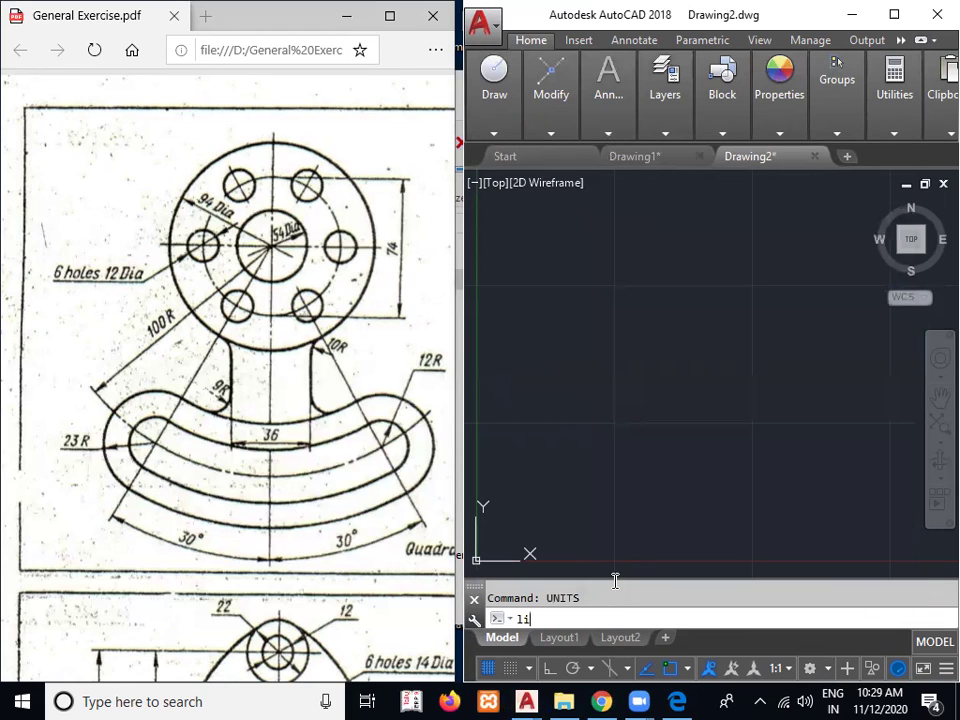
{"action": "type", "text": "mmax"}
{"action": "key", "text": "Return"}
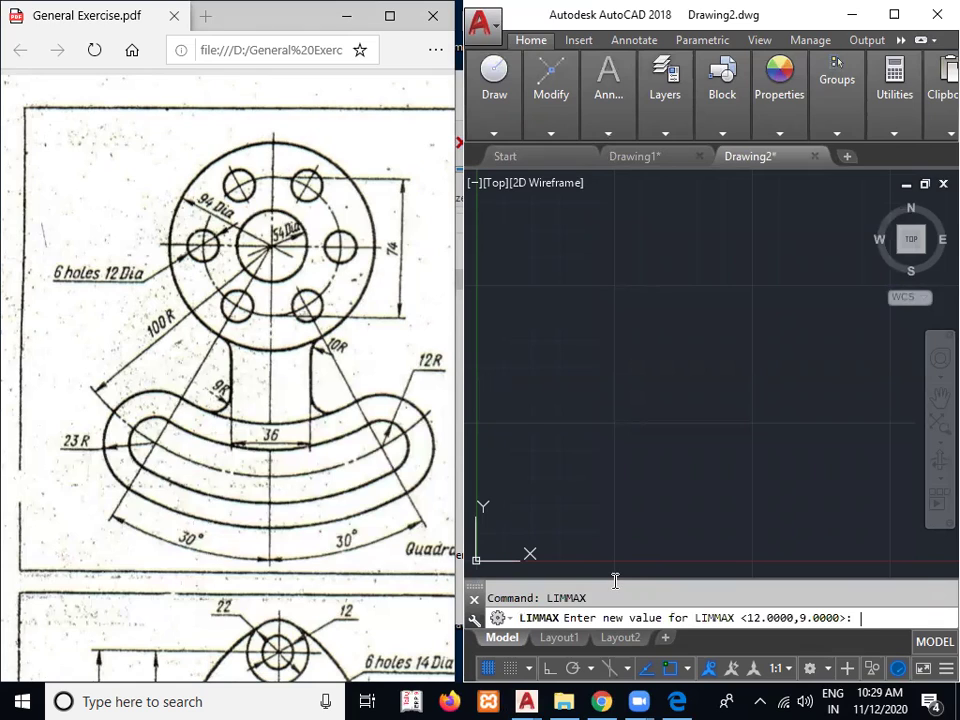
{"action": "type", "text": "300,300"}
{"action": "key", "text": "Return"}
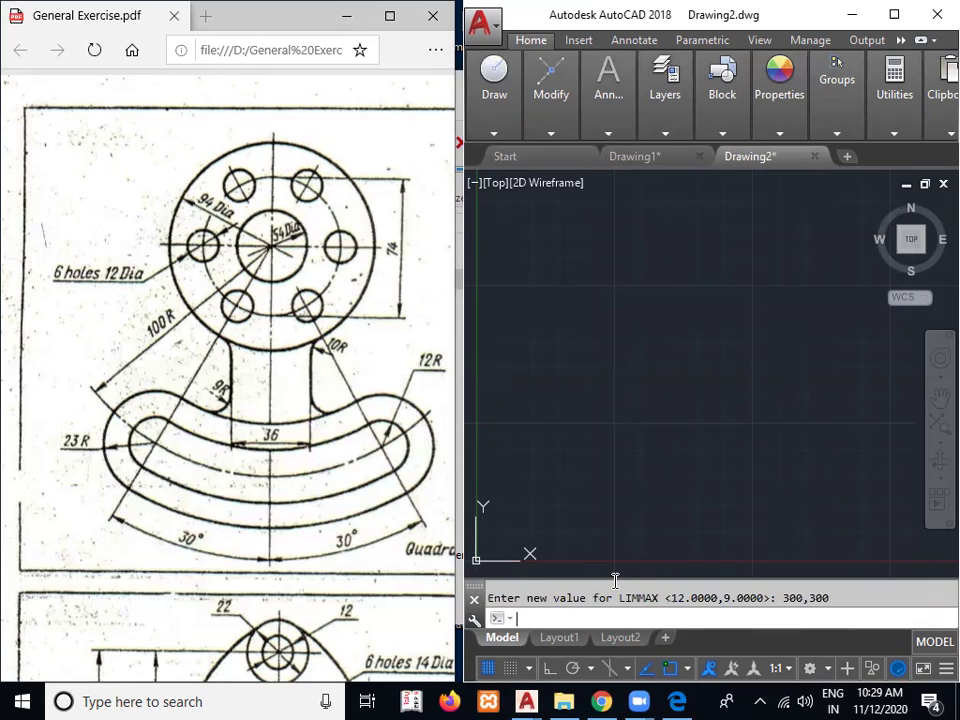
{"action": "type", "text": "z"}
{"action": "key", "text": "Return"}
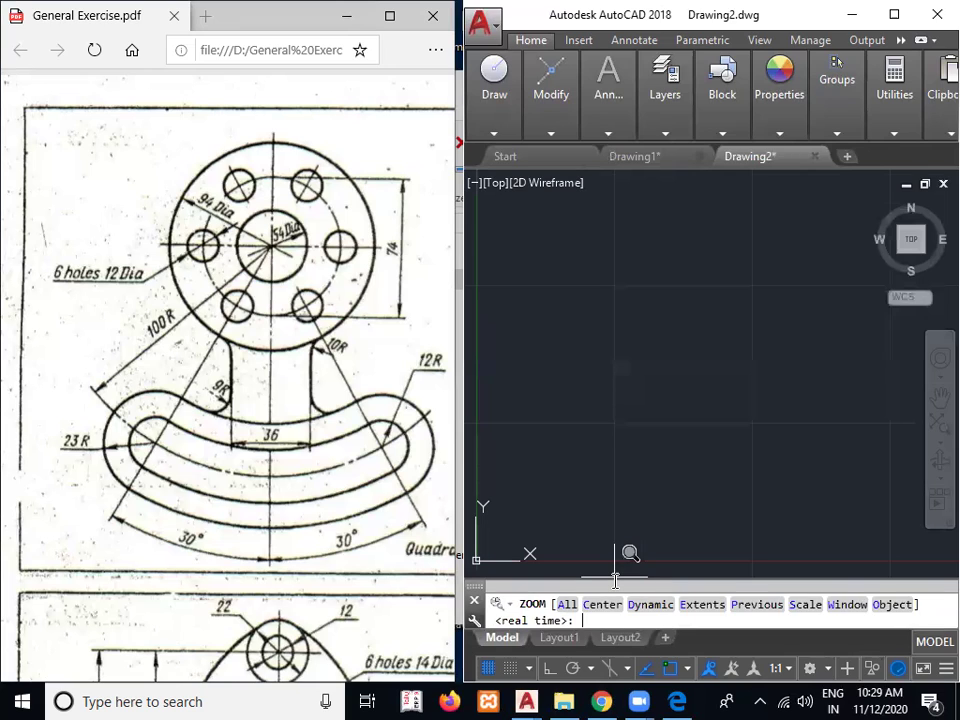
{"action": "type", "text": "a"}
{"action": "key", "text": "Return"}
Draw a circle with a diameter of 54 mm in the upper middle of the drawing area
{"action": "type", "text": "c"}
{"action": "key", "text": "Return"}
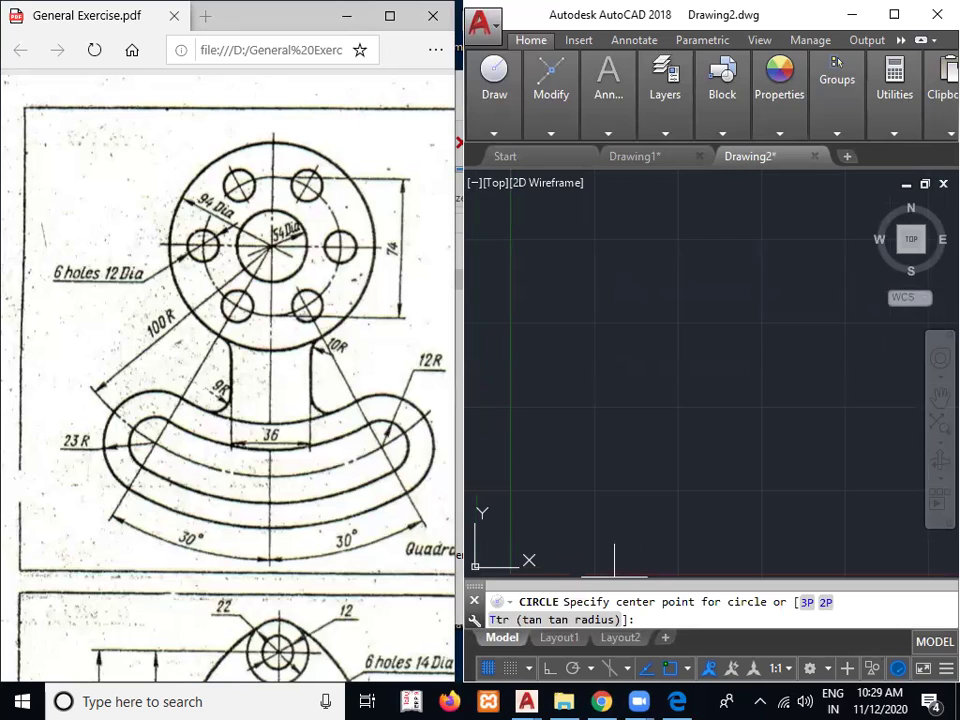
{"action": "left_click", "coordinate": [647, 322]}
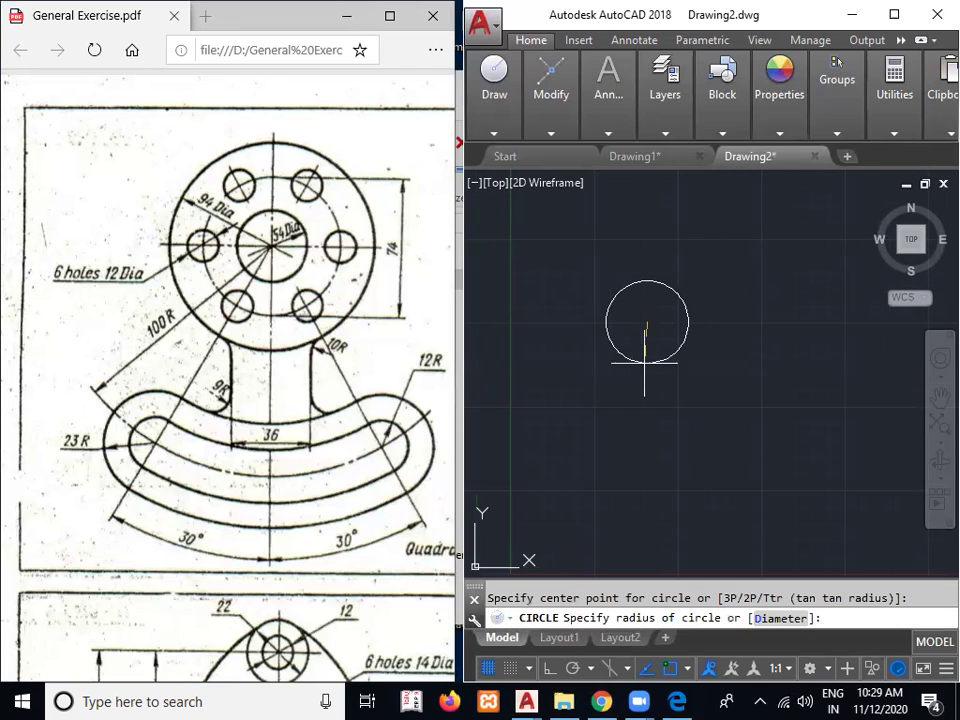
{"action": "type", "text": "d"}
{"action": "key", "text": "Return"}
{"action": "type", "text": "54"}
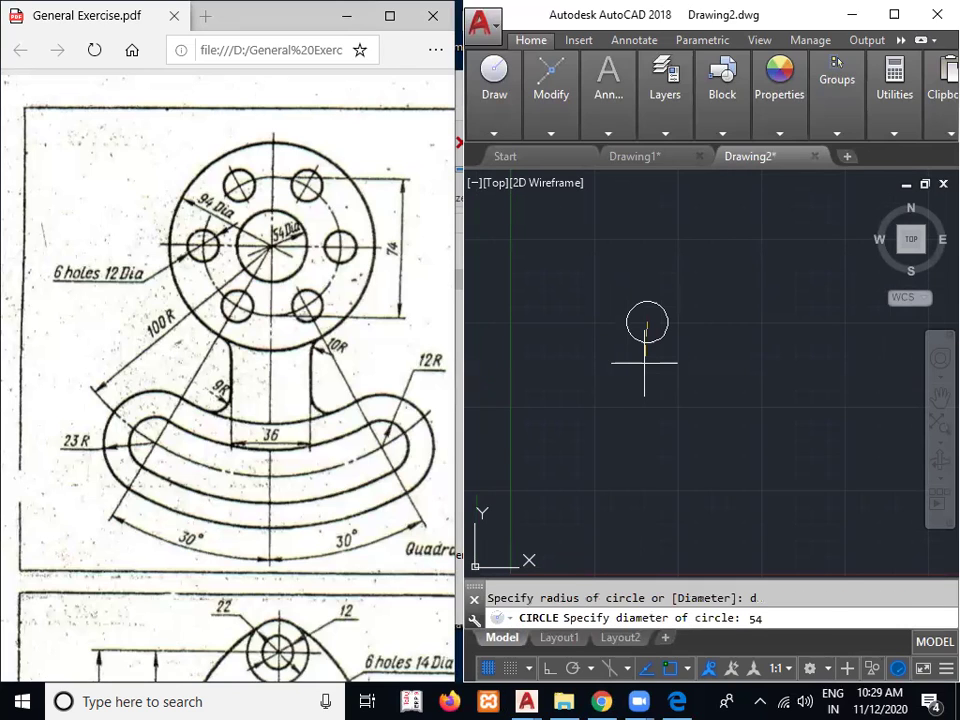
{"action": "key", "text": "Return"}
Draw a concentric circle with a diameter of 74 mm around the 54 mm circle
{"action": "key", "text": "Return"}
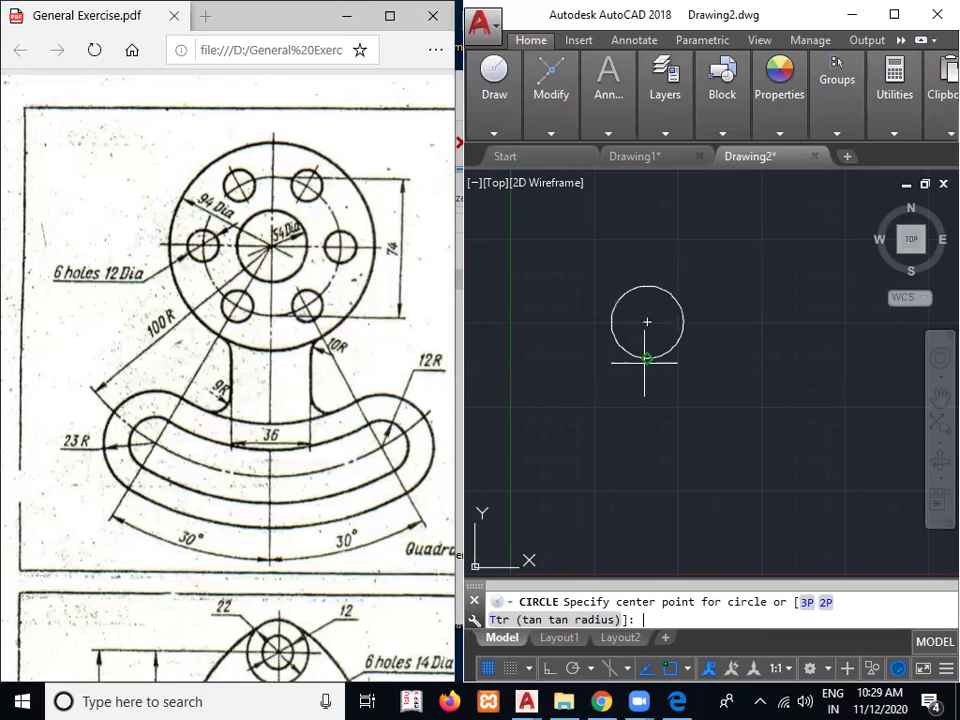
{"action": "left_click", "coordinate": [647, 322]}
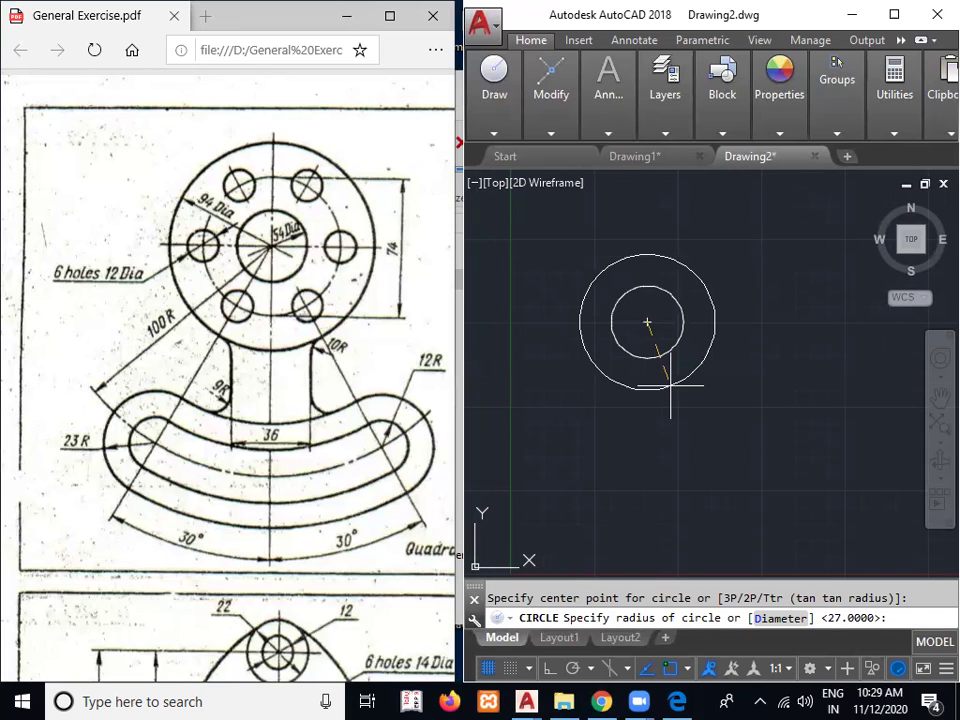
{"action": "type", "text": "d"}
{"action": "key", "text": "Return"}
{"action": "type", "text": "74"}
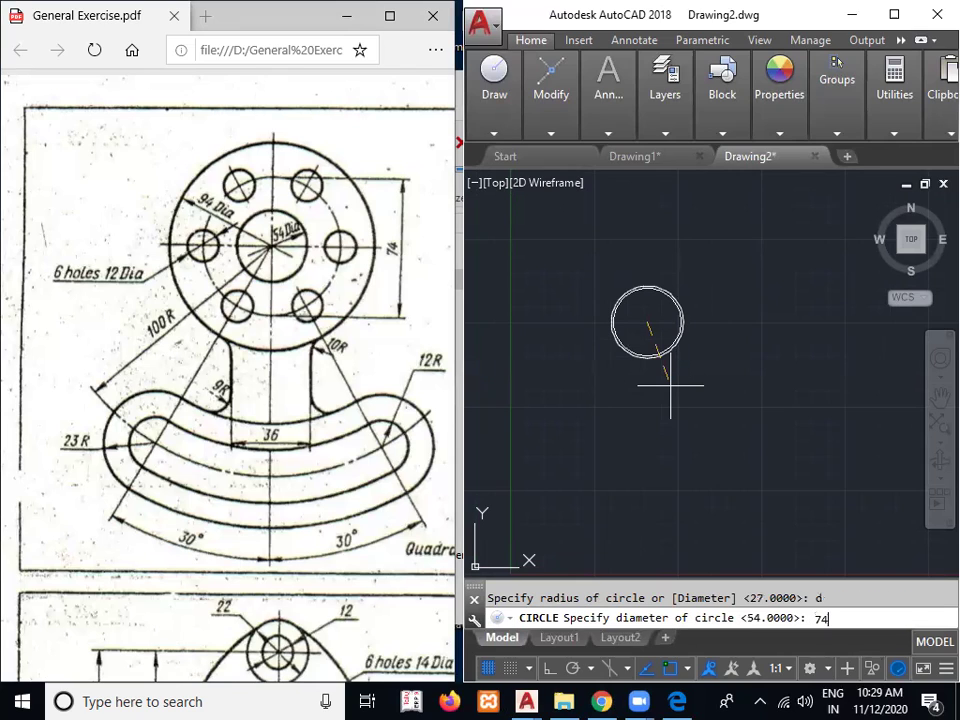
{"action": "key", "text": "Return"}
Start another circle and clear, then re-enable all object snap modes in the drafting settings
{"action": "key", "text": "Return"}
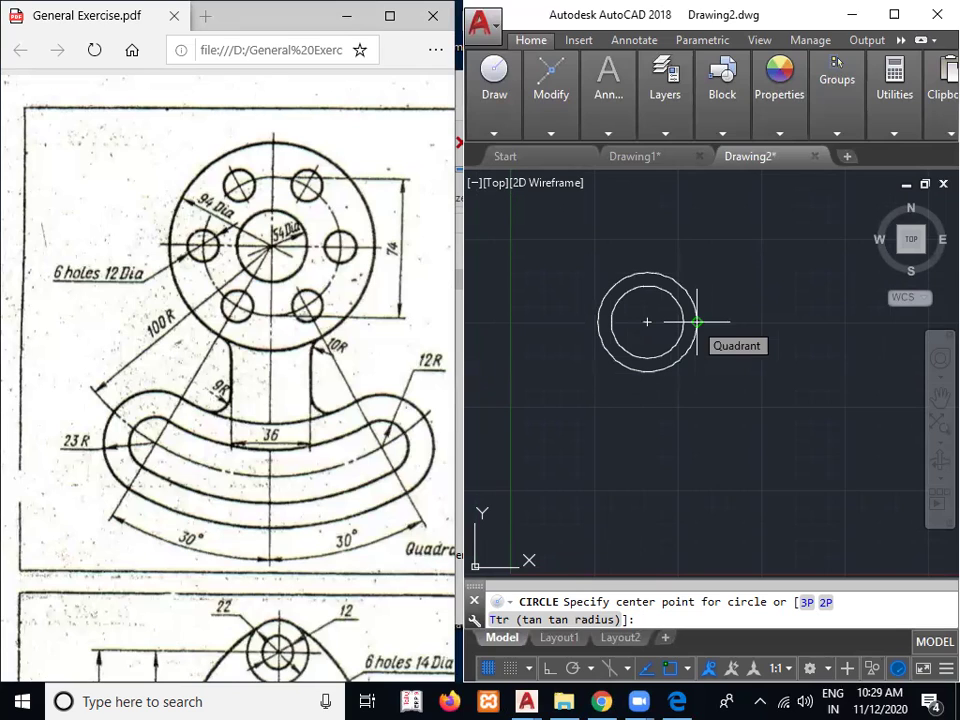
{"action": "left_click", "coordinate": [686, 669]}
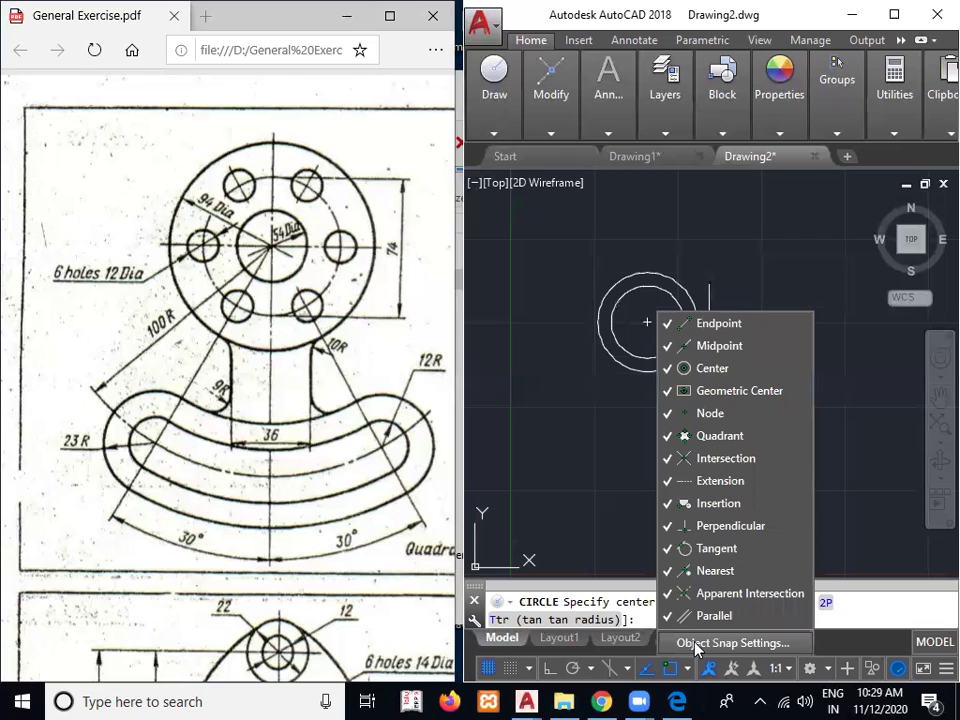
{"action": "left_click", "coordinate": [697, 645]}
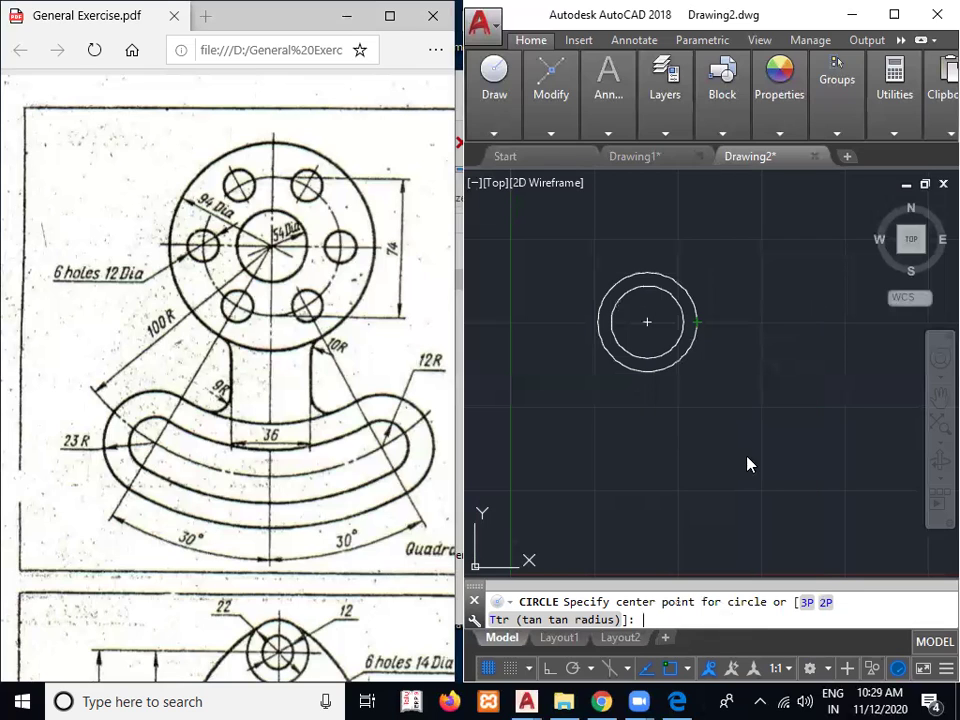
{"action": "left_click_drag", "start_coordinate": [790, 262], "coordinate": [754, 192]}
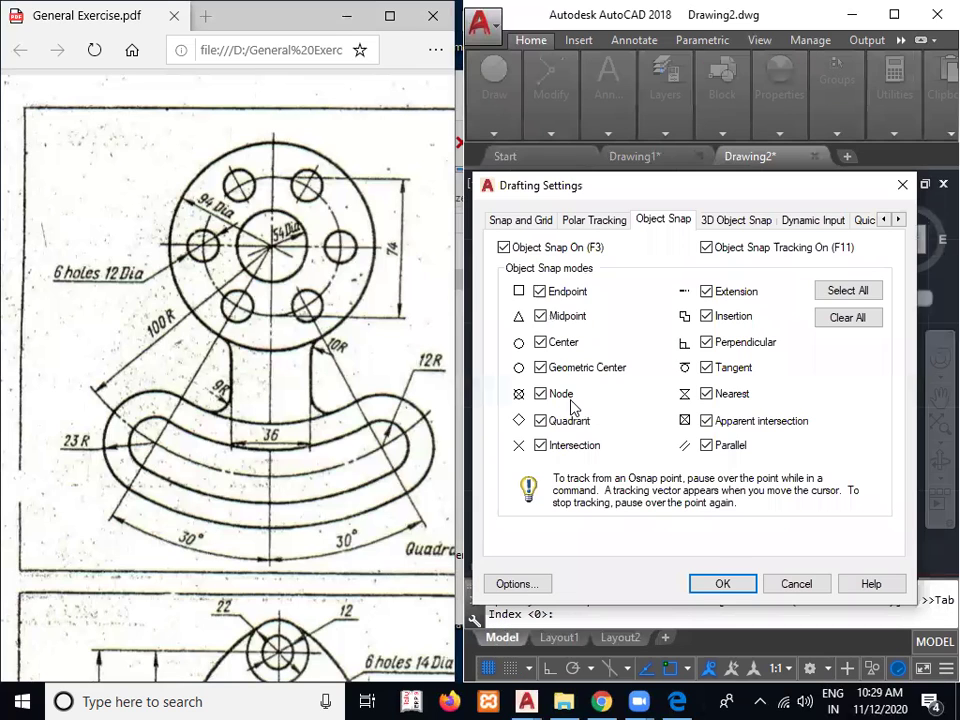
{"action": "left_click", "coordinate": [858, 320]}
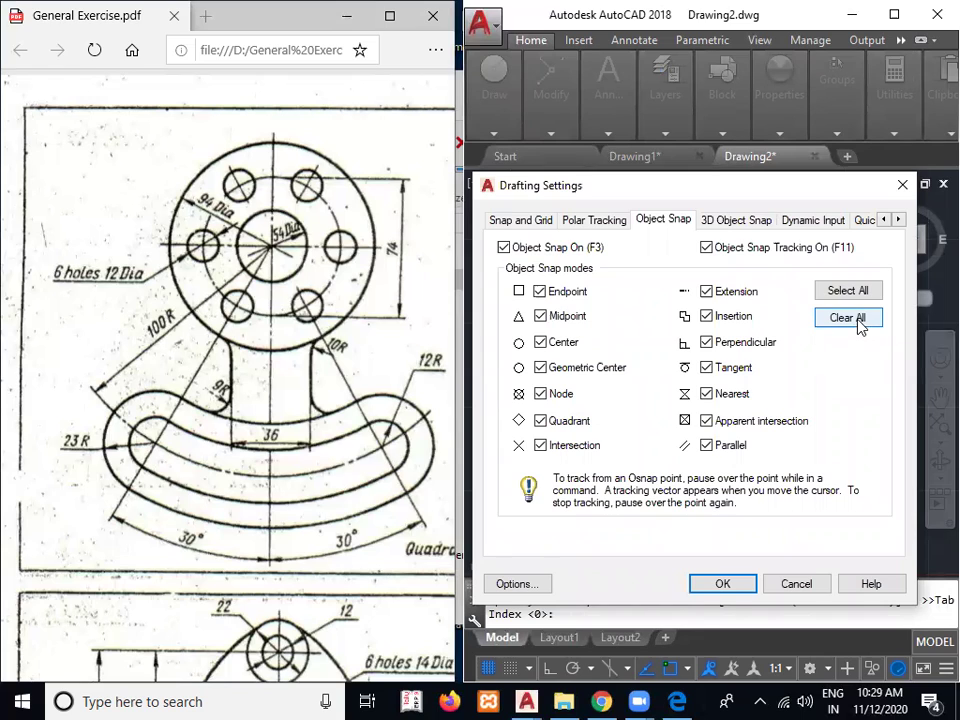
{"action": "left_click", "coordinate": [856, 296]}
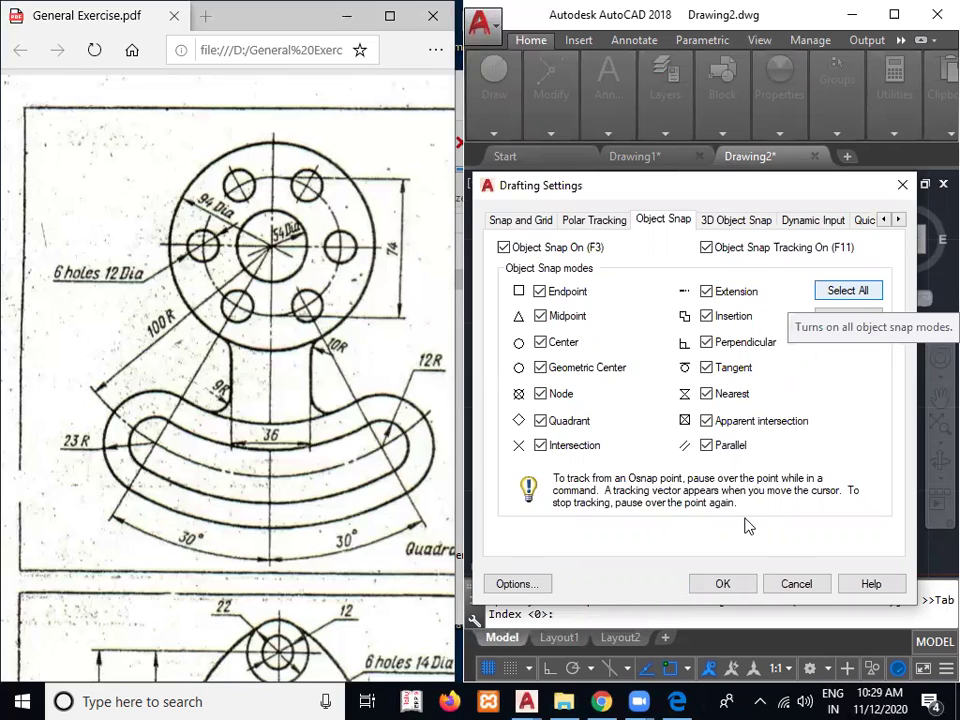
{"action": "left_click", "coordinate": [725, 586]}
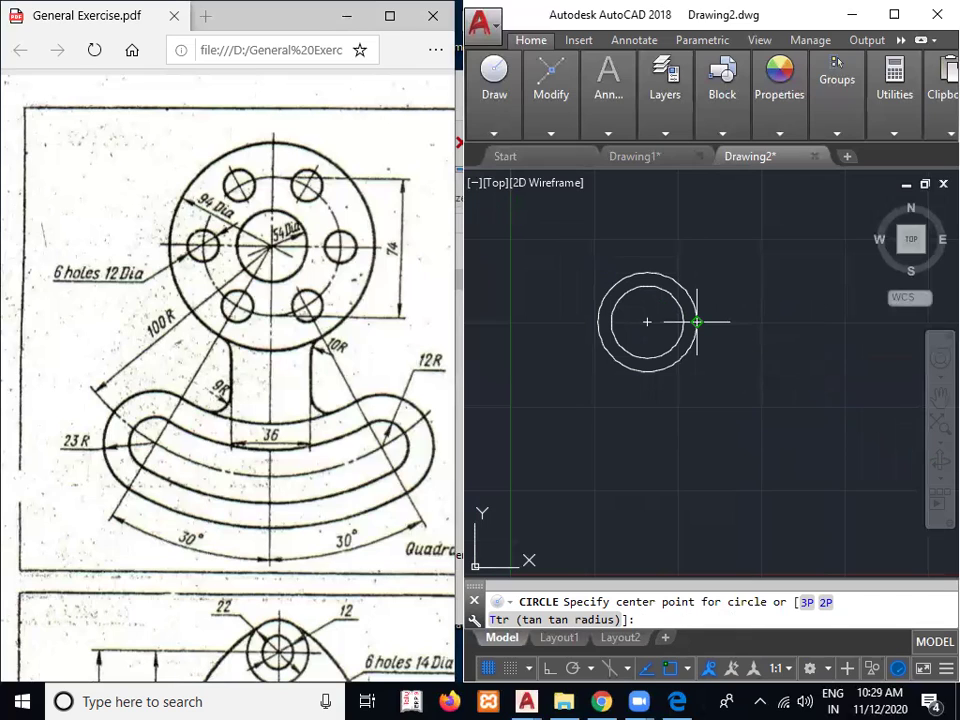
Draw a hole circle with a diameter of 12 mm centred on the right-hand quadrant of the 74 mm circle
{"action": "left_click", "coordinate": [697, 321]}
{"action": "type", "text": "d"}
{"action": "key", "text": "Return"}
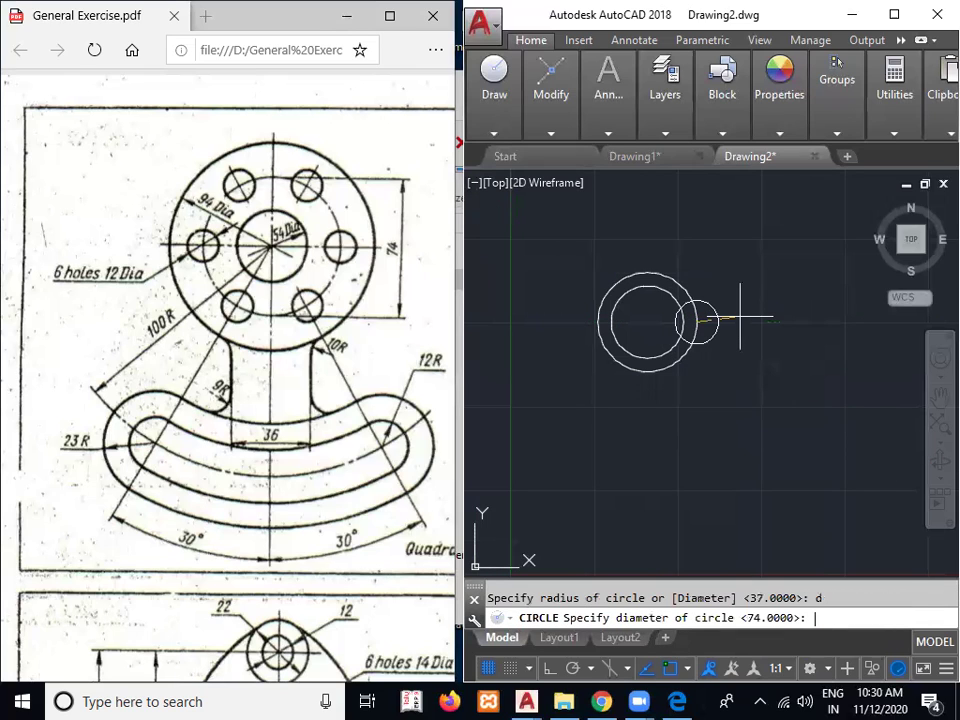
{"action": "type", "text": "12"}
{"action": "key", "text": "Return"}
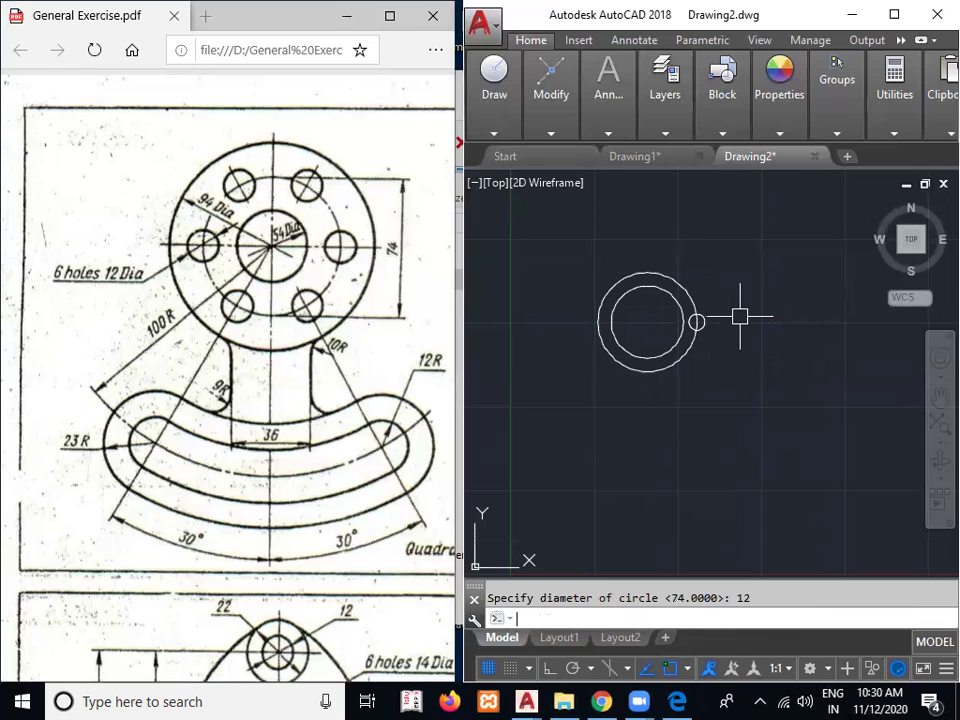
Create a polar array of the 12 mm hole around the common centre, with 6 items over 360 degrees
{"action": "type", "text": "ar"}
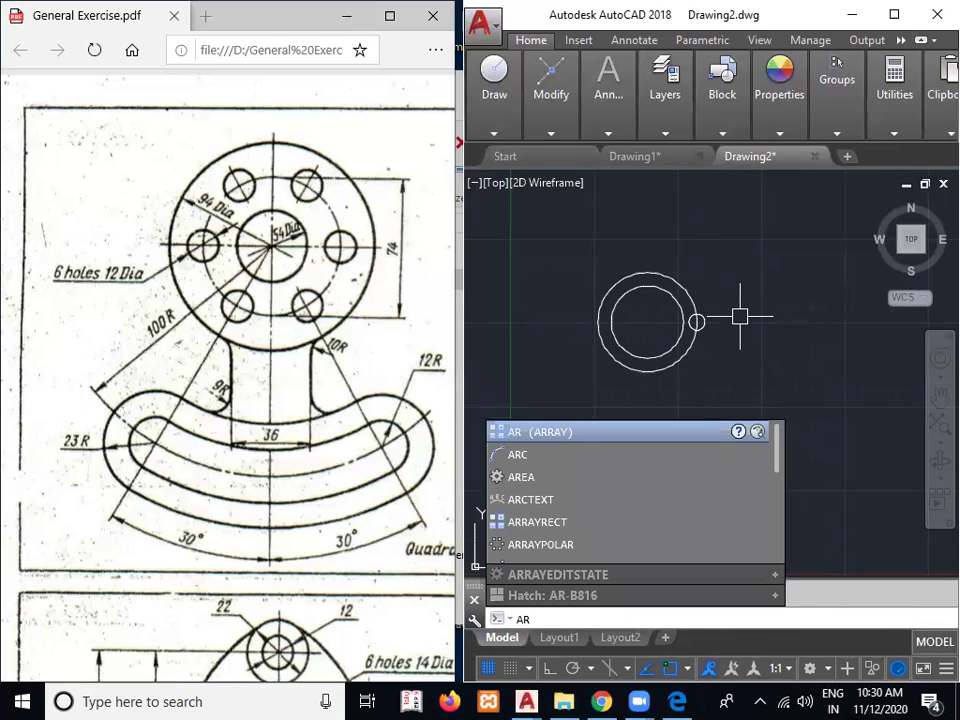
{"action": "key", "text": "Return"}
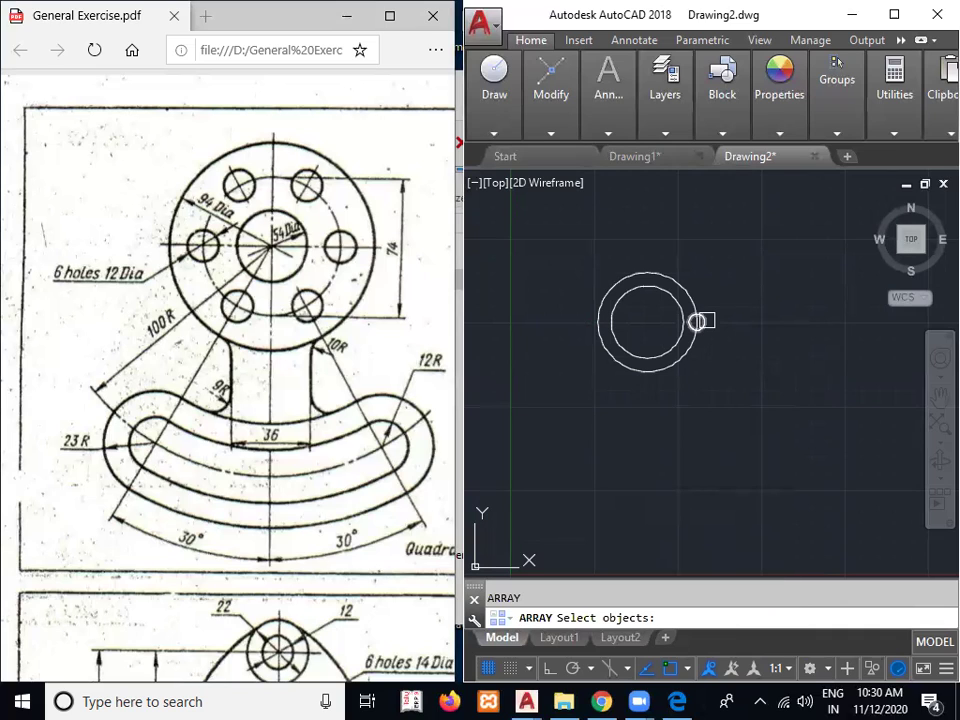
{"action": "left_click", "coordinate": [707, 320]}
{"action": "key", "text": "Return"}
{"action": "type", "text": "p"}
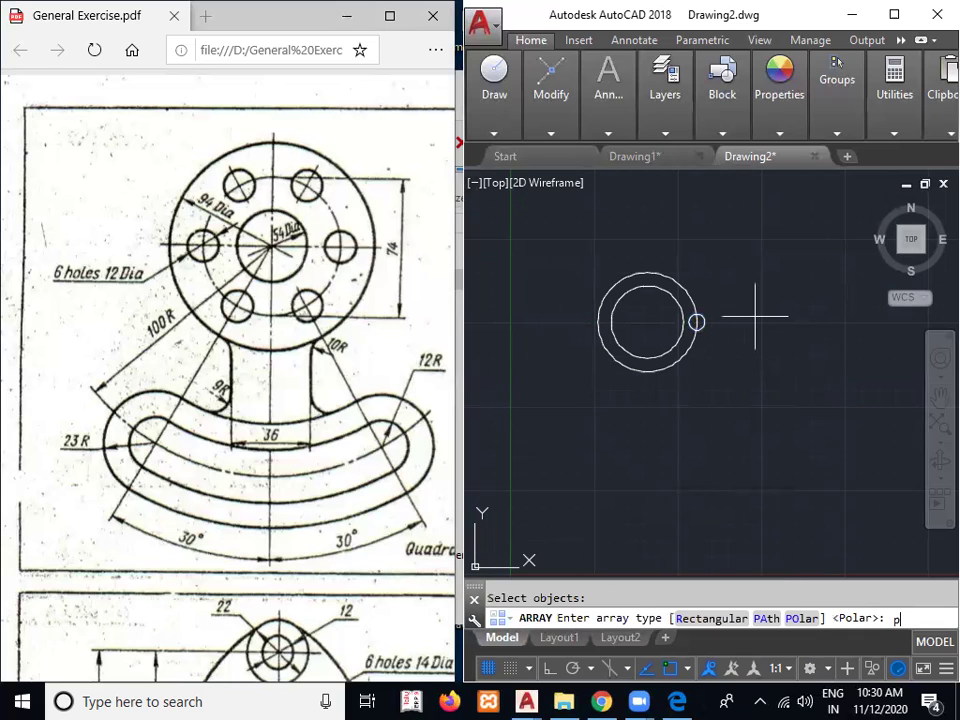
{"action": "type", "text": "o"}
{"action": "key", "text": "Return"}
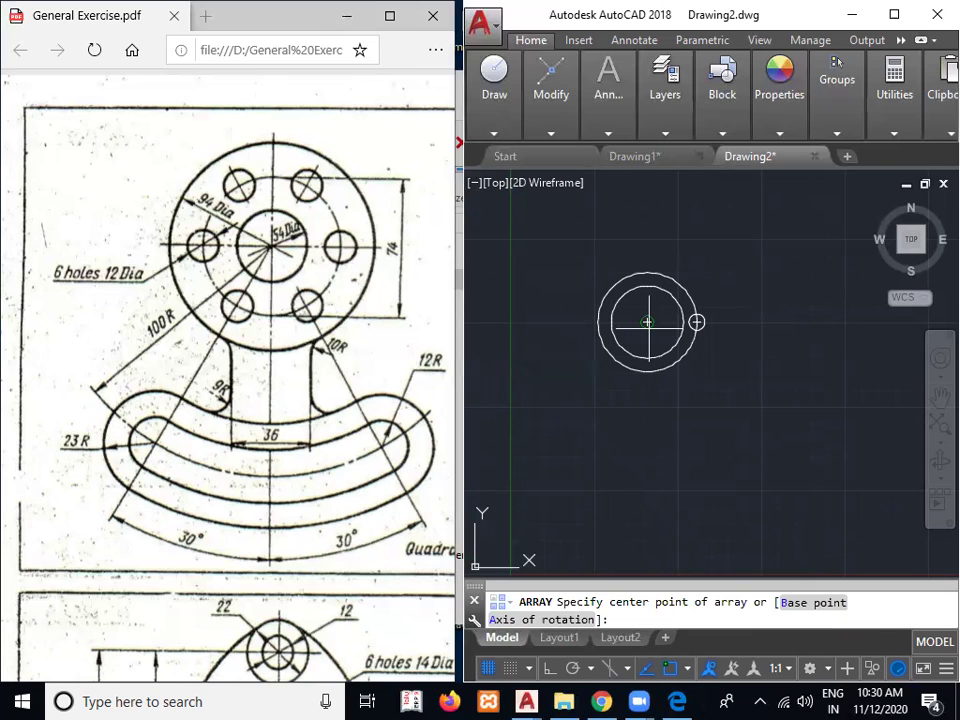
{"action": "left_click", "coordinate": [647, 322]}
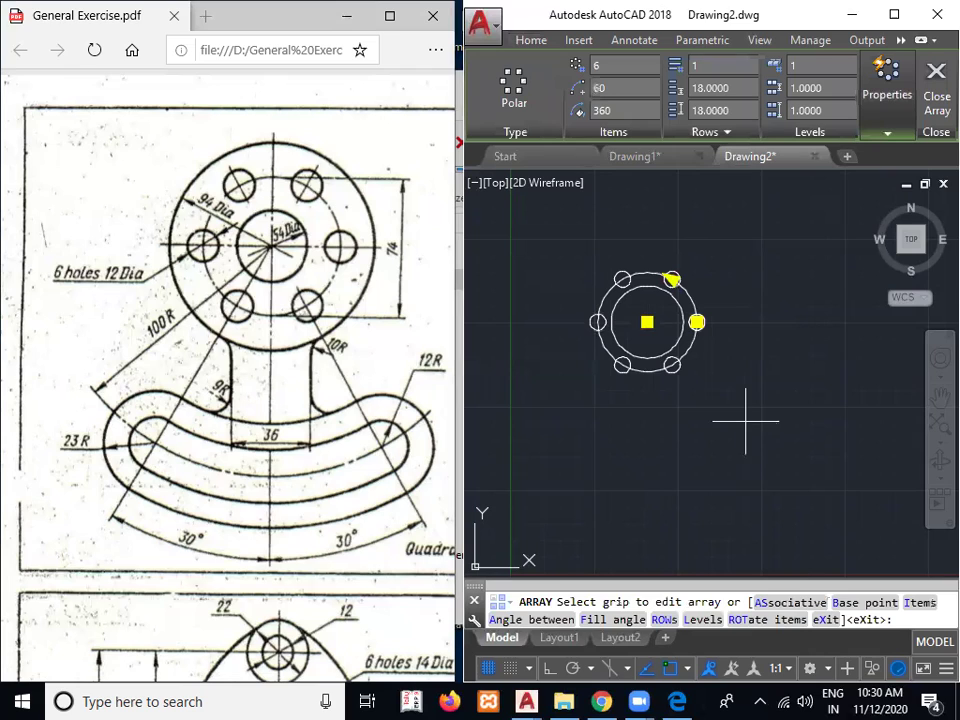
{"action": "key", "text": "Return"}
Draw the flange's outer circle with a diameter of 94 mm at the common centre
{"action": "type", "text": "c"}
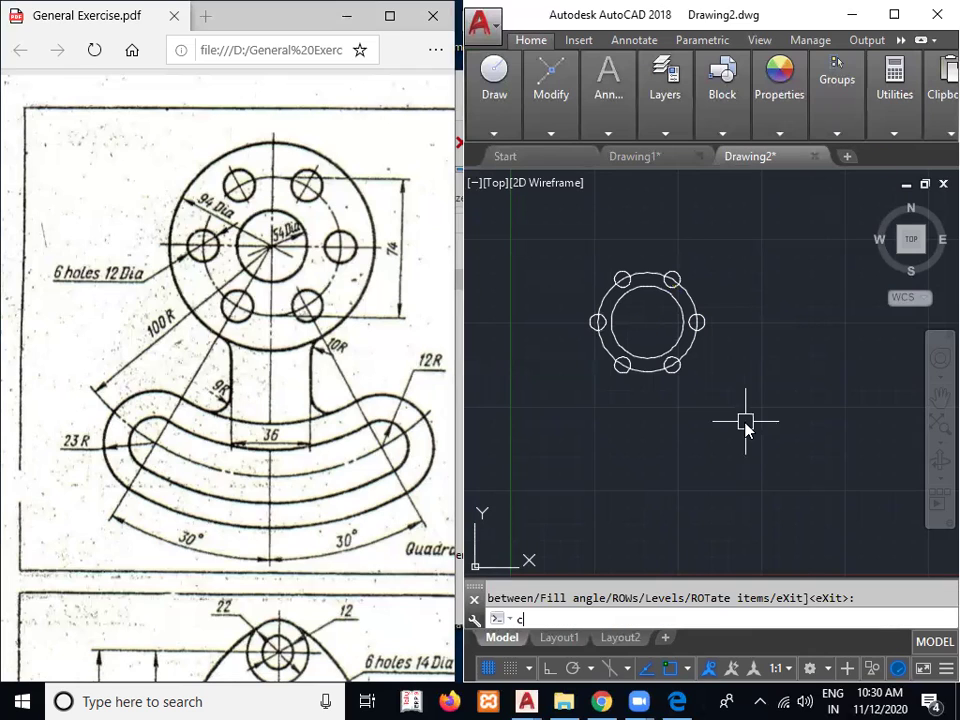
{"action": "key", "text": "Return"}
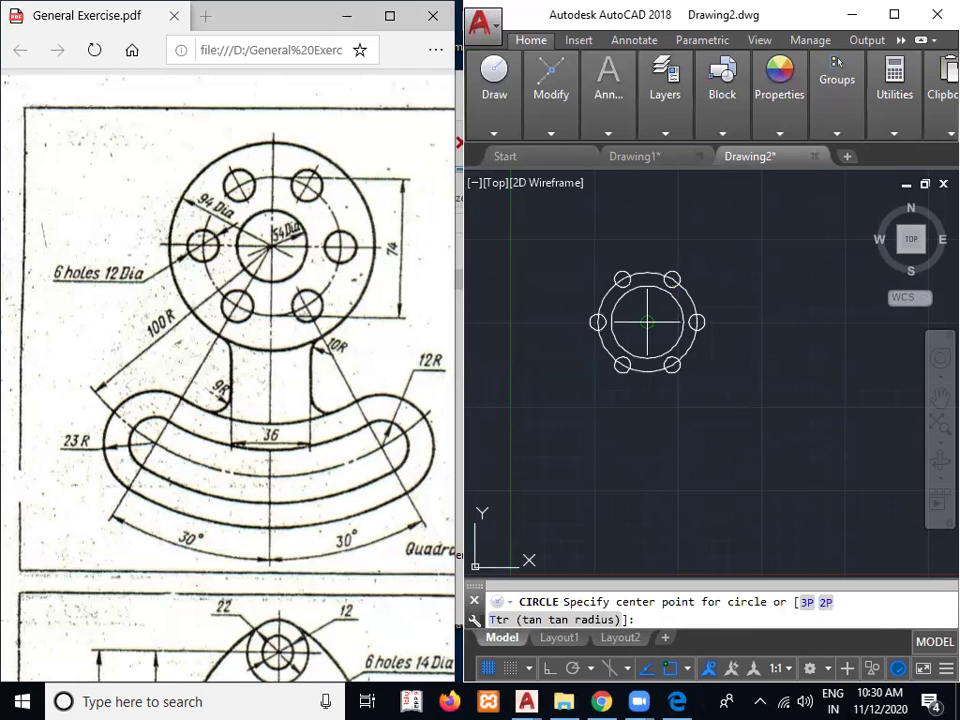
{"action": "left_click", "coordinate": [647, 321]}
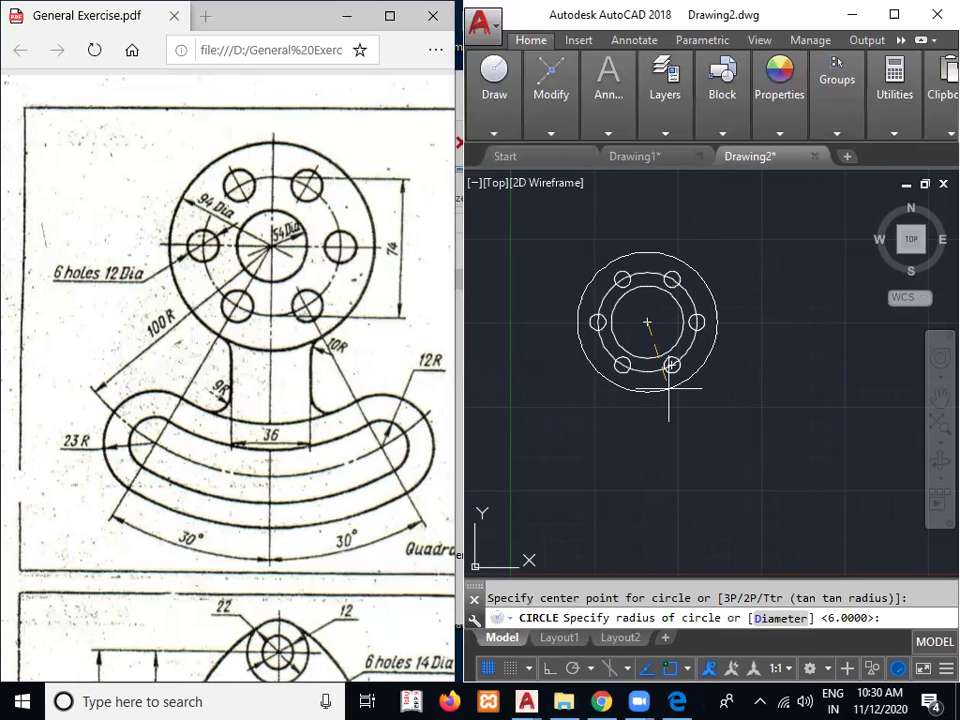
{"action": "type", "text": "d"}
{"action": "key", "text": "Return"}
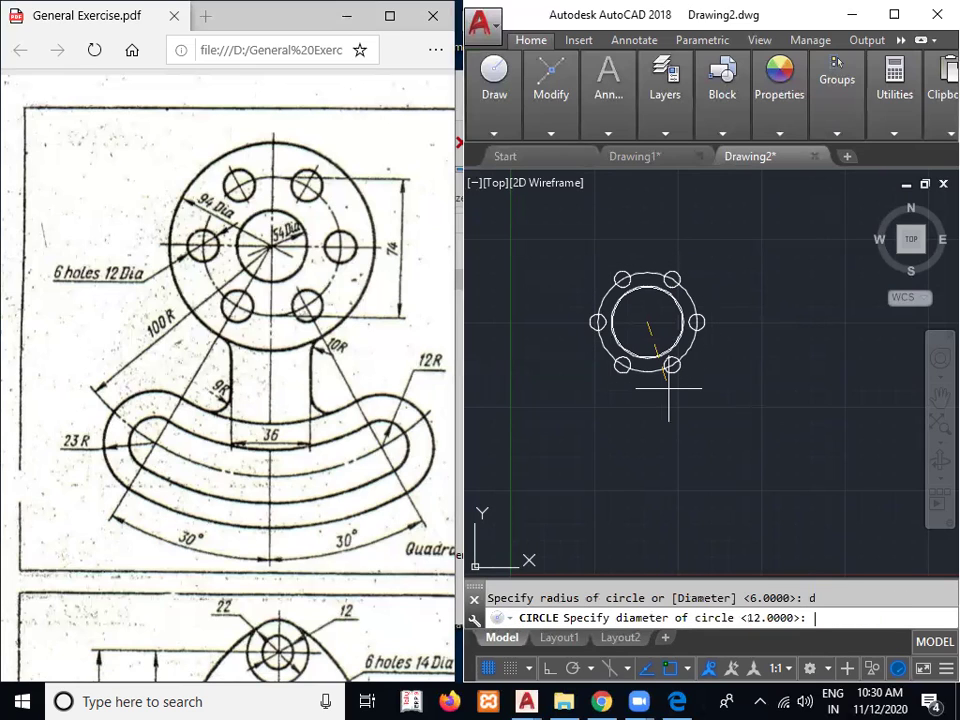
{"action": "type", "text": "94"}
{"action": "key", "text": "Return"}
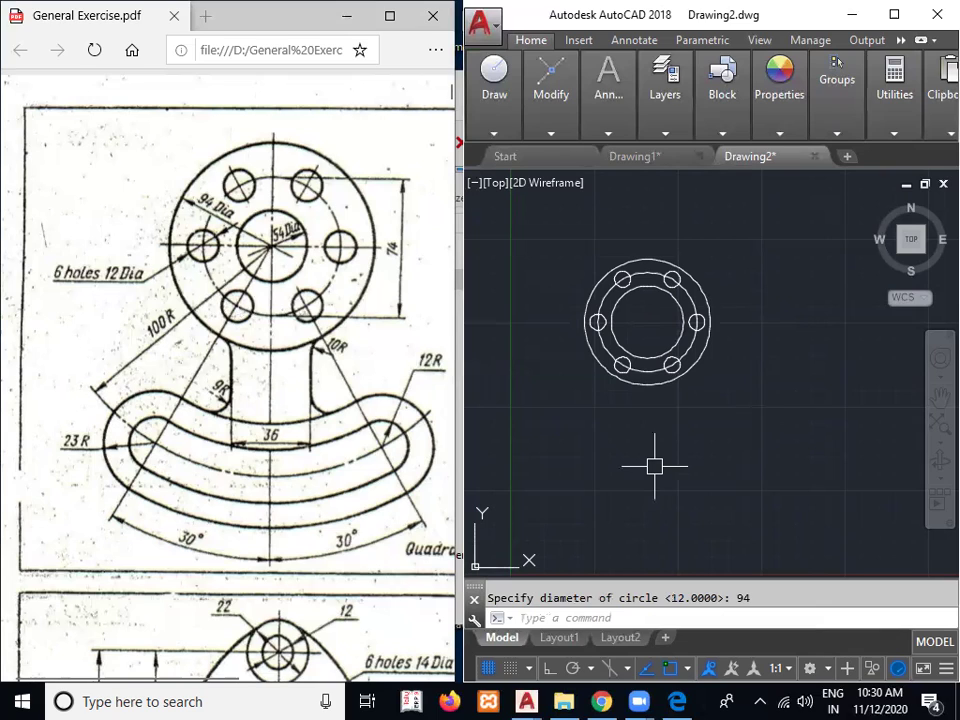
Draw a concentric circle with a radius of 100 mm as the curved slot's centreline
{"action": "key", "text": "Return"}
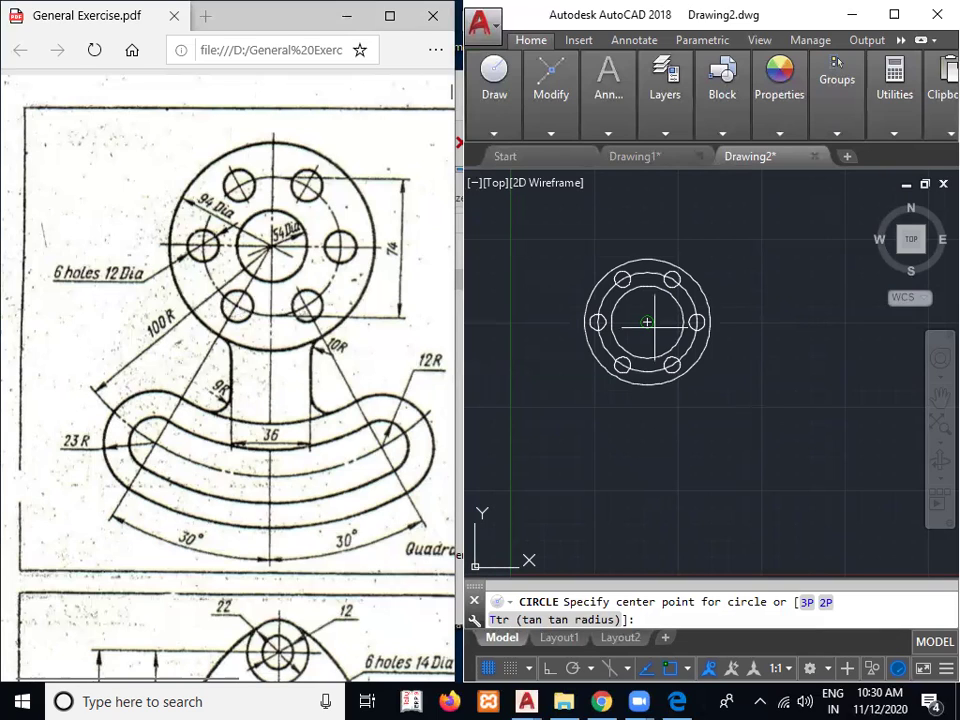
{"action": "left_click", "coordinate": [647, 321]}
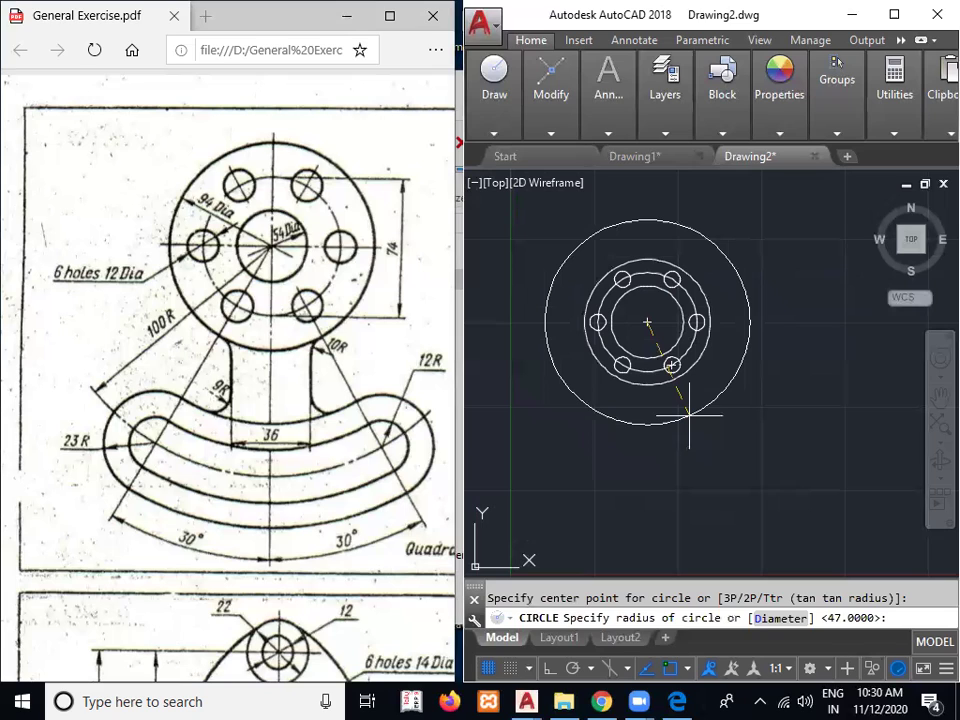
{"action": "type", "text": "100"}
{"action": "key", "text": "Return"}
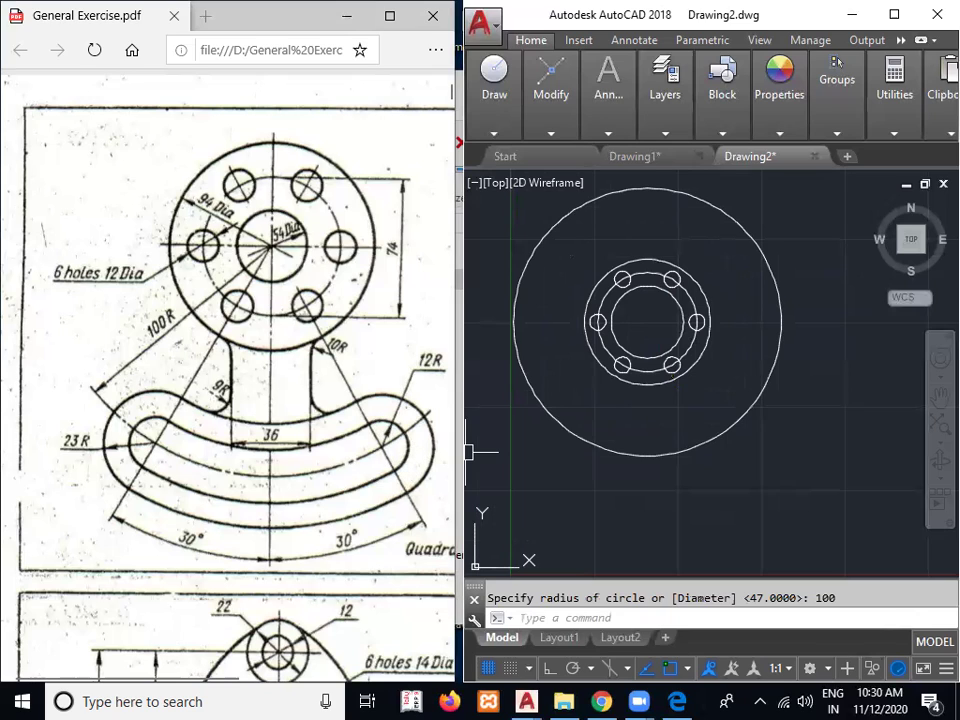
Offset the 100 mm radius circle by 12 mm, once inward and once outward
{"action": "type", "text": "o"}
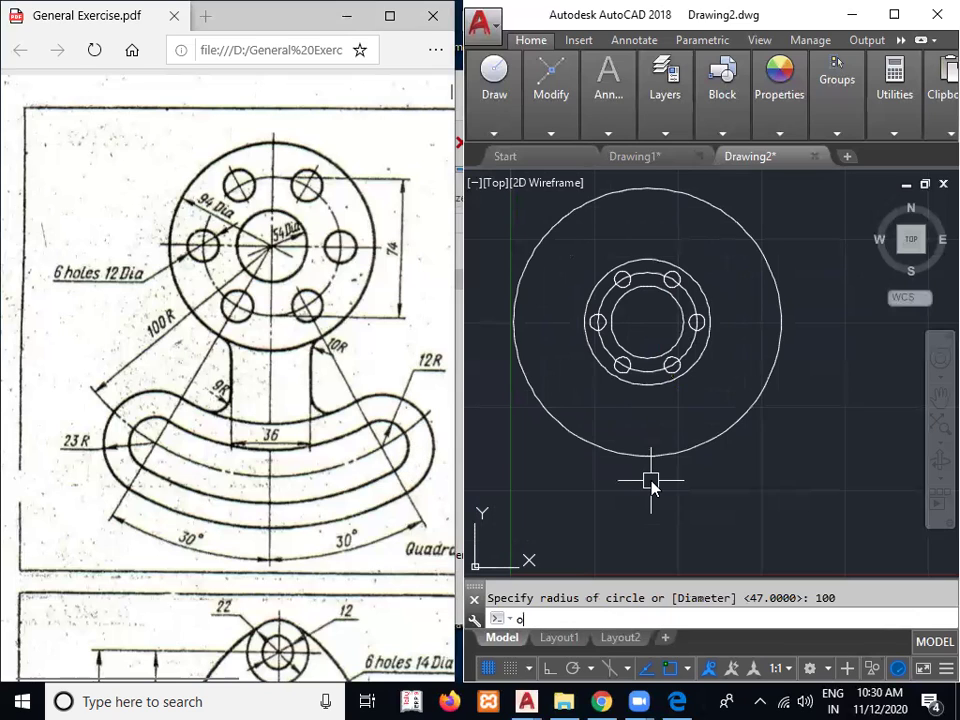
{"action": "key", "text": "Return"}
{"action": "type", "text": "12"}
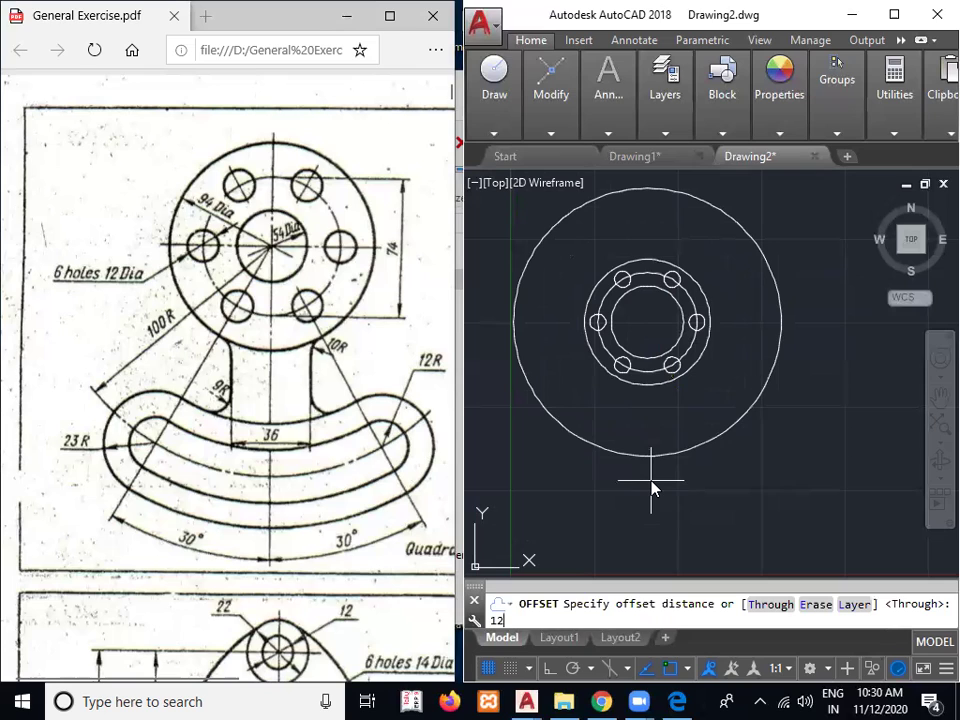
{"action": "key", "text": "Return"}
{"action": "left_click", "coordinate": [657, 456]}
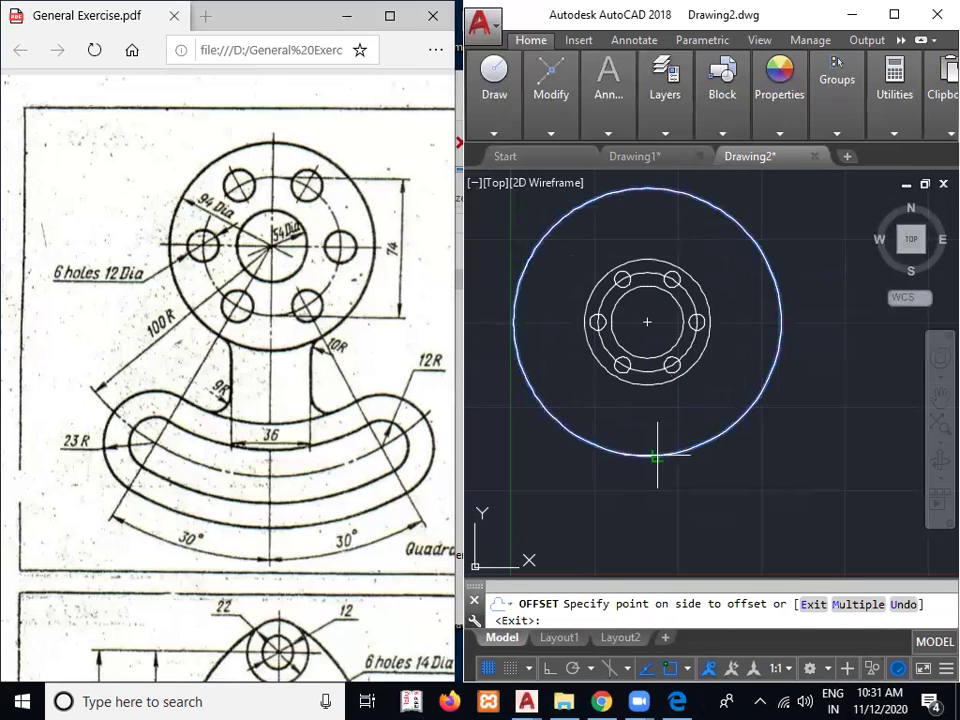
{"action": "left_click", "coordinate": [660, 450]}
{"action": "left_click", "coordinate": [668, 457]}
{"action": "left_click", "coordinate": [681, 492]}
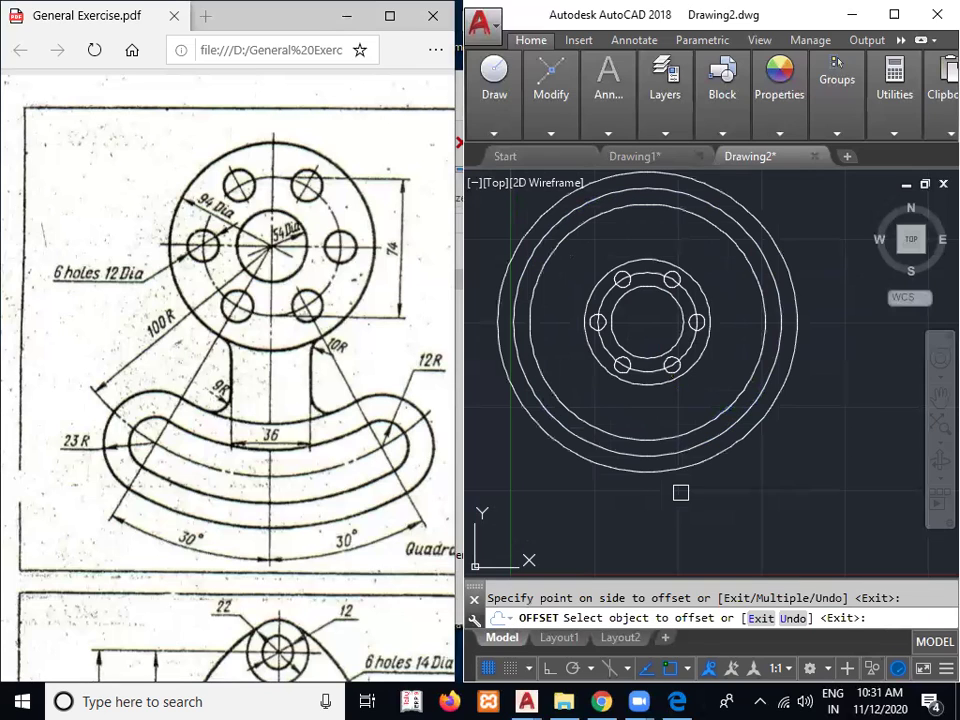
{"action": "key", "text": "Escape"}
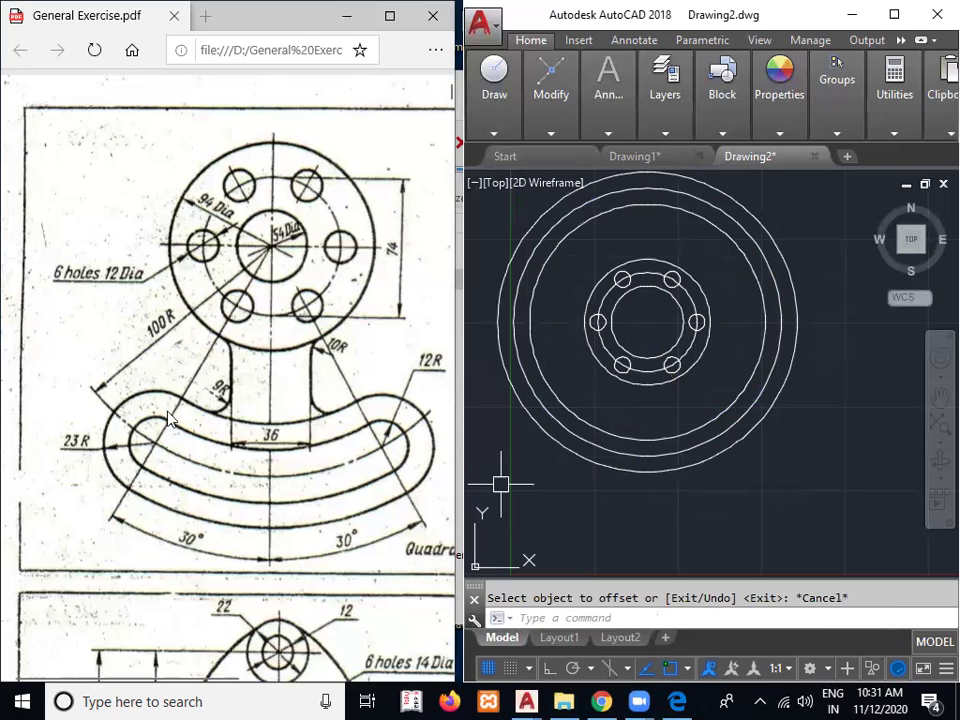
Offset the 100 mm radius circle by 23 mm, once inward and once outward
{"action": "type", "text": "o"}
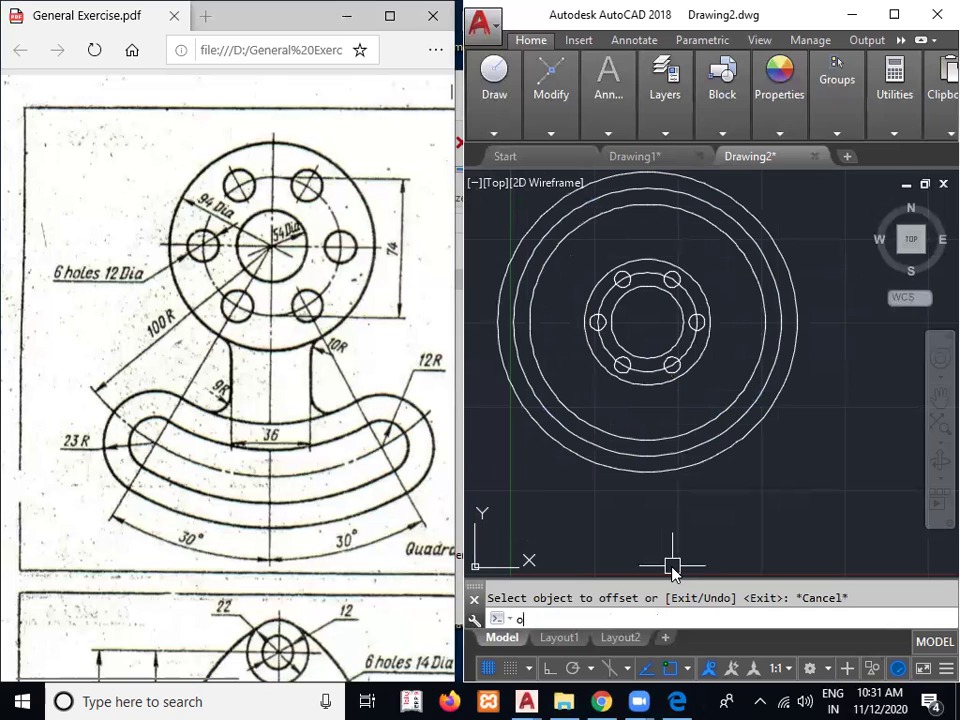
{"action": "key", "text": "Return"}
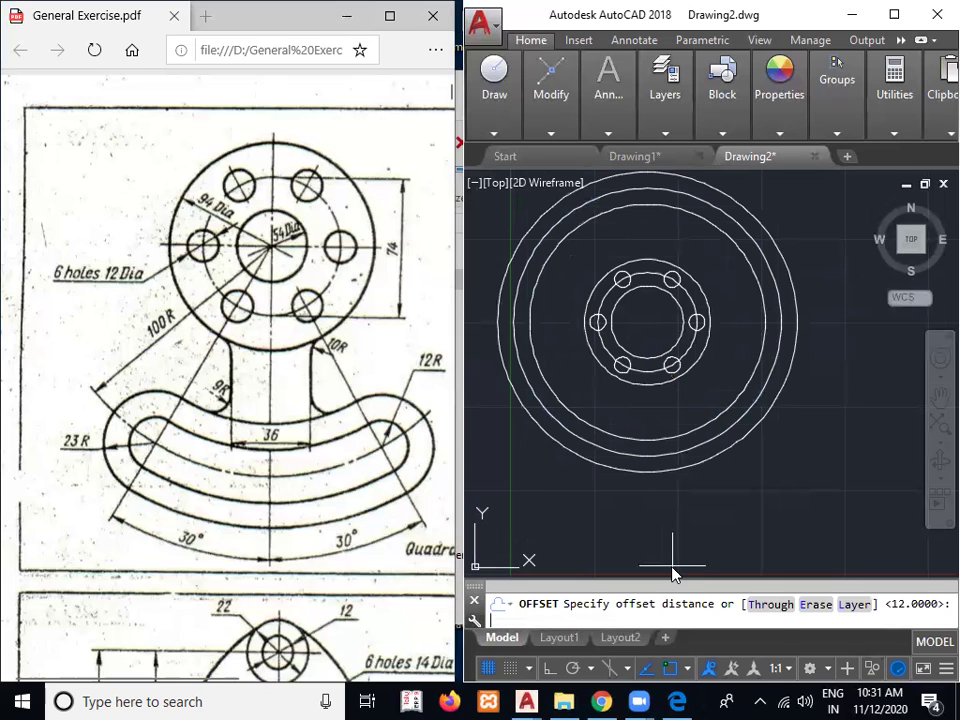
{"action": "type", "text": "23"}
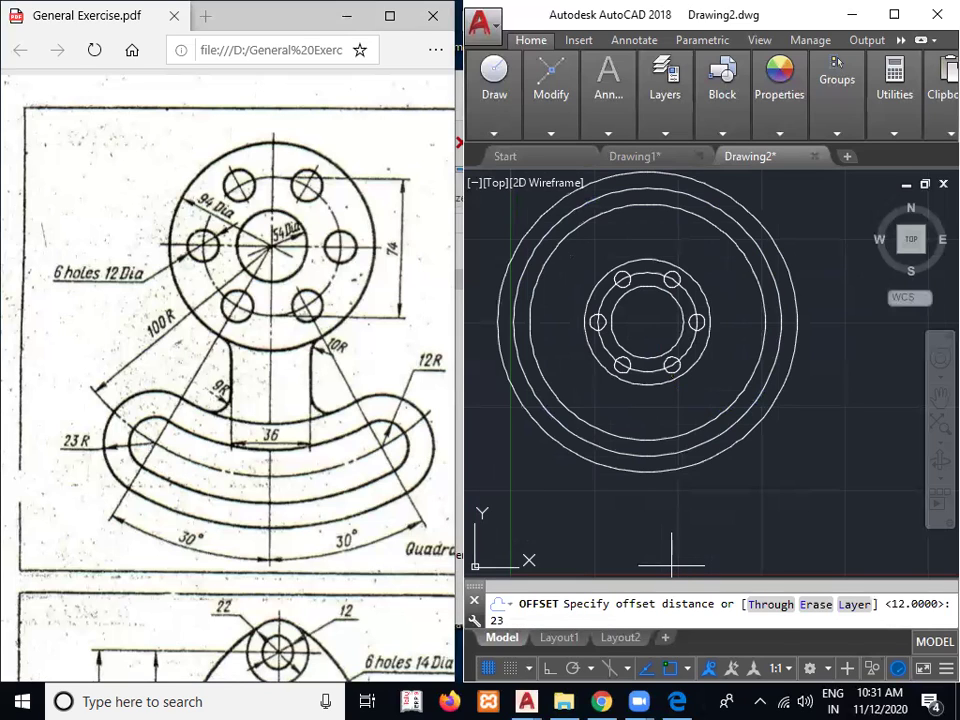
{"action": "key", "text": "Return"}
{"action": "left_click", "coordinate": [655, 455]}
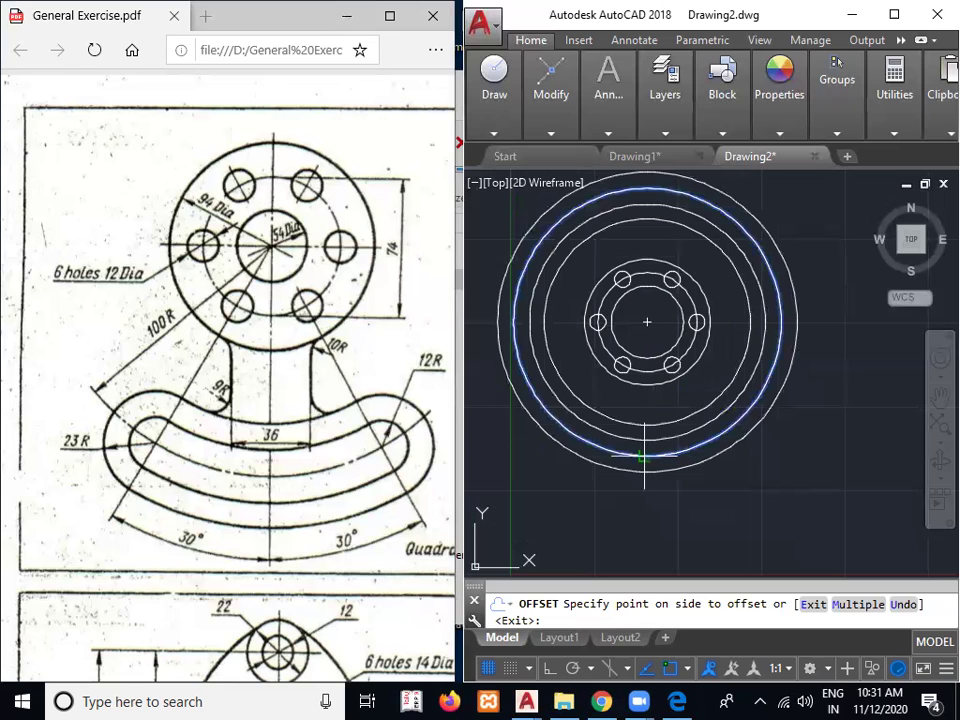
{"action": "left_click", "coordinate": [650, 511]}
{"action": "key", "text": "Escape"}
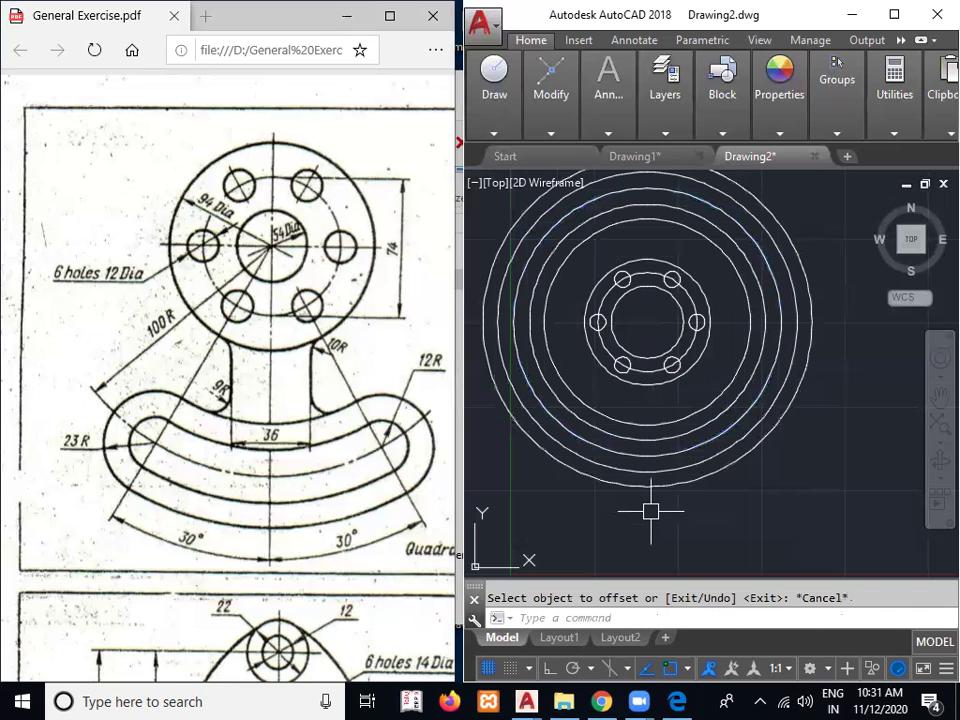
Draw a 123 mm line from the common centre at an angle of 240 degrees
{"action": "type", "text": "1"}
{"action": "key", "text": "Return"}
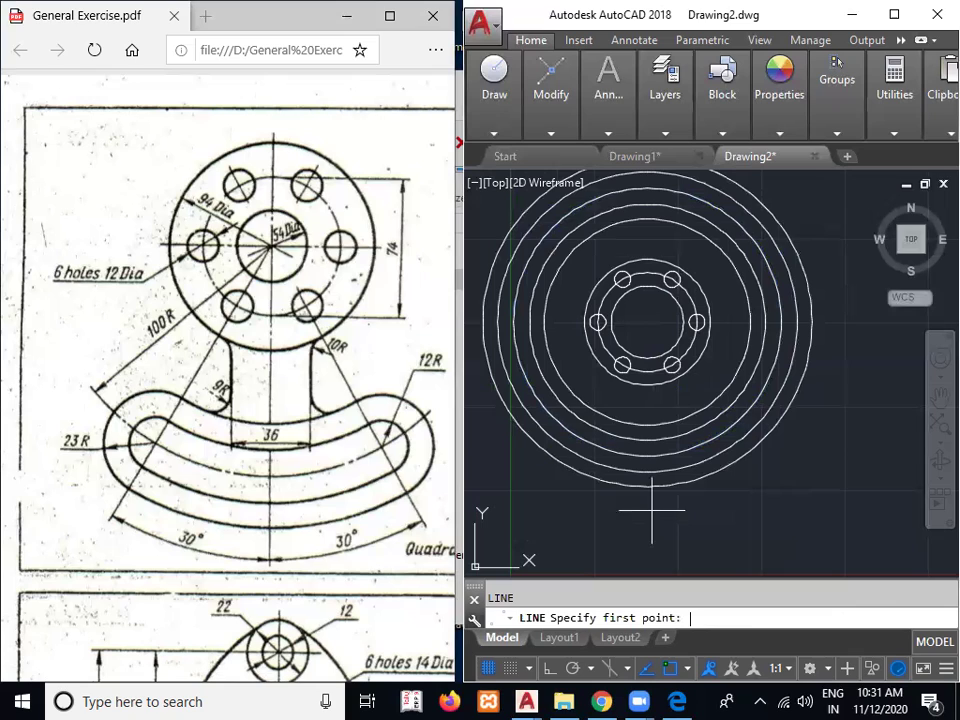
{"action": "left_click", "coordinate": [647, 322]}
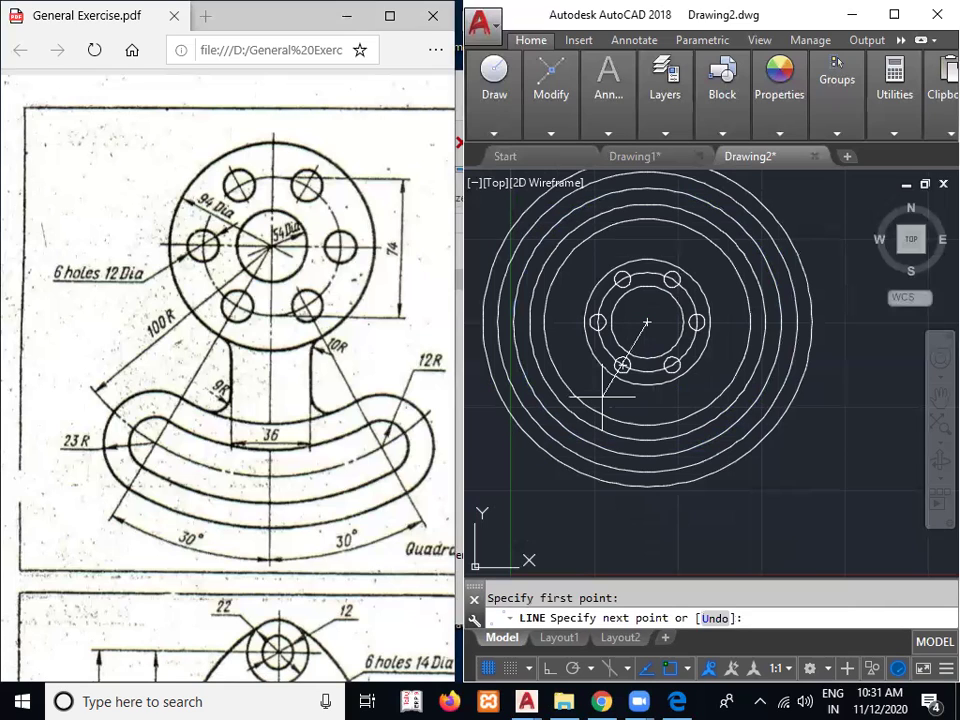
{"action": "type", "text": "@123<240"}
{"action": "key", "text": "Return"}
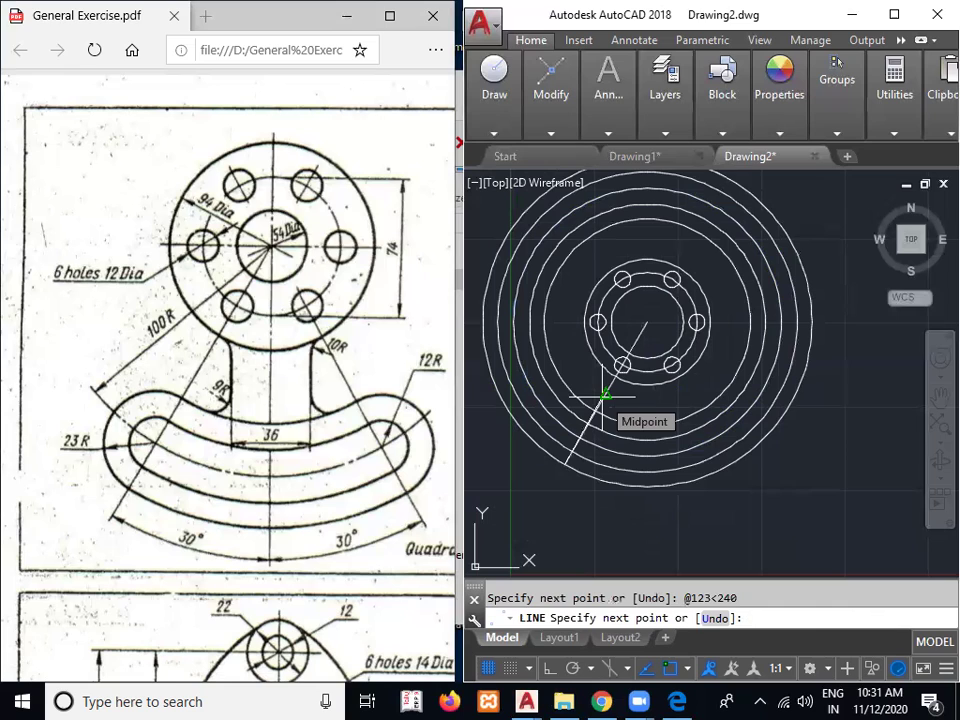
{"action": "key", "text": "Escape"}
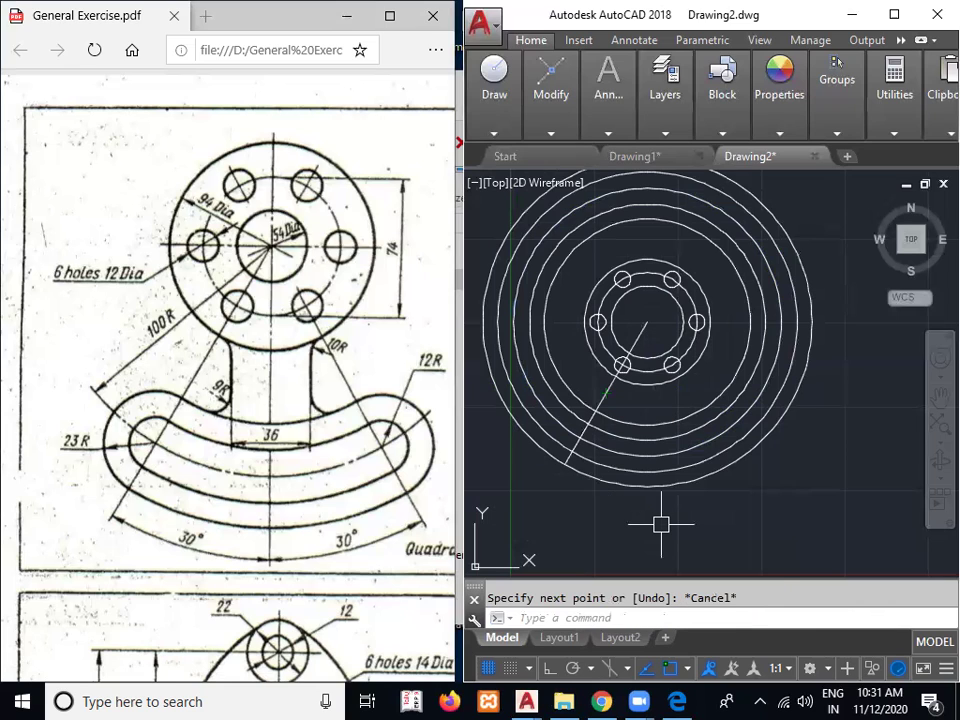
Draw a 12 mm radius circle where the 240-degree line crosses the 100 mm radius circle
{"action": "type", "text": "c"}
{"action": "key", "text": "Return"}
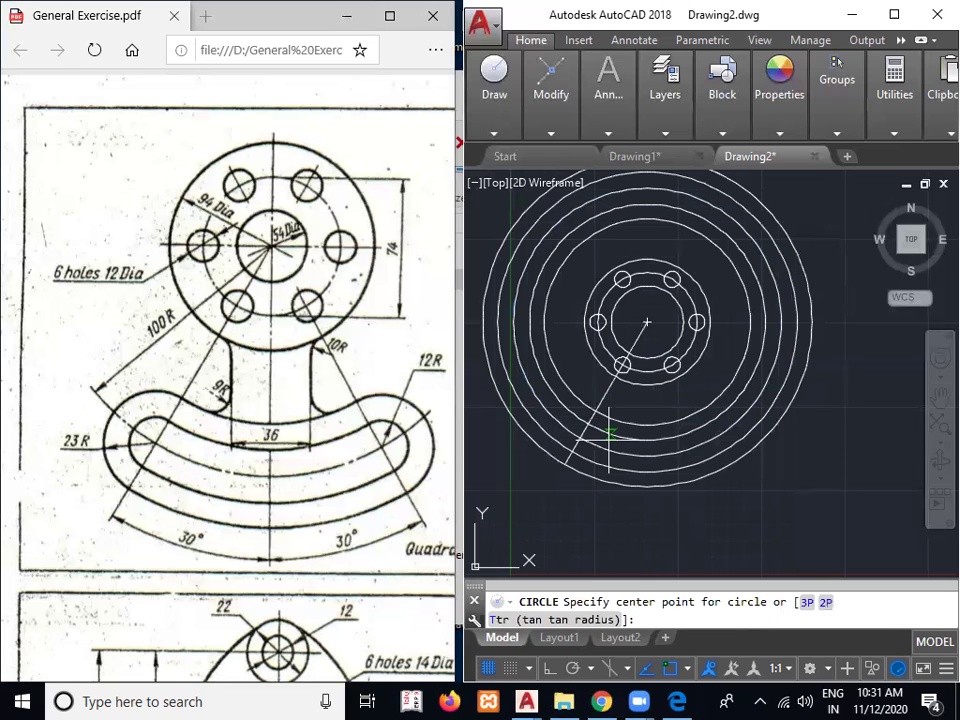
{"action": "left_click", "coordinate": [580, 440]}
{"action": "type", "text": "1"}
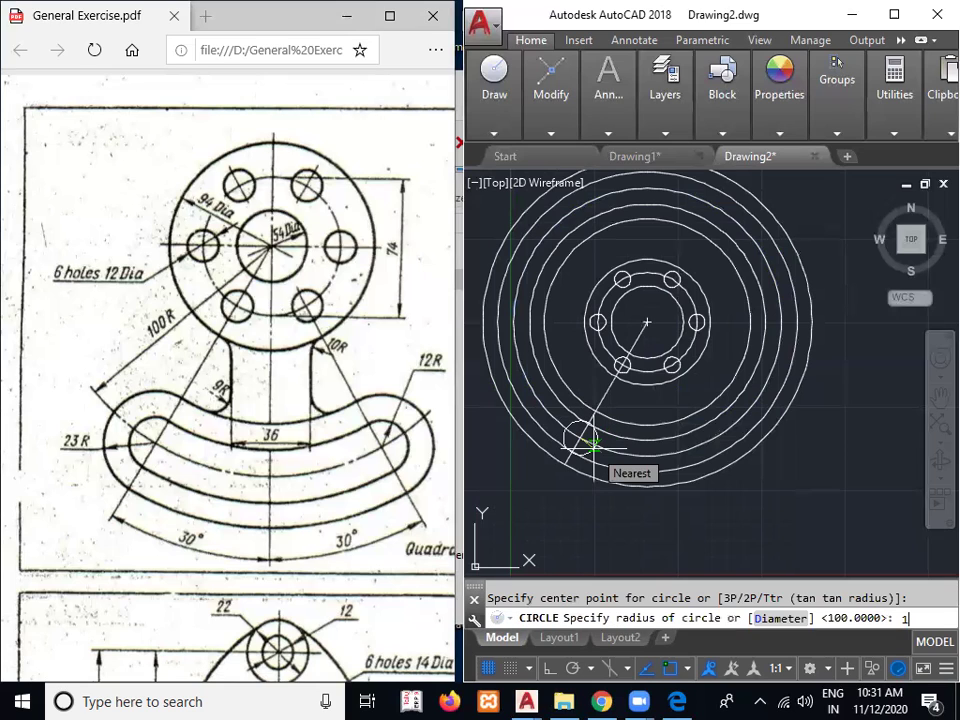
{"action": "type", "text": "2"}
{"action": "key", "text": "Return"}
Draw a 23 mm radius circle concentric with the 12 mm radius slot-end circle
{"action": "key", "text": "Return"}
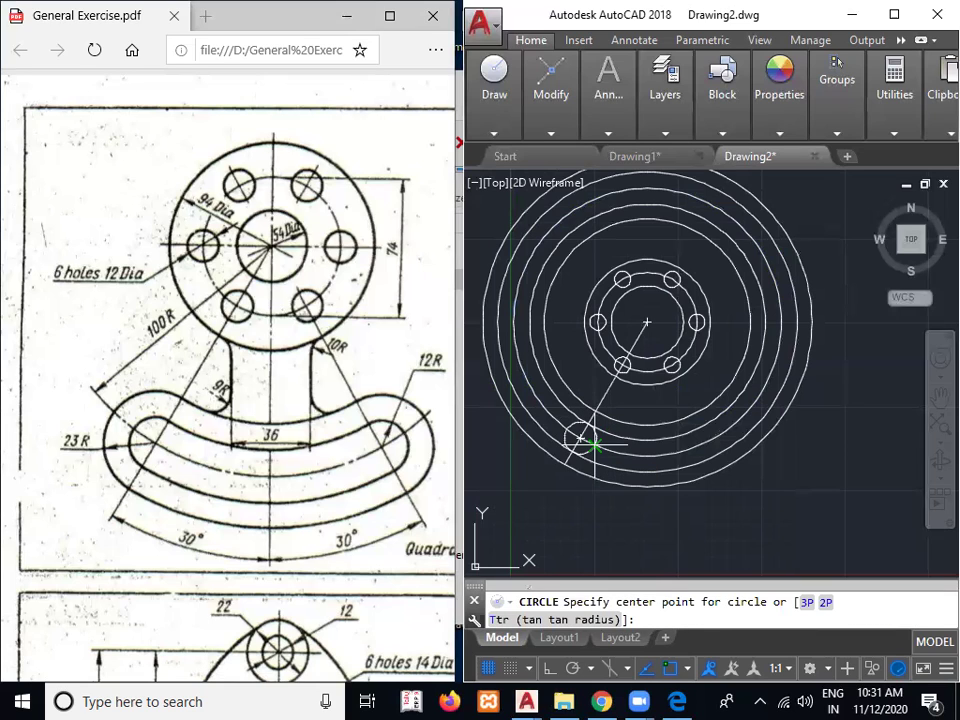
{"action": "left_click", "coordinate": [581, 437]}
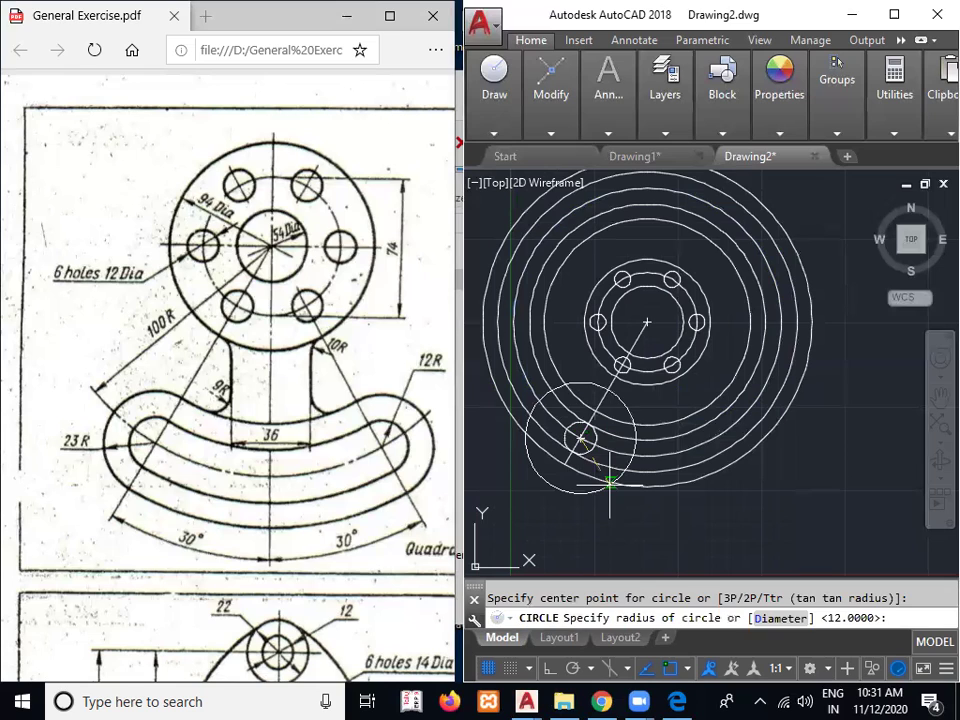
{"action": "type", "text": "2"}
{"action": "type", "text": "3"}
{"action": "key", "text": "Return"}
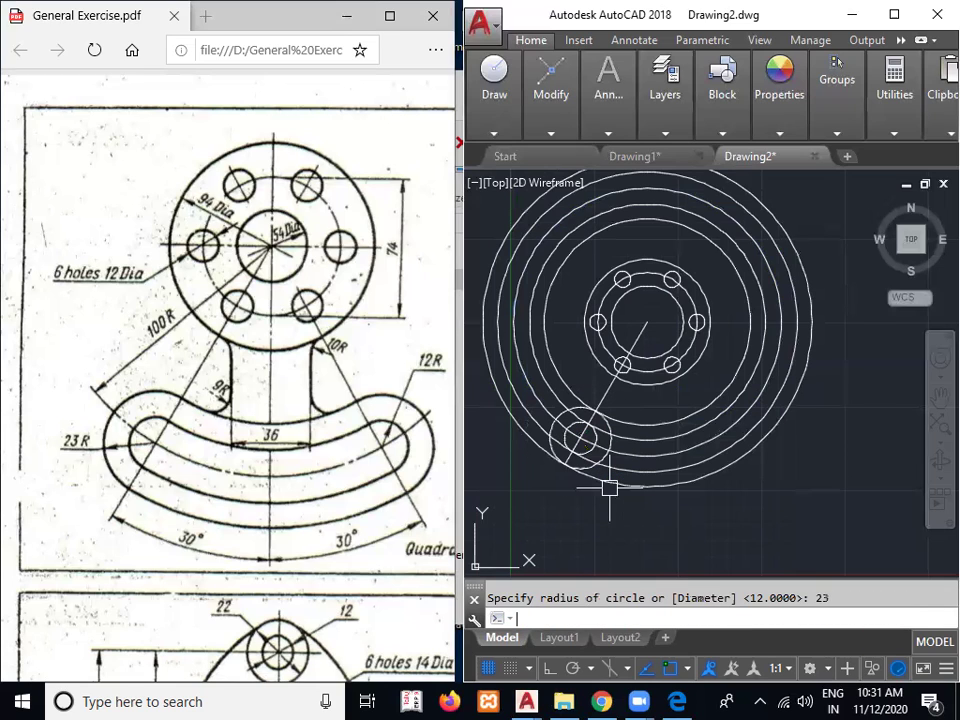
Mirror the angled line and its two end circles about the vertical axis through the common centre, keeping the originals
{"action": "type", "text": "mi"}
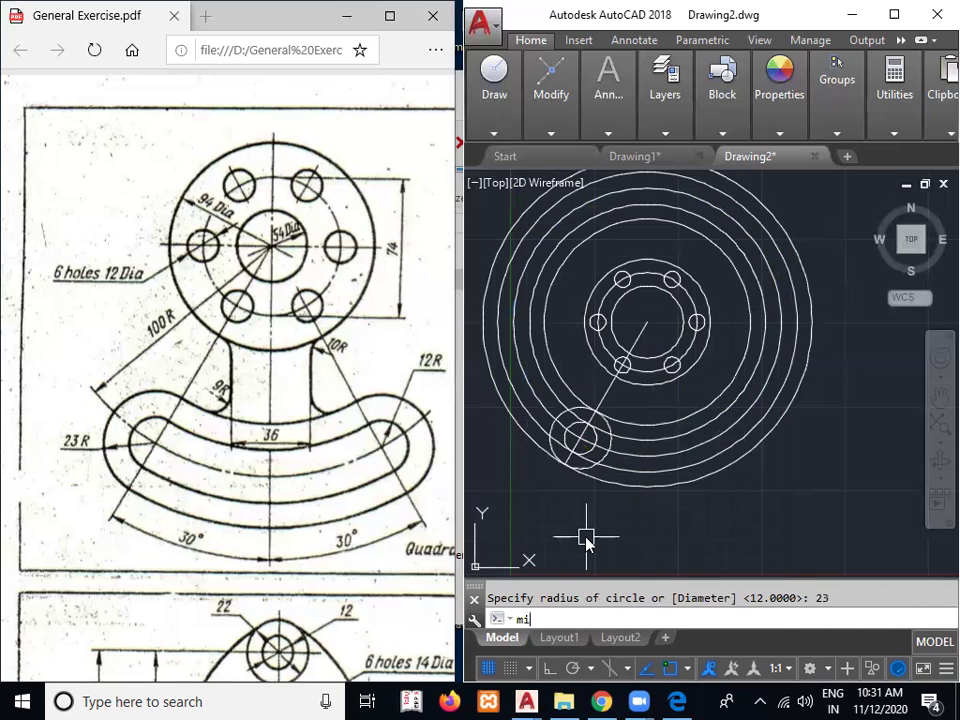
{"action": "key", "text": "Return"}
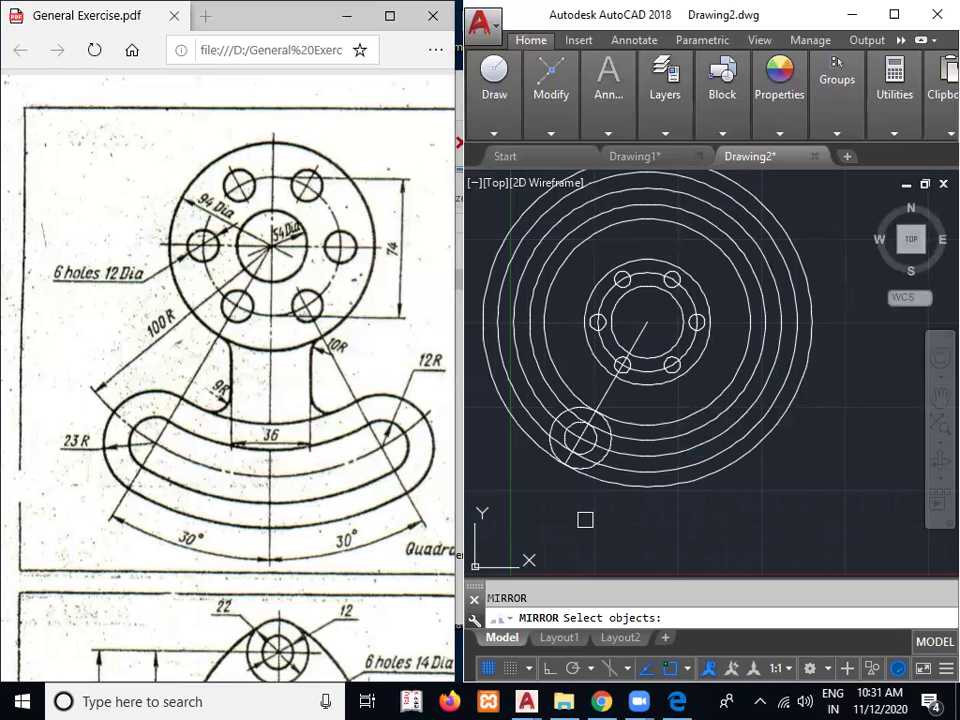
{"action": "left_click", "coordinate": [583, 406]}
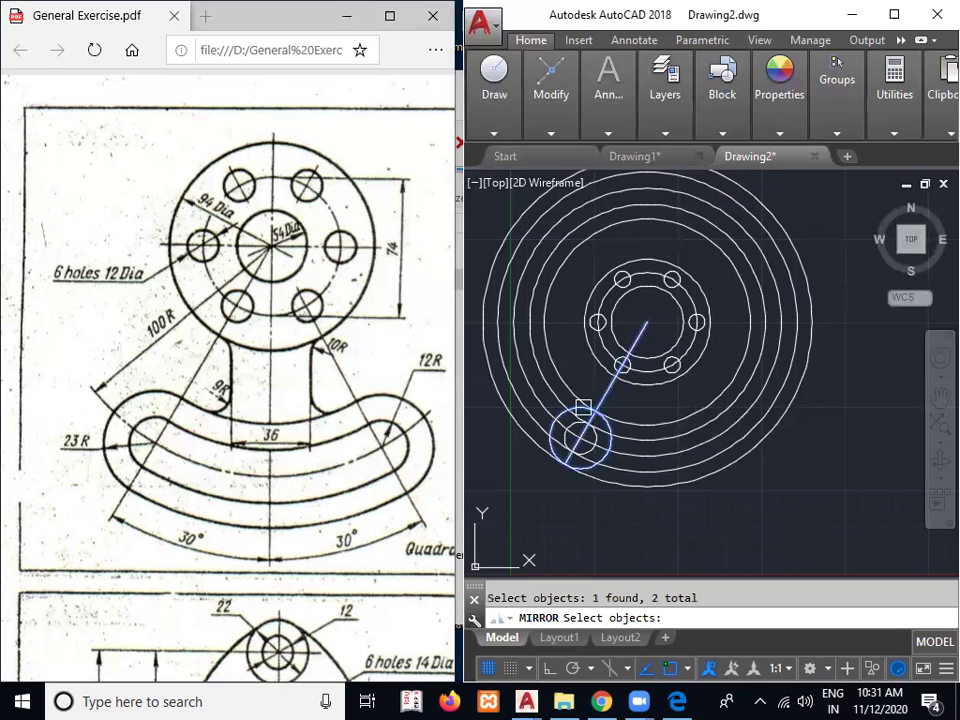
{"action": "left_click", "coordinate": [693, 481]}
{"action": "key", "text": "Return"}
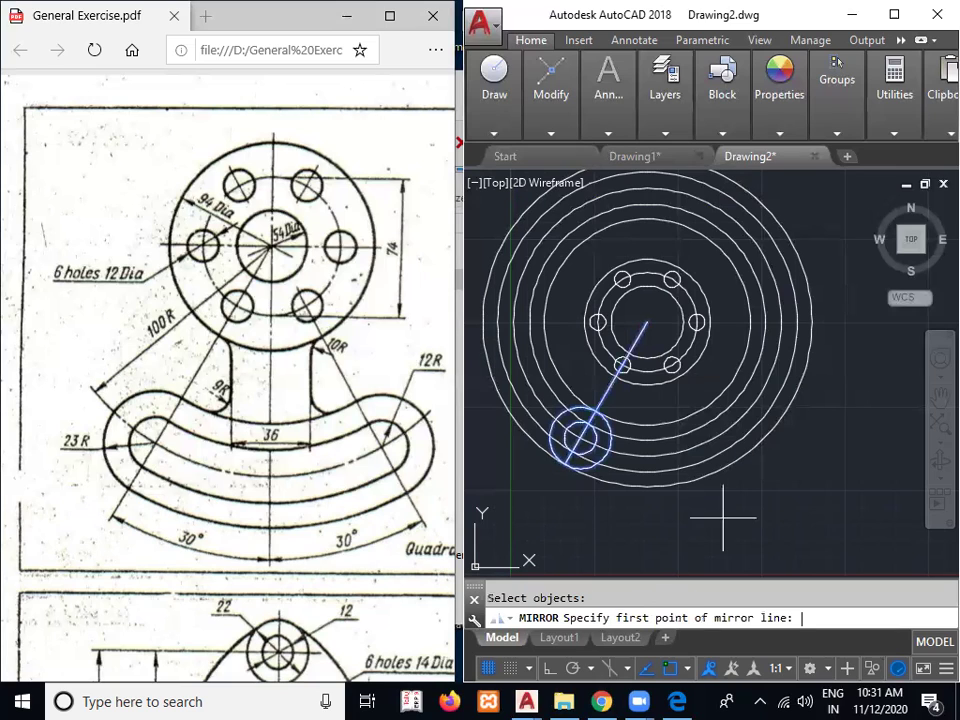
{"action": "left_click", "coordinate": [648, 347]}
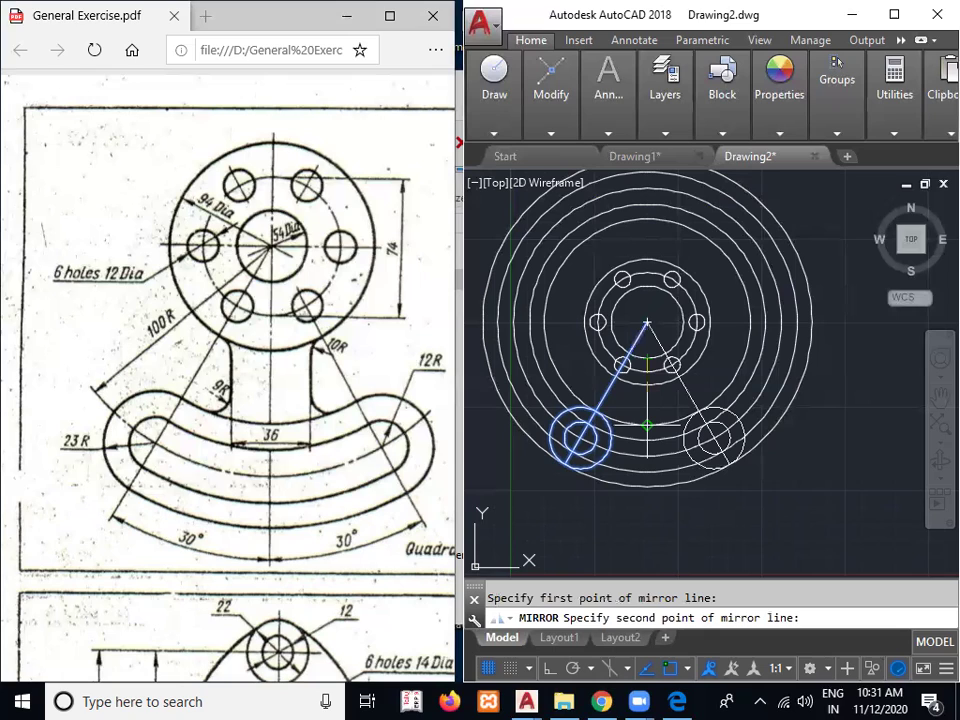
{"action": "left_click", "coordinate": [647, 426]}
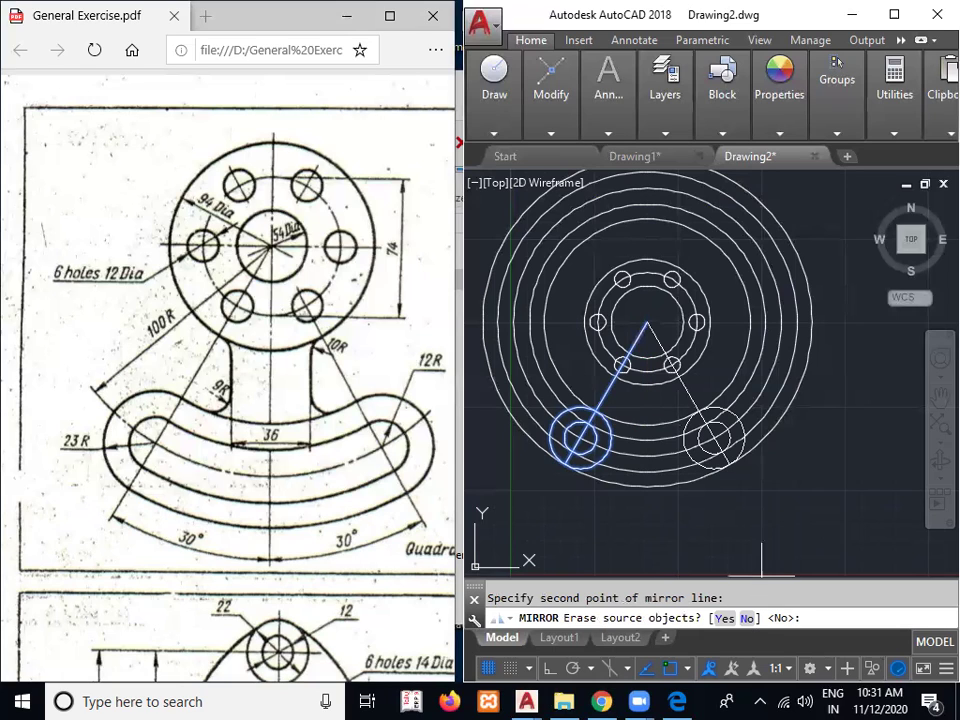
{"action": "left_click", "coordinate": [745, 618]}
Trim the five large concentric circles to the two angled lines, leaving only the arcs in the lower sector between them
{"action": "type", "text": "tr"}
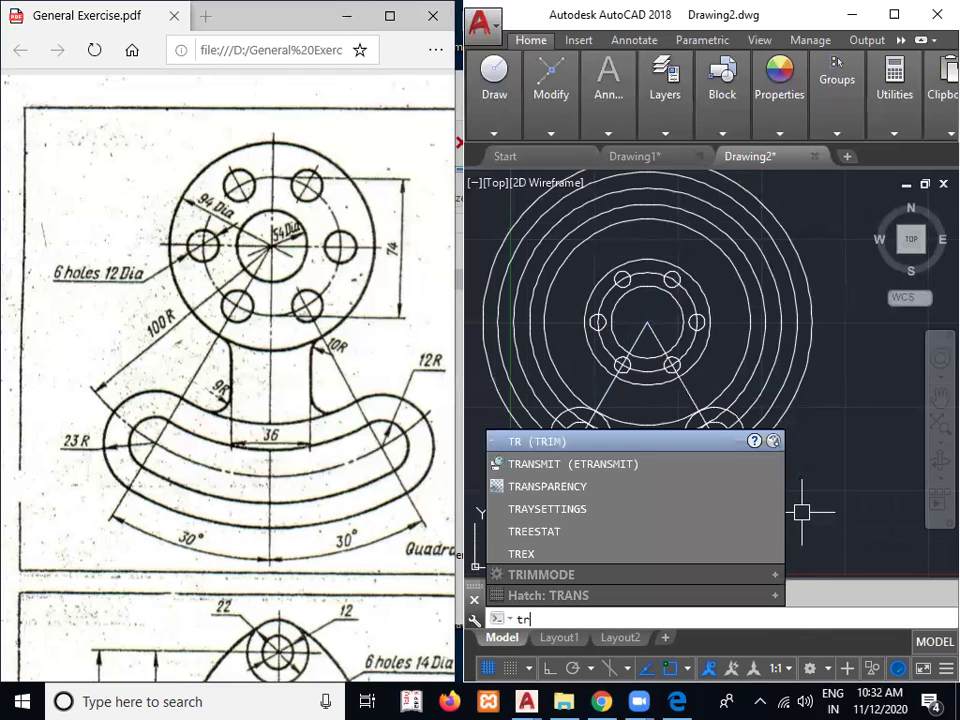
{"action": "key", "text": "Return"}
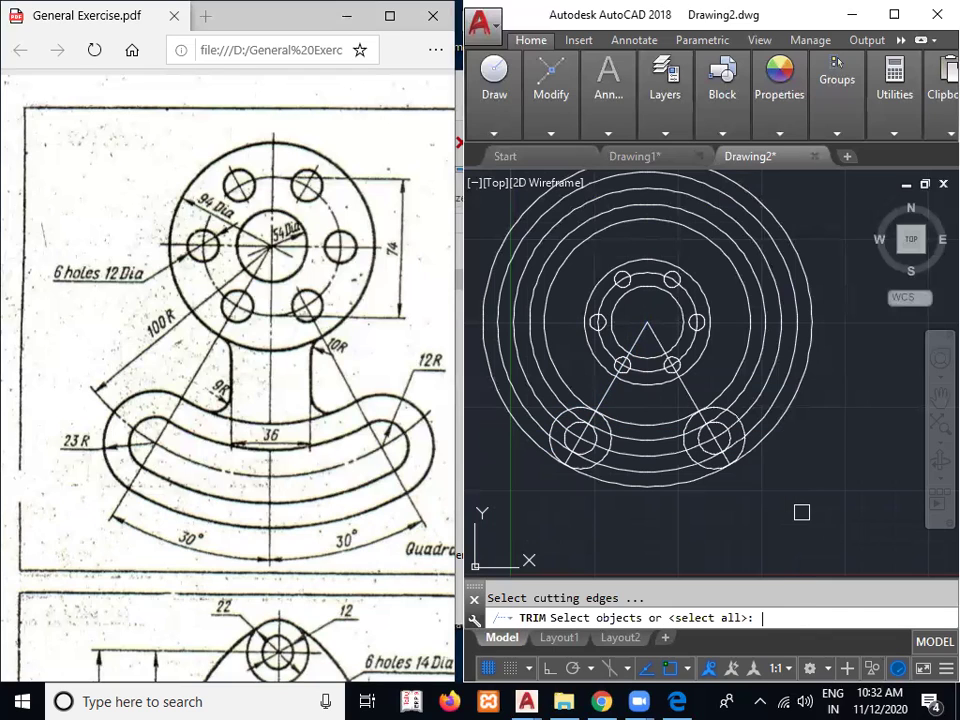
{"action": "left_click", "coordinate": [610, 393]}
{"action": "left_click", "coordinate": [682, 393]}
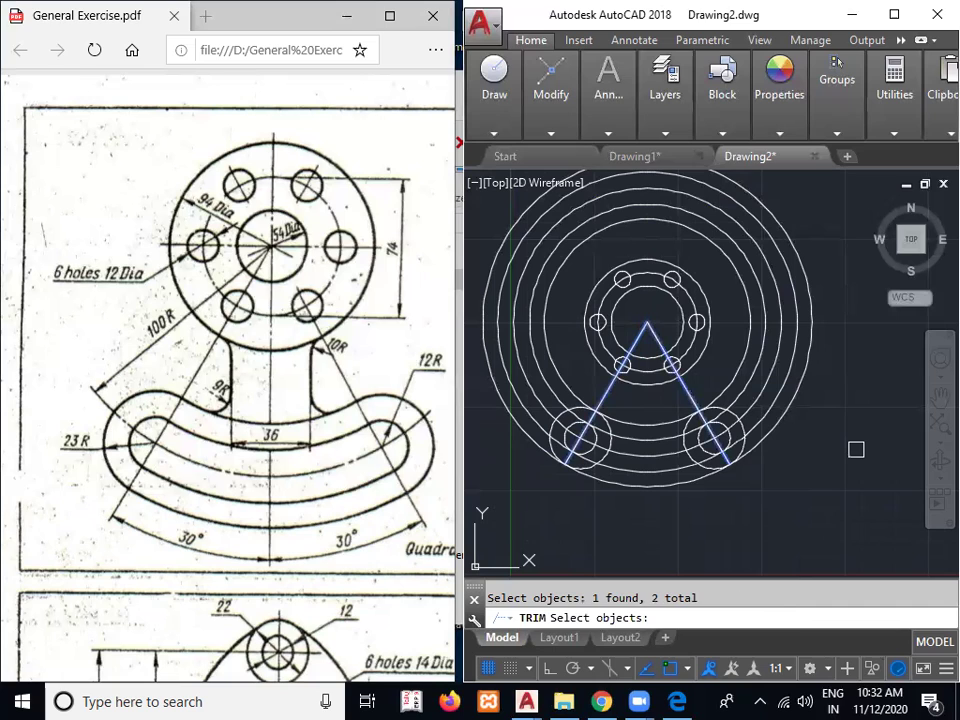
{"action": "key", "text": "Return"}
{"action": "left_click_drag", "start_coordinate": [856, 449], "coordinate": [738, 351]}
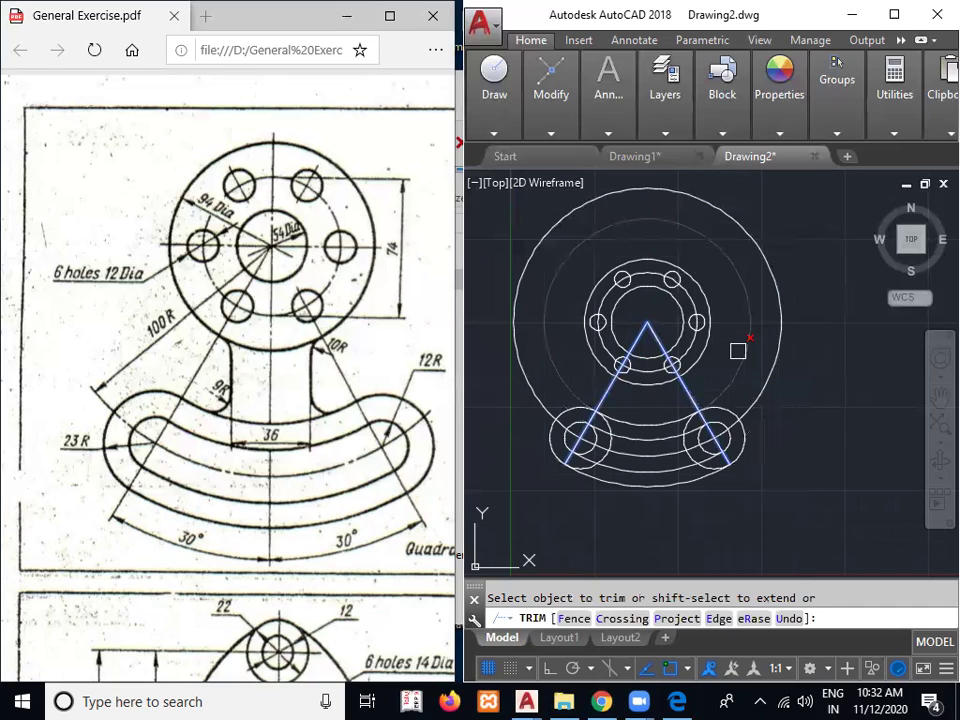
{"action": "left_click", "coordinate": [777, 357]}
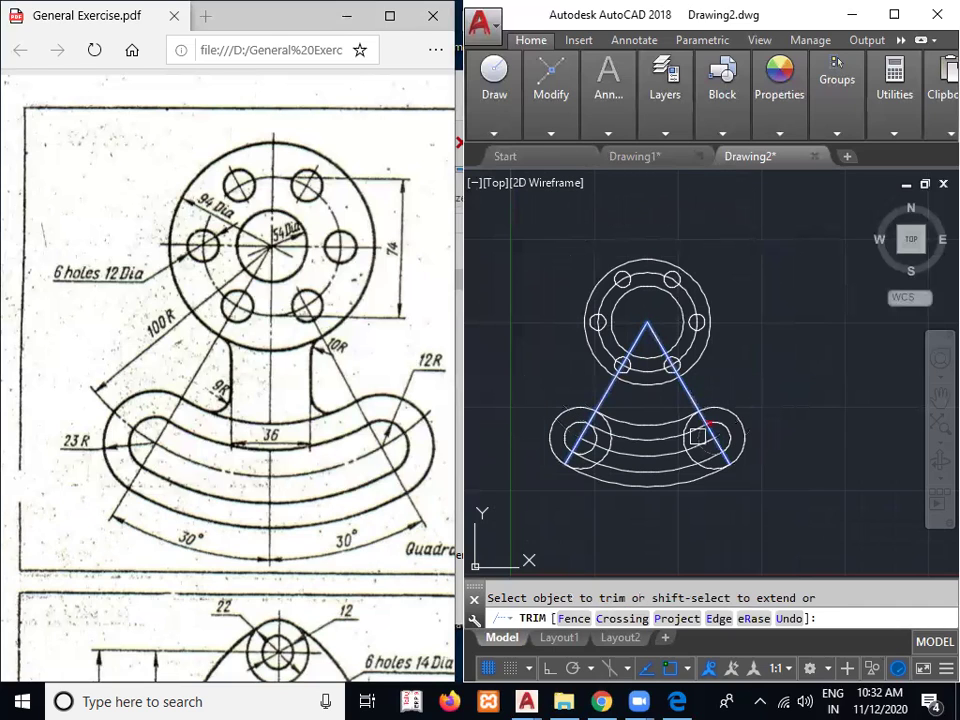
Trim away the inner halves of the 12 mm and 23 mm radius end circles on both sides of the slot
{"action": "left_click", "coordinate": [688, 443]}
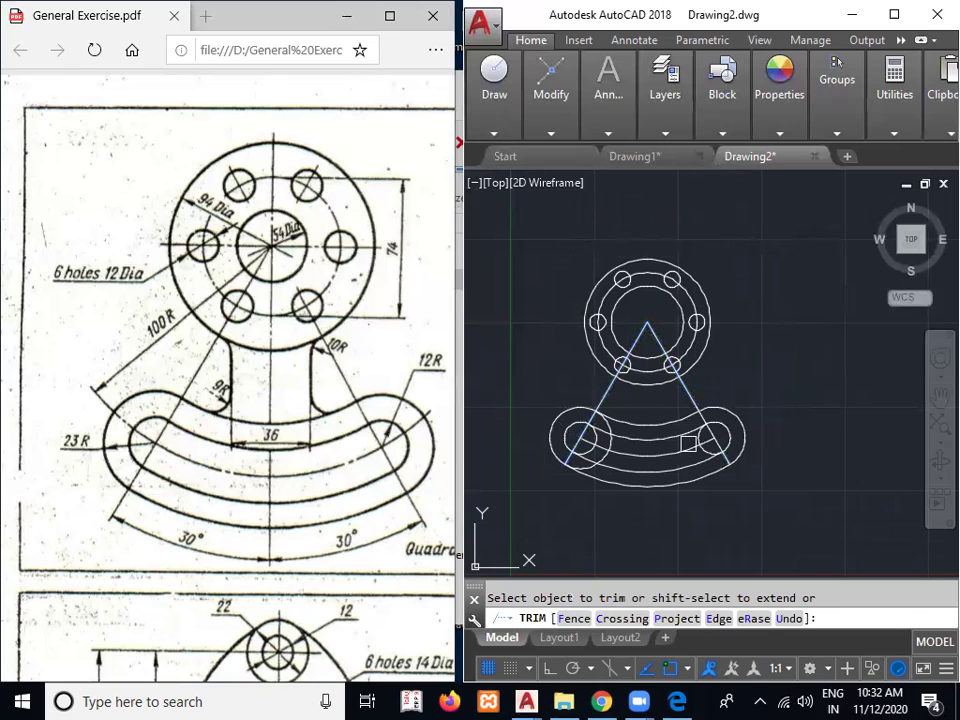
{"action": "left_click", "coordinate": [699, 438]}
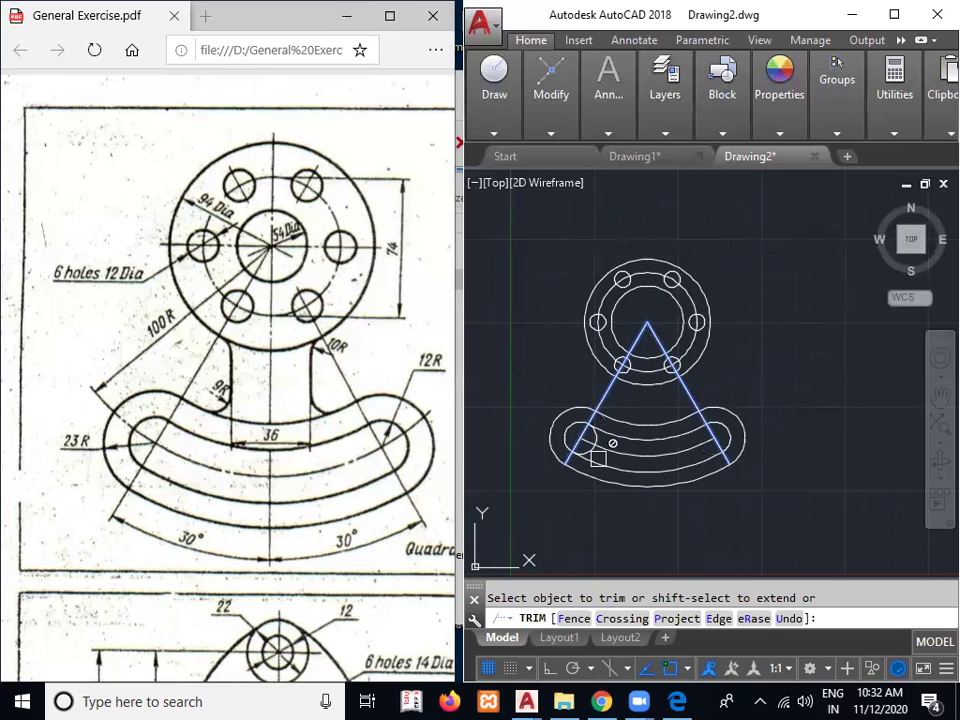
{"action": "left_click", "coordinate": [598, 458]}
{"action": "key", "text": "Return"}
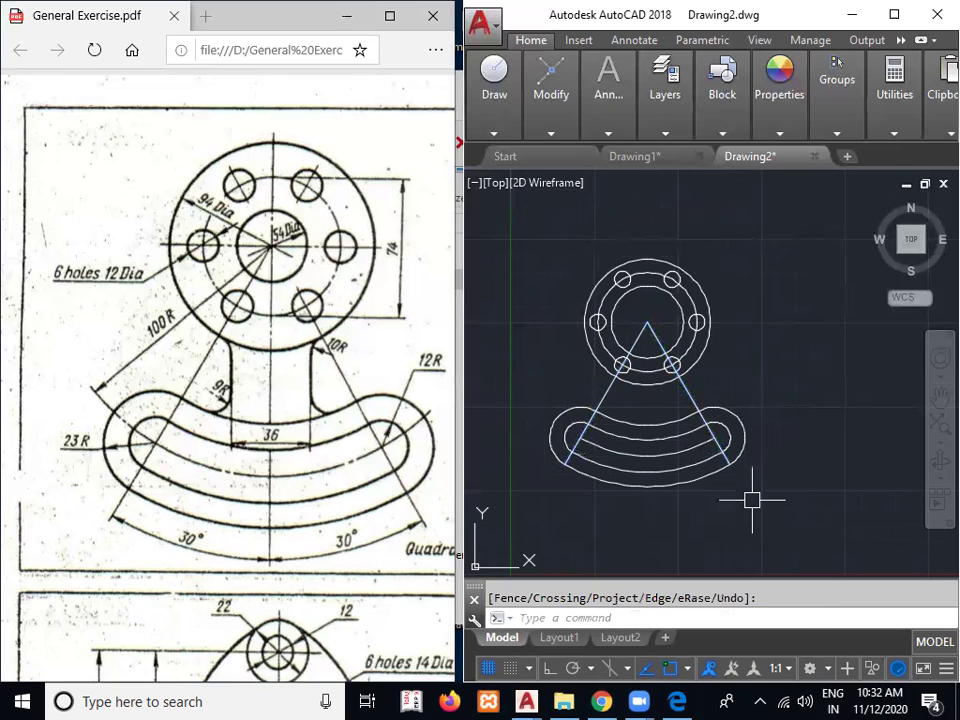
Draw a vertical line from the common centre down to the 100 mm radius centreline arc
{"action": "type", "text": "L"}
{"action": "key", "text": "Return"}
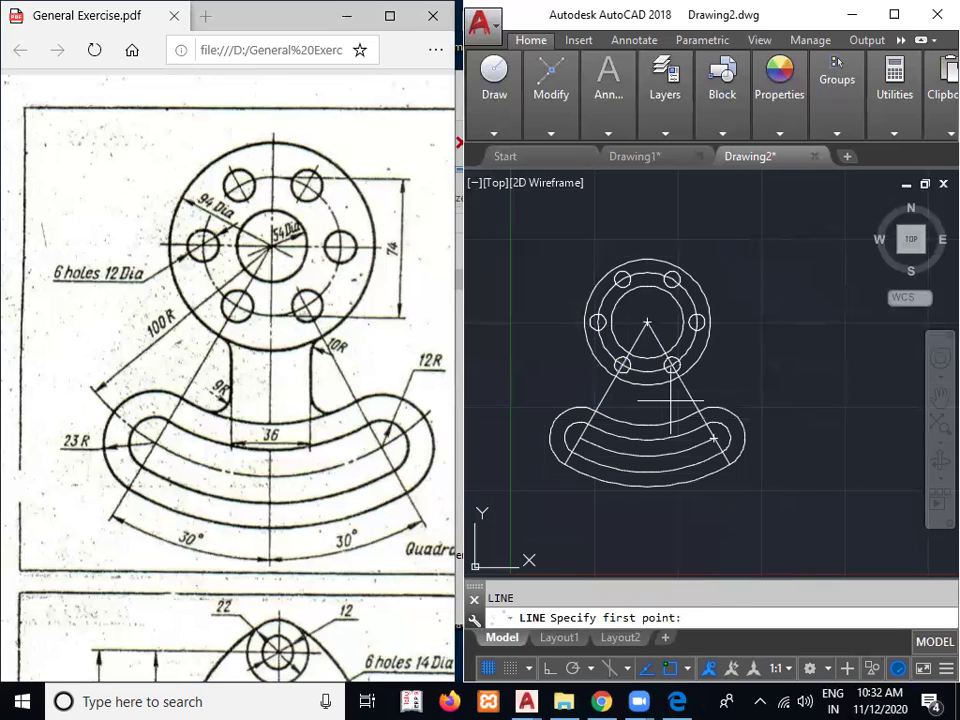
{"action": "left_click", "coordinate": [647, 322]}
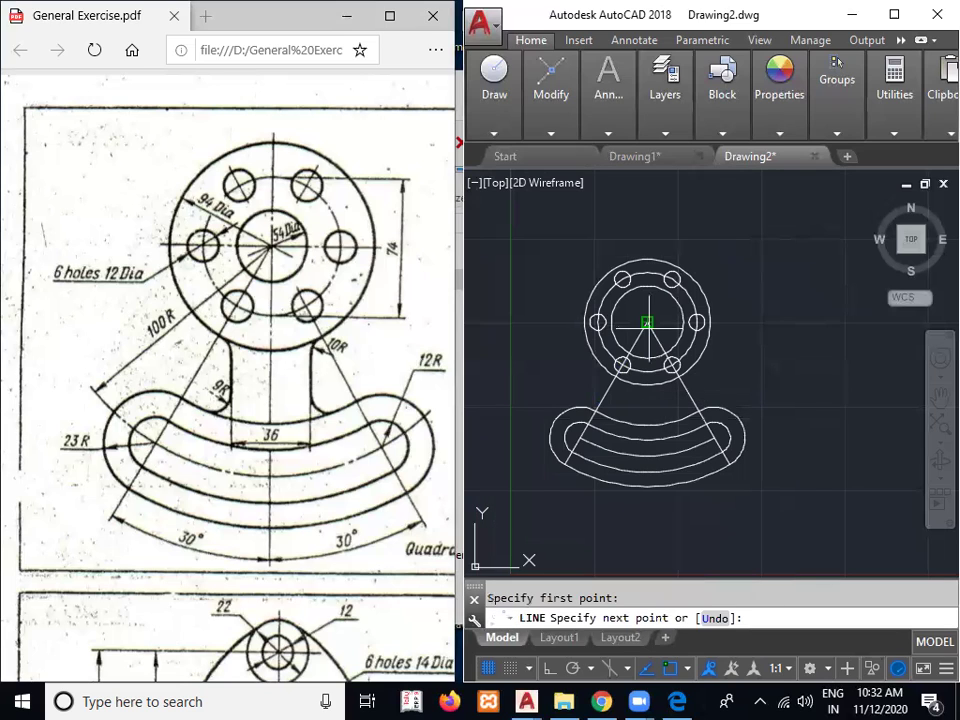
{"action": "left_click", "coordinate": [647, 456]}
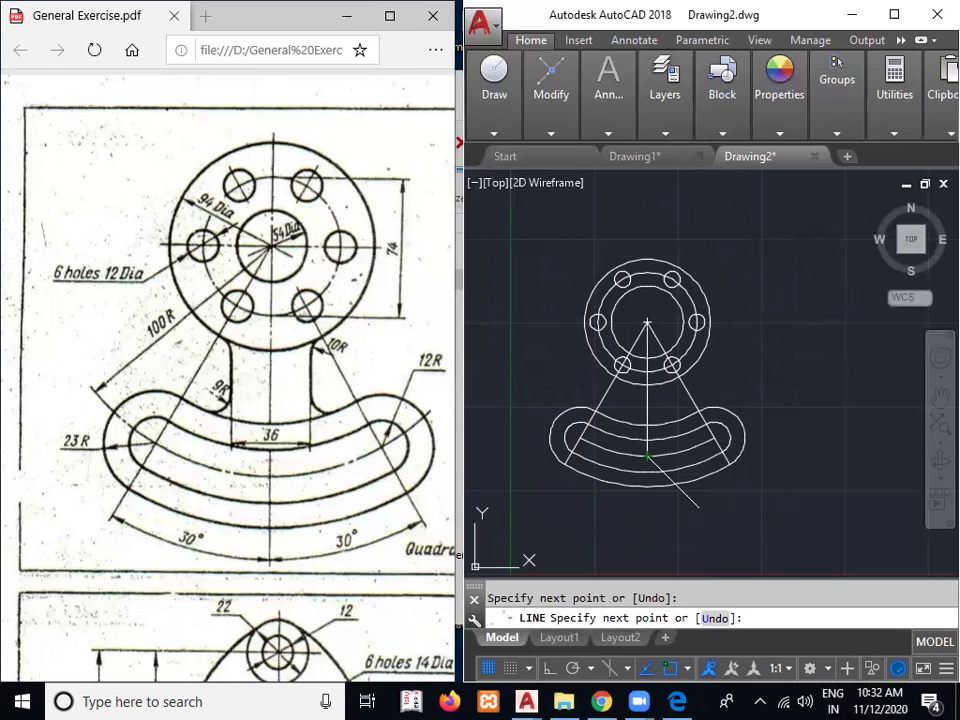
{"action": "key", "text": "Escape"}
Offset the vertical centre line by 18 mm to both sides to form the stem's edges
{"action": "type", "text": "o"}
{"action": "key", "text": "Return"}
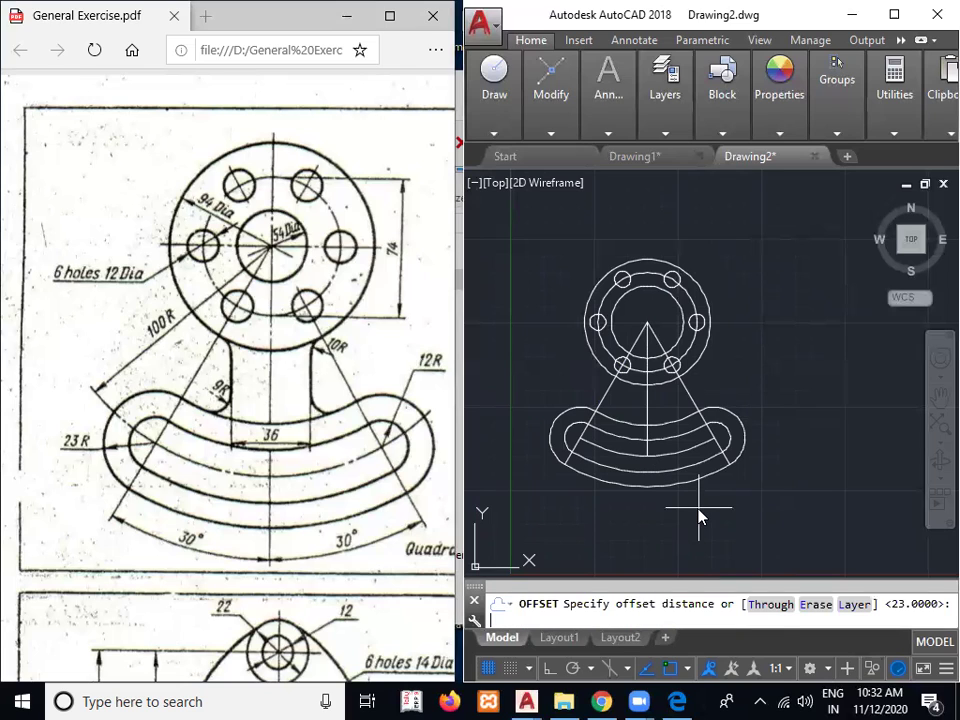
{"action": "type", "text": "18"}
{"action": "key", "text": "Return"}
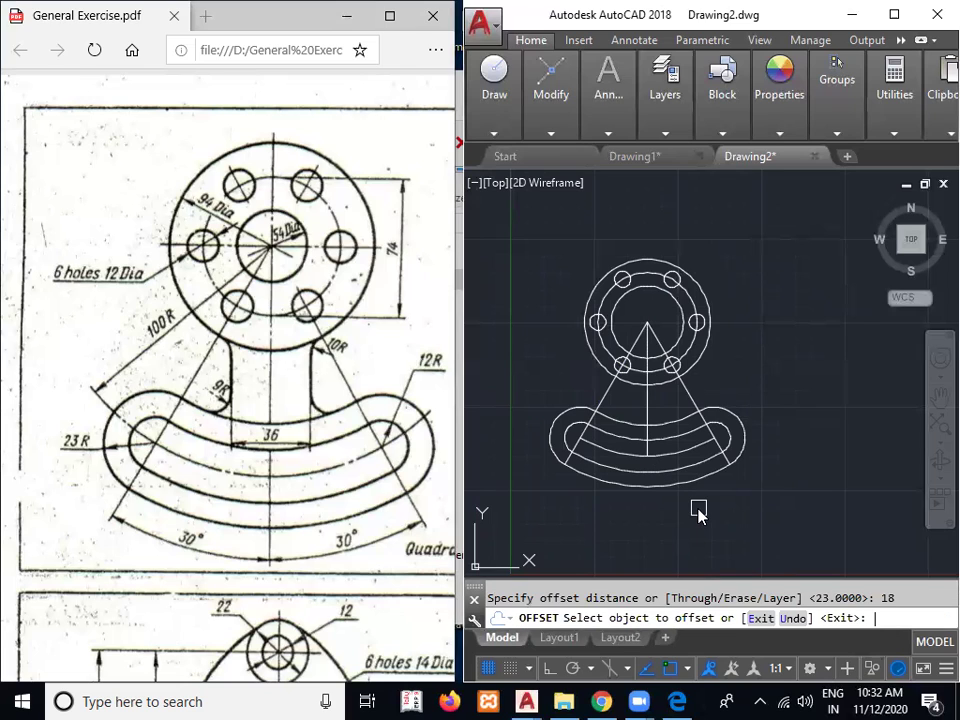
{"action": "left_click", "coordinate": [645, 413]}
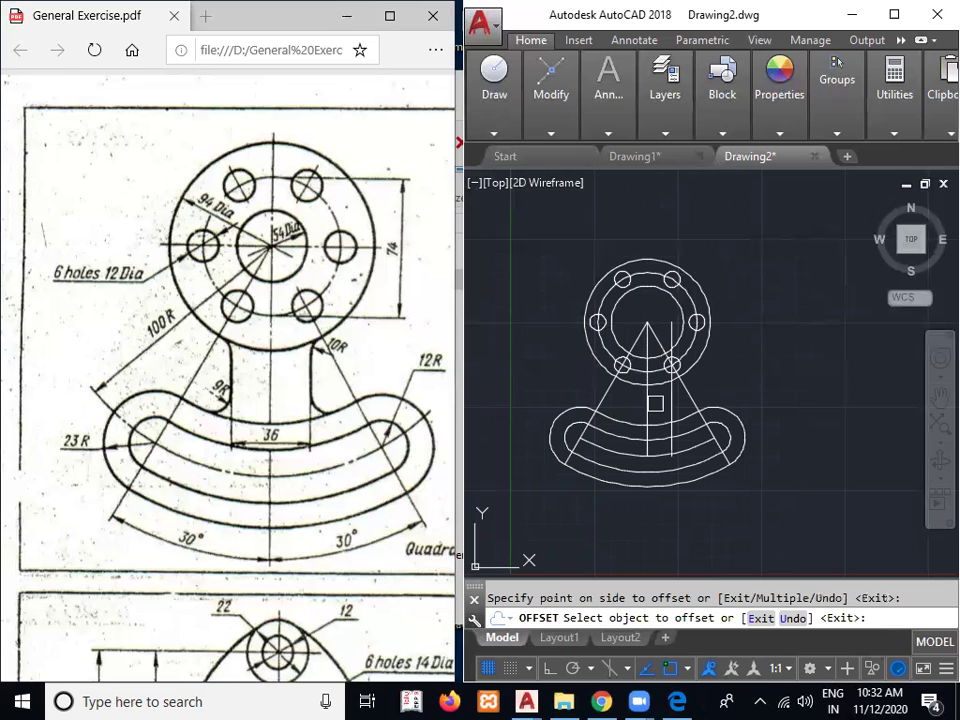
{"action": "left_click", "coordinate": [647, 405]}
{"action": "left_click", "coordinate": [597, 422]}
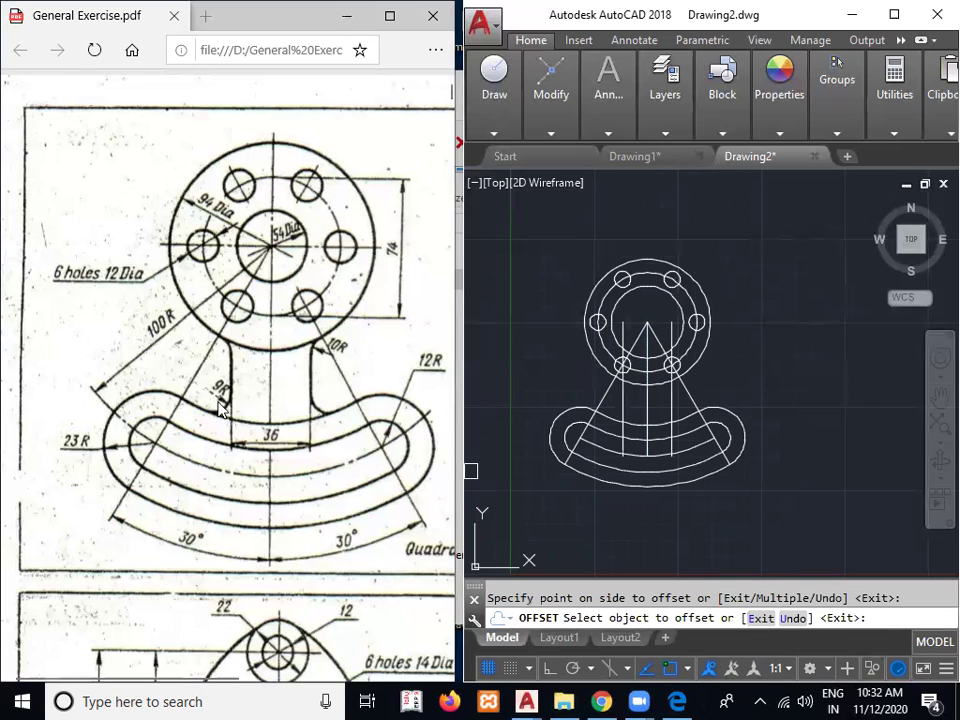
Fillet both stem edges to the slot body's upper outer arc with a 9 mm radius, using the No trim option
{"action": "key", "text": "Escape"}
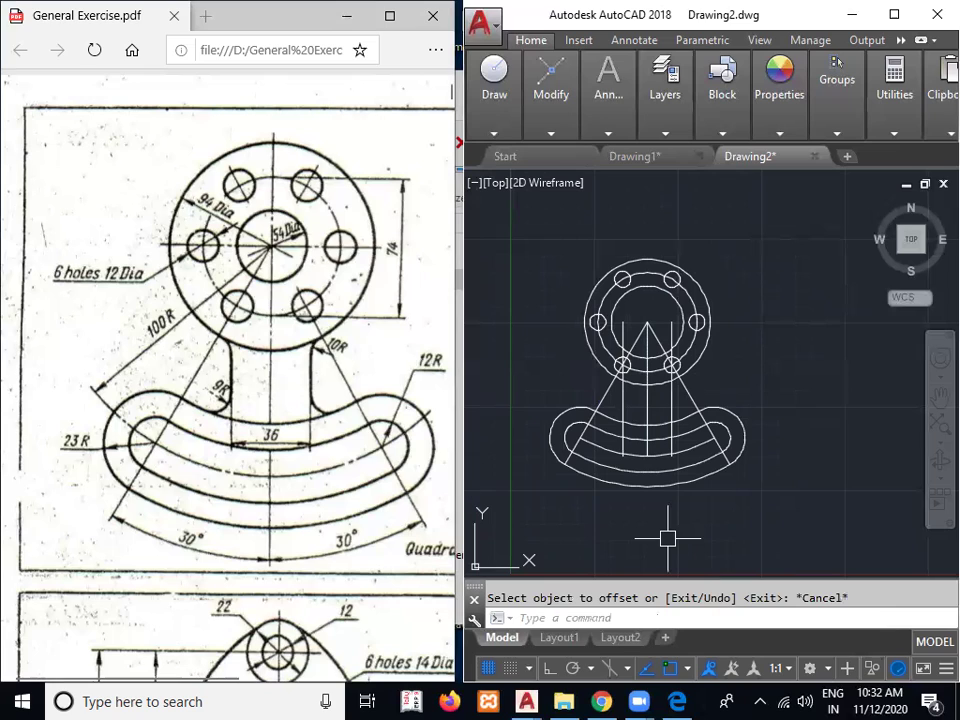
{"action": "type", "text": "fillet"}
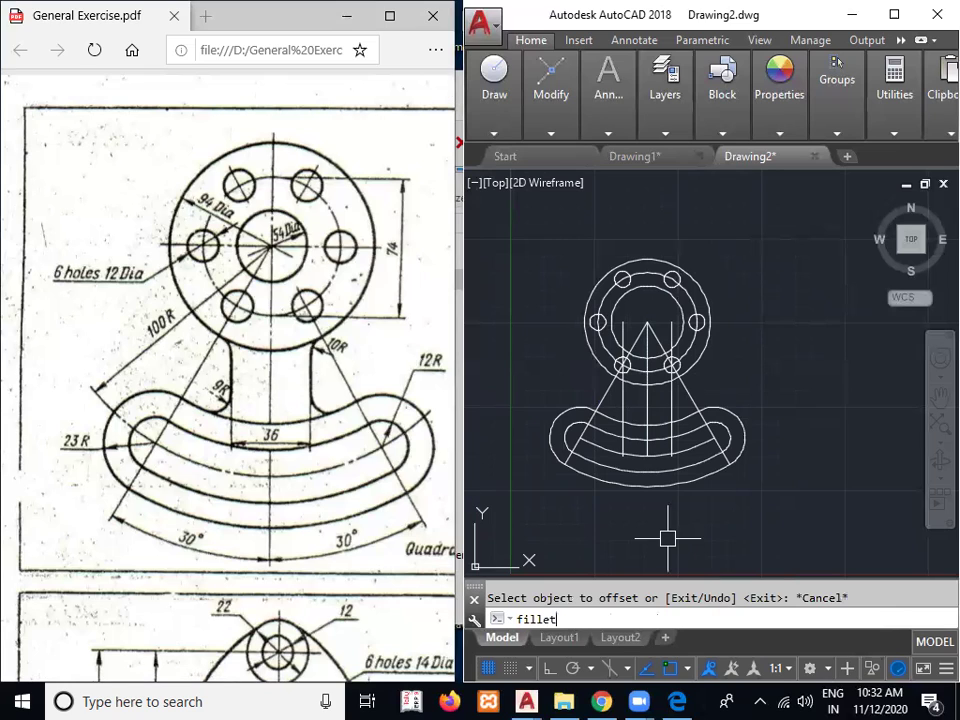
{"action": "key", "text": "Return"}
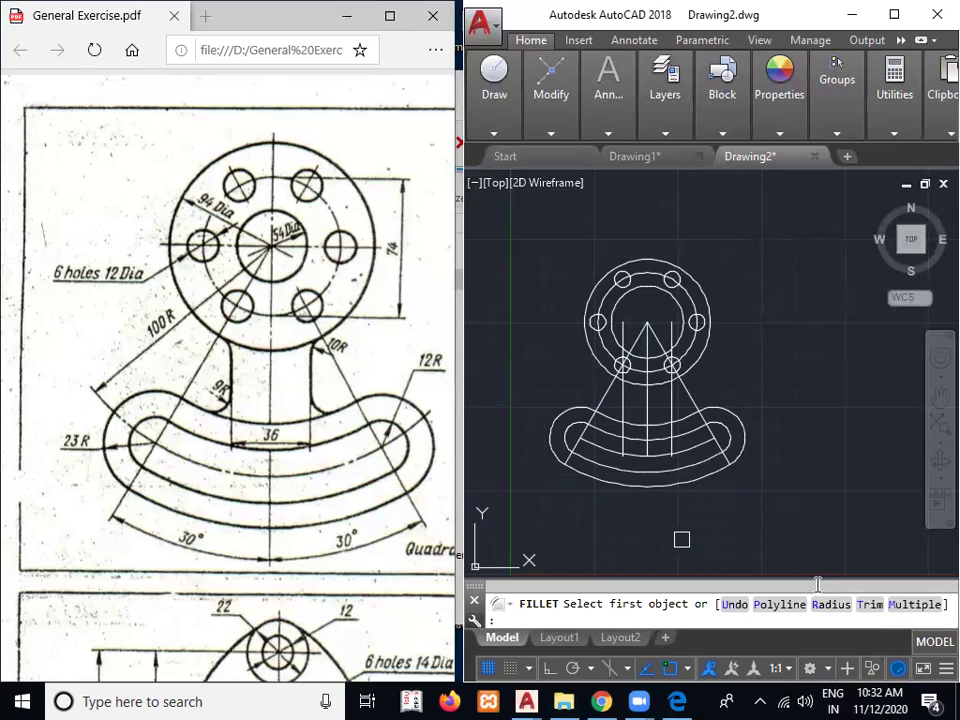
{"action": "left_click", "coordinate": [866, 604]}
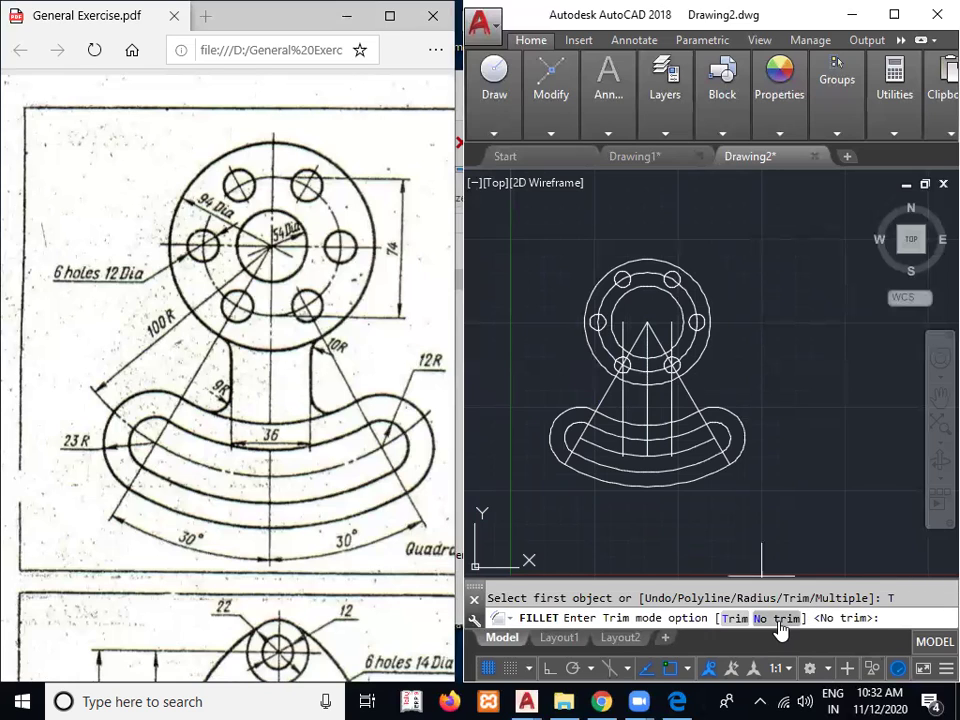
{"action": "left_click", "coordinate": [785, 618]}
{"action": "left_click", "coordinate": [831, 605]}
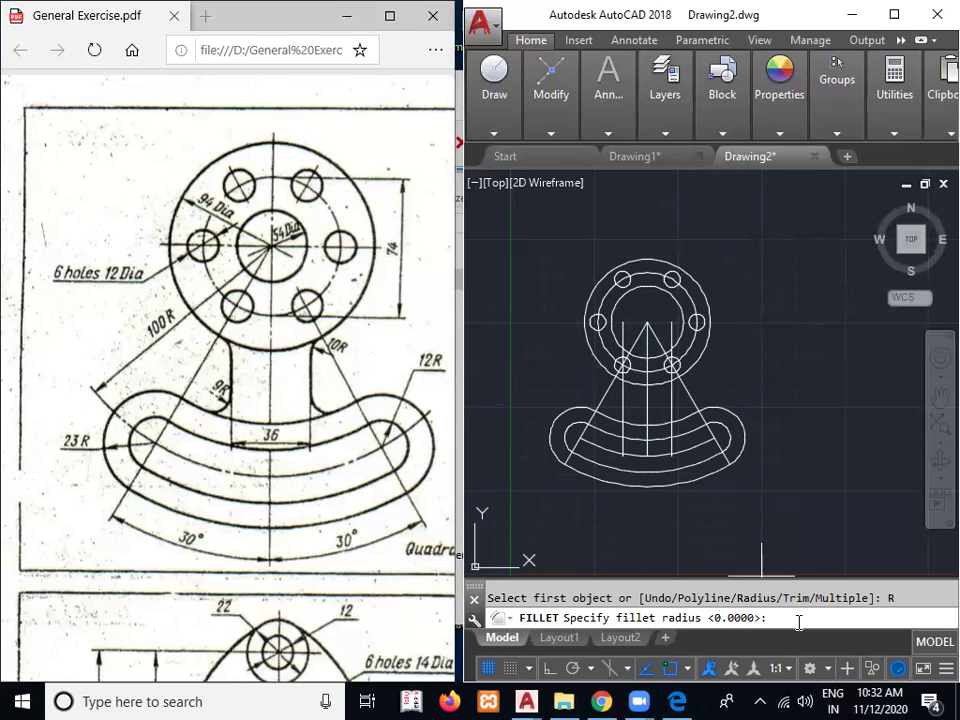
{"action": "key", "text": "Return"}
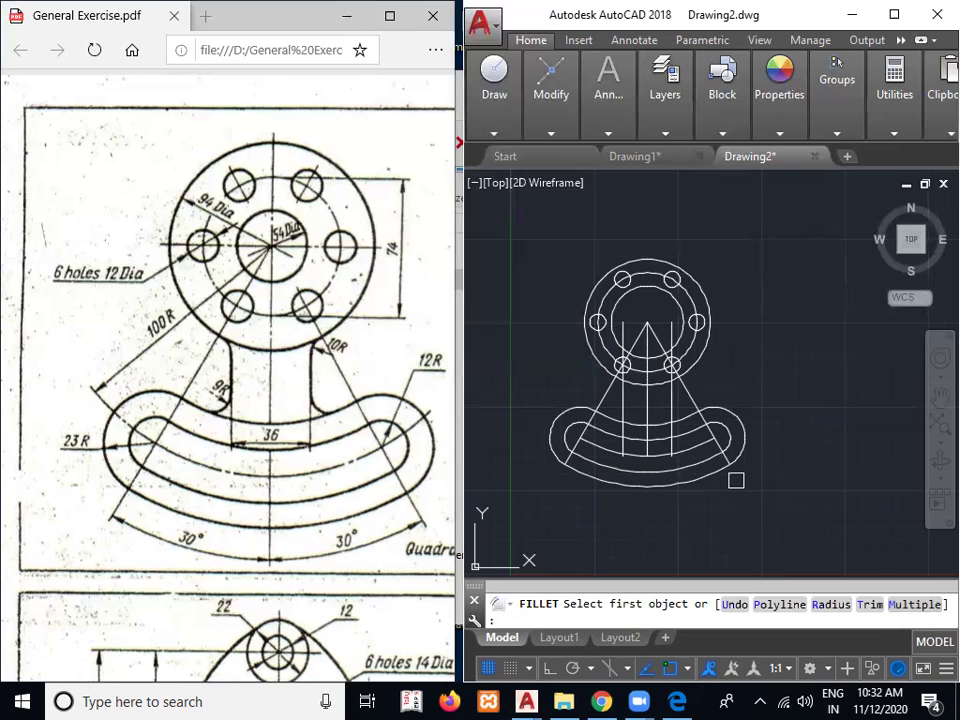
{"action": "left_click", "coordinate": [665, 407]}
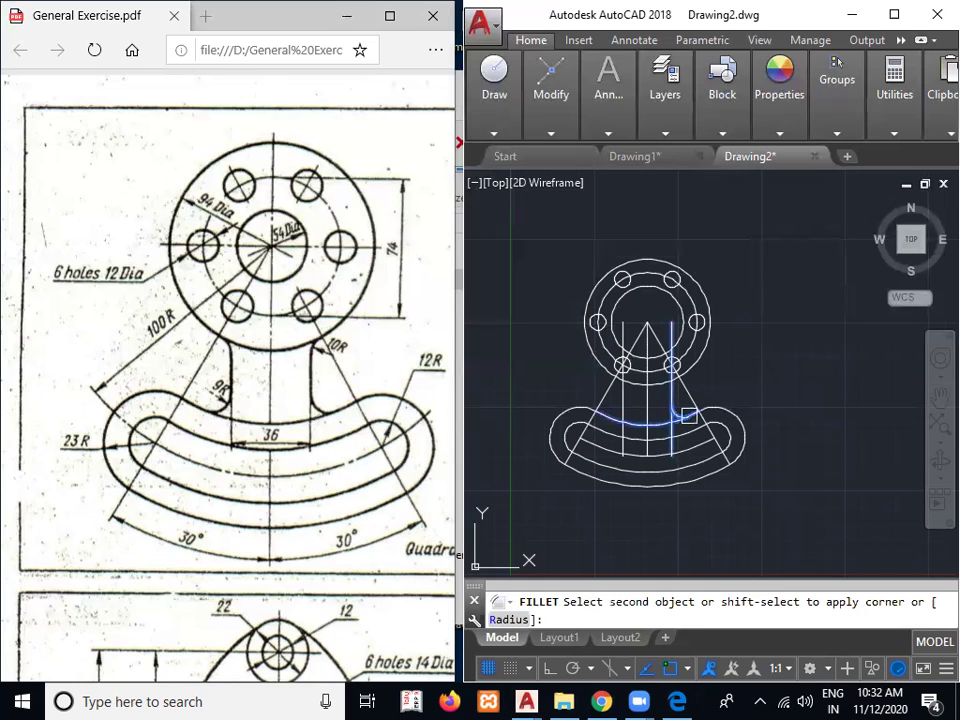
{"action": "left_click", "coordinate": [688, 414]}
{"action": "left_click", "coordinate": [623, 410]}
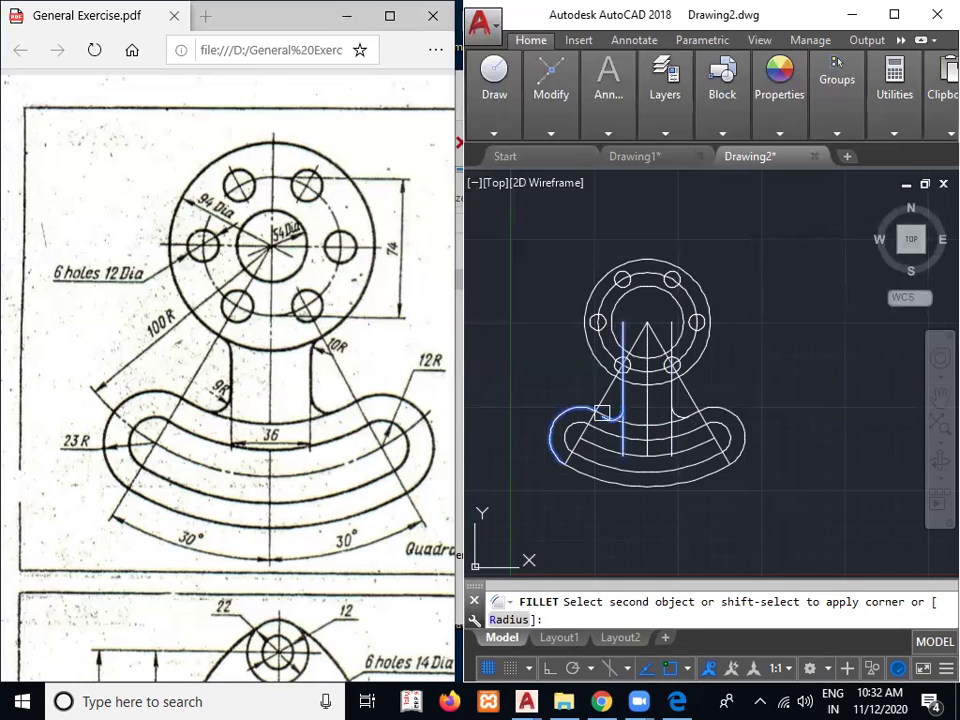
{"action": "left_click", "coordinate": [604, 412]}
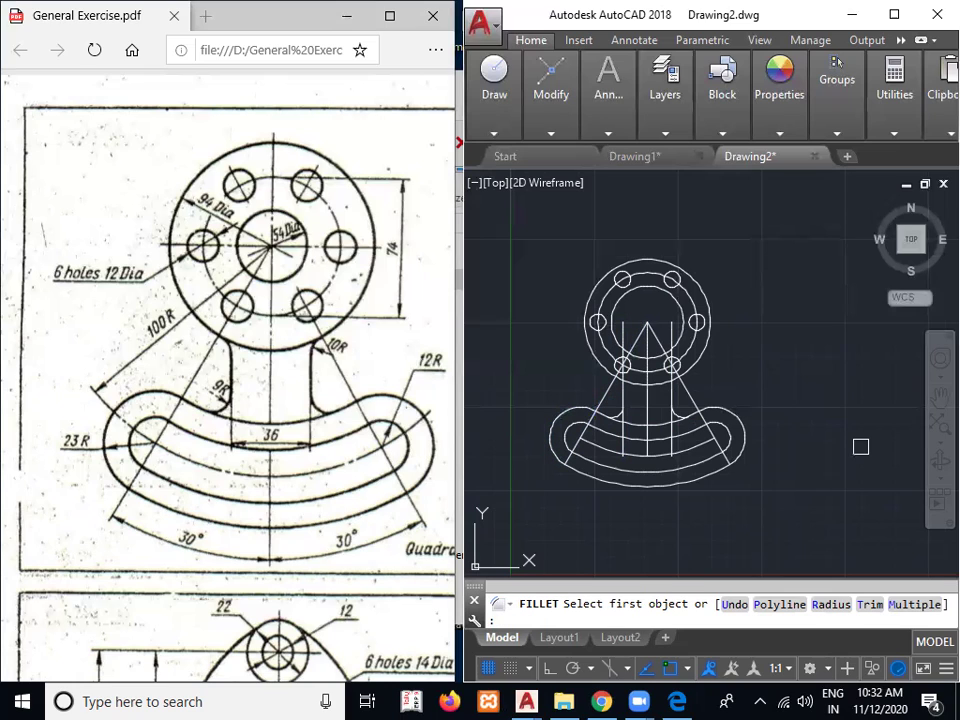
Fillet both stem edges to the flange's outer circle with a 10 mm radius
{"action": "left_click", "coordinate": [815, 609]}
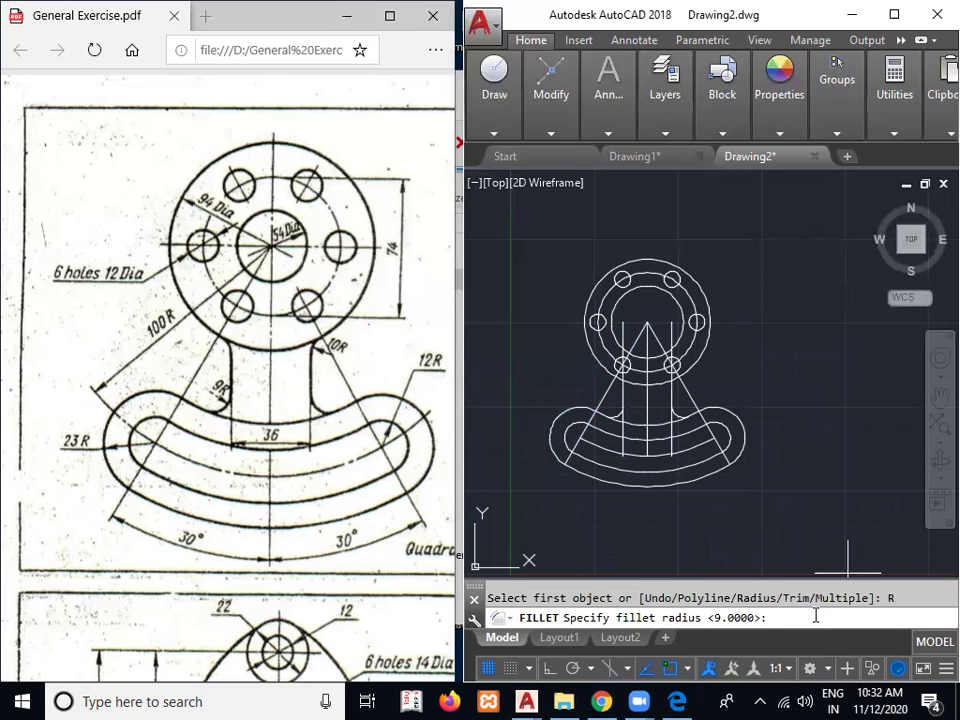
{"action": "key", "text": "Return"}
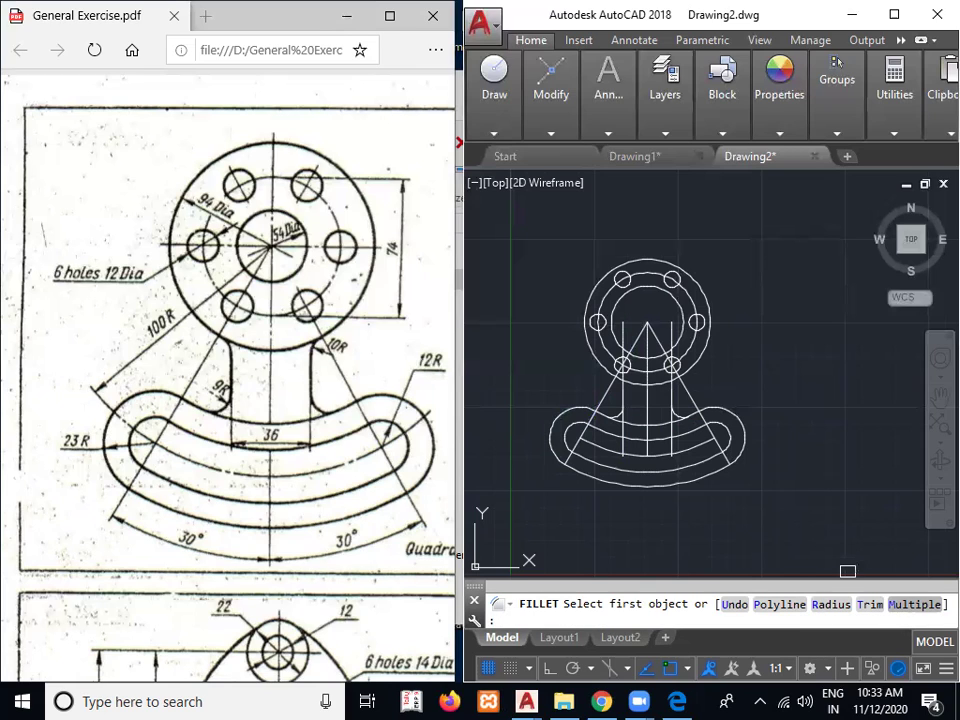
{"action": "scroll", "coordinate": [671, 391], "scroll_direction": "up", "scroll_amount": 4}
{"action": "left_click", "coordinate": [671, 391]}
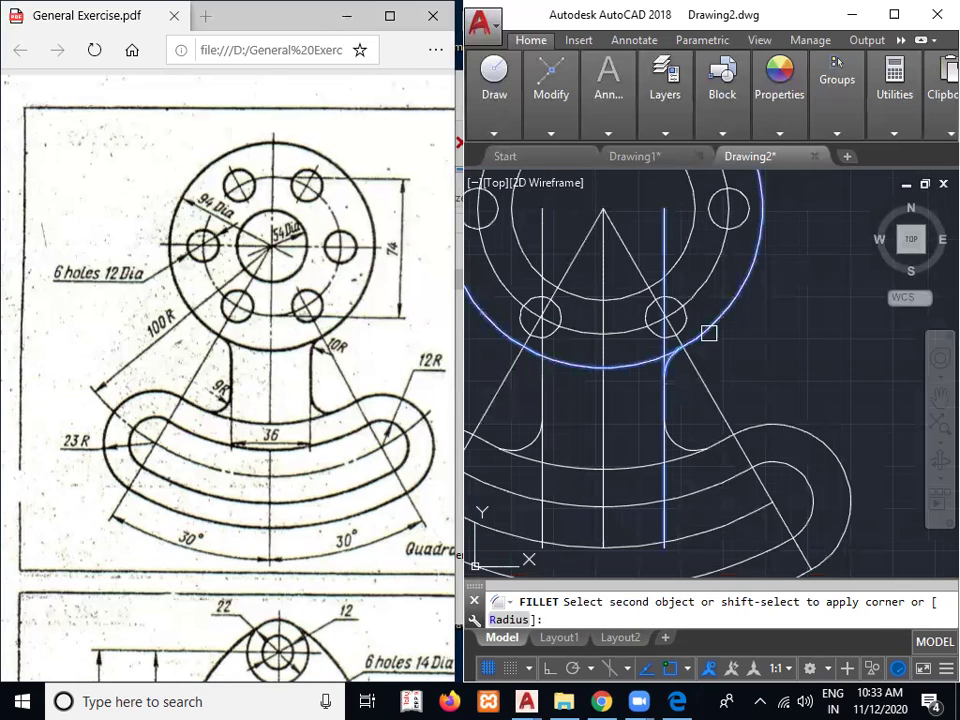
{"action": "left_click", "coordinate": [548, 379]}
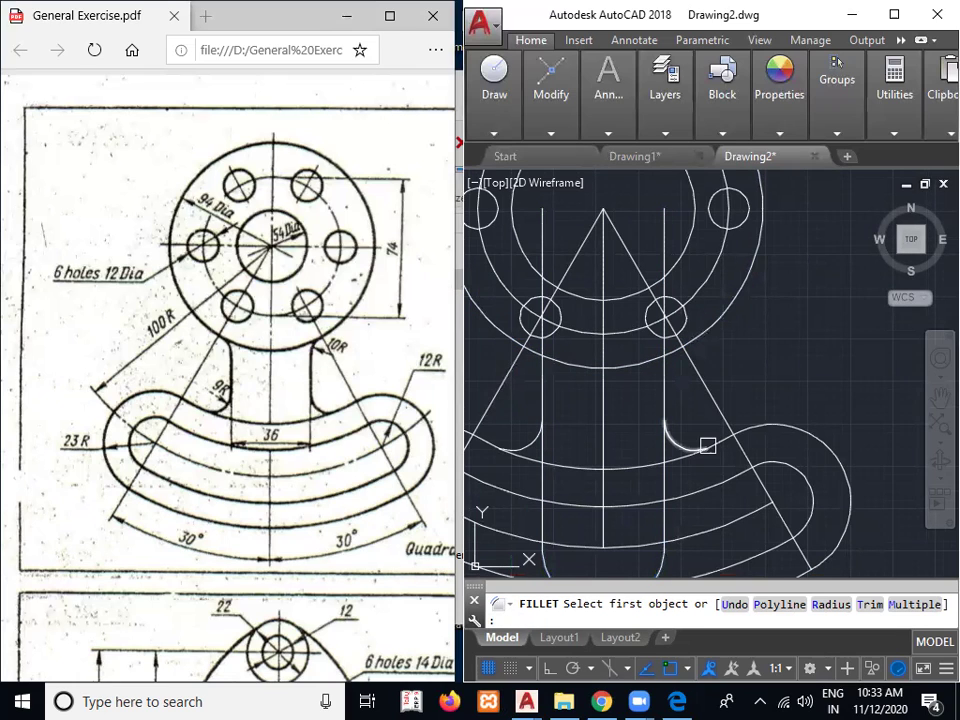
{"action": "scroll", "coordinate": [707, 444], "scroll_direction": "down", "scroll_amount": 2}
{"action": "scroll", "coordinate": [690, 400], "scroll_direction": "up", "scroll_amount": 4}
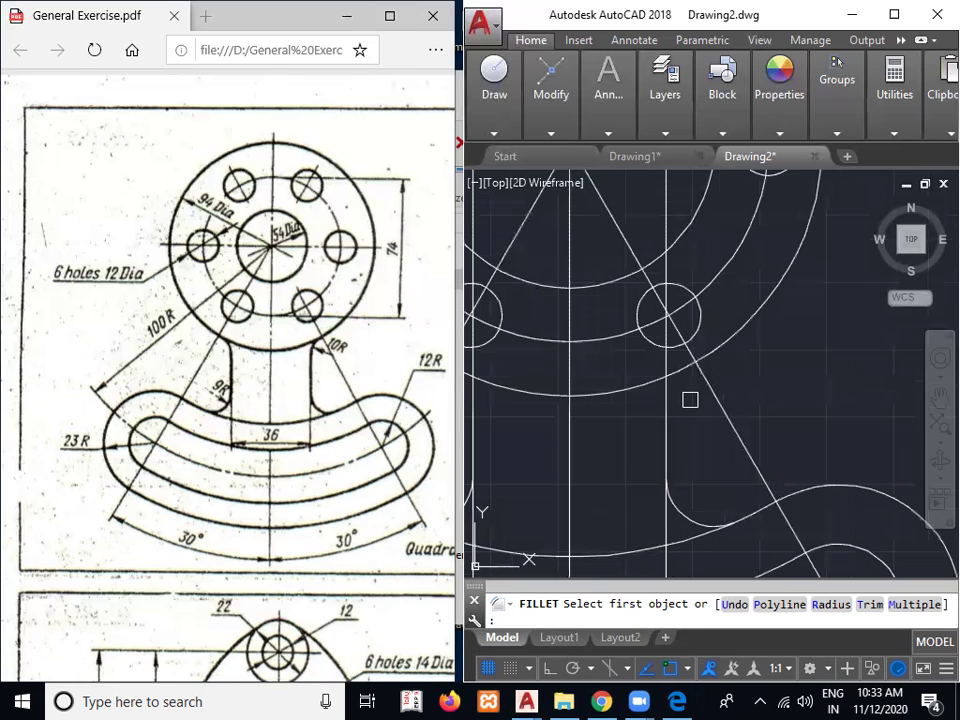
{"action": "left_click", "coordinate": [667, 390]}
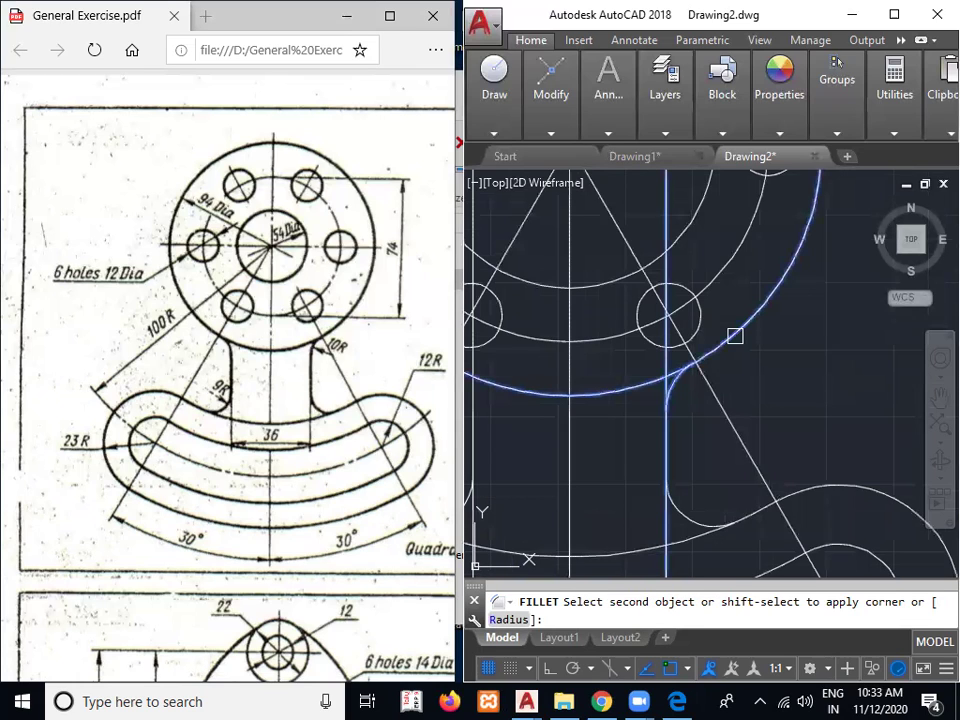
{"action": "left_click", "coordinate": [735, 335]}
{"action": "middle_click_drag", "start_coordinate": [625, 465], "coordinate": [820, 455]}
{"action": "left_click", "coordinate": [670, 378]}
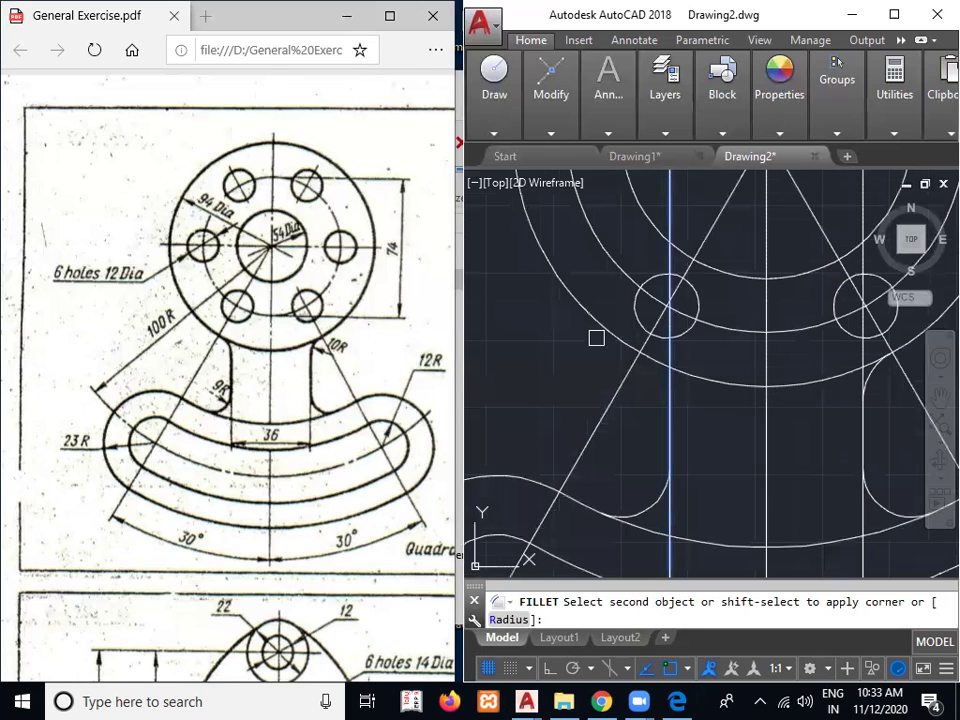
{"action": "left_click", "coordinate": [597, 337]}
{"action": "scroll", "coordinate": [598, 335], "scroll_direction": "down", "scroll_amount": 4}
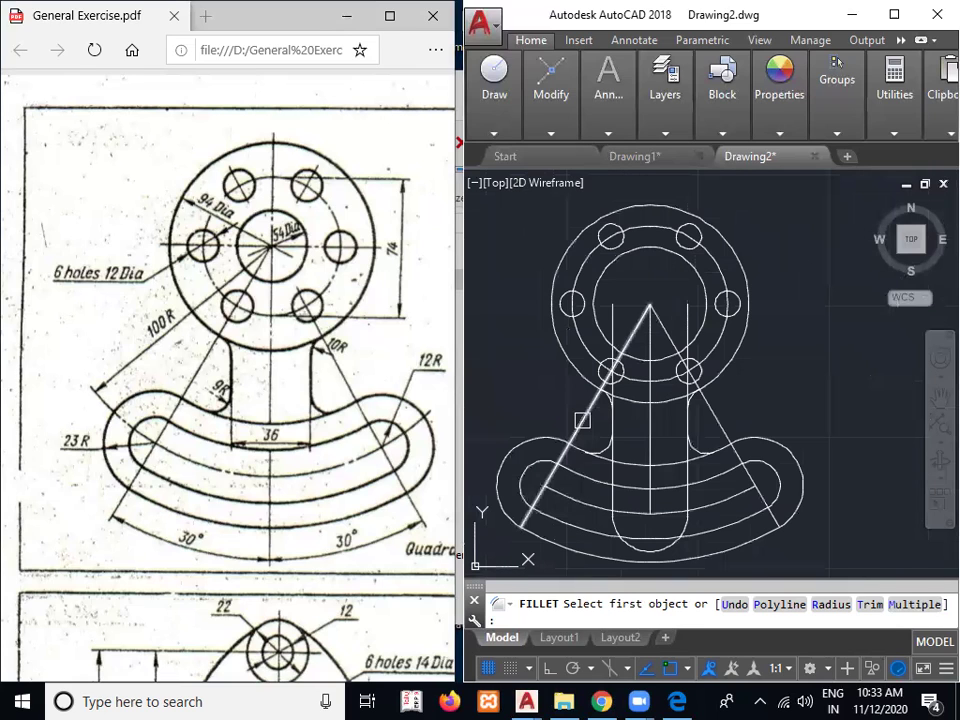
Erase the stray fillet arc joining the lower ends of the two stem edges
{"action": "key", "text": "Escape"}
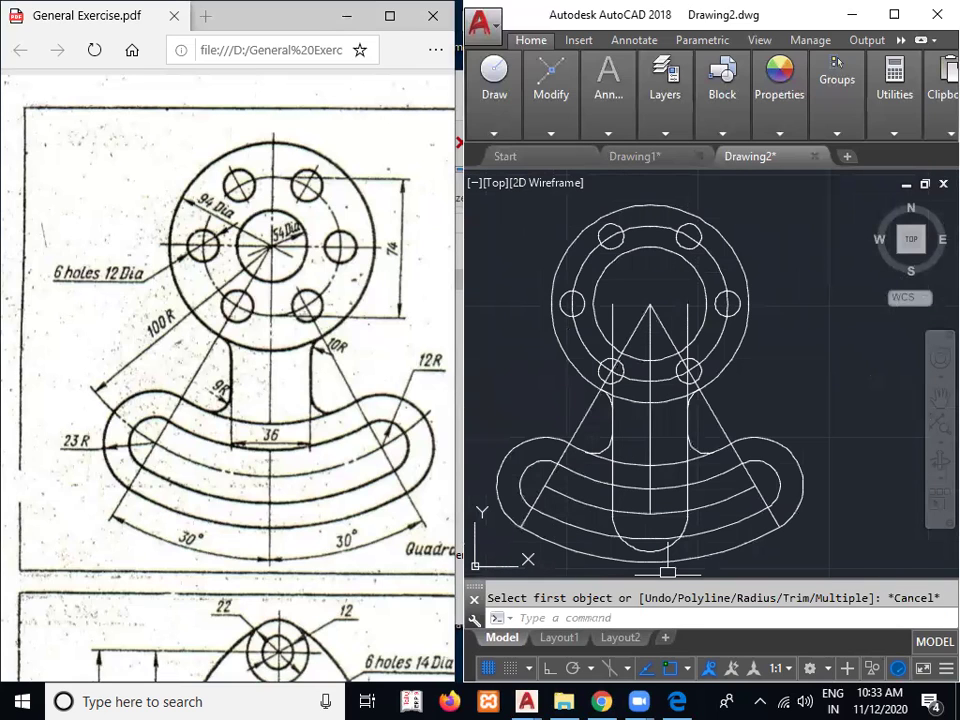
{"action": "left_click", "coordinate": [658, 552]}
{"action": "key", "text": "Delete"}
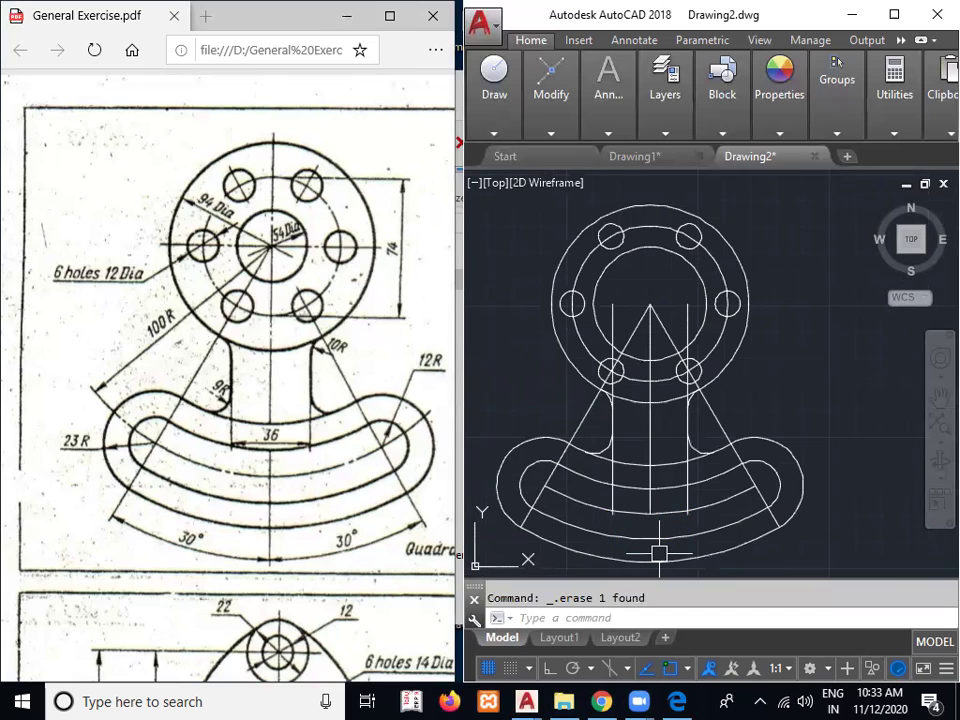
Using the four fillets as cutting edges, trim the flange circle and outer arc between them, both lower stem ends and the right edge's upper end
{"action": "type", "text": "TR"}
{"action": "key", "text": "Return"}
{"action": "scroll", "coordinate": [678, 206], "scroll_direction": "up", "scroll_amount": 4}
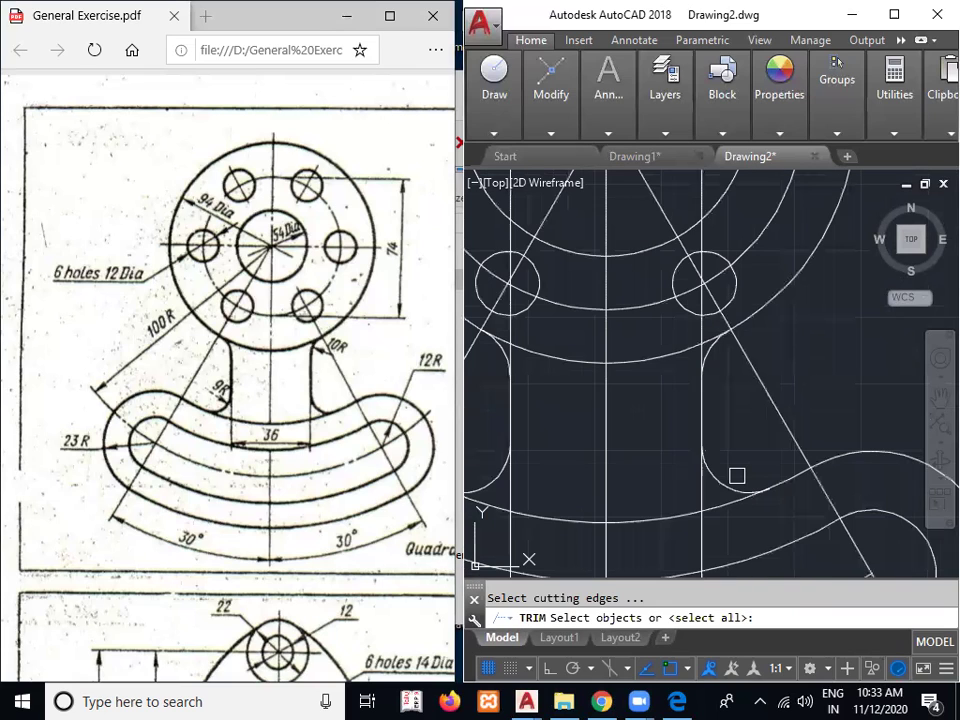
{"action": "left_click", "coordinate": [737, 480]}
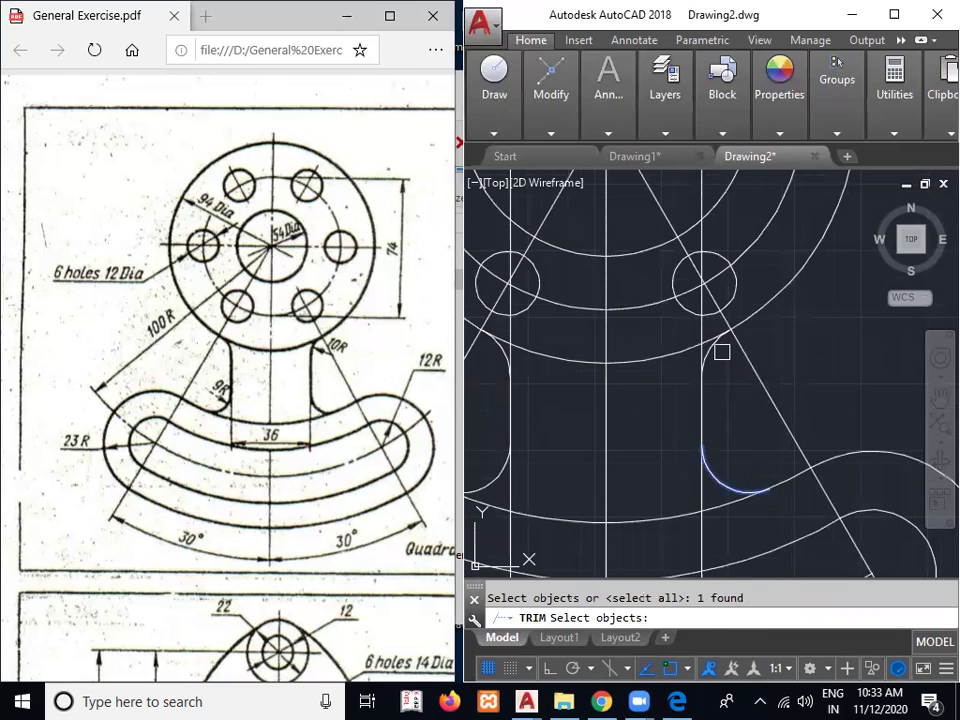
{"action": "scroll", "coordinate": [727, 474], "scroll_direction": "down", "scroll_amount": 2}
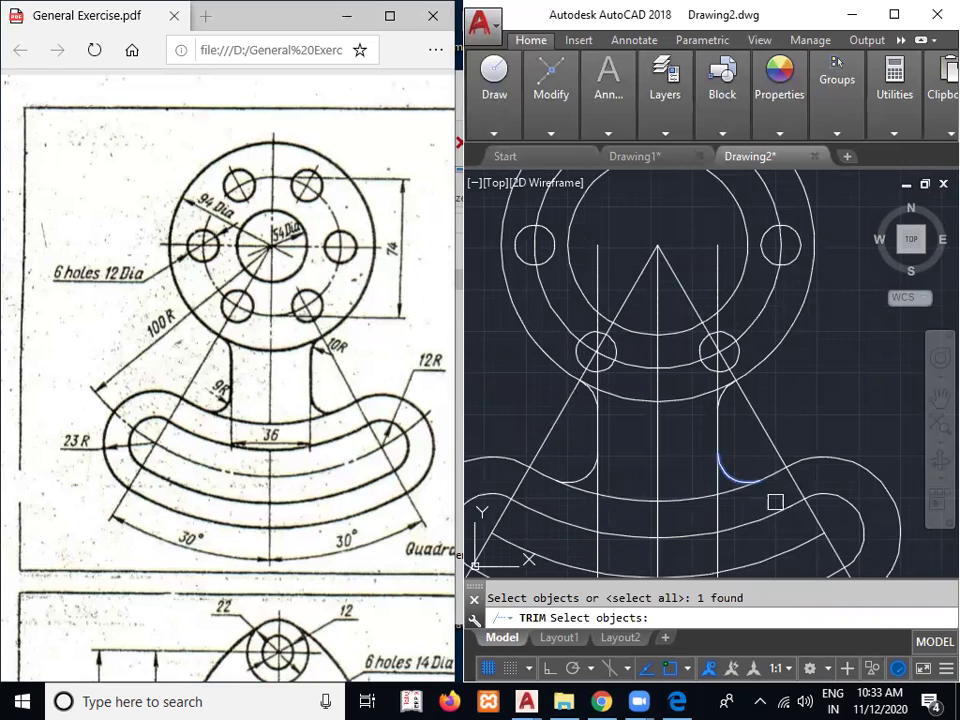
{"action": "left_click", "coordinate": [583, 471]}
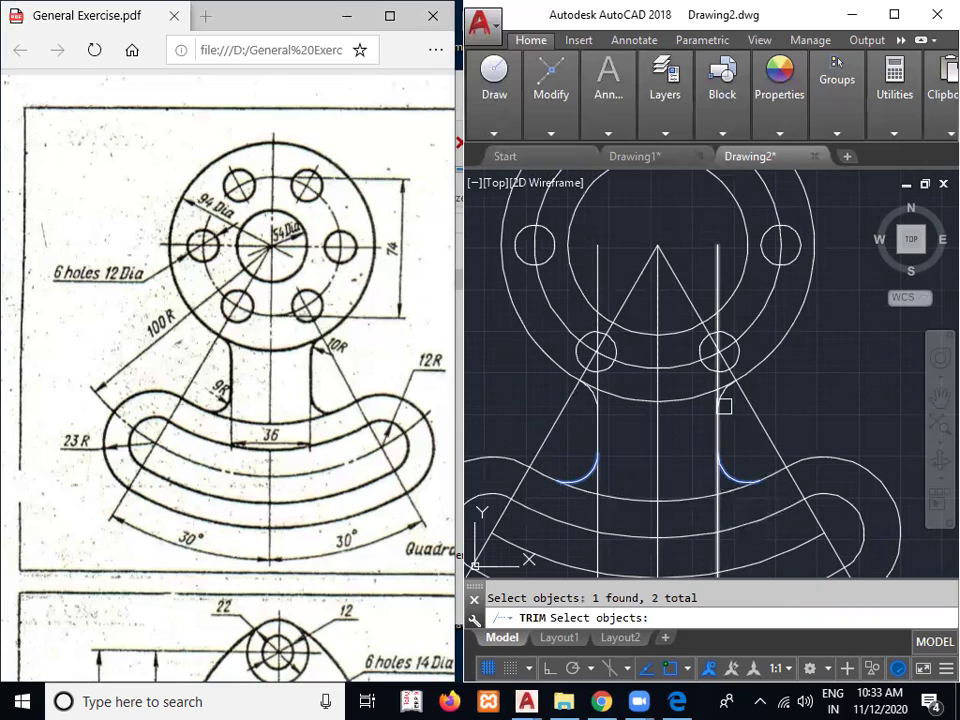
{"action": "left_click", "coordinate": [729, 395]}
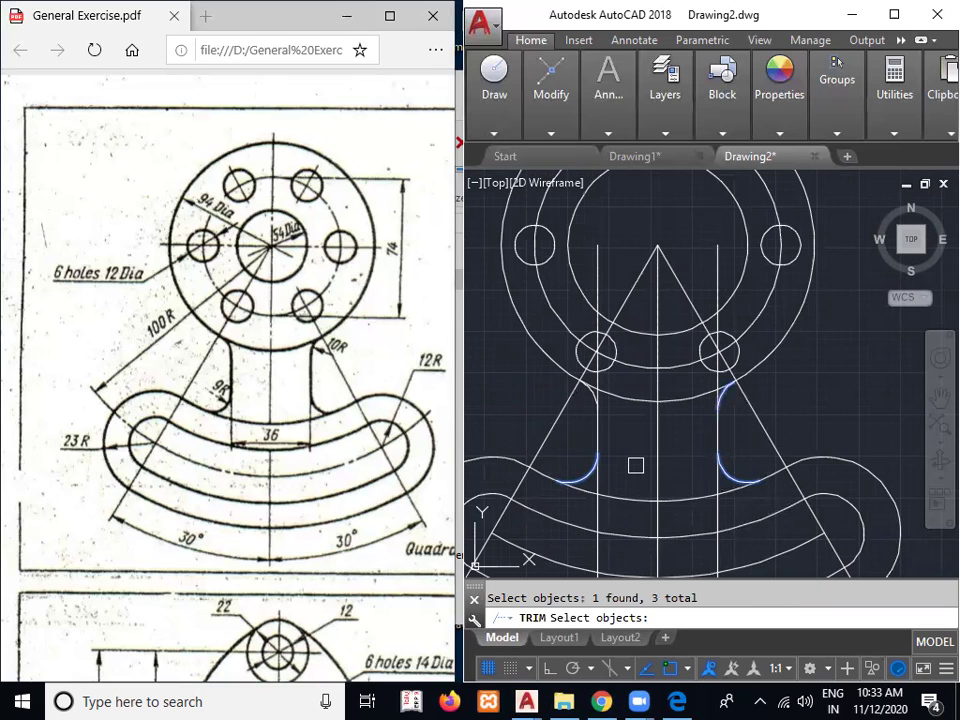
{"action": "left_click", "coordinate": [590, 400]}
{"action": "key", "text": "Return"}
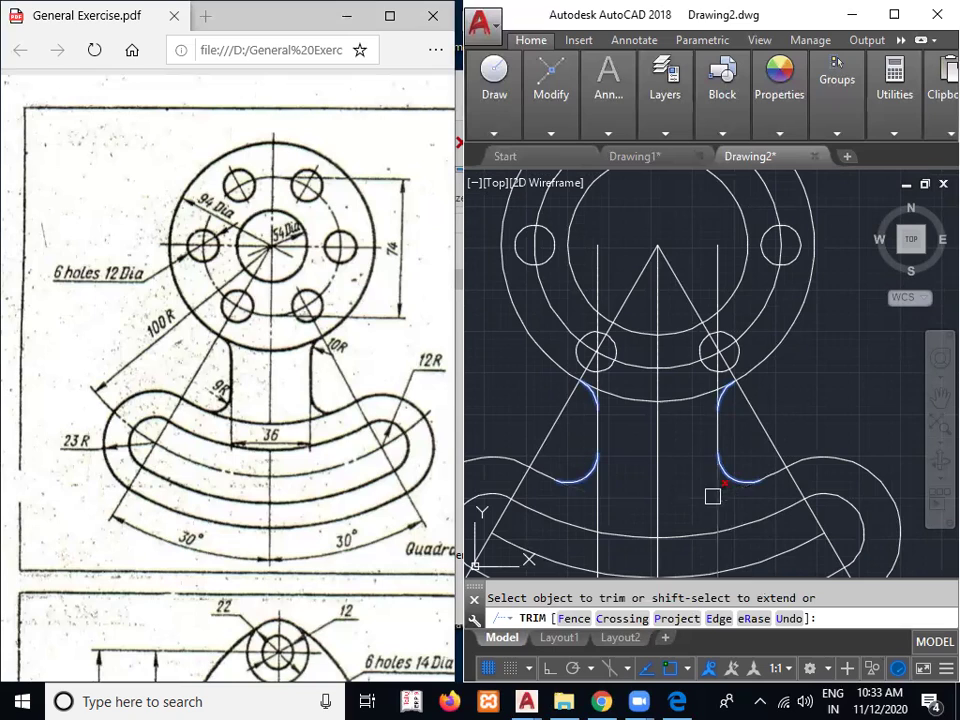
{"action": "left_click", "coordinate": [634, 402]}
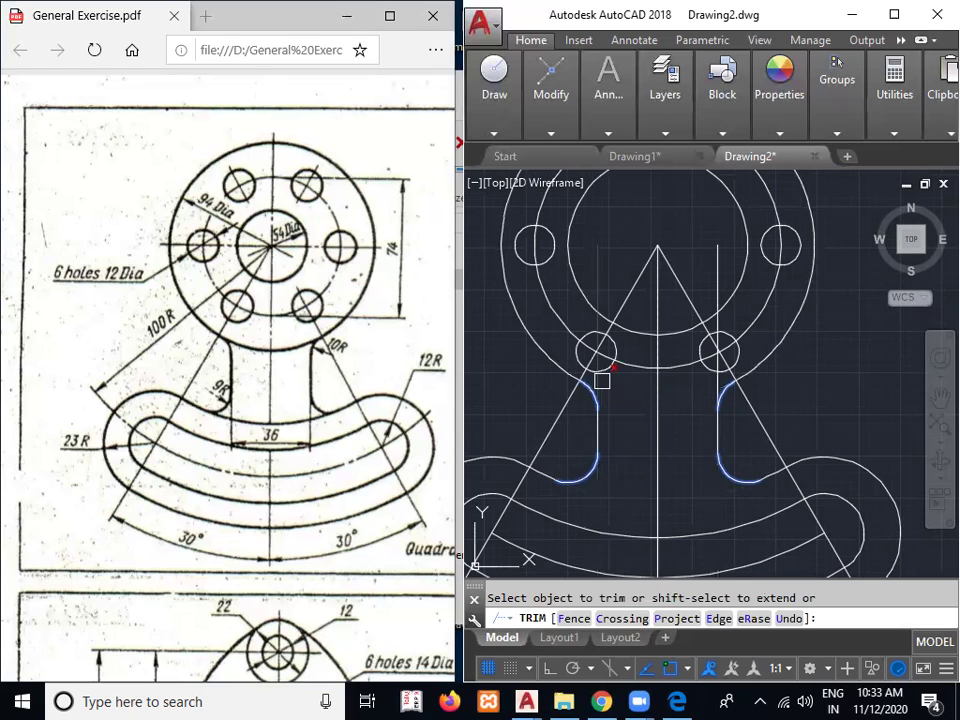
{"action": "left_click", "coordinate": [713, 387]}
{"action": "key", "text": "Return"}
Erase the construction geometry: the 100 mm radius centreline arc, vertical centre line, two angled lines and the hole pitch circle
{"action": "scroll", "coordinate": [705, 400], "scroll_direction": "down", "scroll_amount": 3}
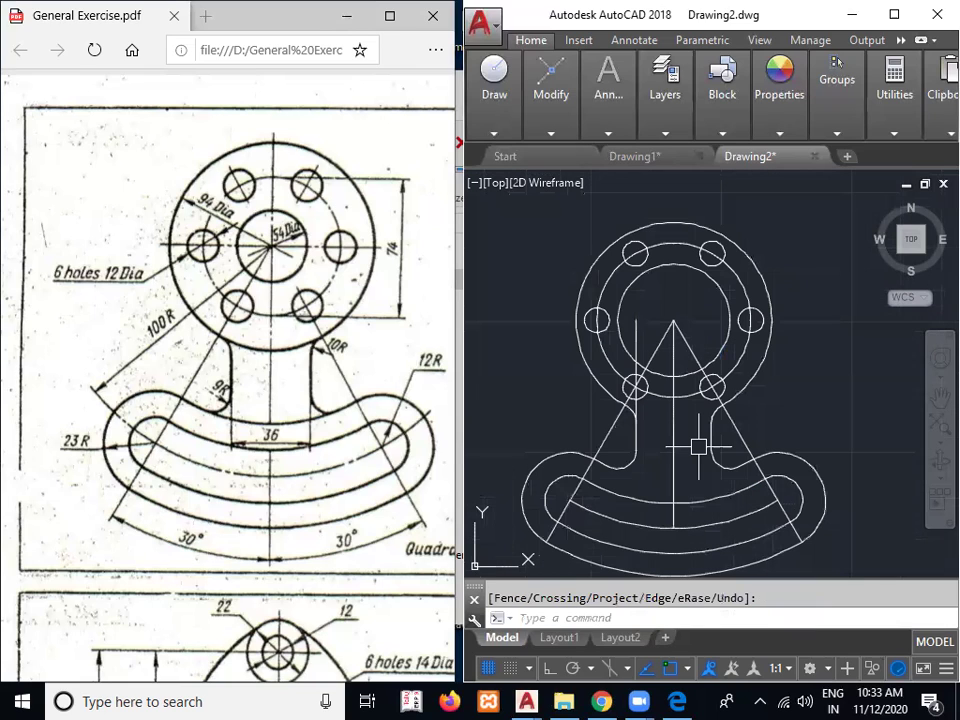
{"action": "left_click", "coordinate": [719, 520]}
{"action": "key", "text": "Delete"}
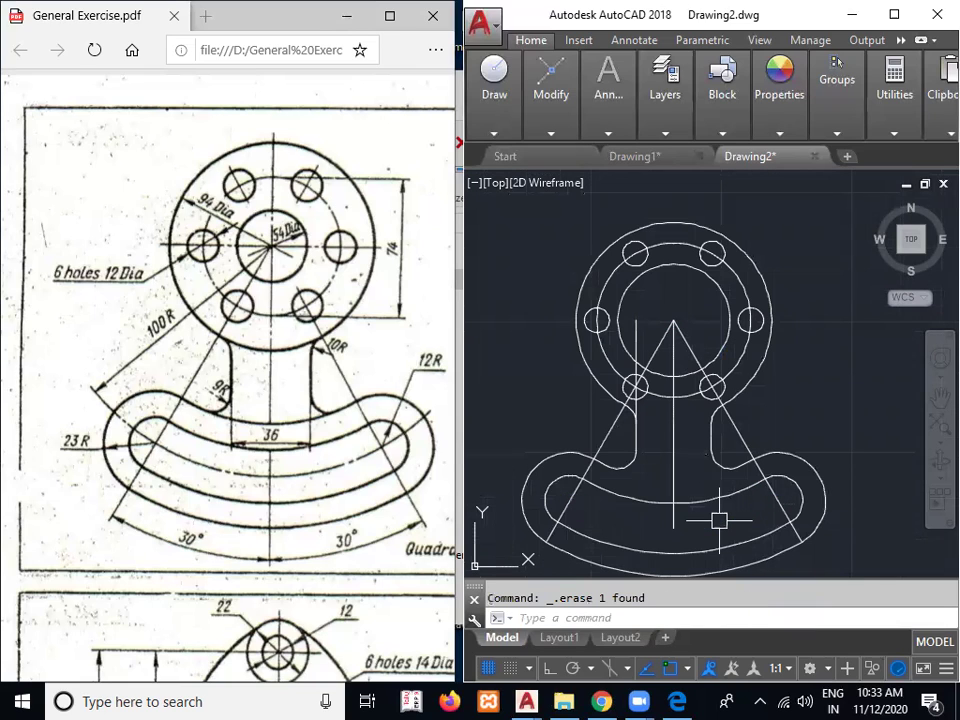
{"action": "left_click", "coordinate": [668, 515]}
{"action": "key", "text": "Delete"}
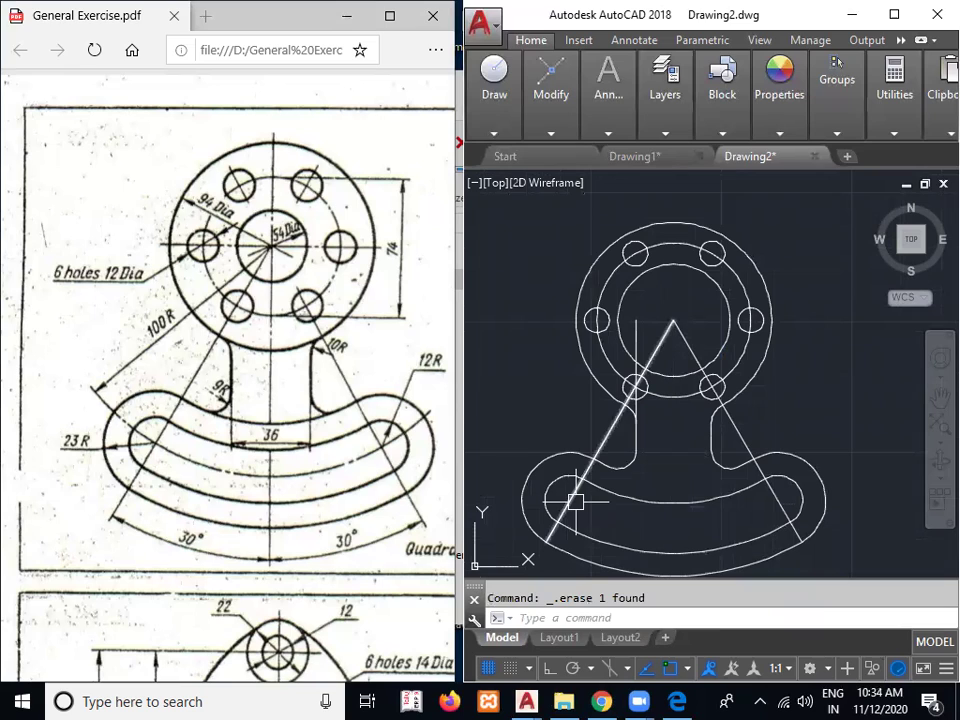
{"action": "left_click", "coordinate": [576, 502]}
{"action": "key", "text": "Delete"}
{"action": "left_click", "coordinate": [777, 499]}
{"action": "key", "text": "Delete"}
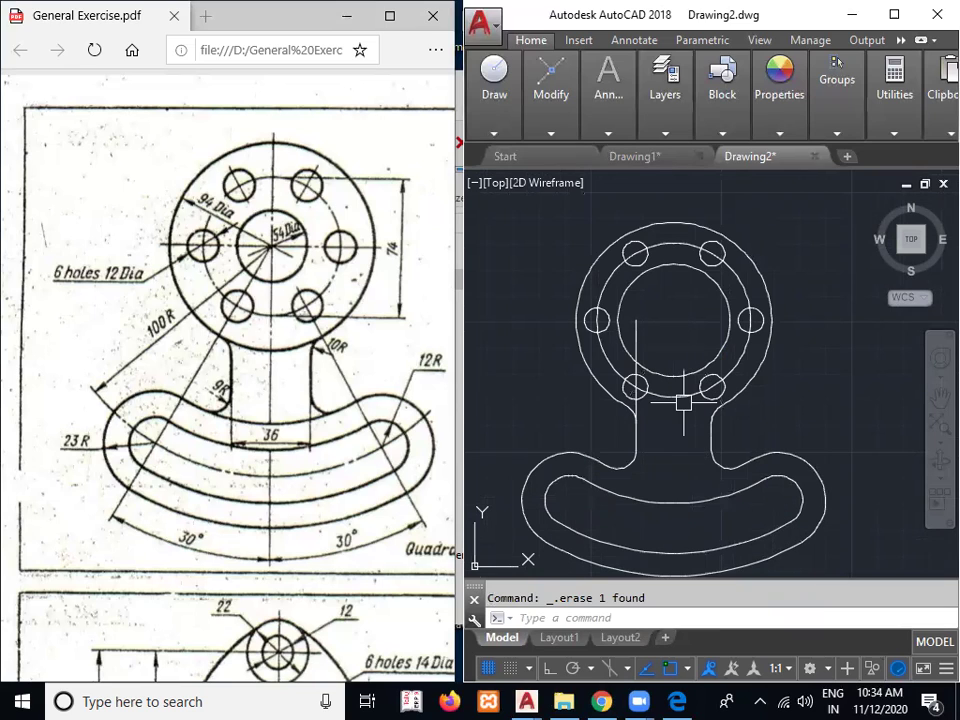
{"action": "left_click", "coordinate": [681, 397]}
{"action": "key", "text": "Delete"}
Trim the left stem edge's upper end back to the 10 mm fillet at the flange
{"action": "left_click", "coordinate": [640, 331]}
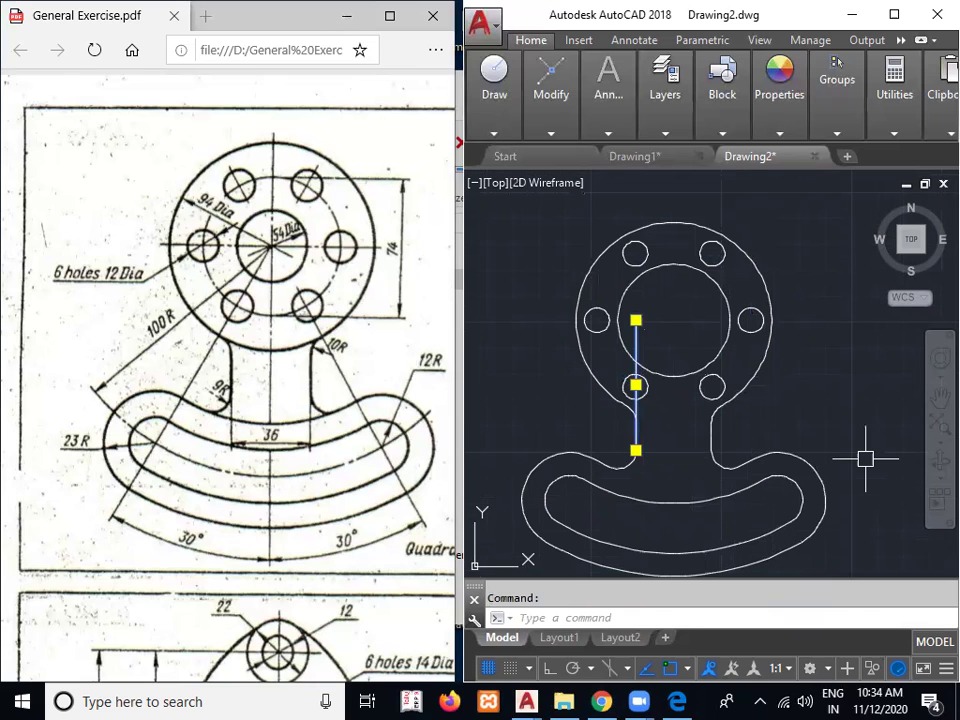
{"action": "key", "text": "Escape"}
{"action": "type", "text": "tr"}
{"action": "key", "text": "Return"}
{"action": "scroll", "coordinate": [604, 412], "scroll_direction": "up", "scroll_amount": 2}
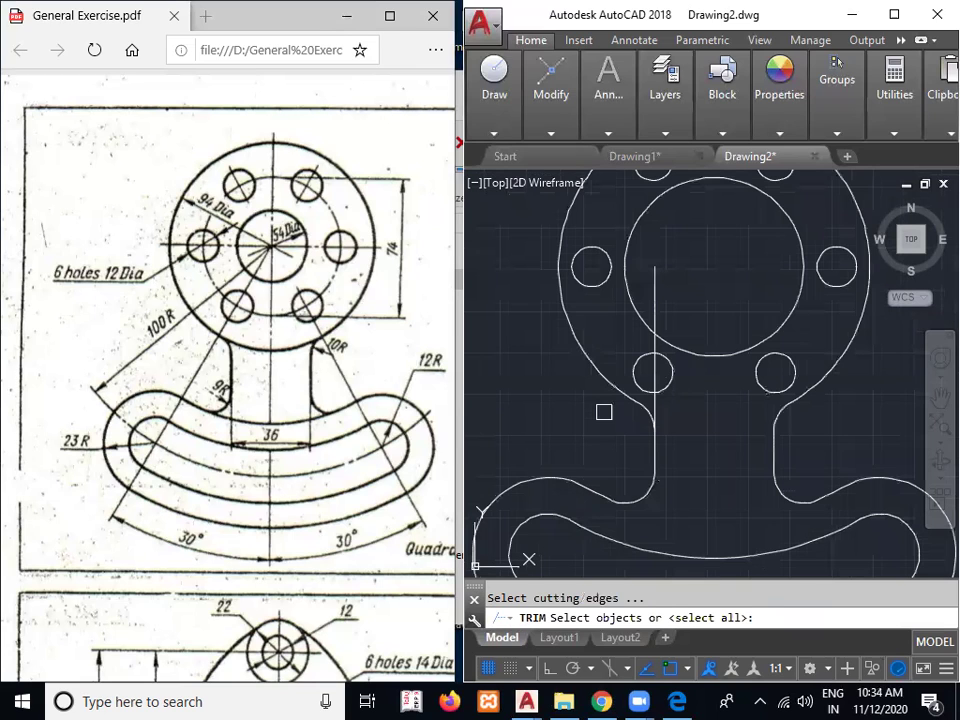
{"action": "left_click", "coordinate": [654, 418]}
{"action": "key", "text": "Return"}
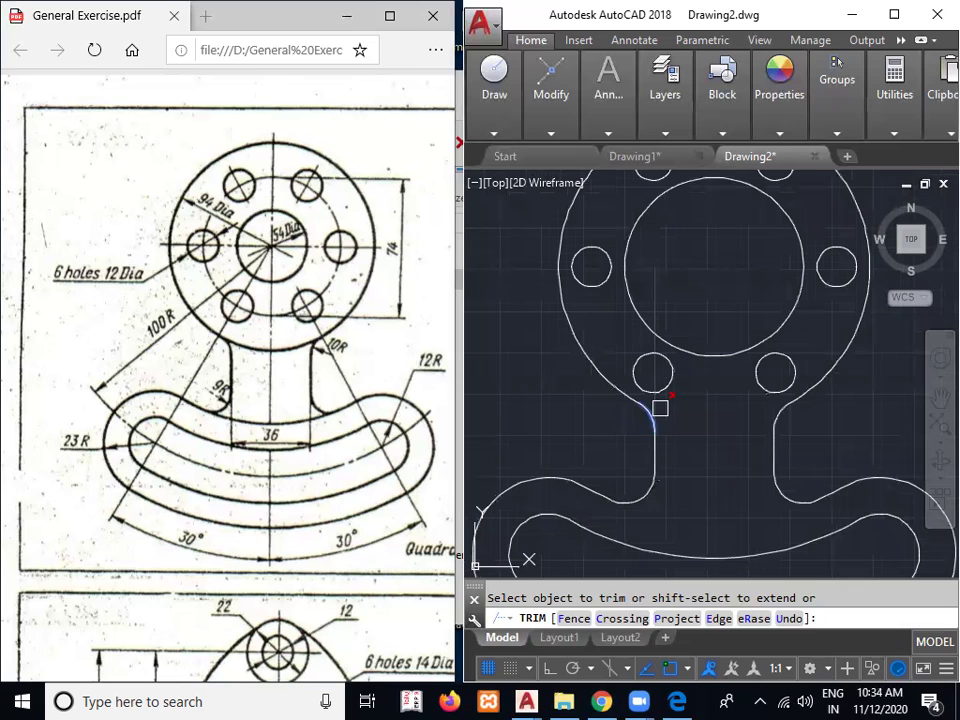
{"action": "key", "text": "Return"}
{"action": "scroll", "coordinate": [736, 451], "scroll_direction": "down", "scroll_amount": 2}
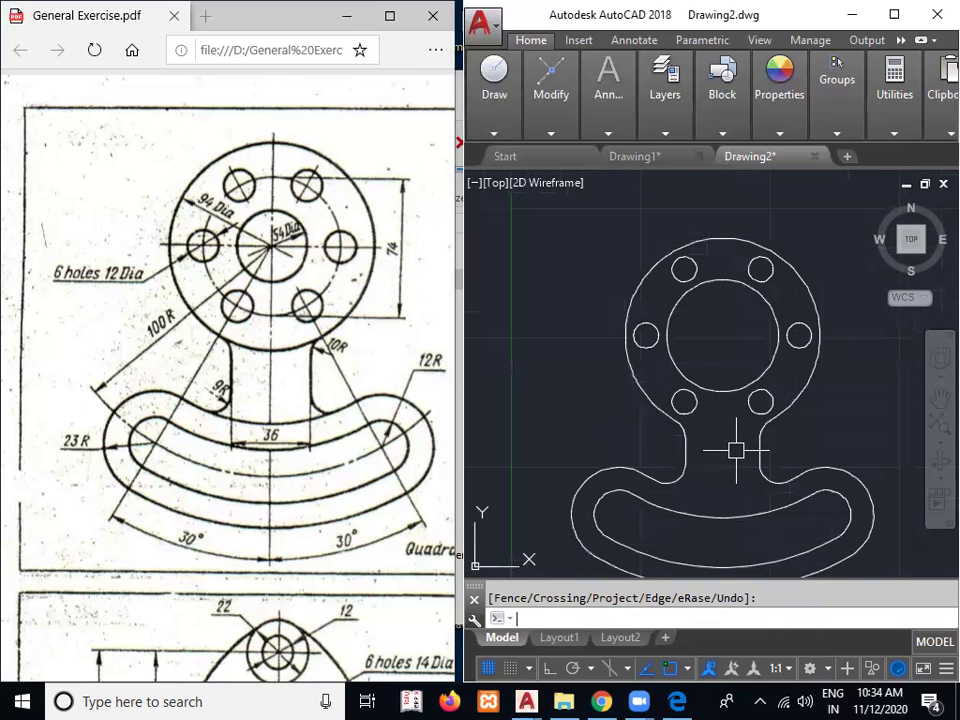
{"action": "scroll", "coordinate": [736, 451], "scroll_direction": "down", "scroll_amount": 2}
{"action": "scroll", "coordinate": [320, 548], "scroll_direction": "down", "scroll_amount": 1}
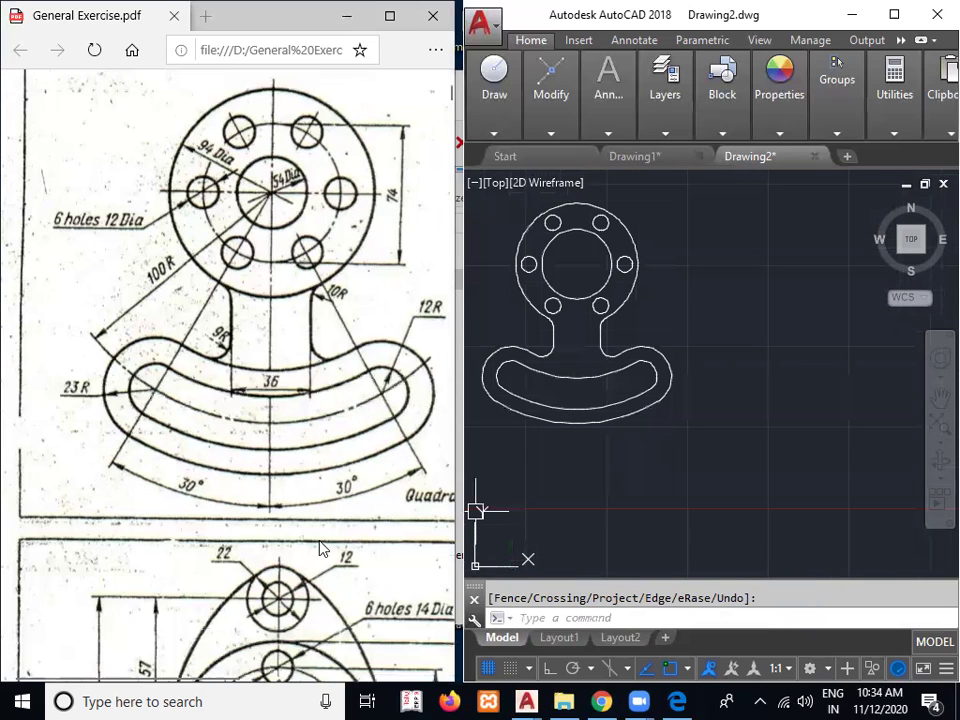
Examine the Cover and Quadrant drawings of Exercise 2 and the Housing drawing of Exercise 1 in General Exercise.pdf
{"action": "scroll", "coordinate": [320, 548], "scroll_direction": "down", "scroll_amount": 4}
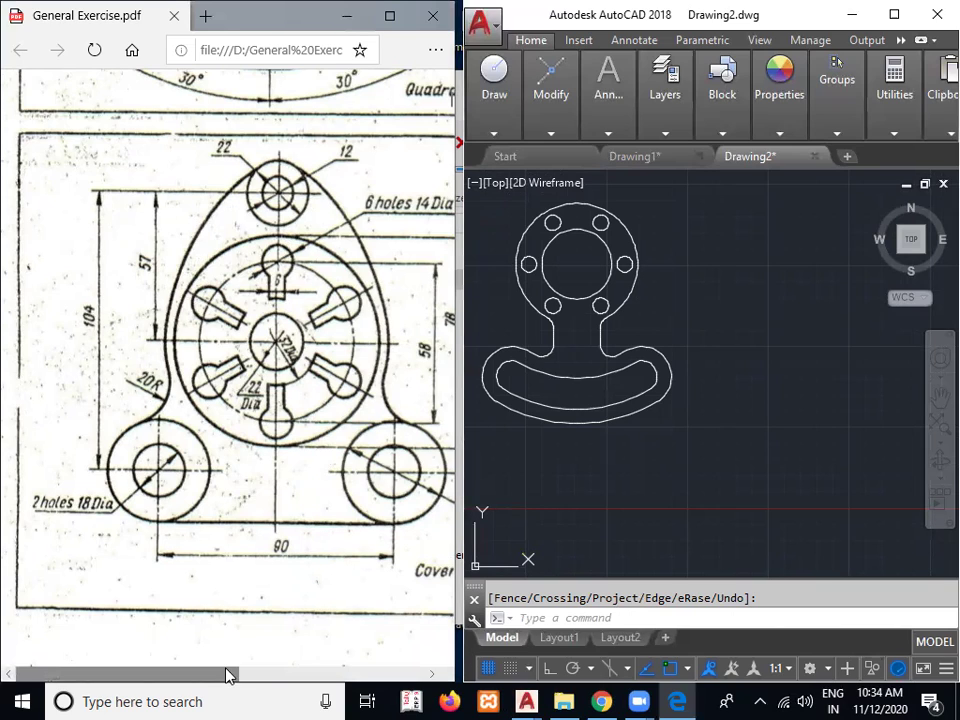
{"action": "left_click", "coordinate": [262, 668]}
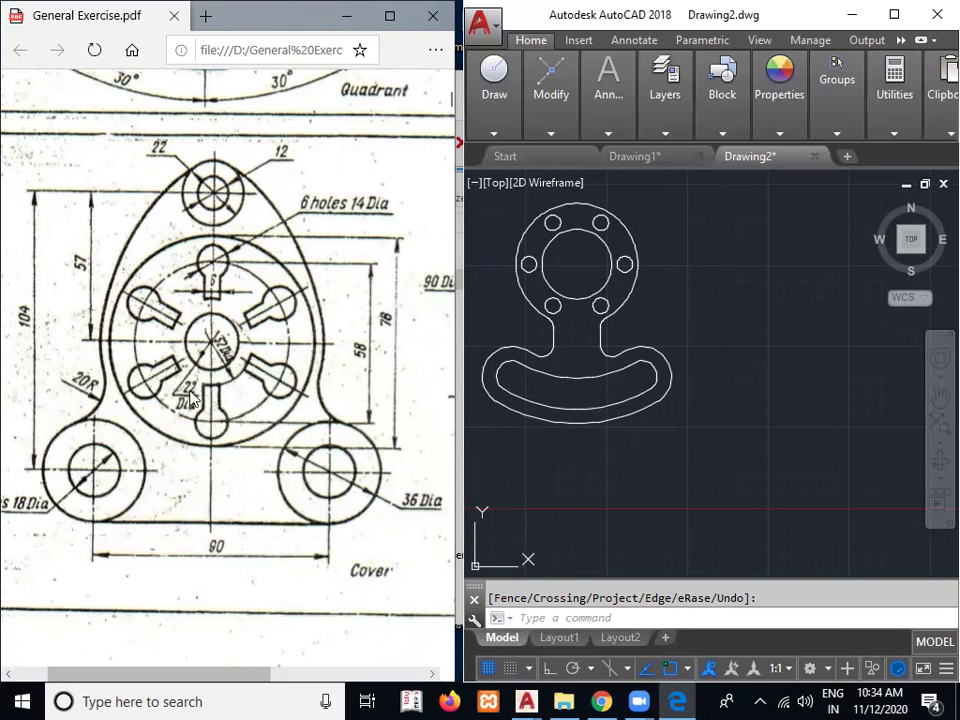
{"action": "left_click_drag", "start_coordinate": [218, 676], "coordinate": [356, 667]}
{"action": "scroll", "coordinate": [336, 432], "scroll_direction": "right", "scroll_amount": 2}
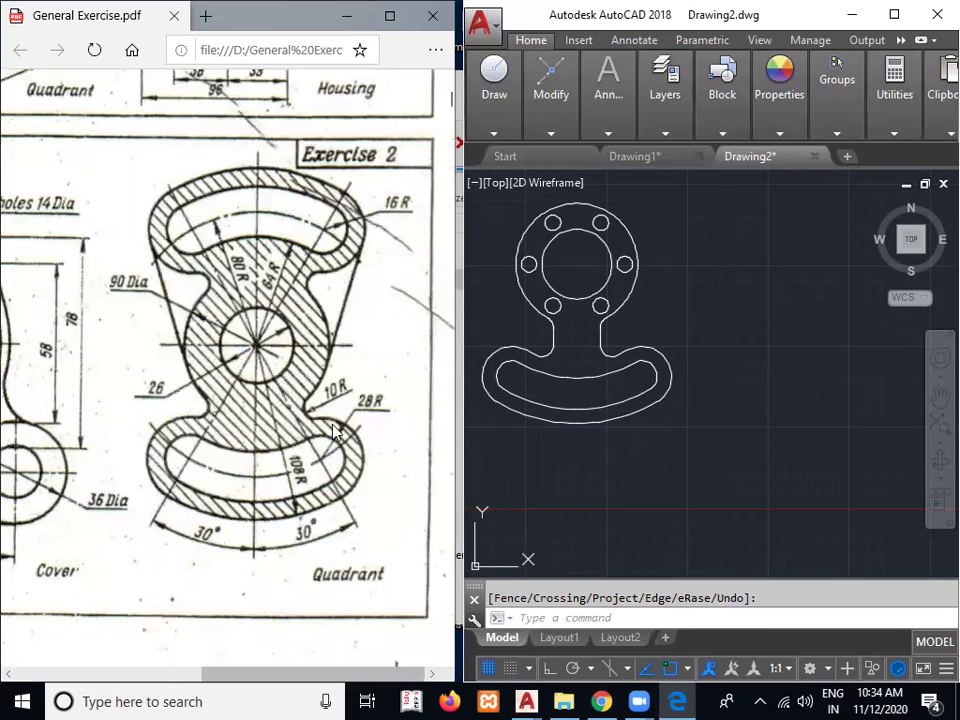
{"action": "scroll", "coordinate": [336, 432], "scroll_direction": "up", "scroll_amount": 5}
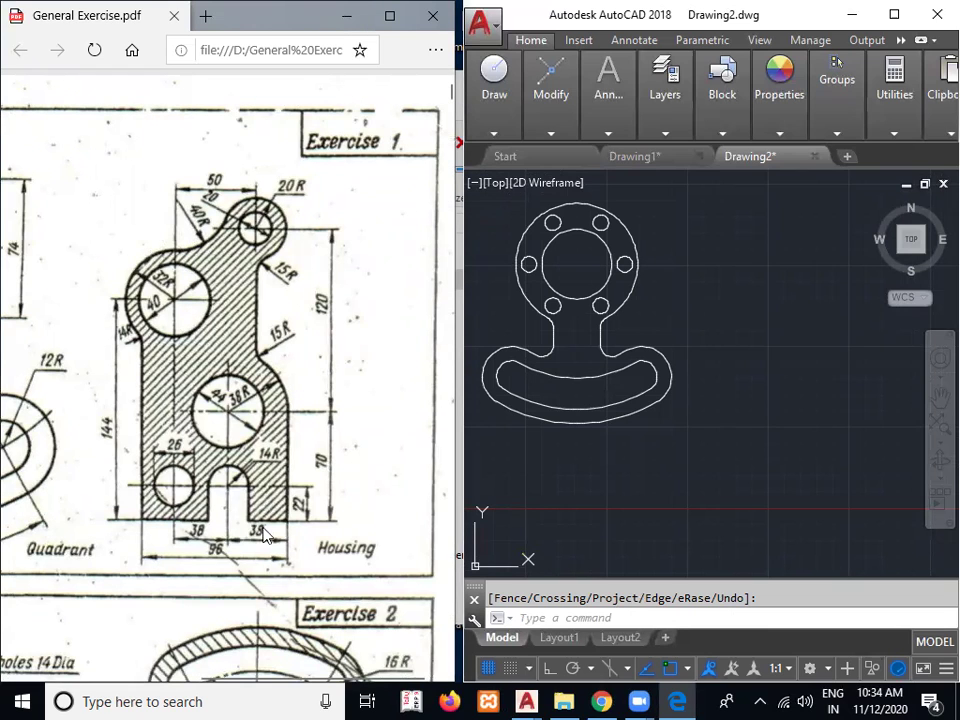
{"action": "scroll", "coordinate": [205, 440], "scroll_direction": "down", "scroll_amount": 6}
{"action": "scroll", "coordinate": [368, 74], "scroll_direction": "down", "scroll_amount": 1}
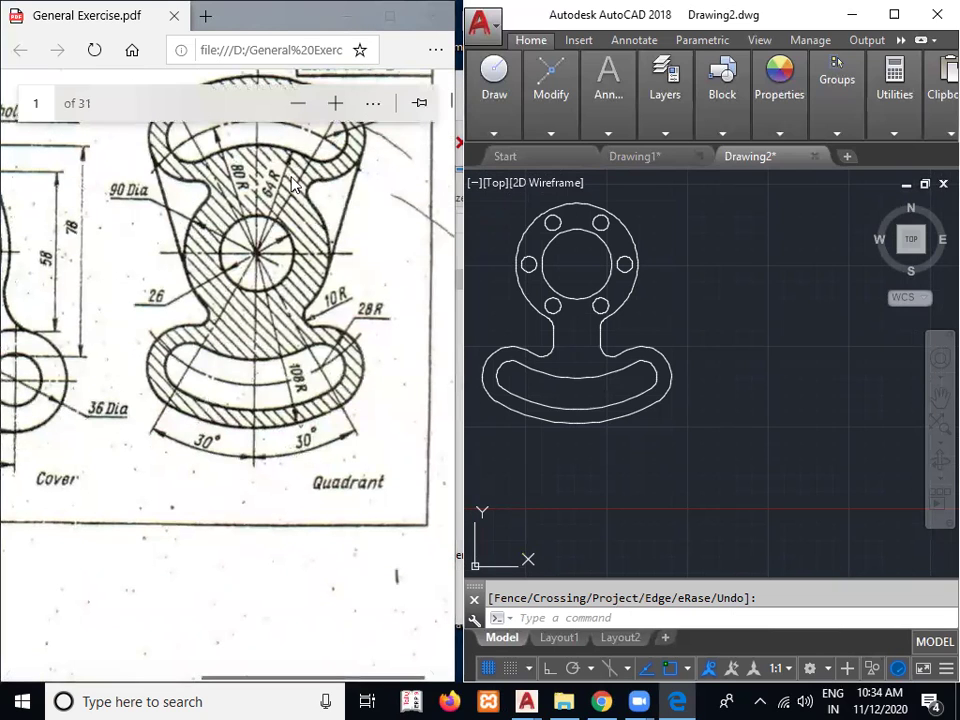
{"action": "left_click", "coordinate": [271, 171]}
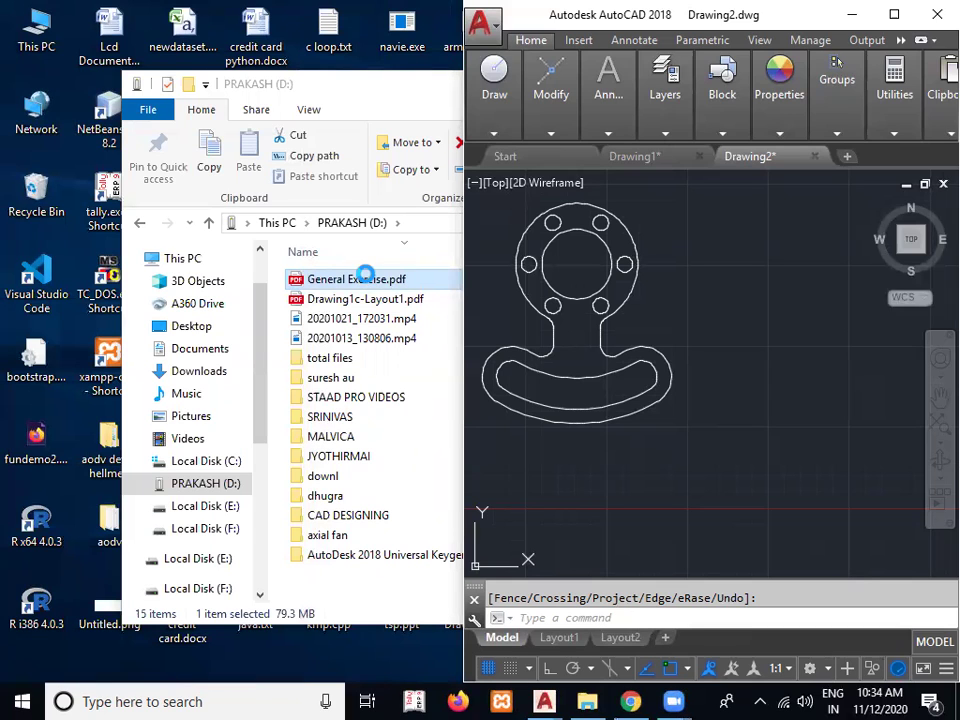
Copy General Exercise.pdf from drive D: to the desktop
{"action": "right_click", "coordinate": [368, 281]}
{"action": "left_click", "coordinate": [427, 573]}
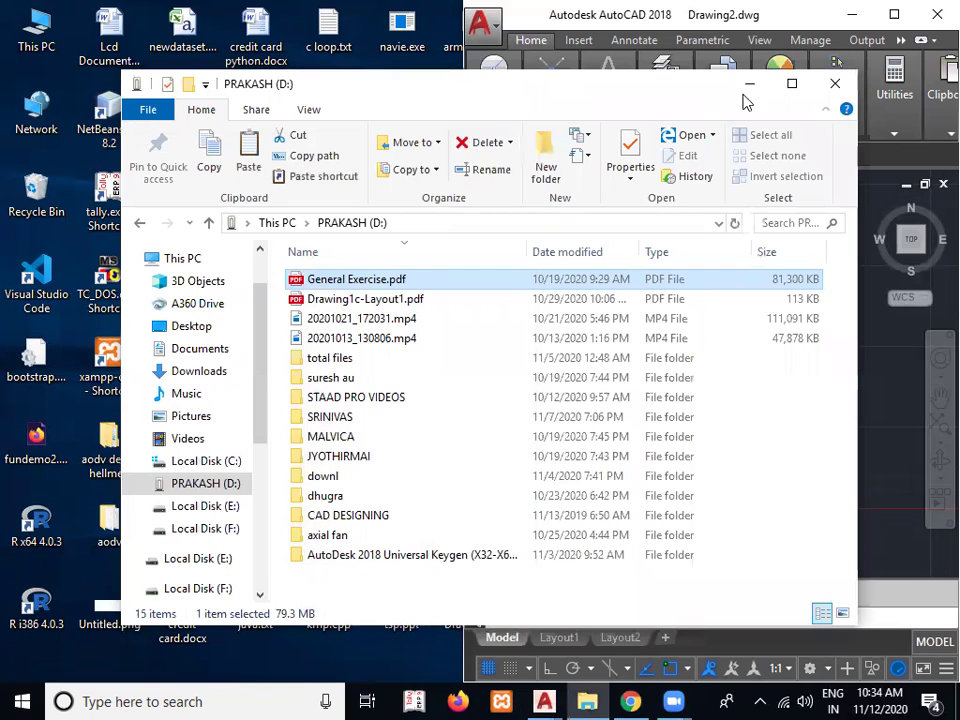
{"action": "left_click", "coordinate": [749, 84]}
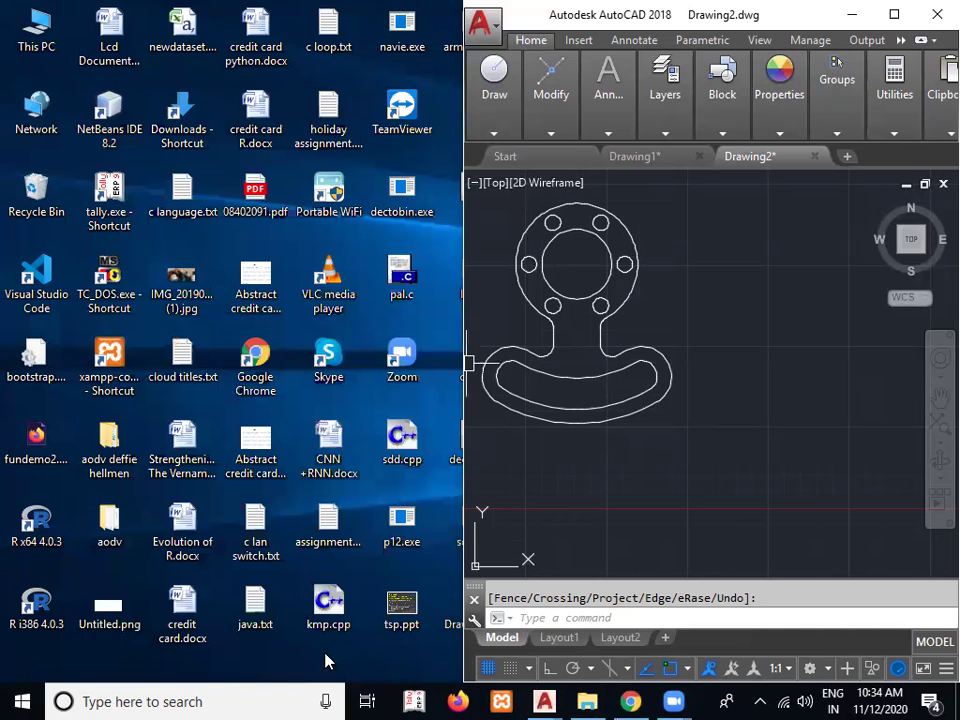
{"action": "right_click", "coordinate": [326, 416]}
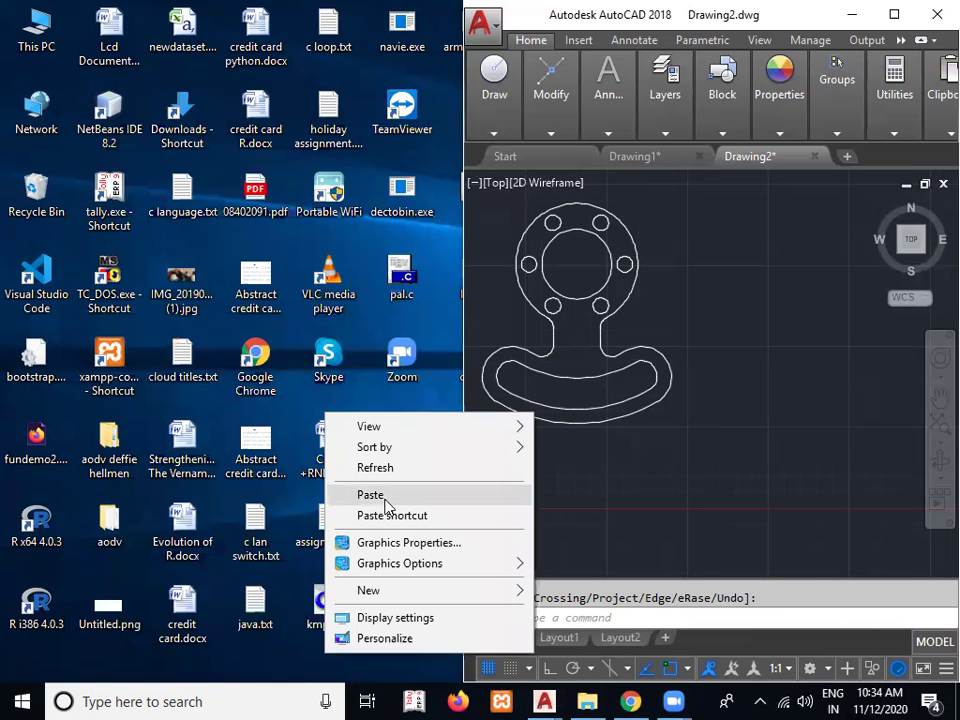
{"action": "left_click", "coordinate": [387, 502]}
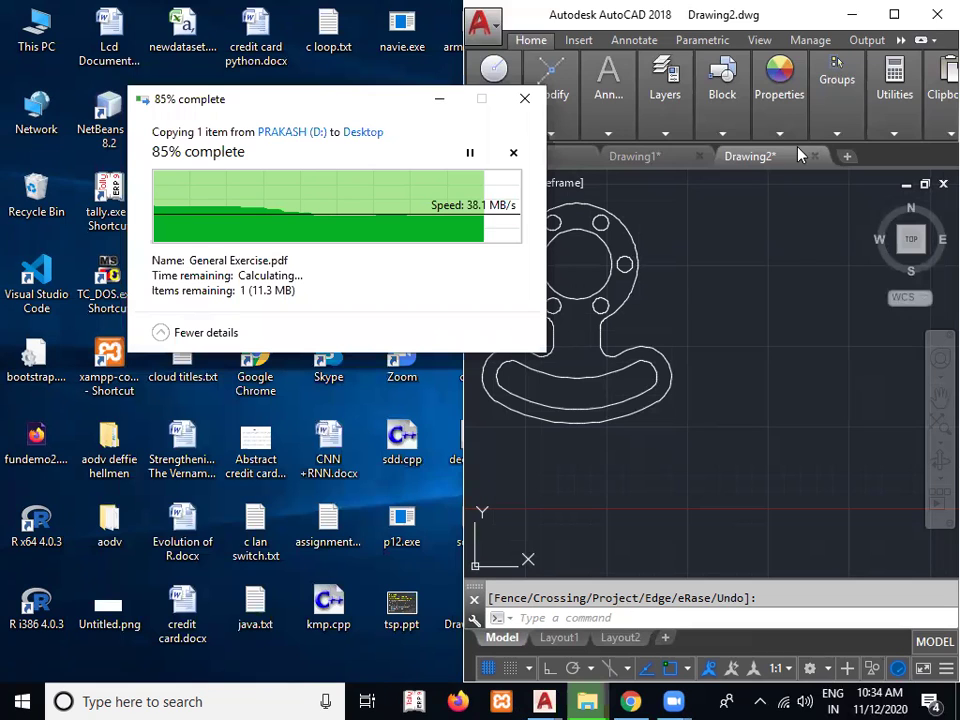
Minimize the AutoCAD window and open the desktop copy of General Exercise.pdf in Microsoft Edge
{"action": "left_click", "coordinate": [852, 15]}
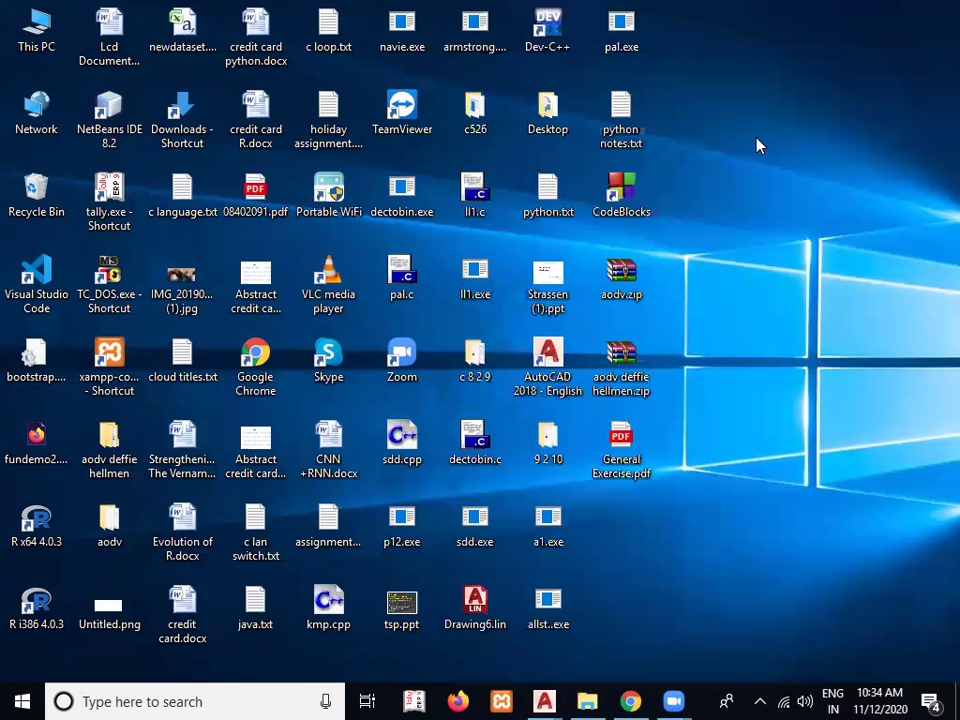
{"action": "right_click", "coordinate": [619, 454]}
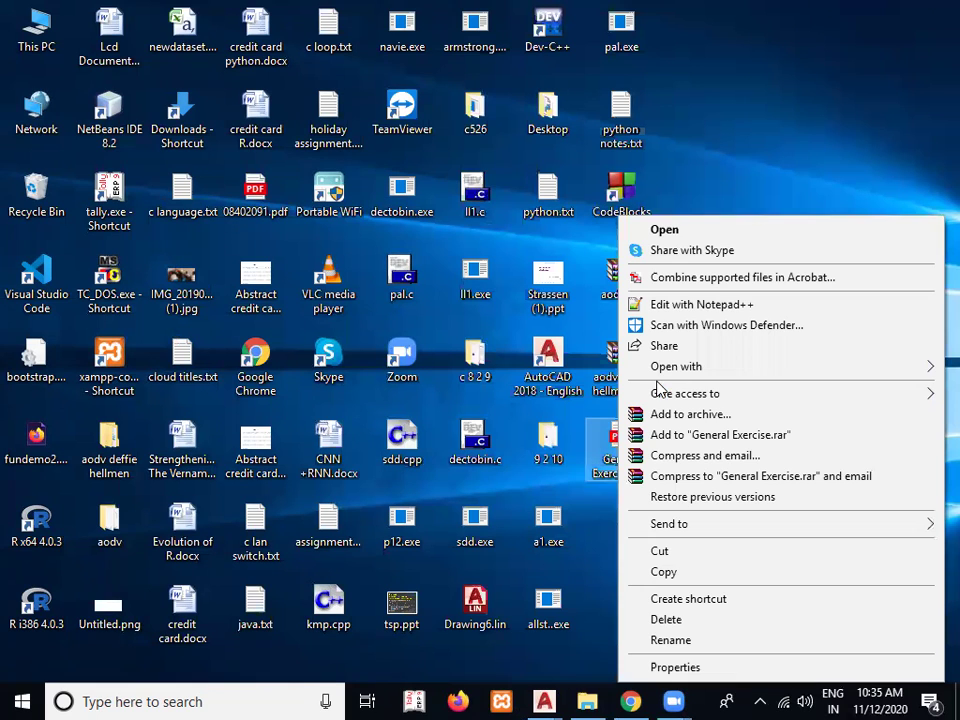
{"action": "mouse_move", "coordinate": [685, 375]}
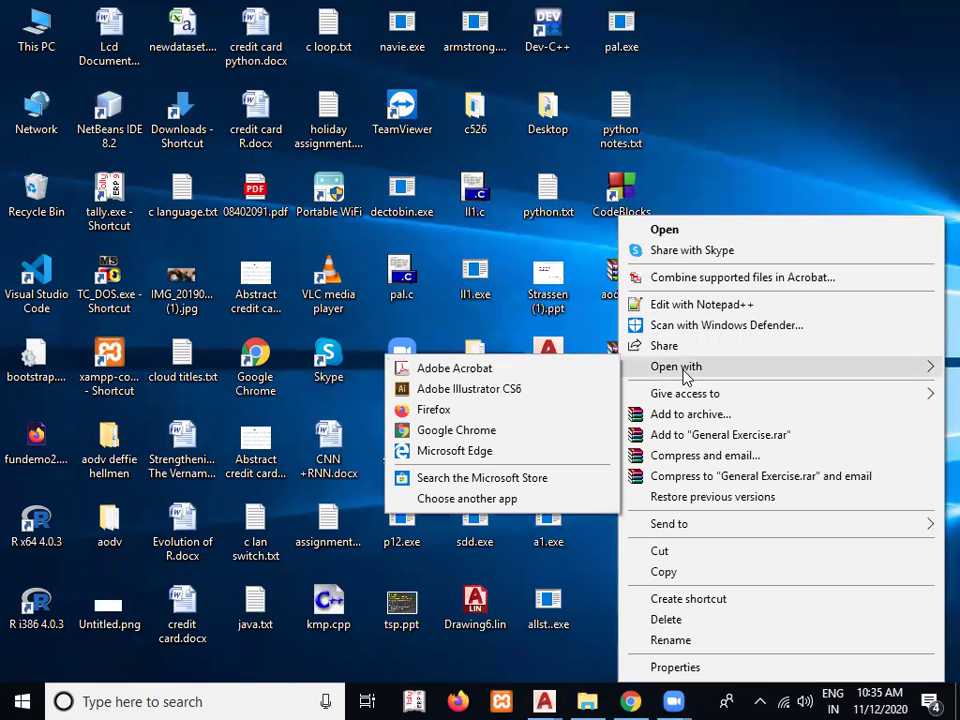
{"action": "left_click", "coordinate": [517, 456]}
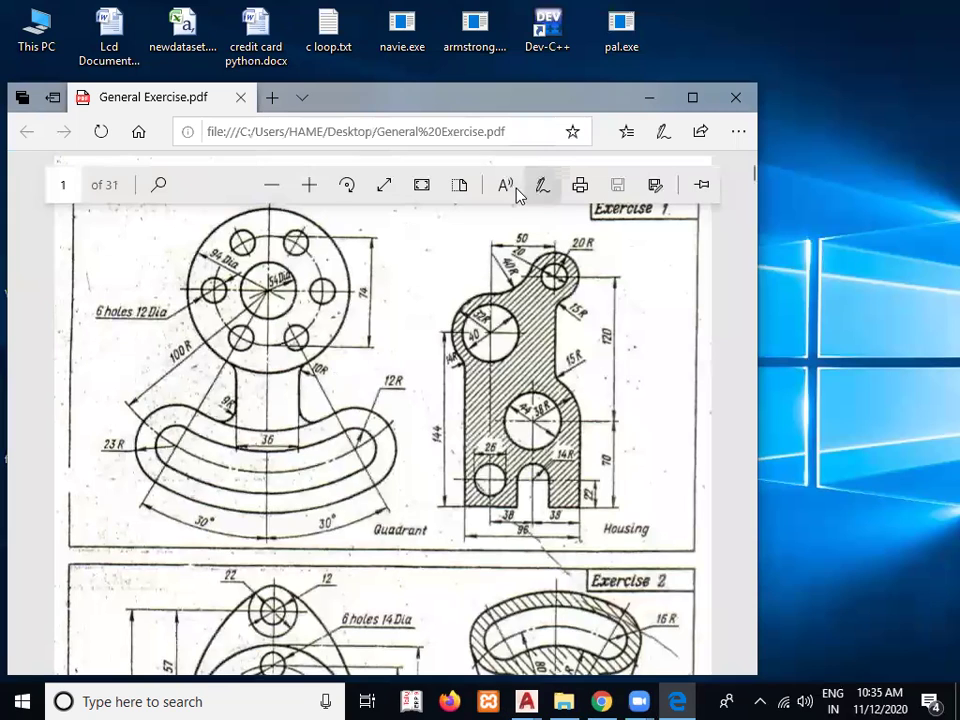
Turn on inking for the PDF and set the pen to orange with a thinner stroke
{"action": "left_click", "coordinate": [541, 192]}
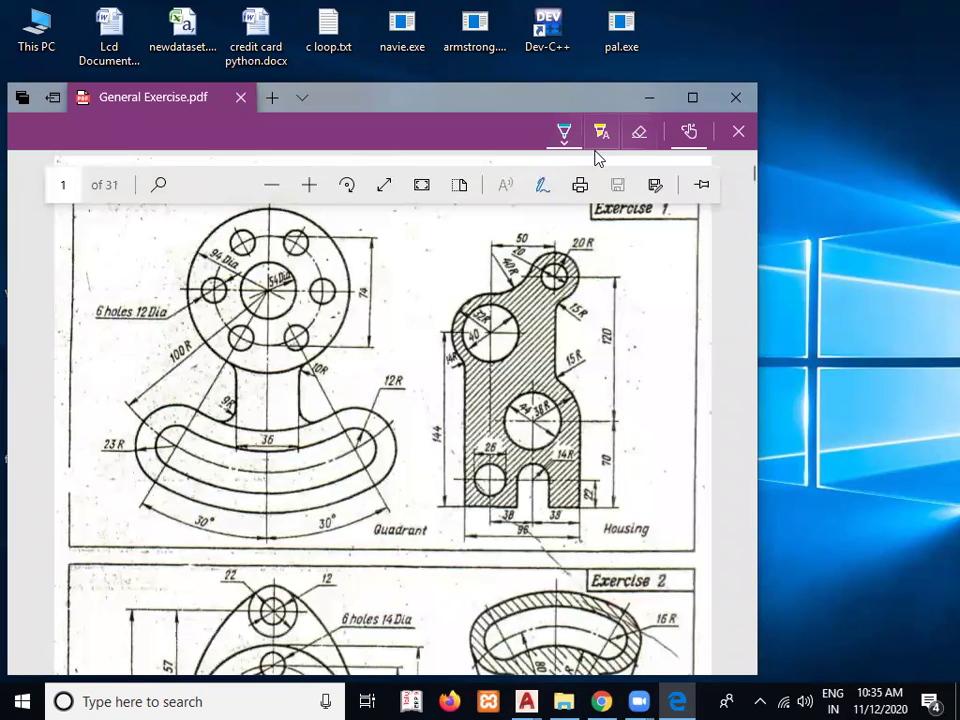
{"action": "left_click", "coordinate": [567, 148]}
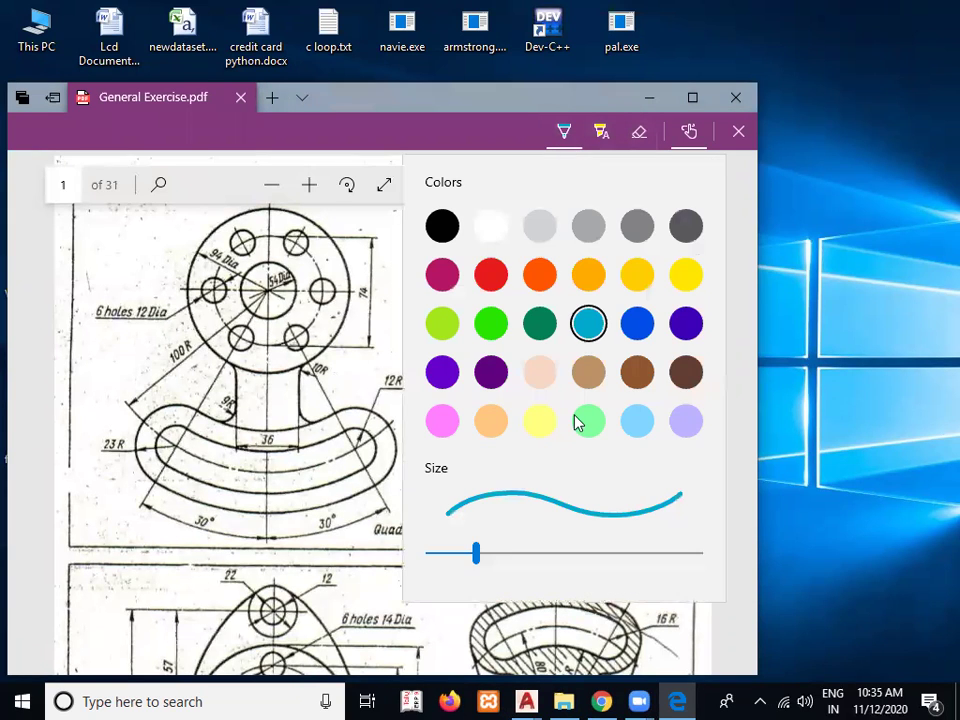
{"action": "left_click", "coordinate": [454, 565]}
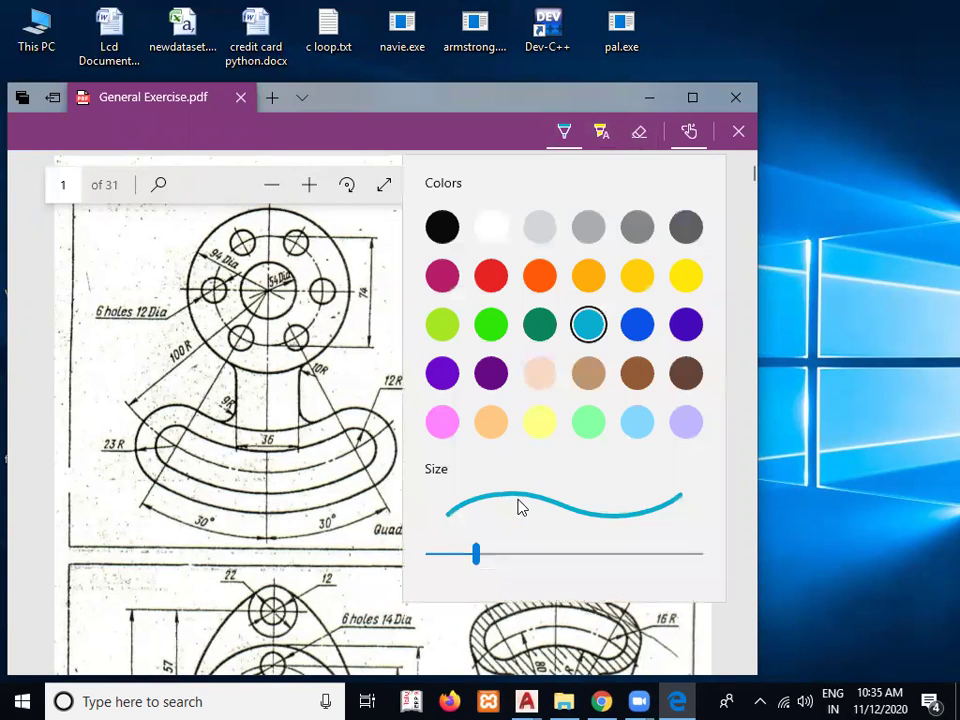
{"action": "left_click", "coordinate": [446, 560]}
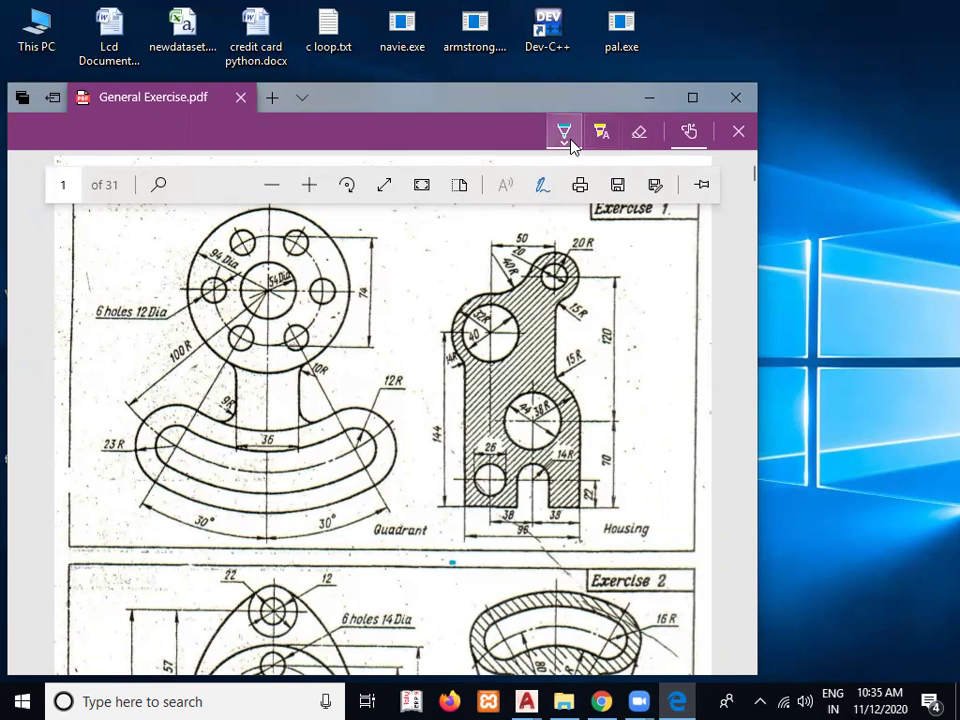
{"action": "left_click", "coordinate": [568, 138]}
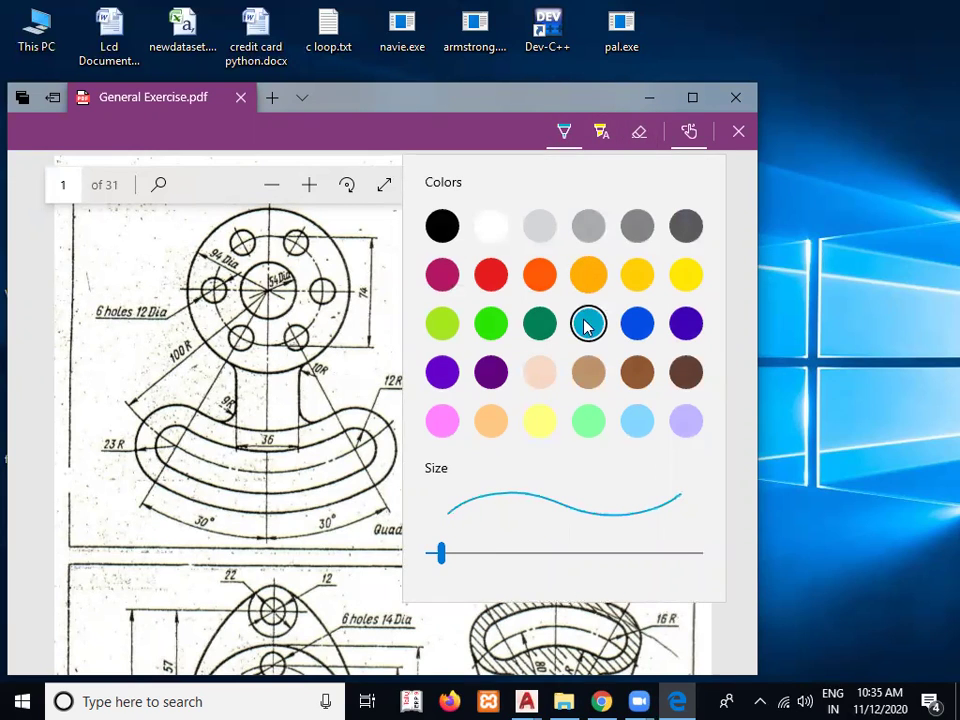
{"action": "left_click", "coordinate": [541, 284]}
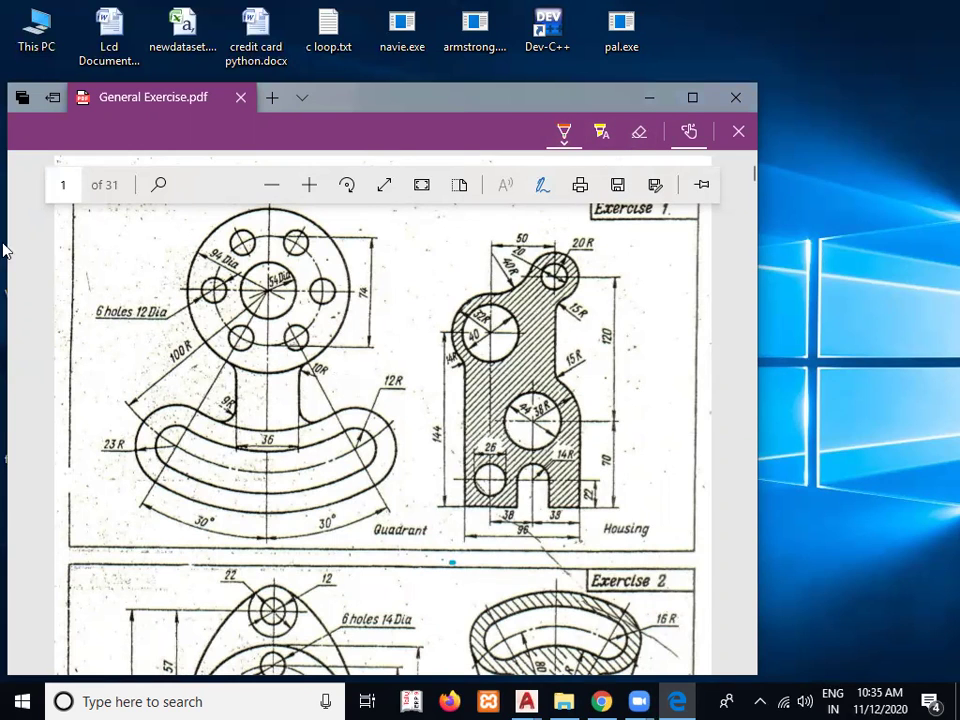
Dock the PDF window to the left half of the screen and display the Cover drawing enlarged
{"action": "key", "text": "super+Left"}
{"action": "scroll", "coordinate": [250, 505], "scroll_direction": "down", "scroll_amount": 3}
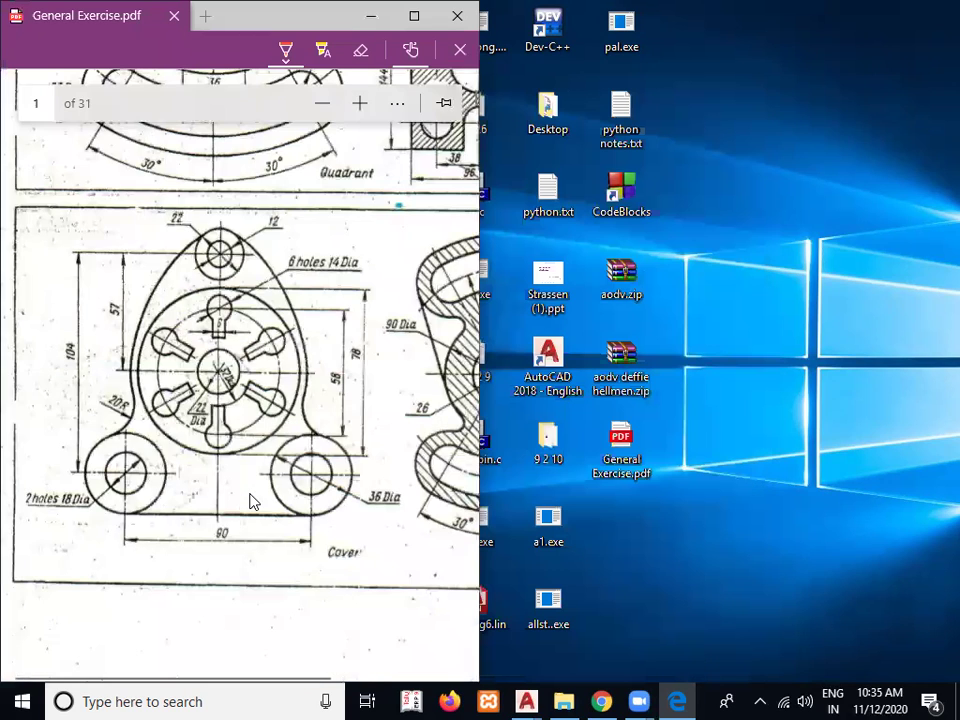
{"action": "scroll", "coordinate": [253, 488], "scroll_direction": "up", "scroll_amount": 1, "text": "ctrl"}
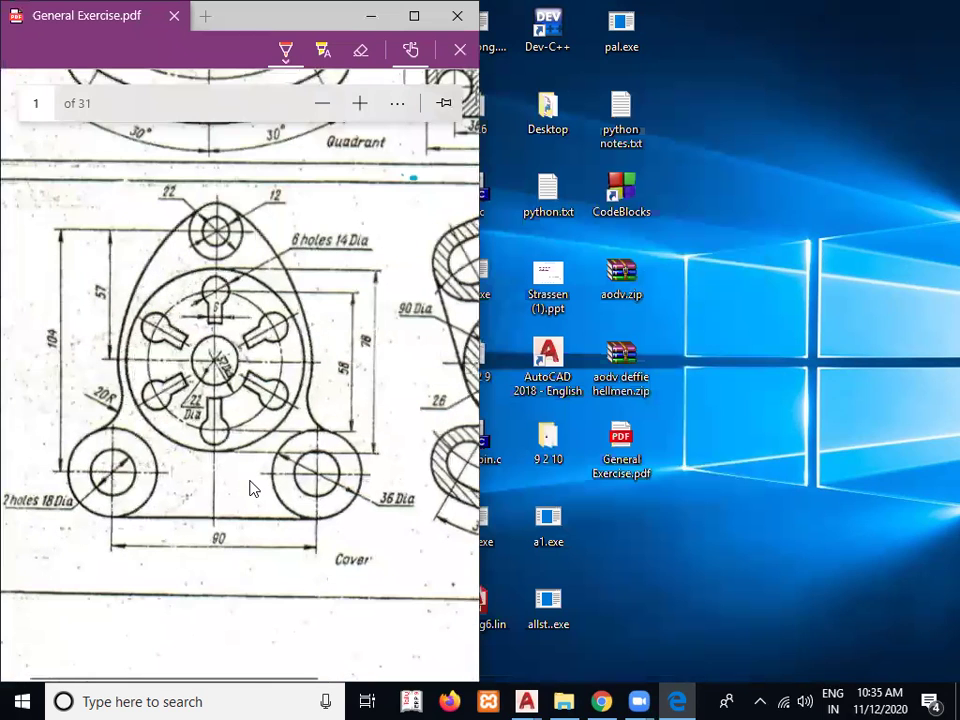
{"action": "scroll", "coordinate": [253, 488], "scroll_direction": "up", "scroll_amount": 1, "text": "ctrl"}
{"action": "scroll", "coordinate": [253, 489], "scroll_direction": "up", "scroll_amount": 1, "text": "ctrl"}
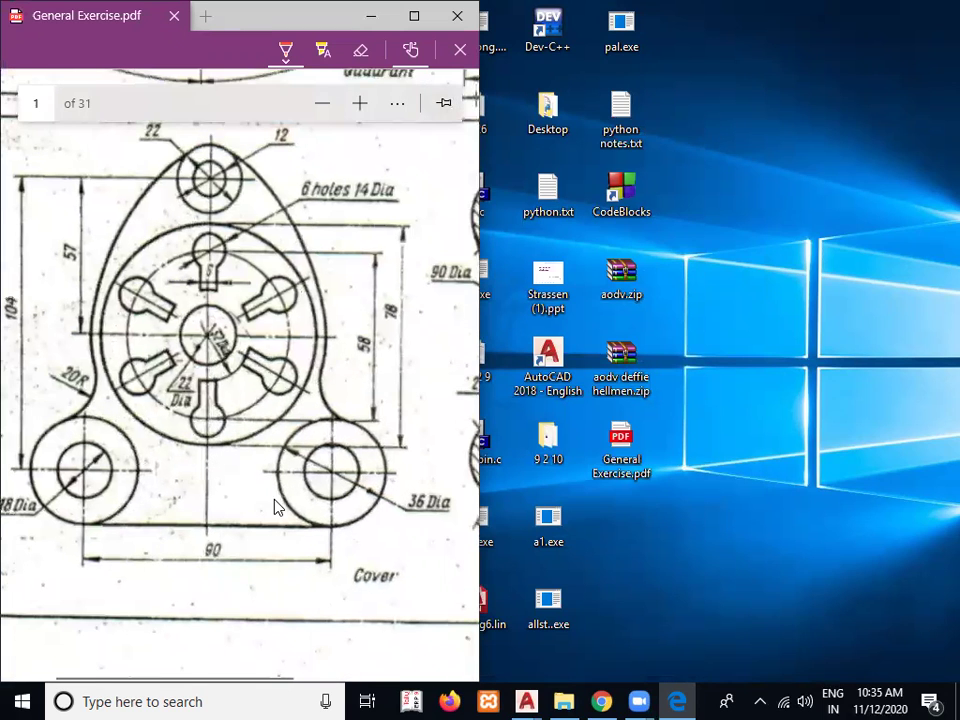
{"action": "scroll", "coordinate": [360, 675], "scroll_direction": "up", "scroll_amount": 1}
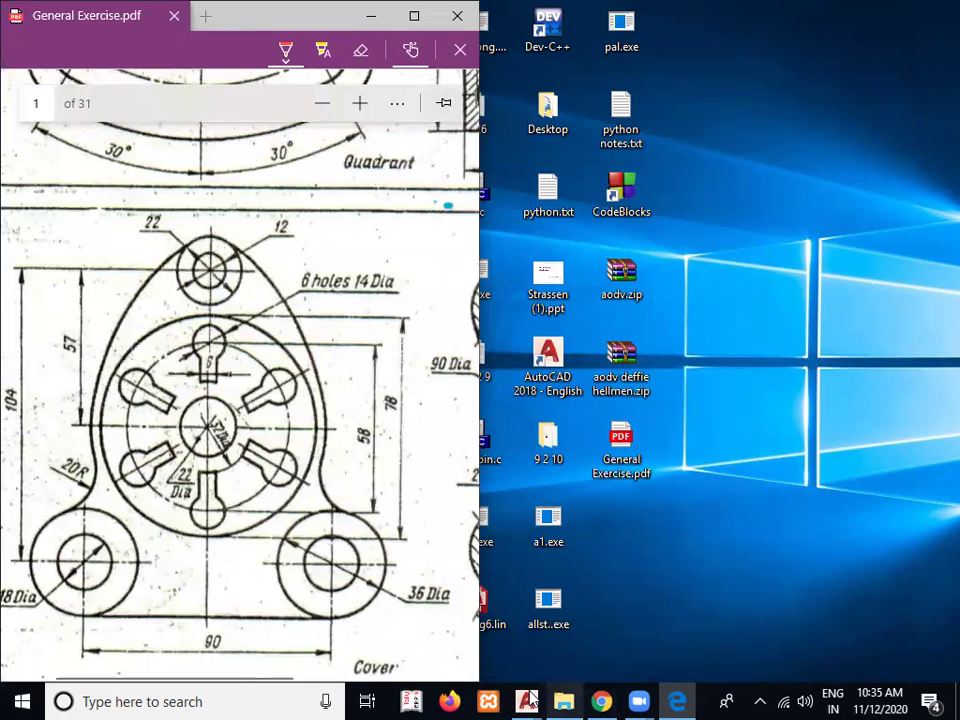
Switch to Drawing1.dwg in AutoCAD, place it beside the PDF and widen its window
{"action": "left_click", "coordinate": [527, 701]}
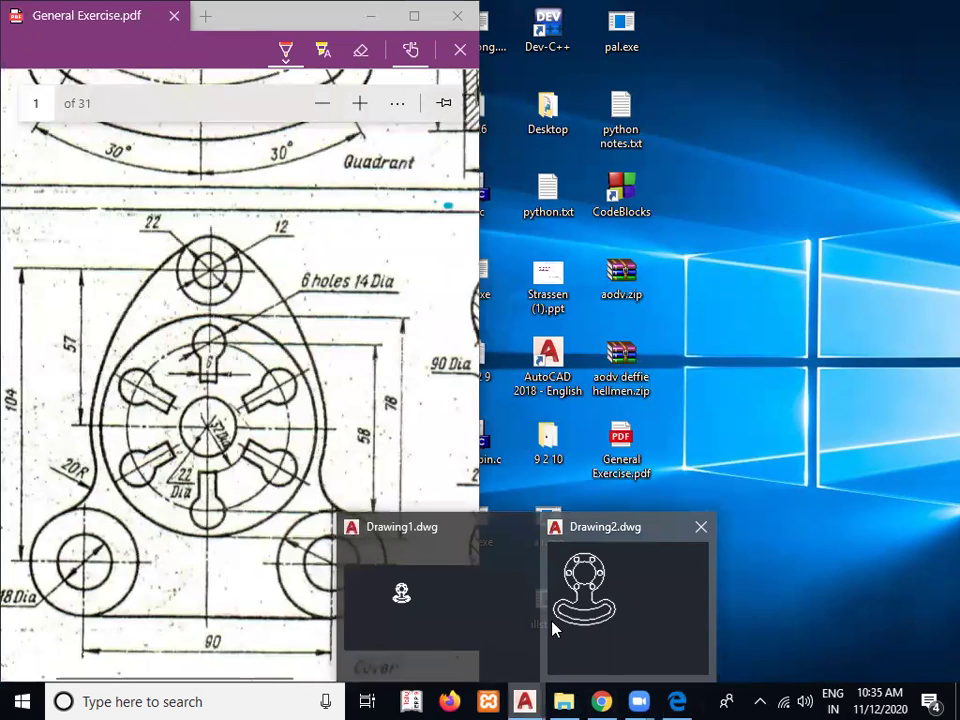
{"action": "left_click", "coordinate": [555, 628]}
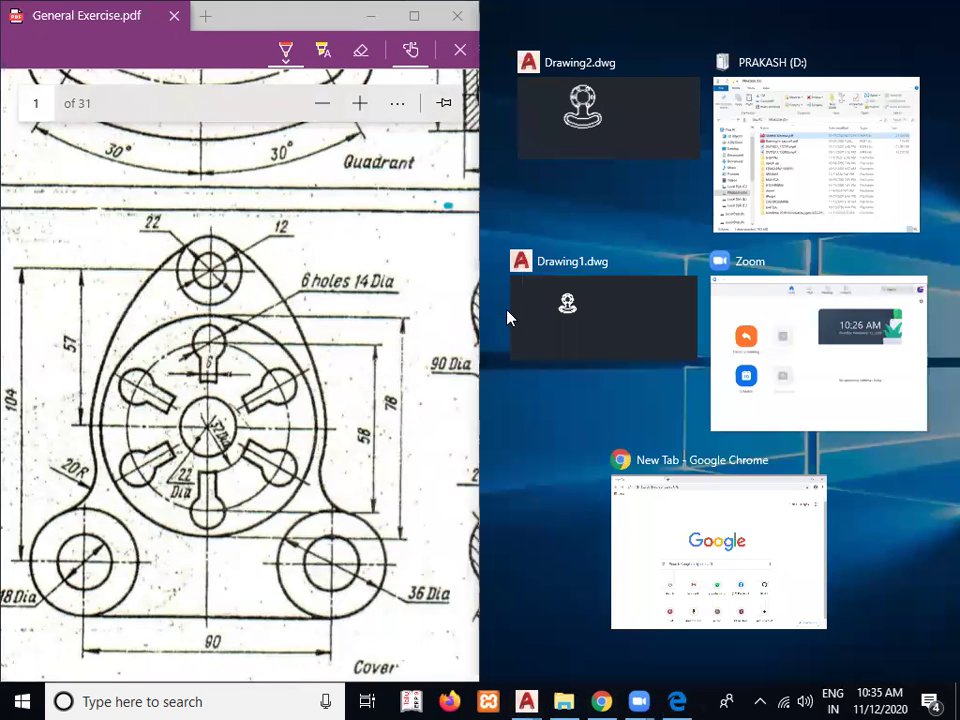
{"action": "left_click", "coordinate": [536, 333]}
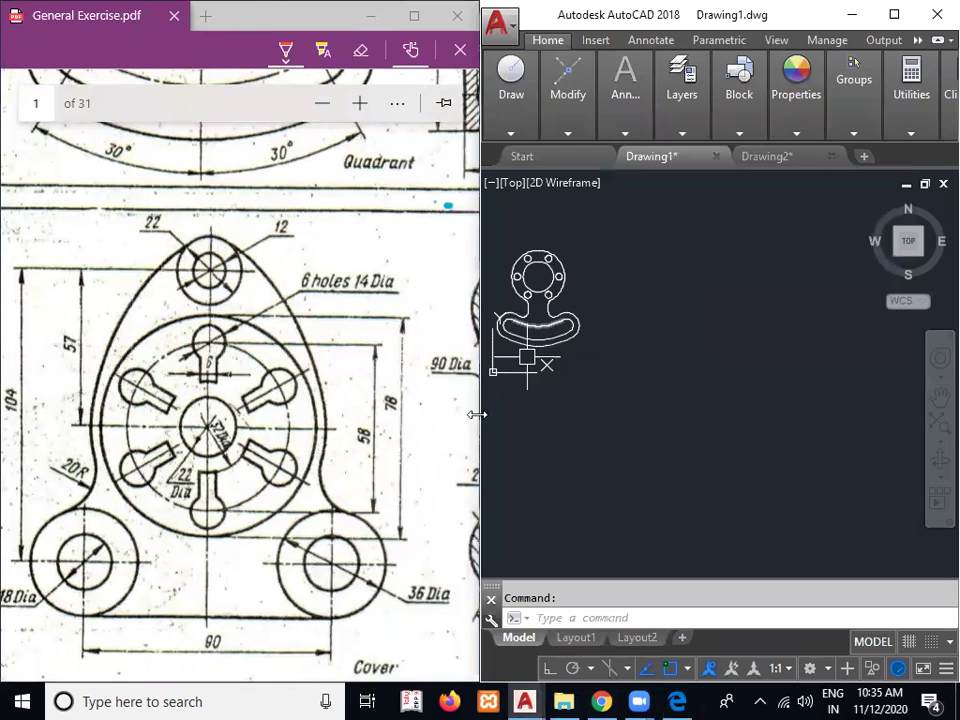
{"action": "left_click_drag", "start_coordinate": [476, 414], "coordinate": [422, 428]}
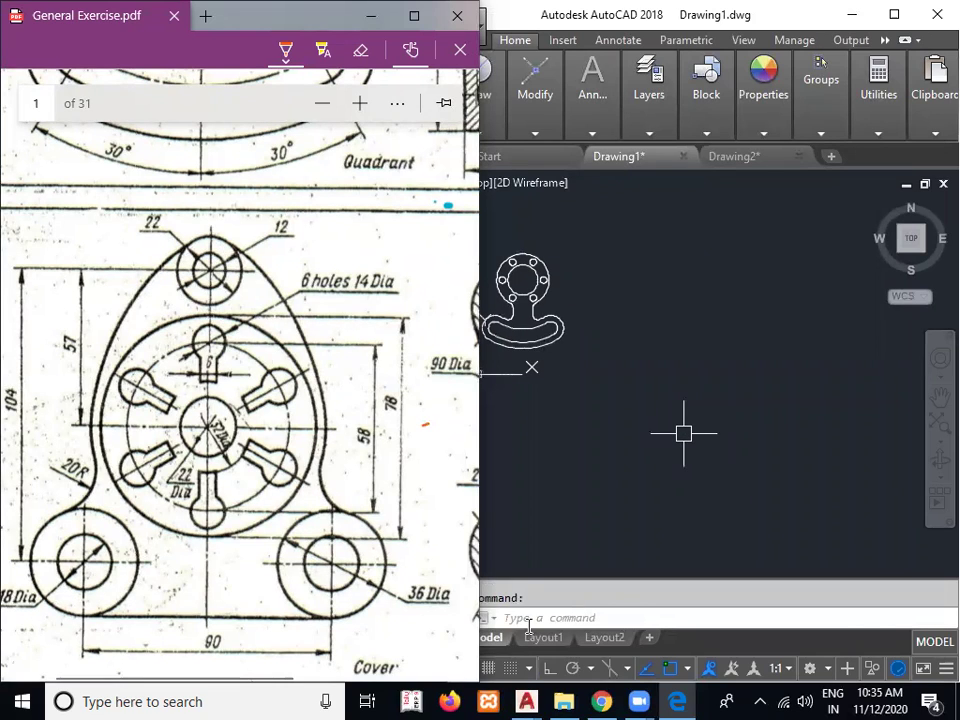
{"action": "scroll", "coordinate": [580, 360], "scroll_direction": "up", "scroll_amount": 3}
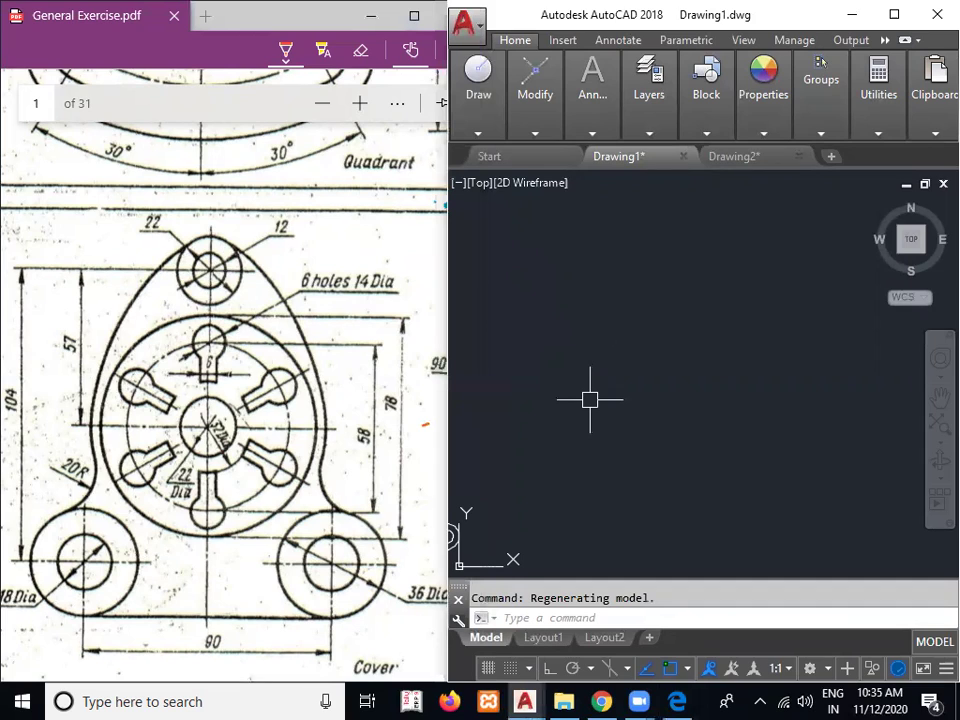
{"action": "middle_click_drag", "start_coordinate": [590, 399], "coordinate": [776, 399]}
{"action": "scroll", "coordinate": [786, 397], "scroll_direction": "down", "scroll_amount": 2}
{"action": "mouse_move", "coordinate": [697, 556]}
{"action": "middle_mouse_down"}
{"action": "mouse_move", "coordinate": [701, 349]}
{"action": "mouse_move", "coordinate": [657, 285]}
{"action": "middle_mouse_up"}
{"action": "scroll", "coordinate": [673, 318], "scroll_direction": "down", "scroll_amount": 2}
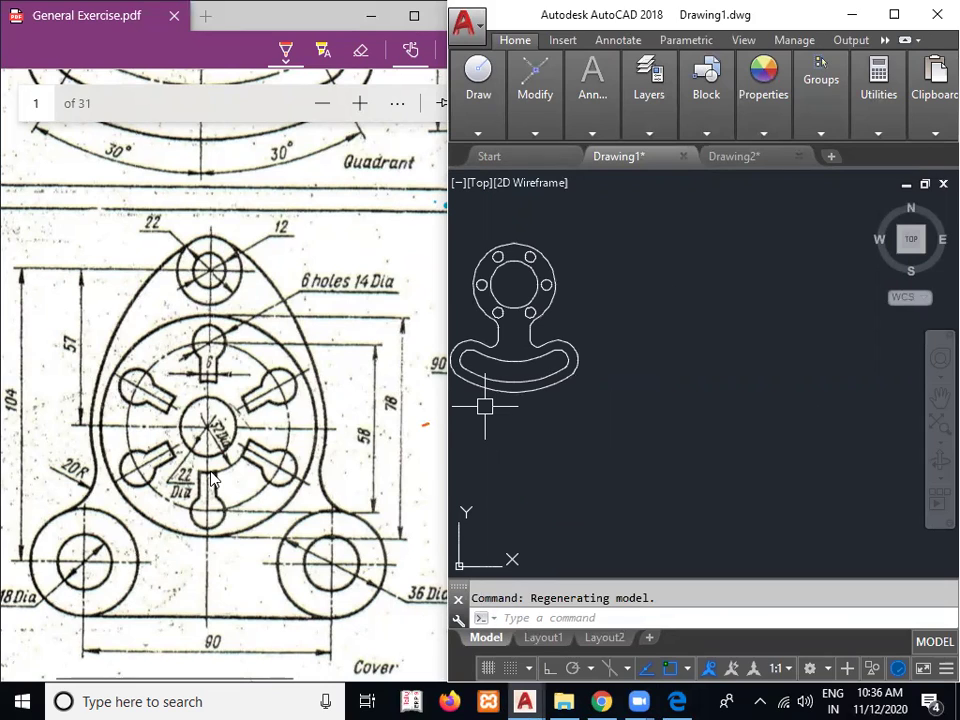
Mark the 22 Dia label, the central hole, the 32 Dia label and its arc in ink on the Cover drawing
{"action": "mouse_move", "coordinate": [210, 470]}
{"action": "left_mouse_down"}
{"action": "mouse_move", "coordinate": [162, 472]}
{"action": "mouse_move", "coordinate": [172, 498]}
{"action": "mouse_move", "coordinate": [206, 468]}
{"action": "left_mouse_up"}
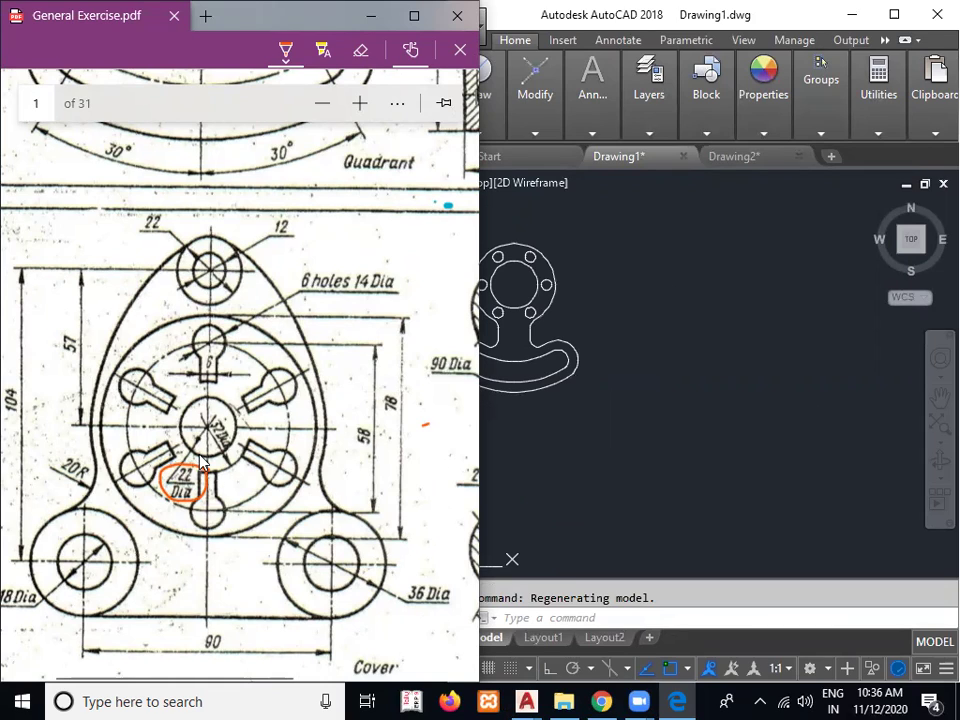
{"action": "mouse_move", "coordinate": [194, 453]}
{"action": "left_mouse_down"}
{"action": "mouse_move", "coordinate": [218, 453]}
{"action": "mouse_move", "coordinate": [229, 405]}
{"action": "mouse_move", "coordinate": [196, 454]}
{"action": "left_mouse_up"}
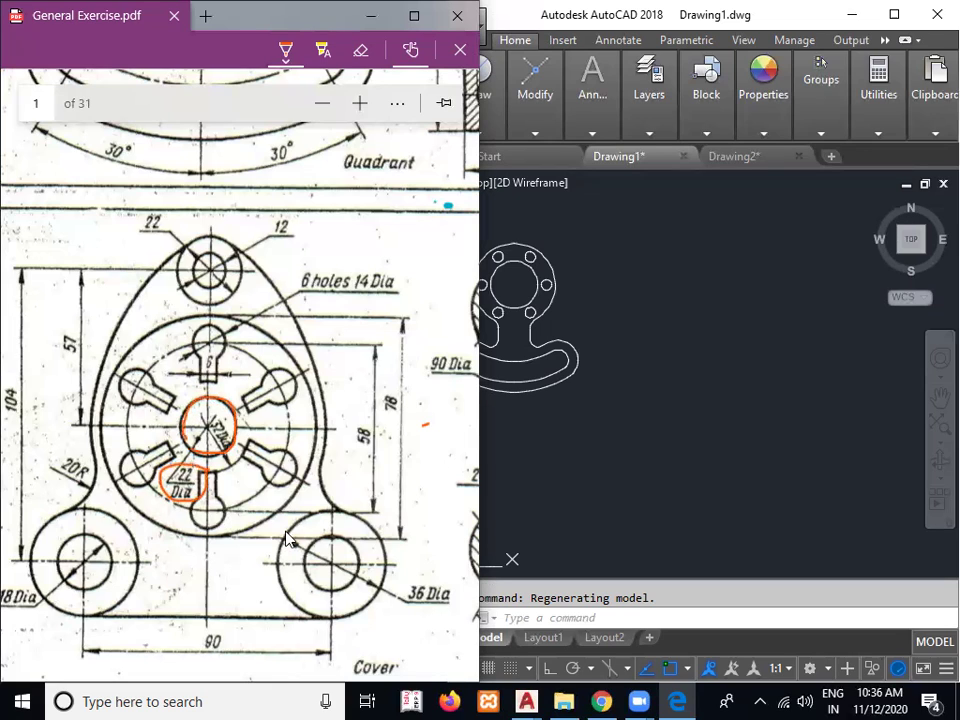
{"action": "mouse_move", "coordinate": [208, 428]}
{"action": "left_mouse_down"}
{"action": "mouse_move", "coordinate": [213, 444]}
{"action": "mouse_move", "coordinate": [237, 447]}
{"action": "mouse_move", "coordinate": [226, 414]}
{"action": "mouse_move", "coordinate": [207, 424]}
{"action": "mouse_move", "coordinate": [249, 437]}
{"action": "mouse_move", "coordinate": [253, 420]}
{"action": "left_mouse_up"}
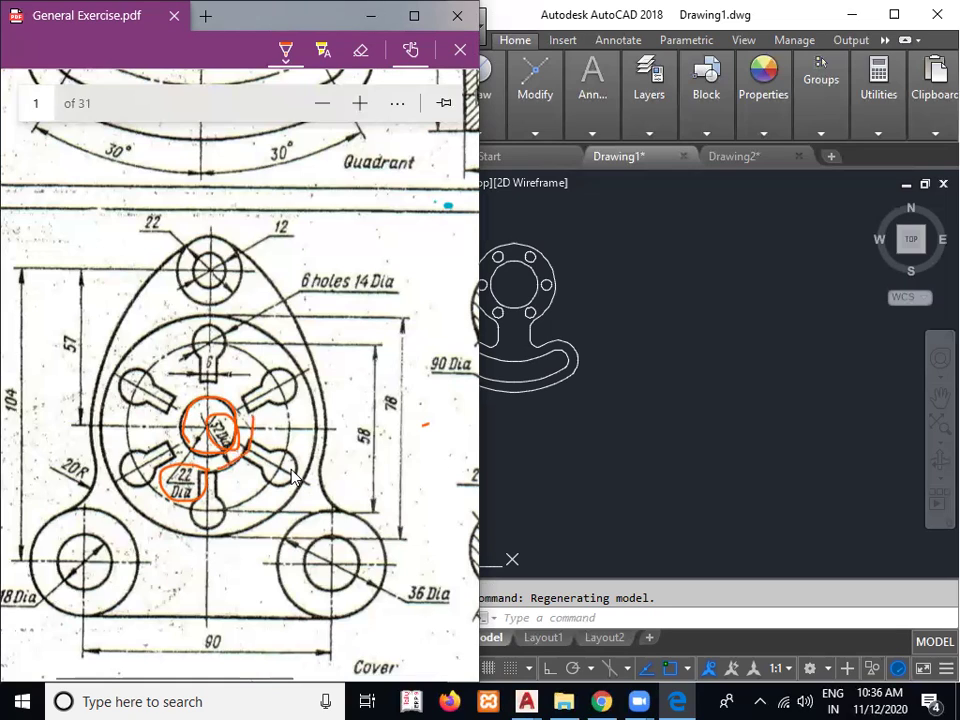
Switch to Drawing1.dwg in AutoCAD and draw a 22-diameter circle in the empty area beside the Quadrant
{"action": "left_click", "coordinate": [593, 617]}
{"action": "left_click", "coordinate": [593, 617]}
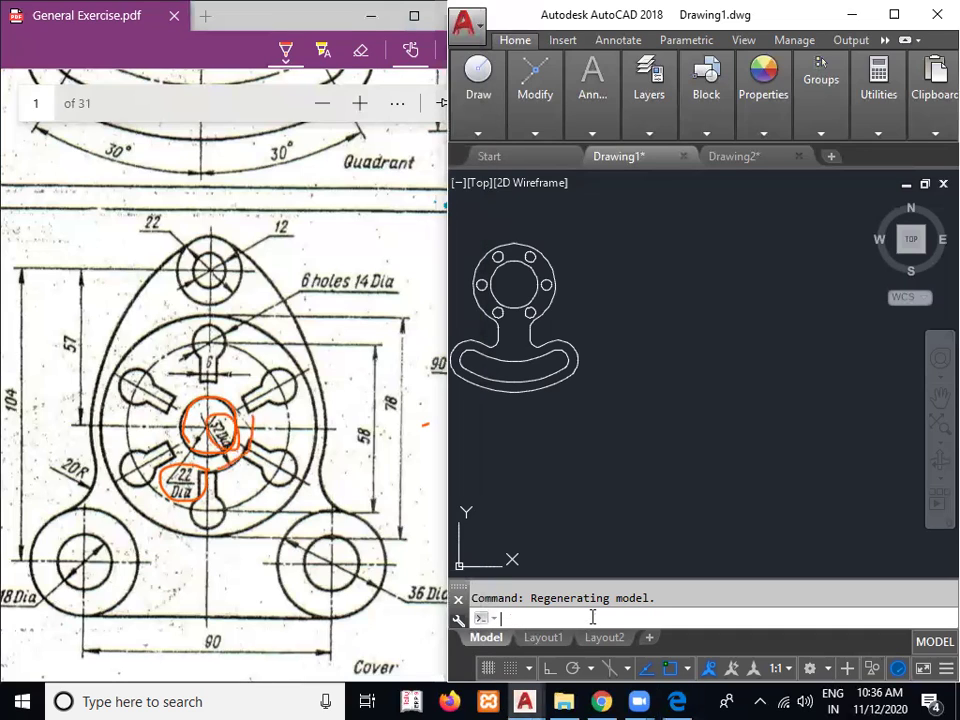
{"action": "type", "text": "c"}
{"action": "key", "text": "Return"}
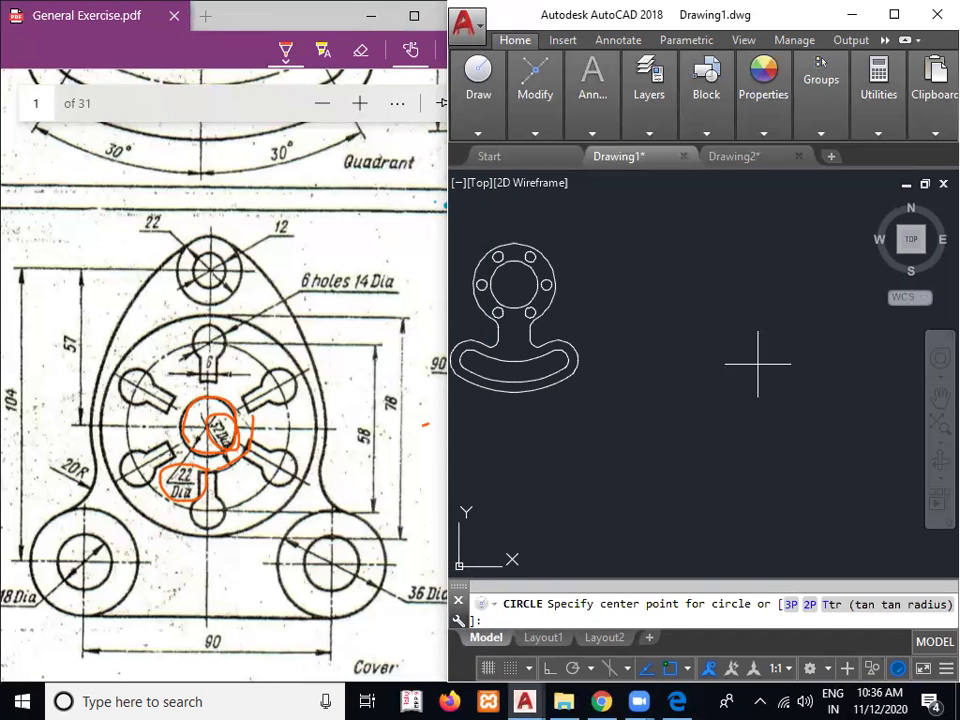
{"action": "left_click", "coordinate": [765, 422]}
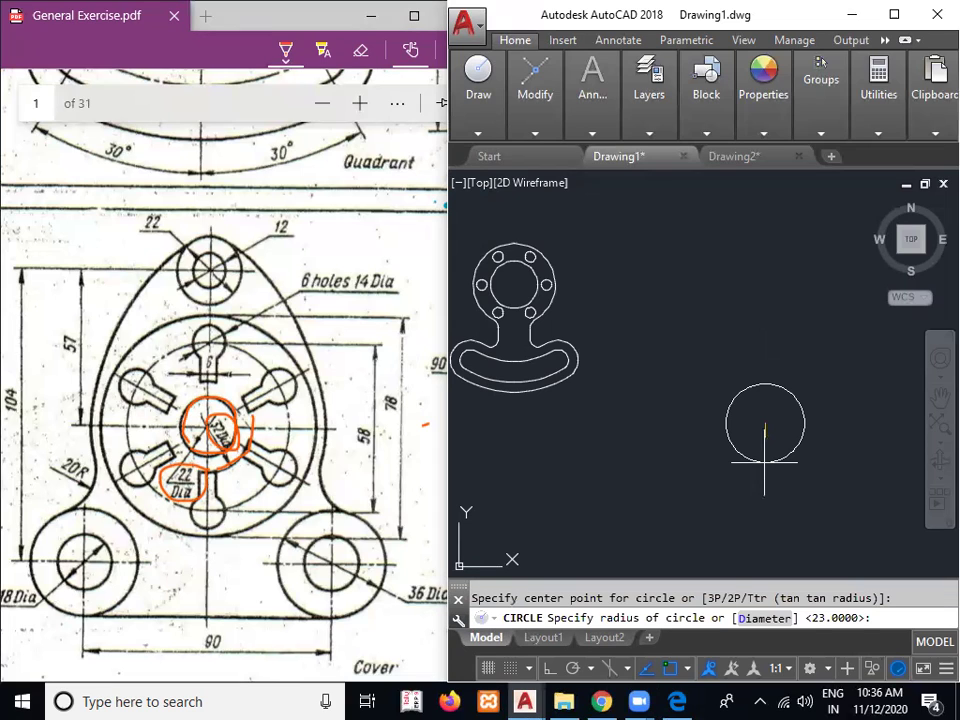
{"action": "type", "text": "d"}
{"action": "key", "text": "Return"}
{"action": "type", "text": "22"}
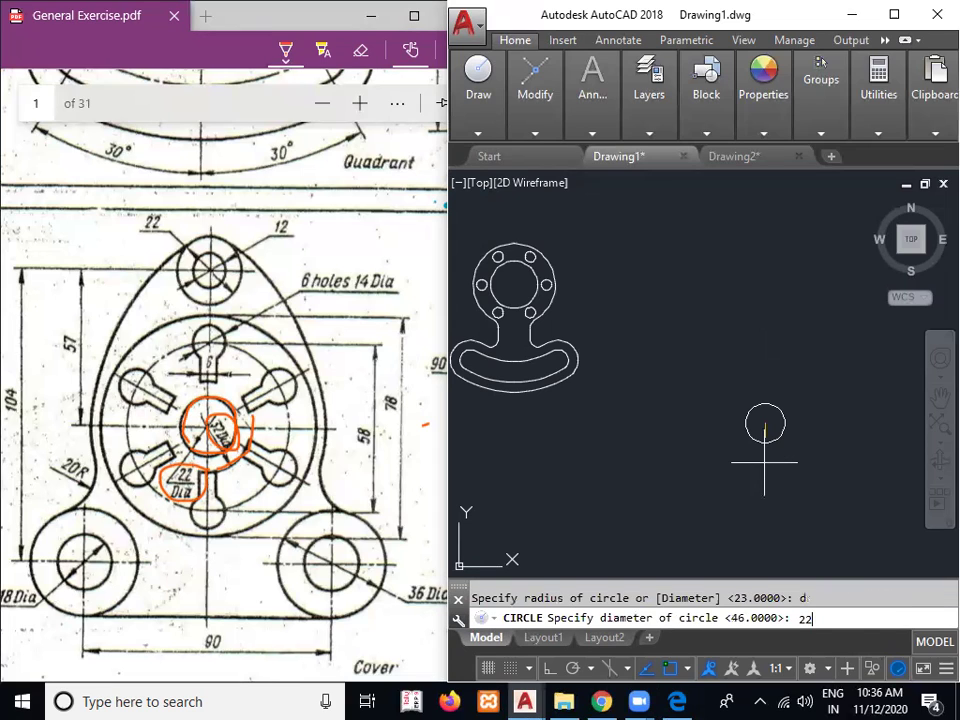
{"action": "key", "text": "Return"}
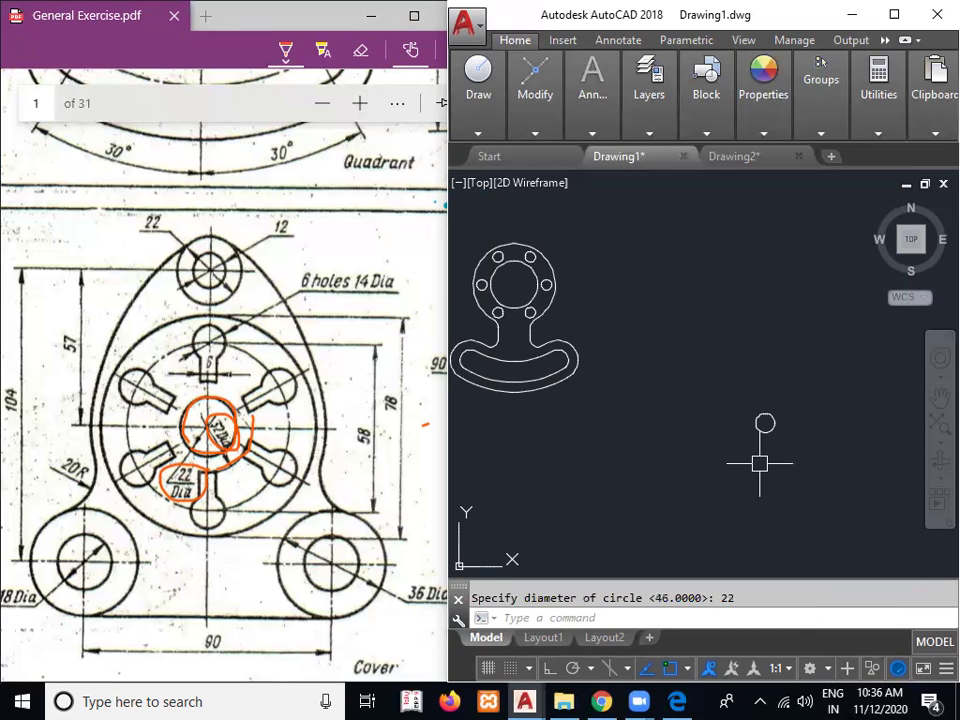
{"action": "key", "text": "Return"}
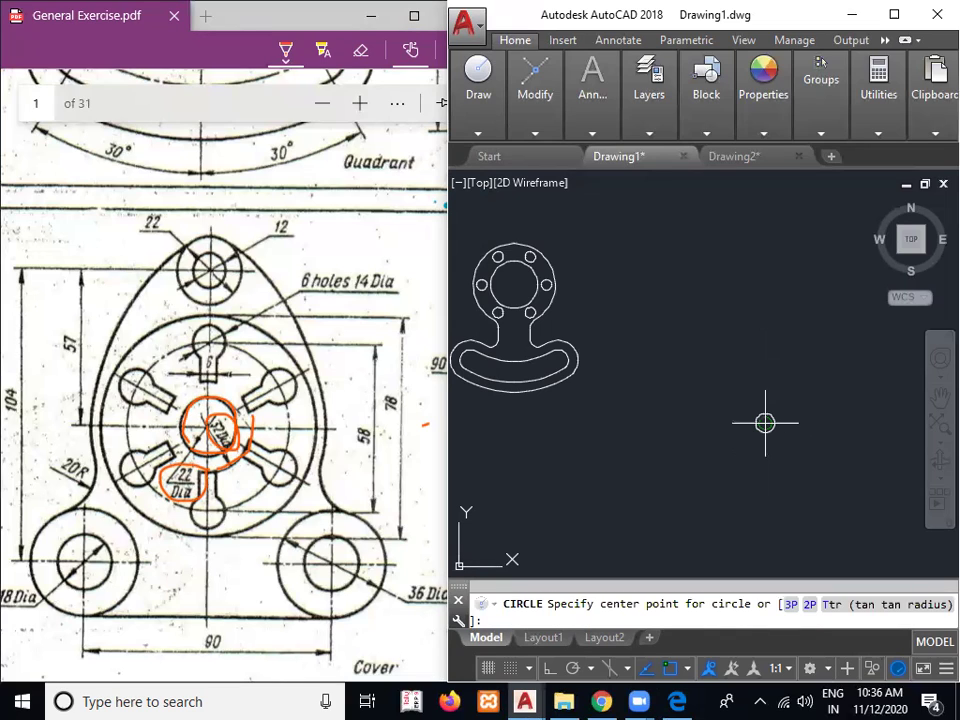
{"action": "left_click", "coordinate": [765, 423]}
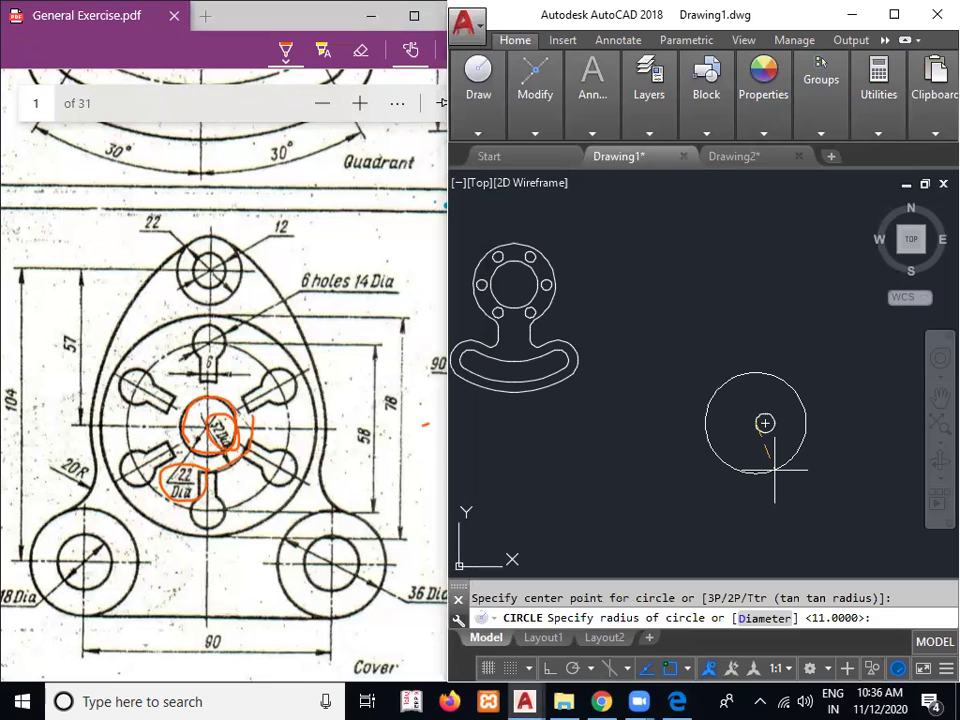
{"action": "key", "text": "Escape"}
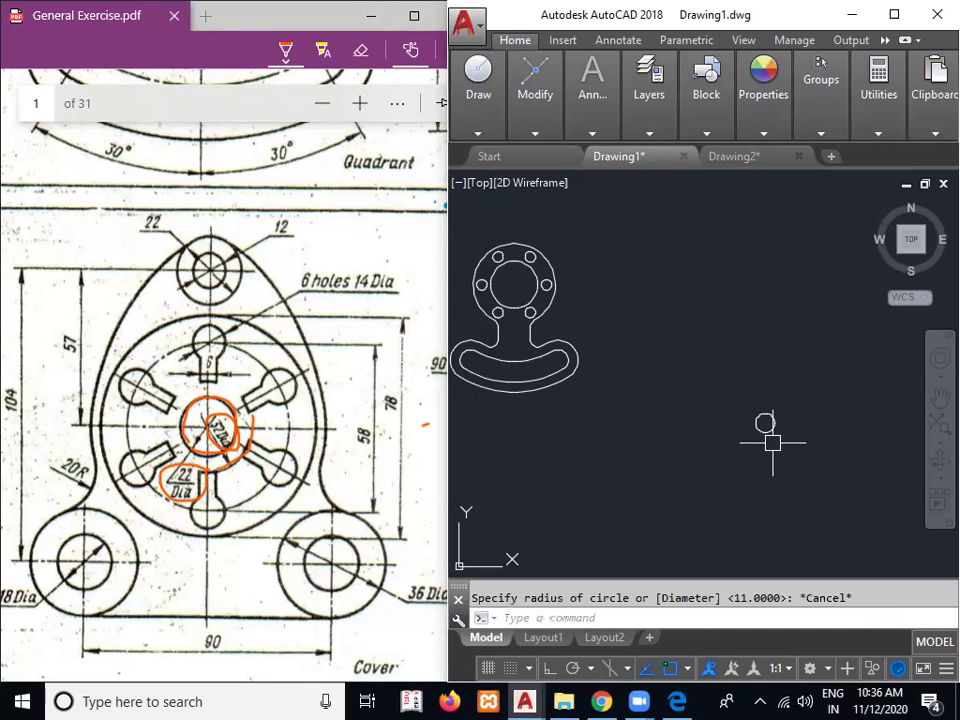
Draw a 32-diameter circle concentric with the 22-diameter circle
{"action": "scroll", "coordinate": [772, 442], "scroll_direction": "up", "scroll_amount": 5}
{"action": "key", "text": "Return"}
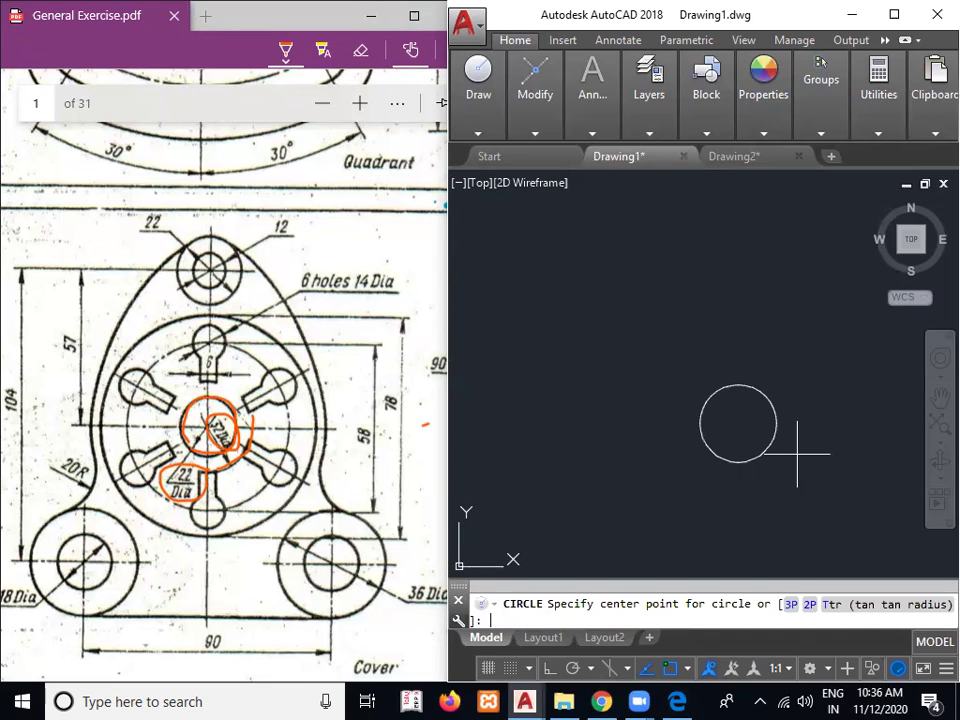
{"action": "left_click", "coordinate": [738, 423]}
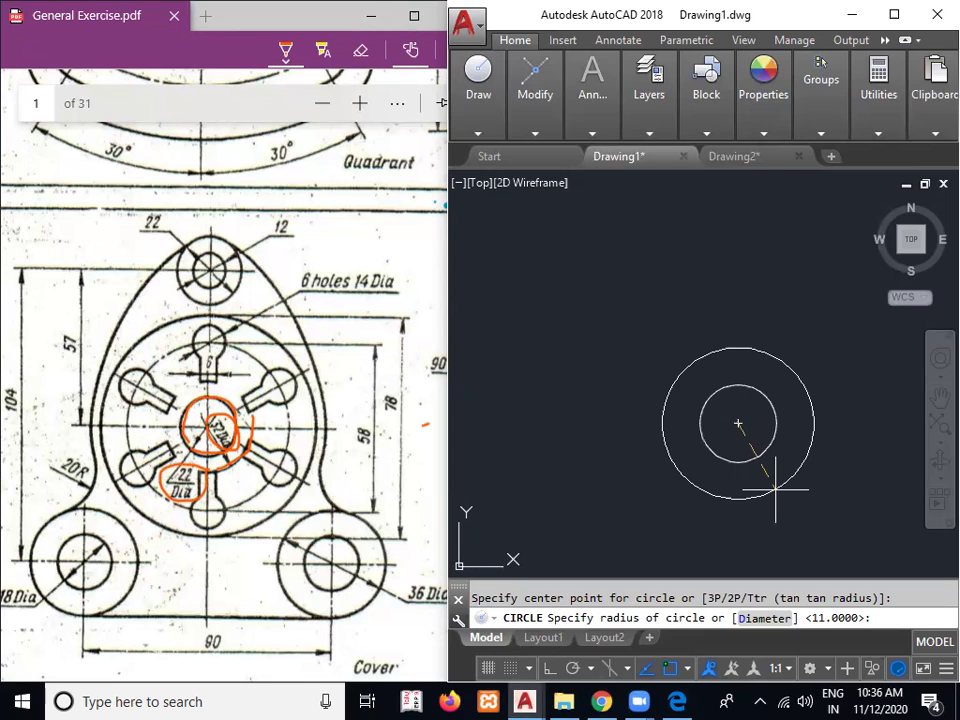
{"action": "type", "text": "d"}
{"action": "key", "text": "Return"}
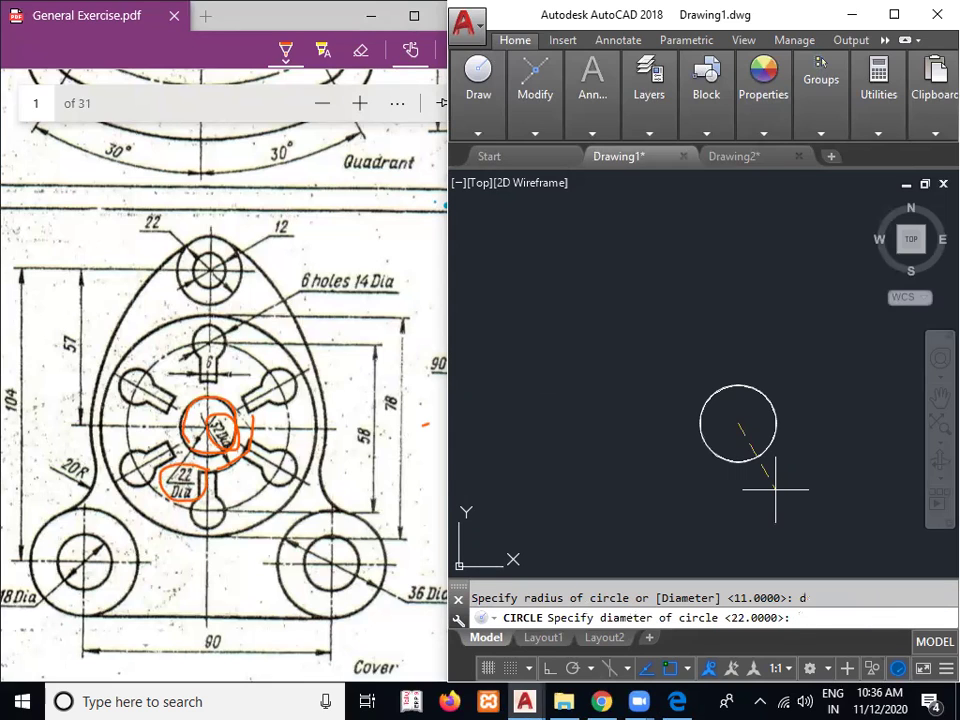
{"action": "type", "text": "32"}
{"action": "key", "text": "Return"}
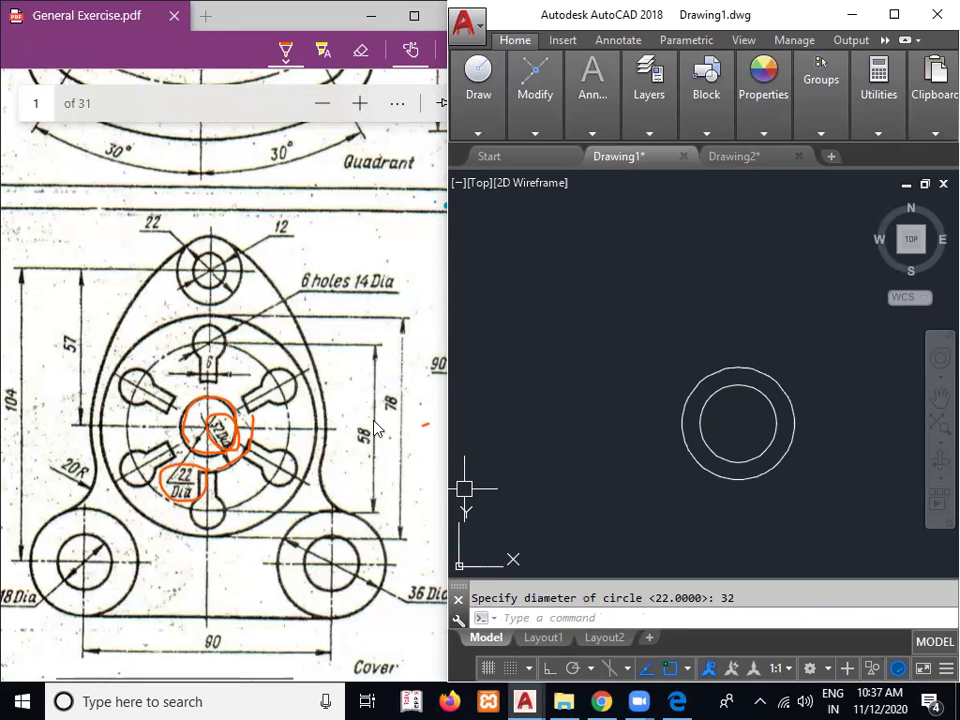
Circle the 58 dimension in ink on the PDF's Cover drawing and return to Drawing1.dwg in AutoCAD
{"action": "mouse_move", "coordinate": [338, 431]}
{"action": "left_mouse_down"}
{"action": "mouse_move", "coordinate": [374, 429]}
{"action": "mouse_move", "coordinate": [365, 419]}
{"action": "mouse_move", "coordinate": [375, 445]}
{"action": "mouse_move", "coordinate": [345, 440]}
{"action": "mouse_move", "coordinate": [356, 414]}
{"action": "mouse_move", "coordinate": [377, 442]}
{"action": "left_mouse_up"}
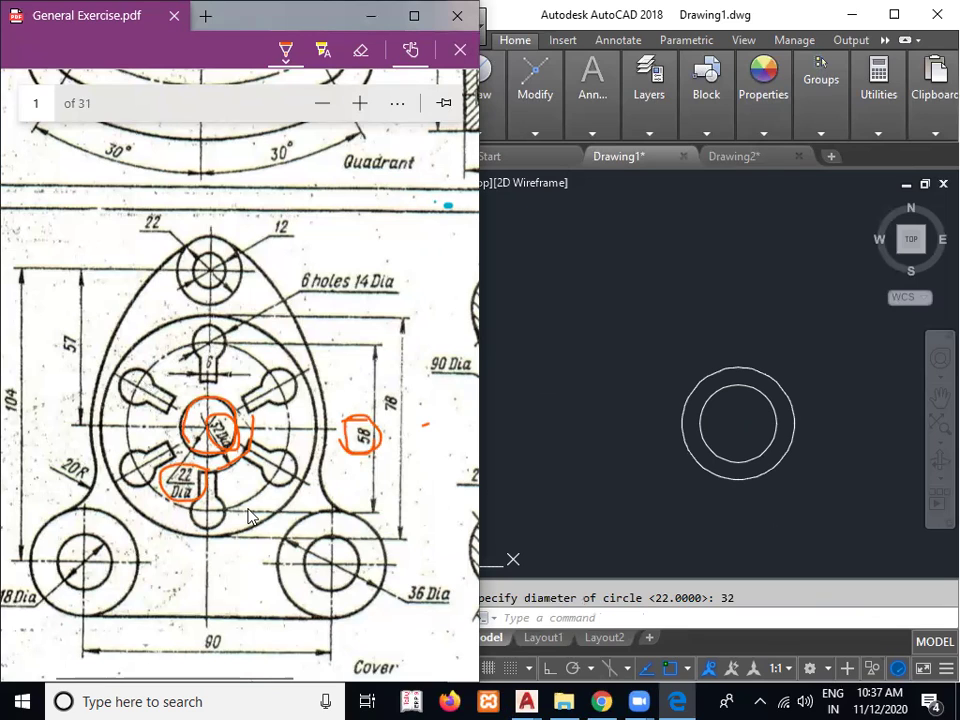
{"action": "left_click", "coordinate": [820, 62]}
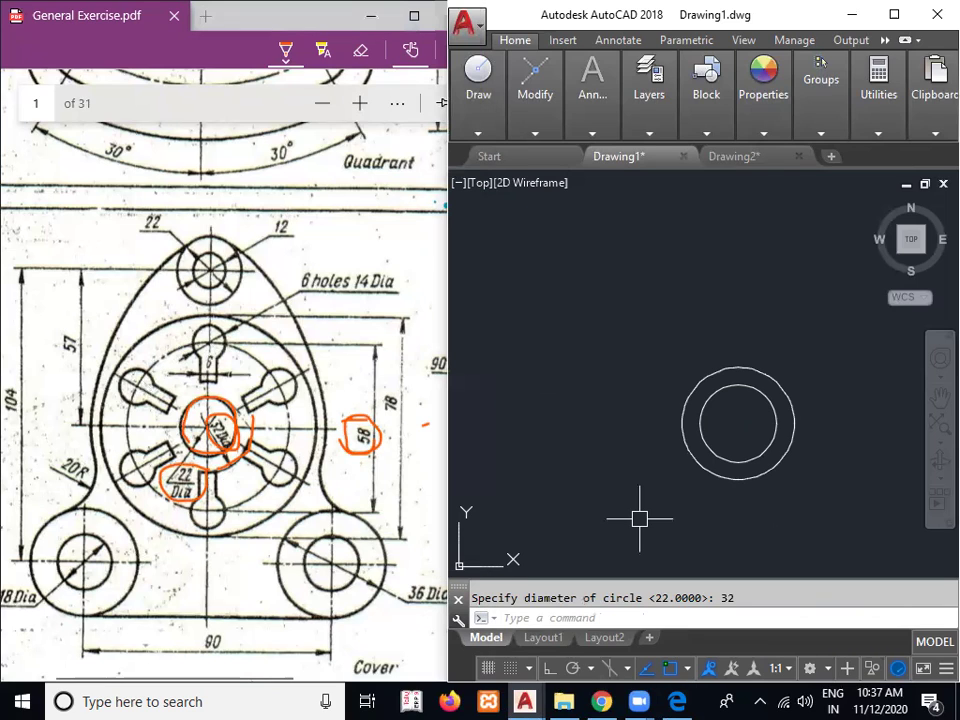
{"action": "type", "text": "c"}
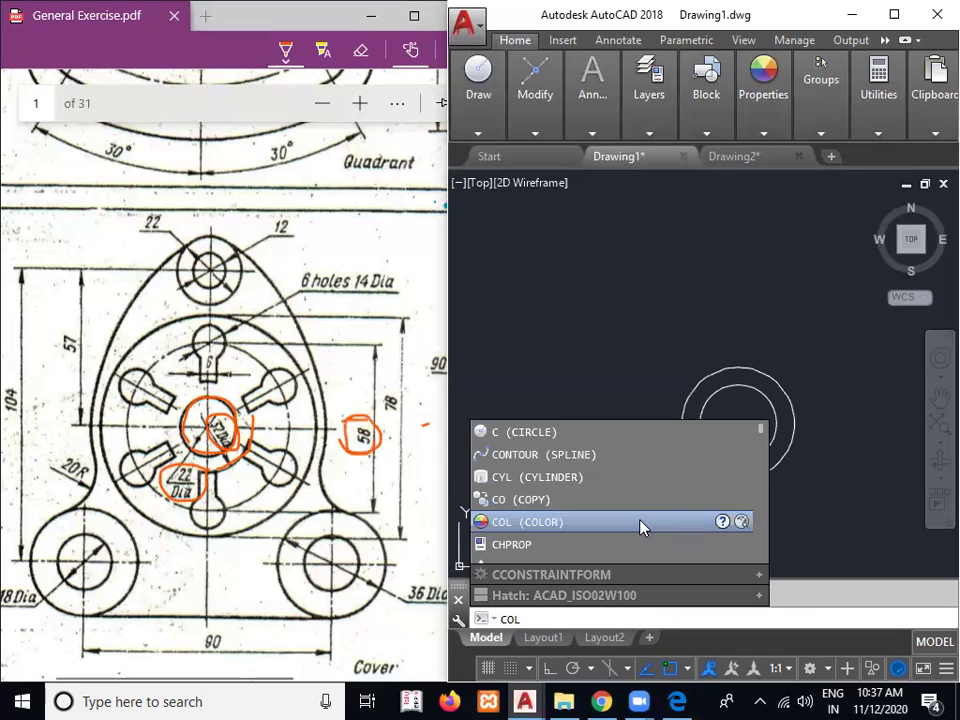
{"action": "key", "text": "Return"}
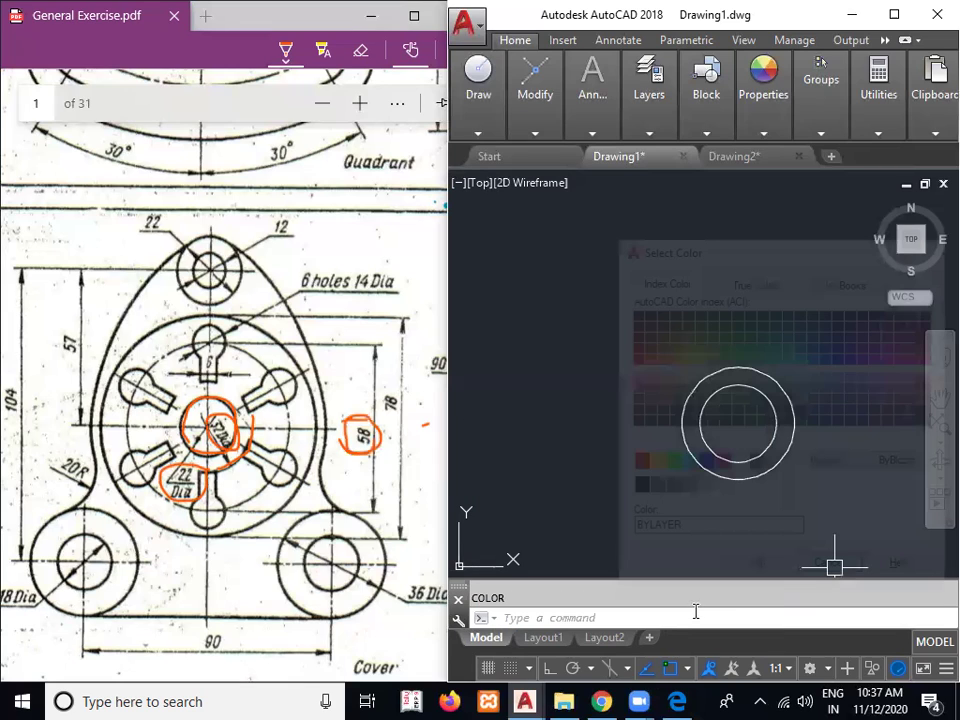
{"action": "key", "text": "Escape"}
Draw a 58-diameter circle concentric with the 22 and 32-diameter circles
{"action": "type", "text": "c"}
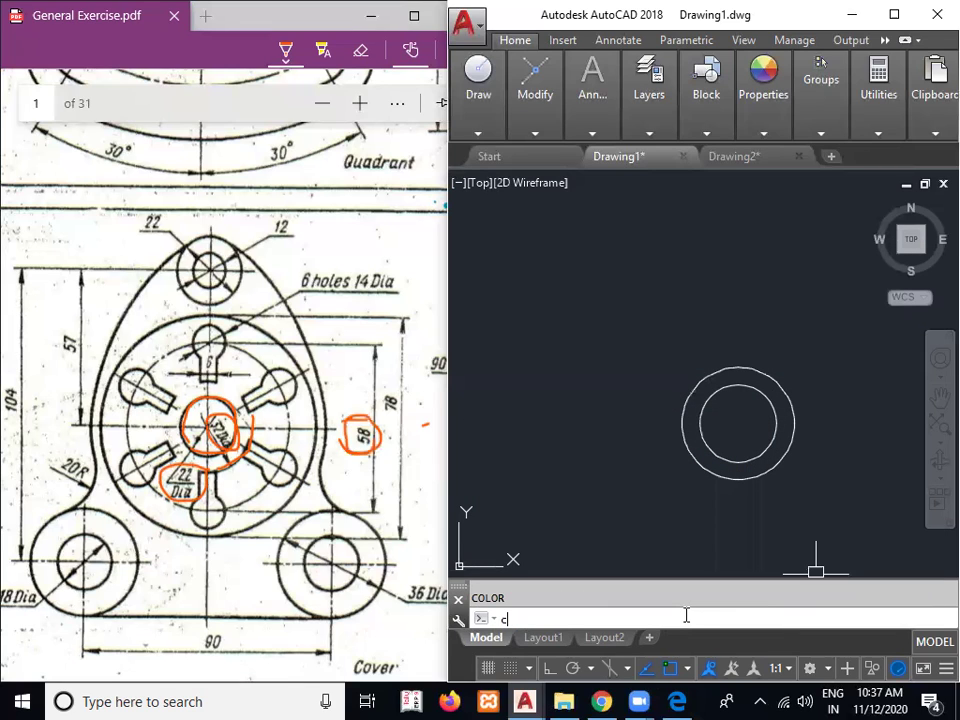
{"action": "key", "text": "Return"}
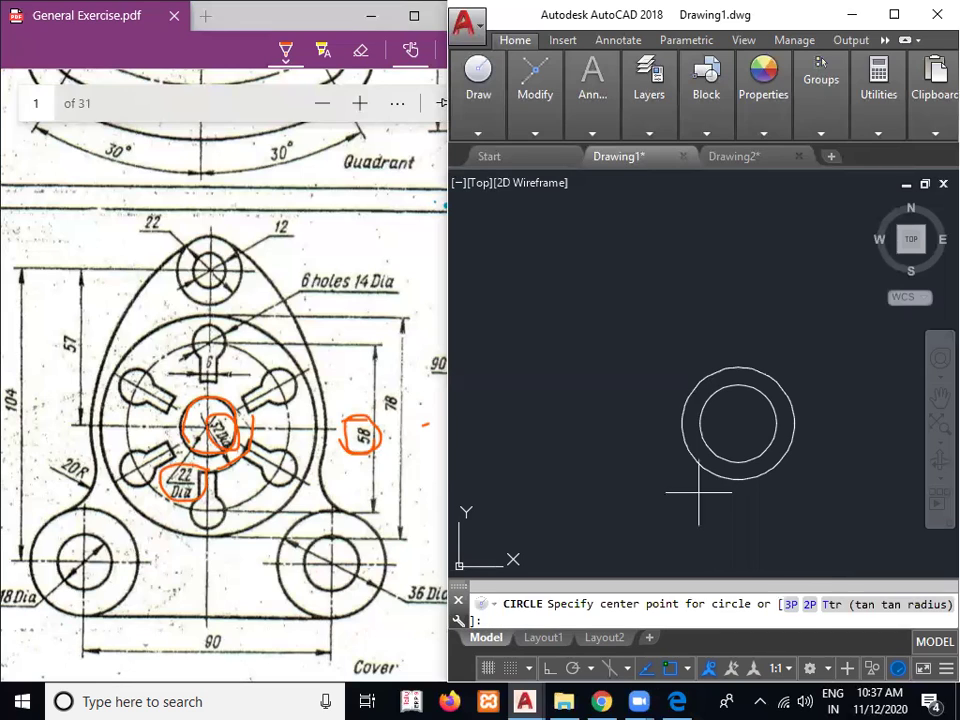
{"action": "left_click", "coordinate": [738, 424]}
{"action": "type", "text": "d"}
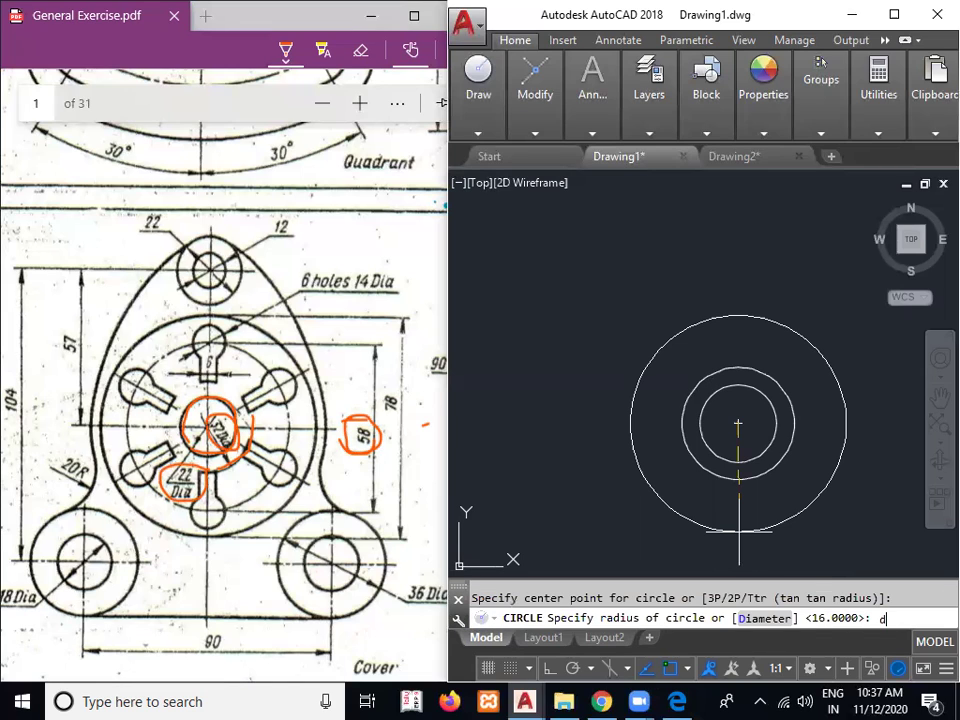
{"action": "key", "text": "Return"}
{"action": "type", "text": "58"}
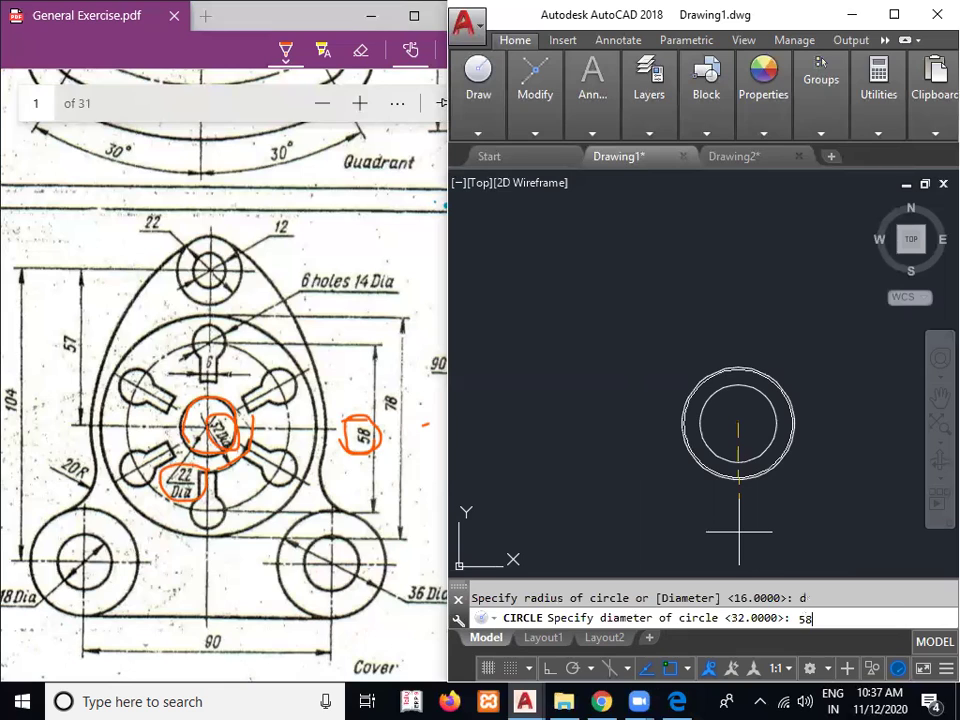
{"action": "key", "text": "Return"}
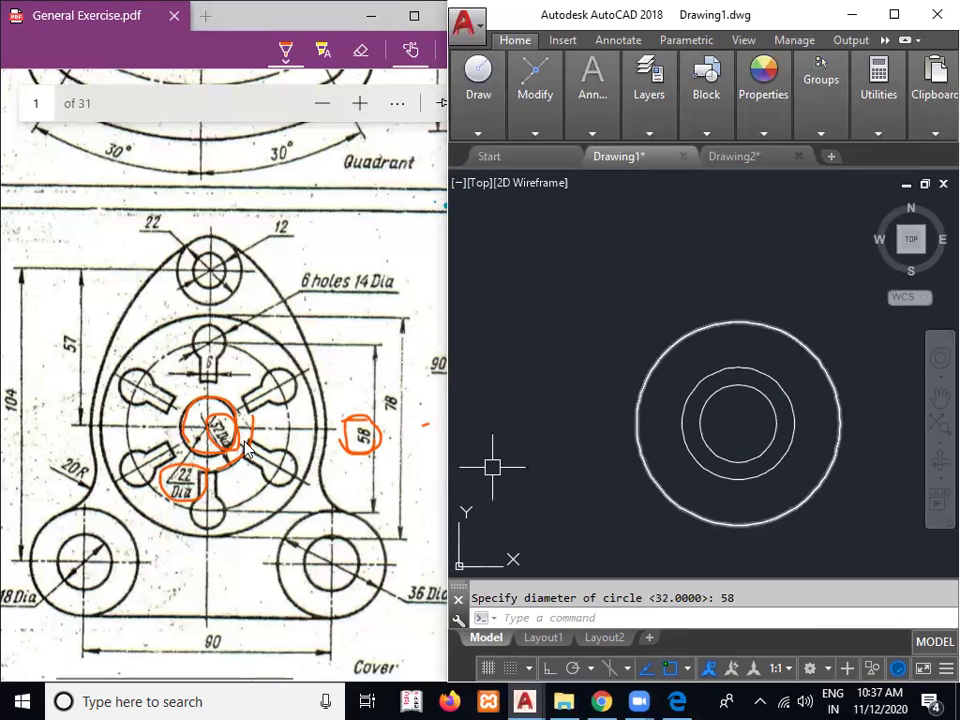
Underline the 6 holes 14 Dia note in the PDF and draw a 14-diameter circle in AutoCAD on the 58-diameter circle's top quadrant
{"action": "left_click_drag", "start_coordinate": [301, 295], "coordinate": [400, 296]}
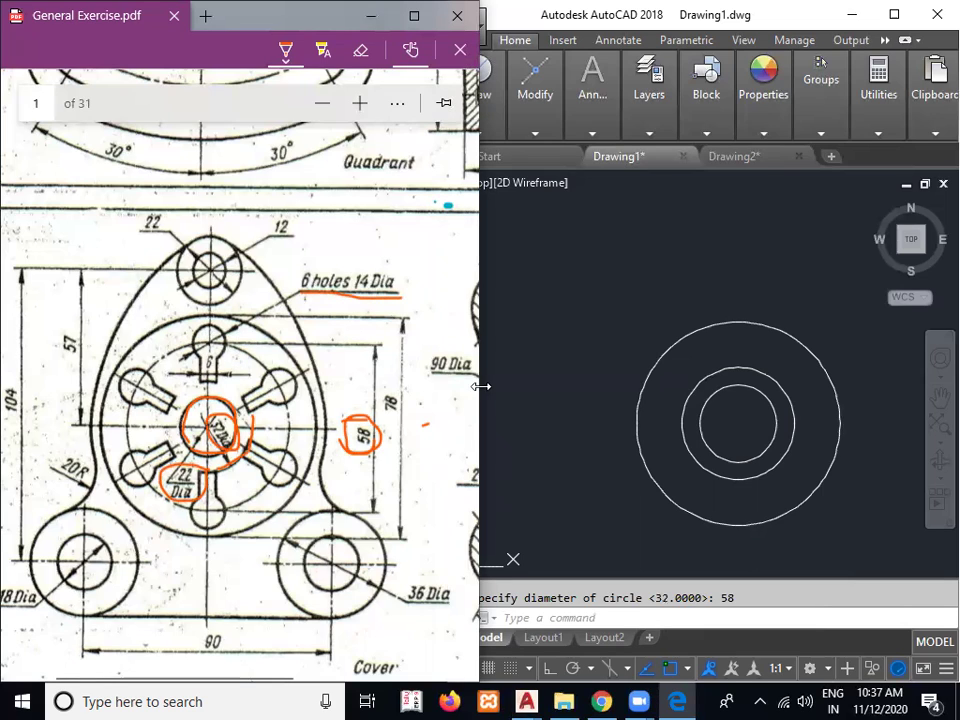
{"action": "left_click", "coordinate": [540, 435]}
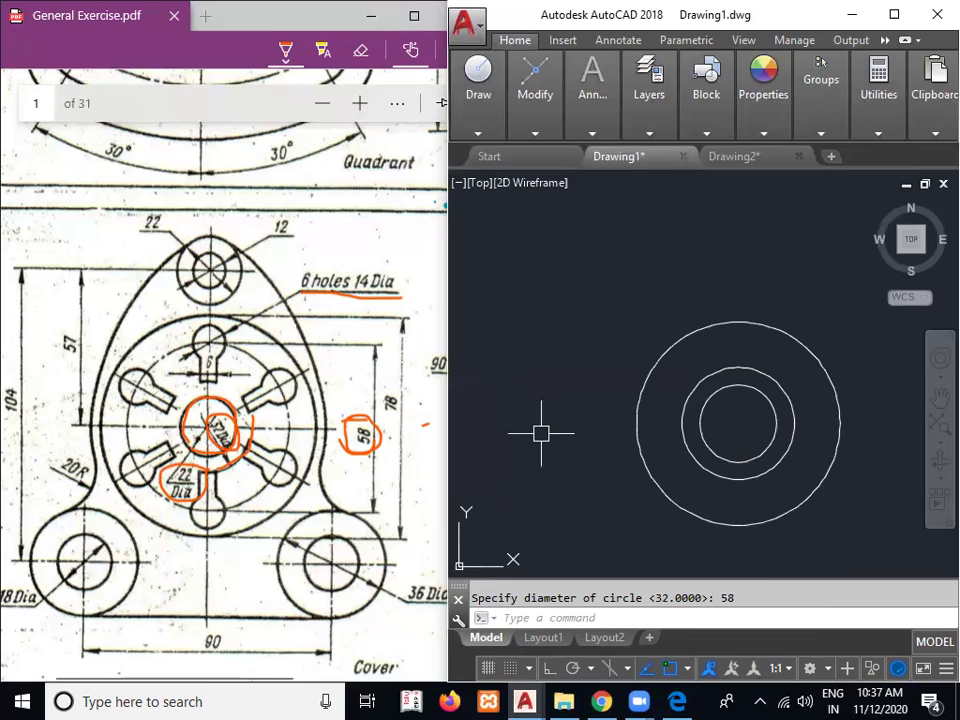
{"action": "type", "text": "c"}
{"action": "key", "text": "Return"}
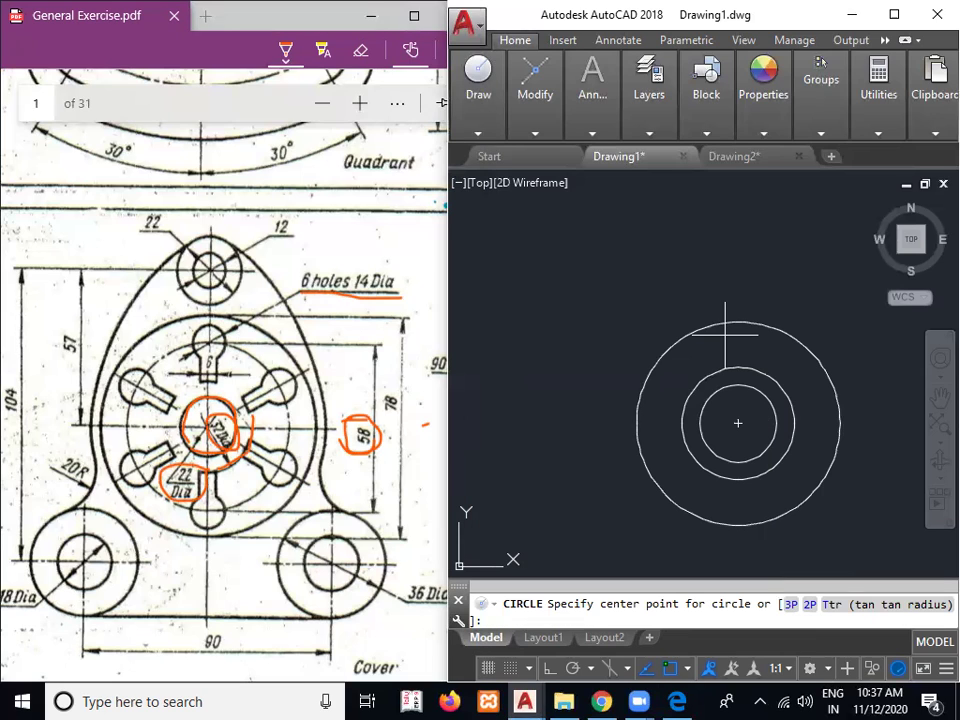
{"action": "left_click", "coordinate": [738, 323]}
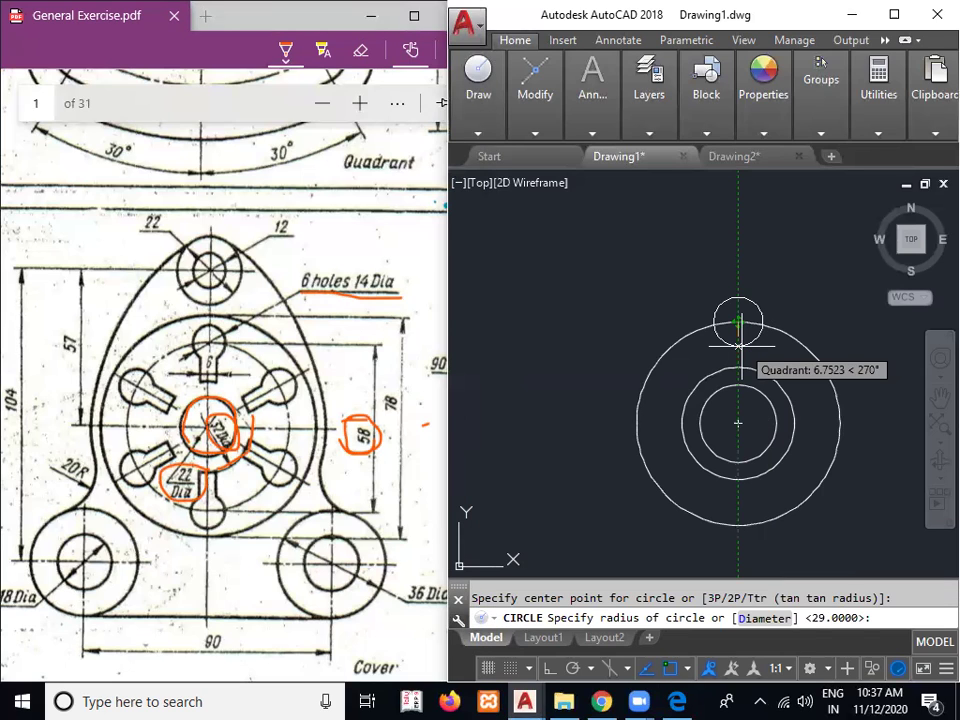
{"action": "type", "text": "d"}
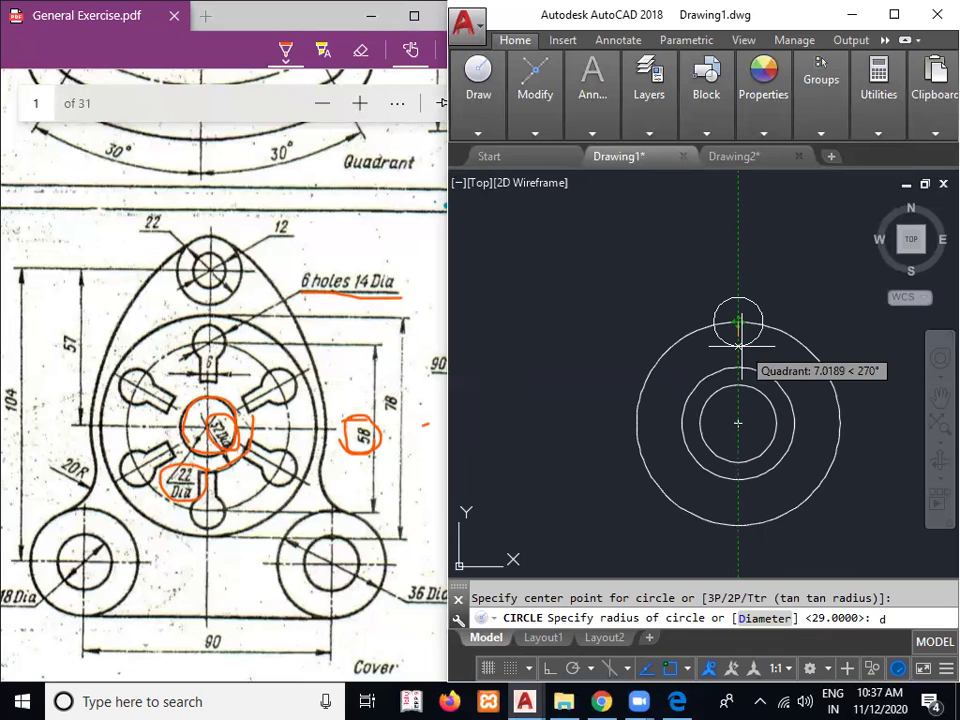
{"action": "key", "text": "Return"}
{"action": "type", "text": "14"}
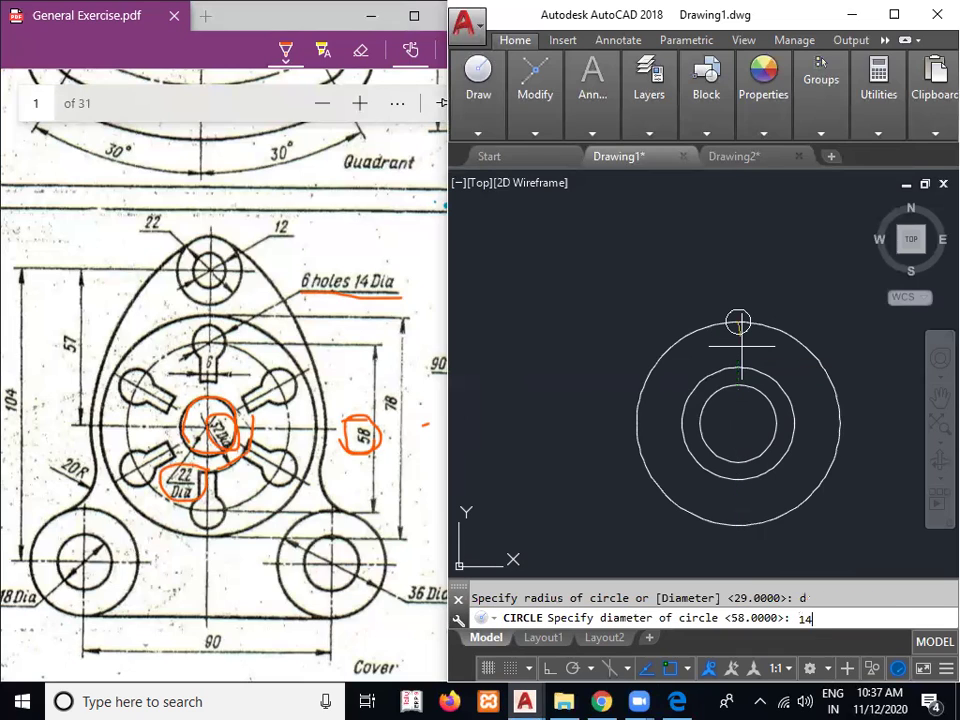
{"action": "key", "text": "Return"}
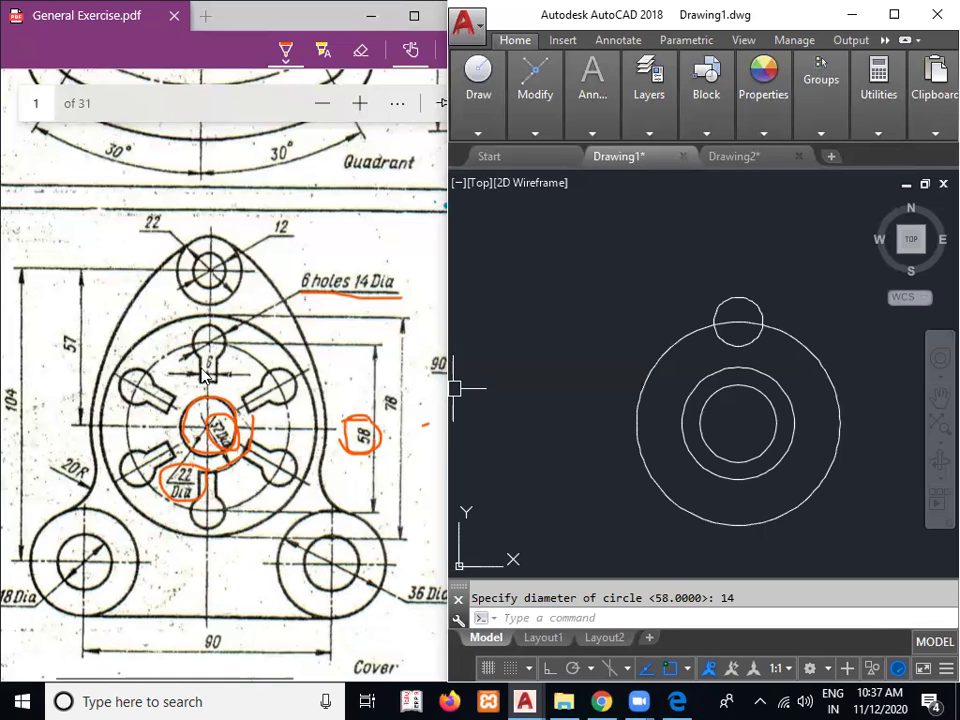
Circle the slot width 6 in the PDF and draw a line in AutoCAD from the 14-diameter circle's center to the common center
{"action": "left_click_drag", "start_coordinate": [193, 362], "coordinate": [200, 356]}
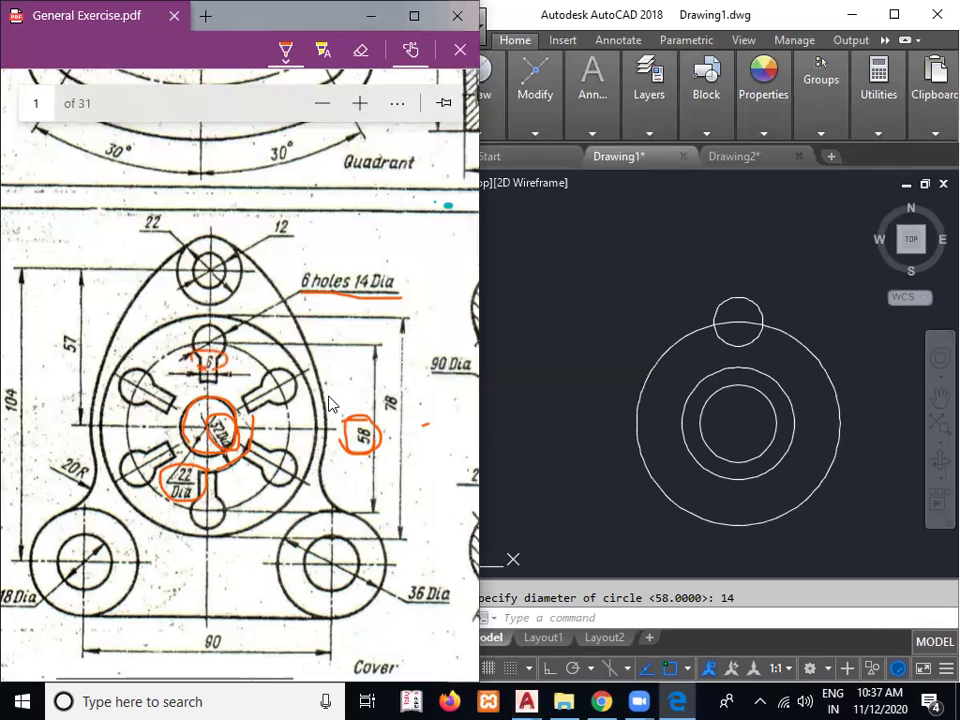
{"action": "left_click", "coordinate": [568, 486]}
{"action": "type", "text": "l"}
{"action": "key", "text": "Return"}
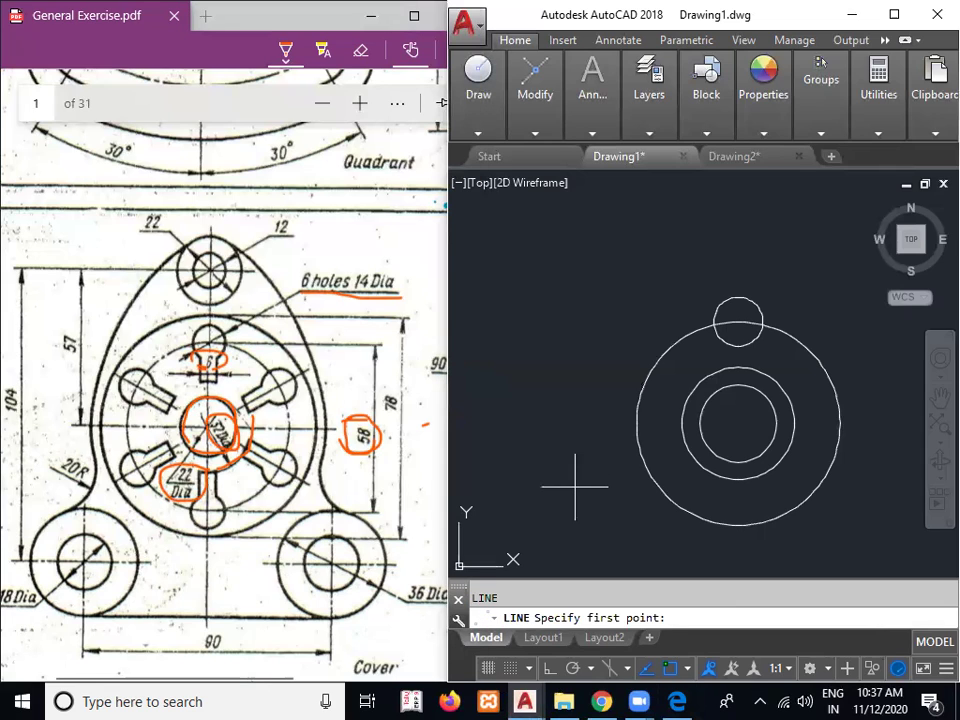
{"action": "left_click", "coordinate": [733, 346]}
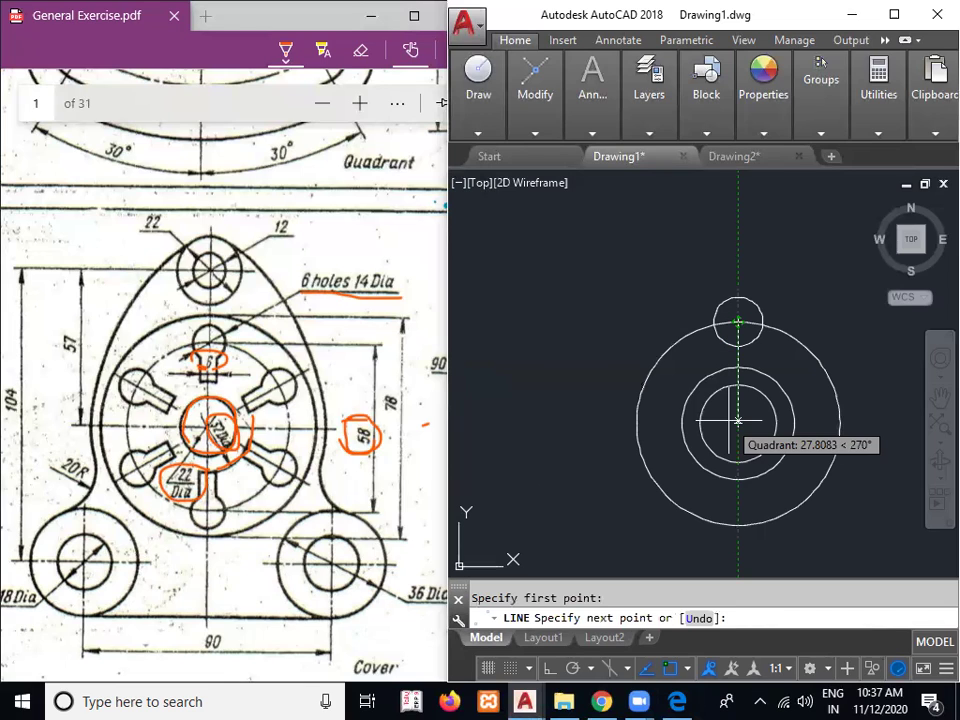
{"action": "left_click", "coordinate": [738, 423]}
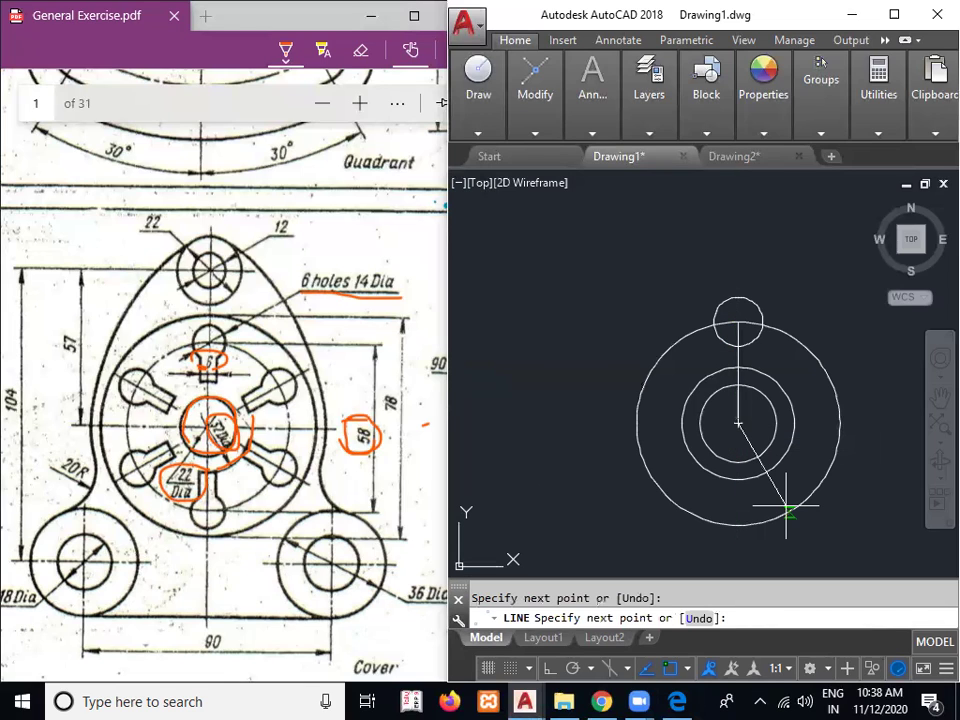
{"action": "key", "text": "Escape"}
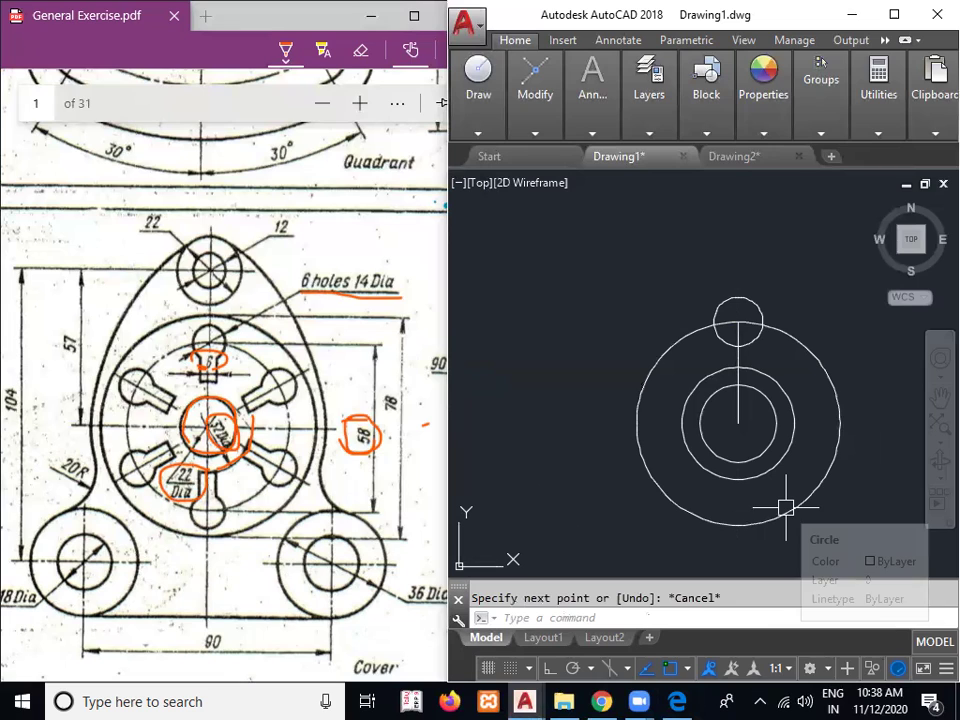
Offset the vertical center line by 3 to both sides to form the slot edges
{"action": "type", "text": "o"}
{"action": "key", "text": "Return"}
{"action": "type", "text": "3"}
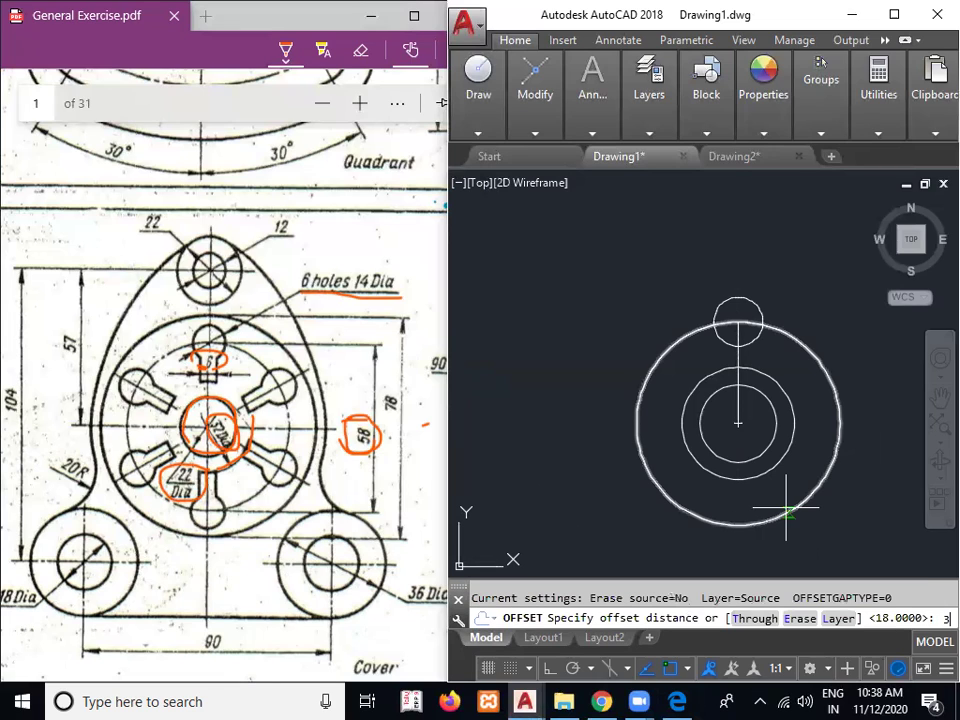
{"action": "key", "text": "Return"}
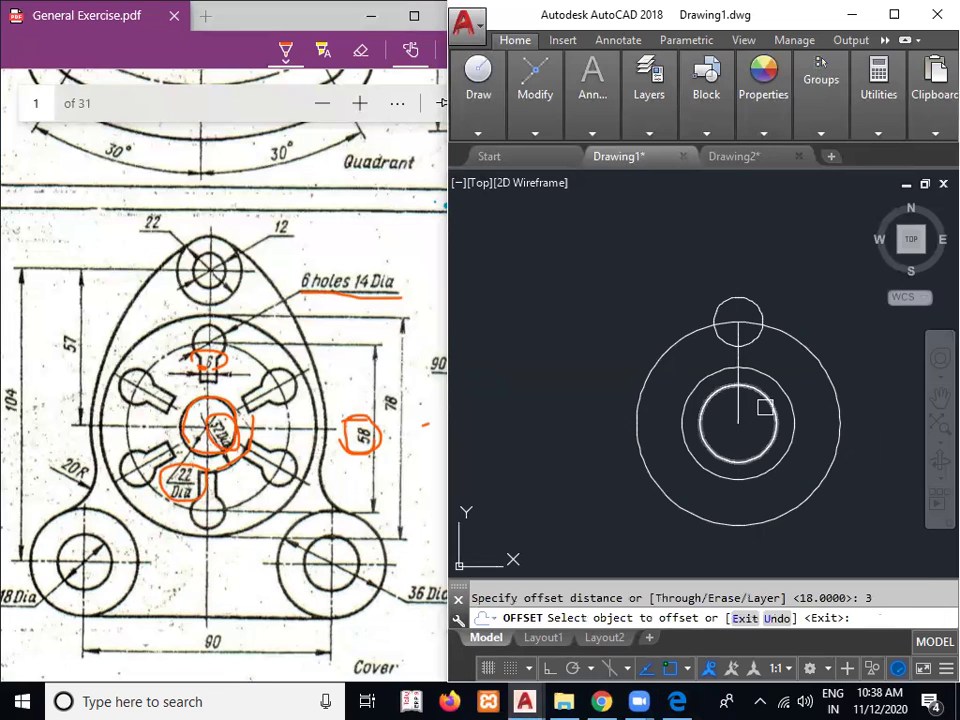
{"action": "left_click", "coordinate": [738, 408]}
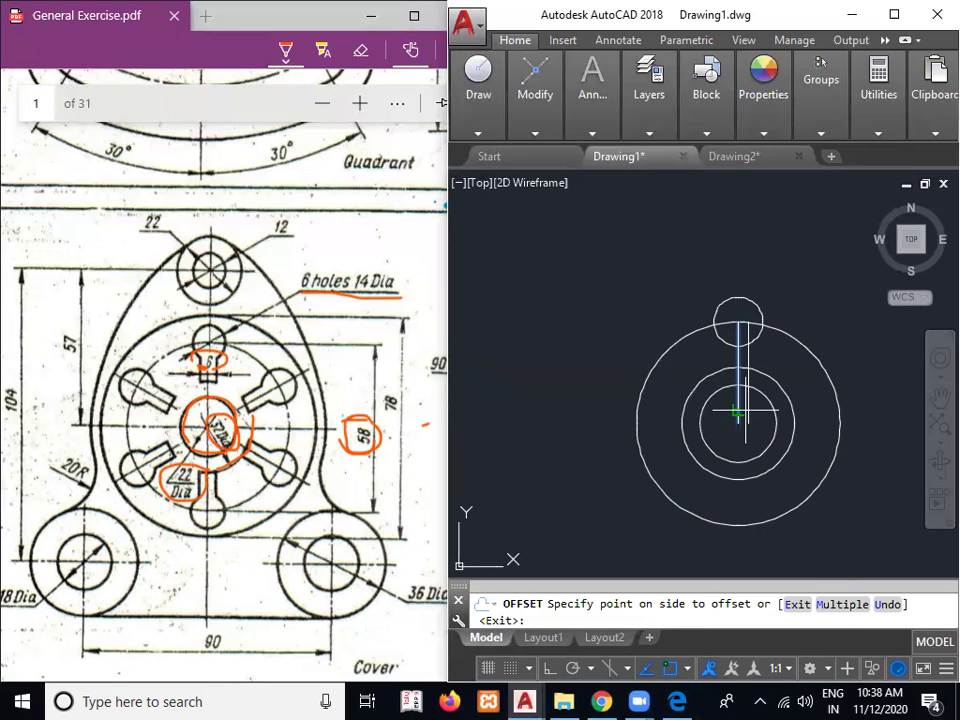
{"action": "left_click", "coordinate": [824, 407]}
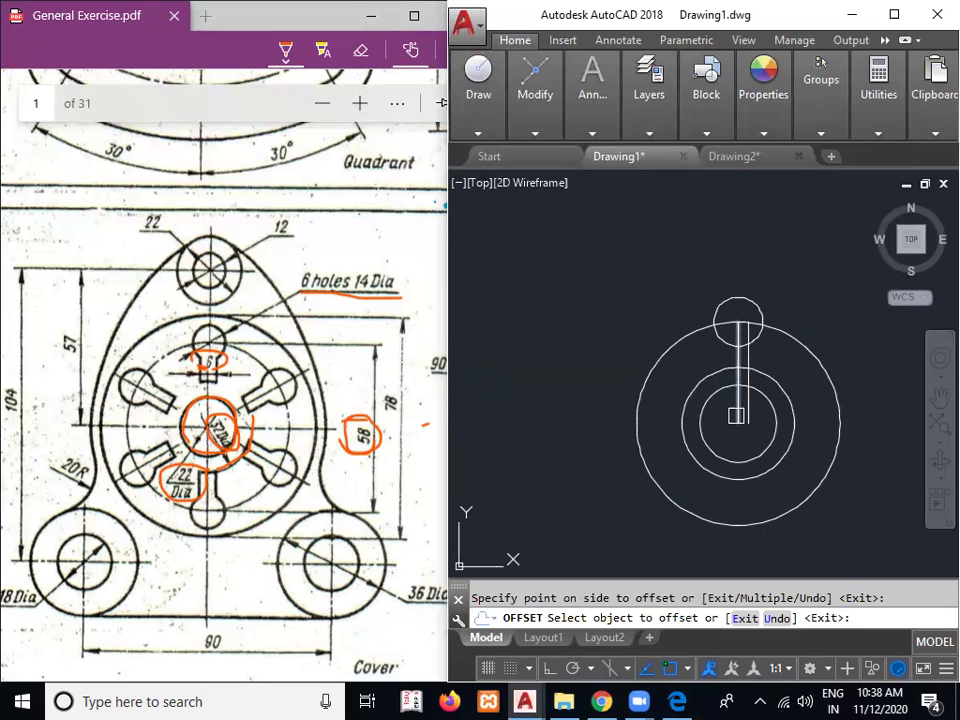
{"action": "left_click", "coordinate": [737, 415]}
{"action": "left_click", "coordinate": [708, 416]}
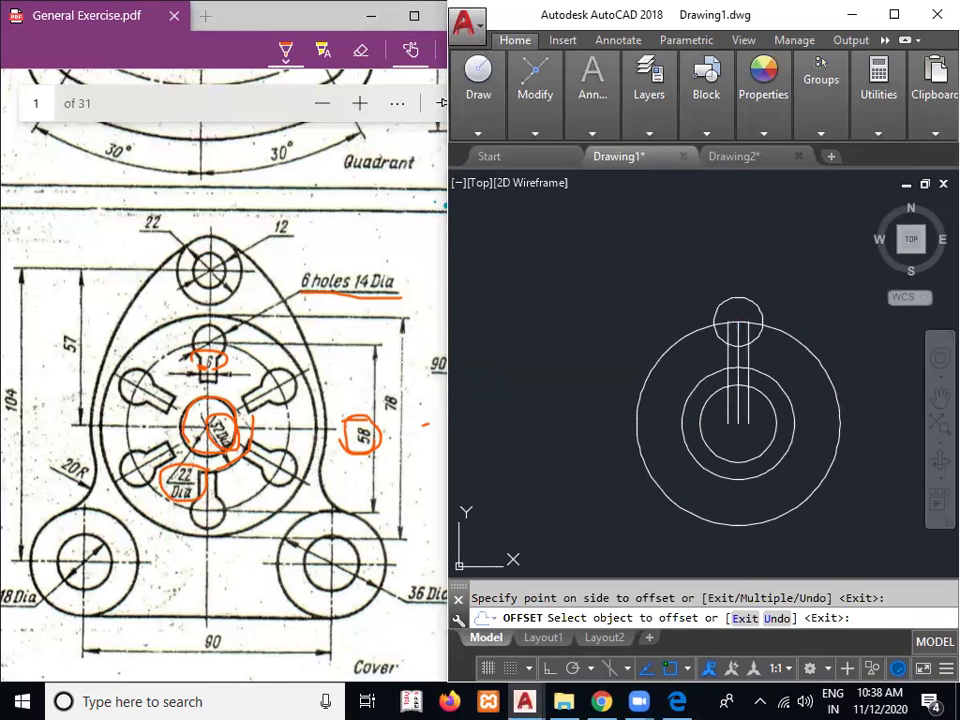
Finish offsetting and erase the middle vertical line between the two offset lines
{"action": "key", "text": "Return"}
{"action": "scroll", "coordinate": [740, 365], "scroll_direction": "up", "scroll_amount": 2}
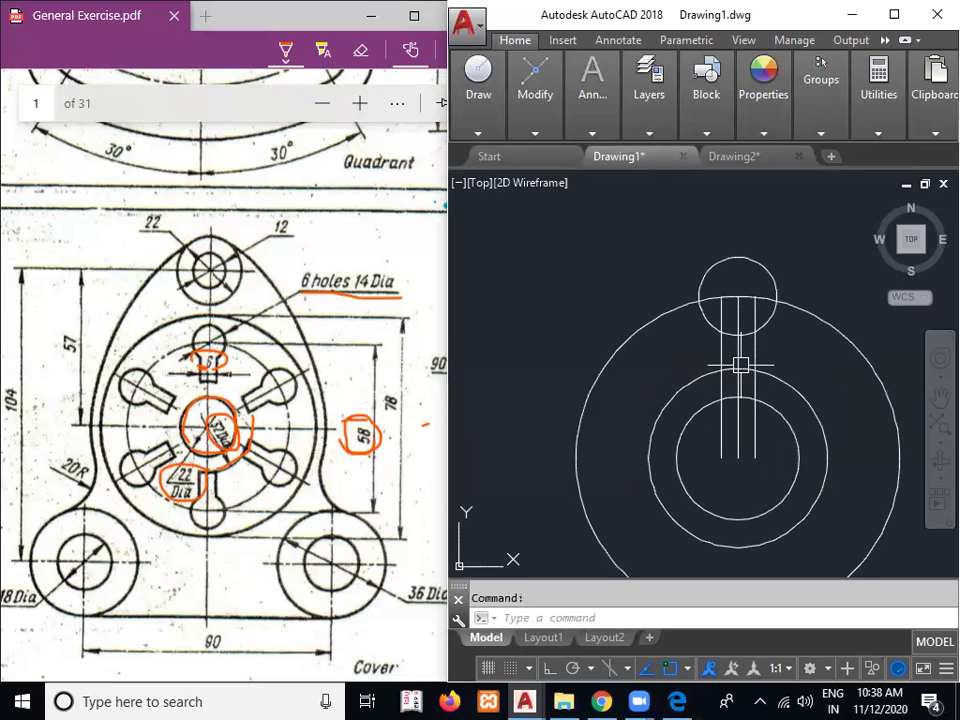
{"action": "left_click", "coordinate": [739, 362]}
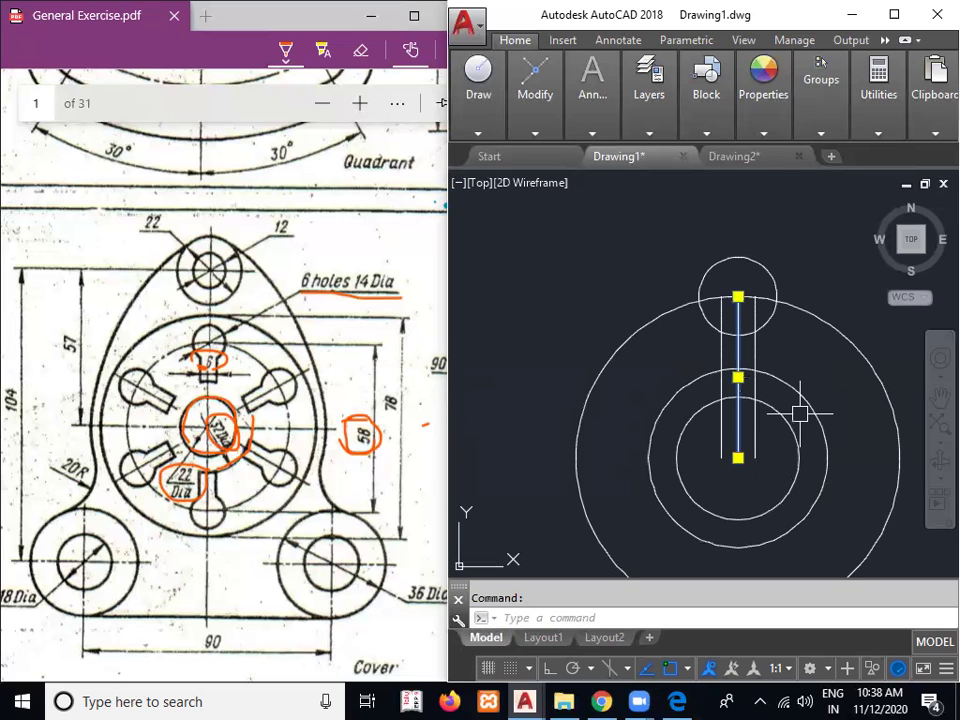
{"action": "key", "text": "Delete"}
Trim the lower ends of both vertical slot lines using the middle circle as the cutting edge
{"action": "type", "text": "tr"}
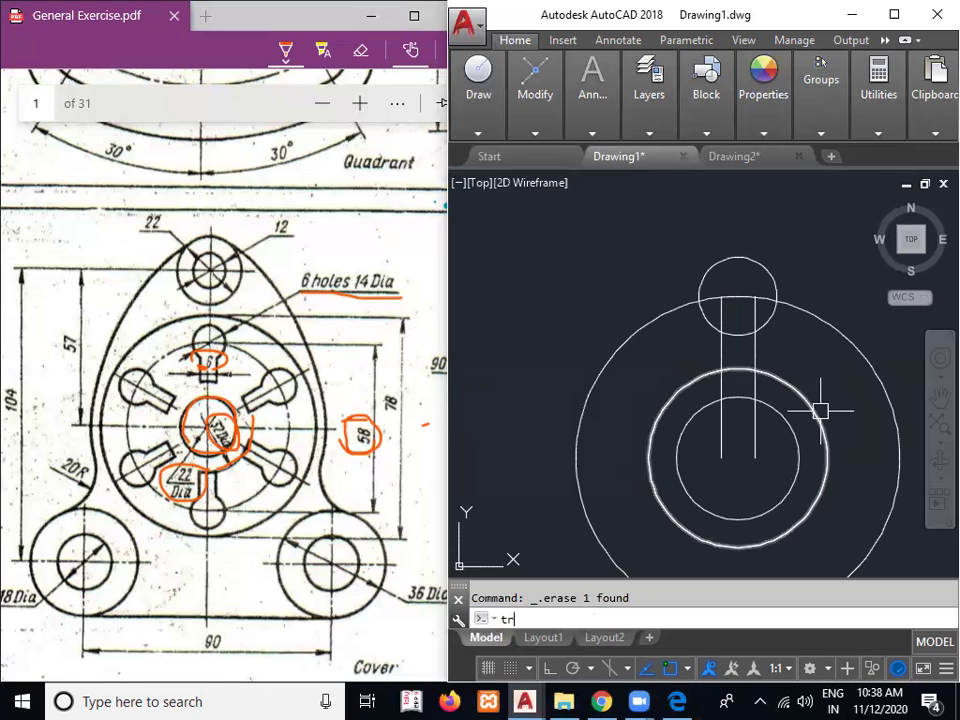
{"action": "key", "text": "Return"}
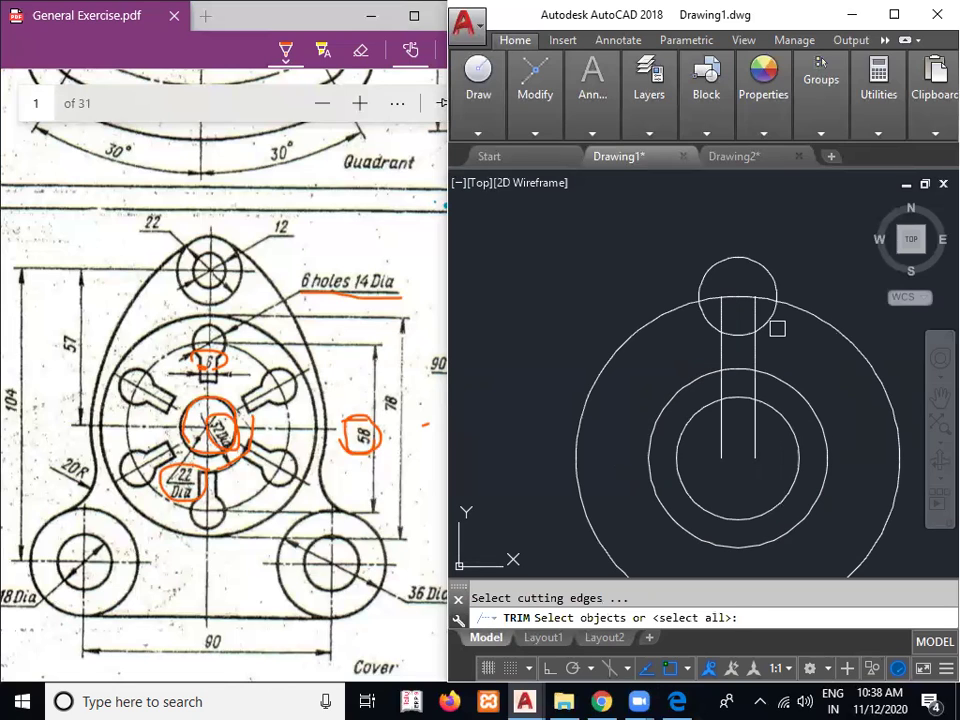
{"action": "left_click", "coordinate": [780, 374]}
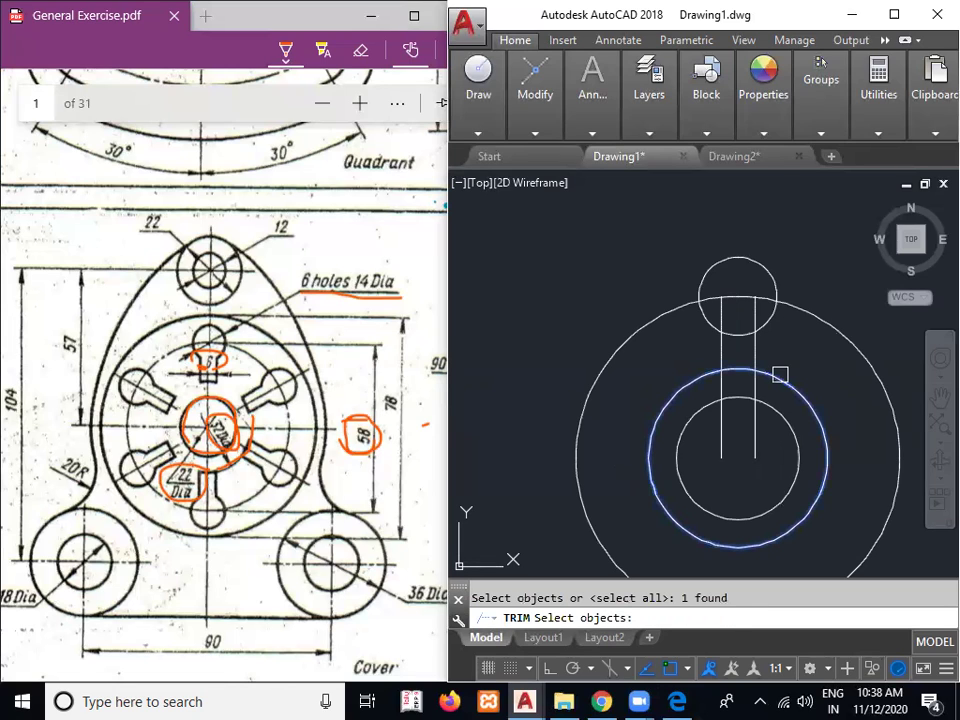
{"action": "key", "text": "Return"}
{"action": "left_click", "coordinate": [760, 386]}
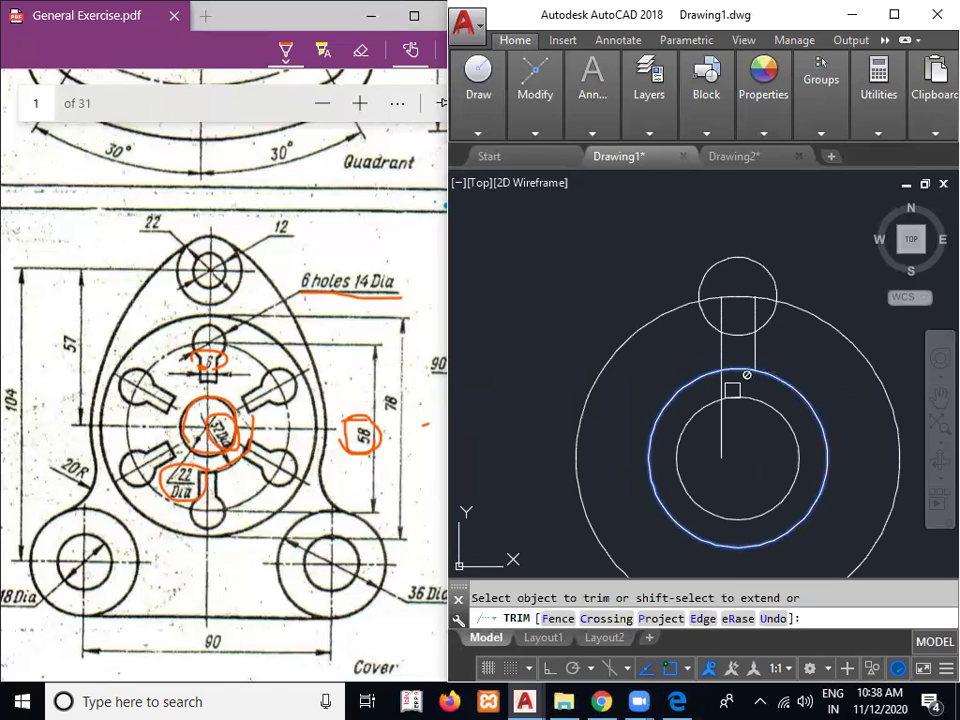
{"action": "left_click", "coordinate": [726, 390]}
{"action": "key", "text": "Return"}
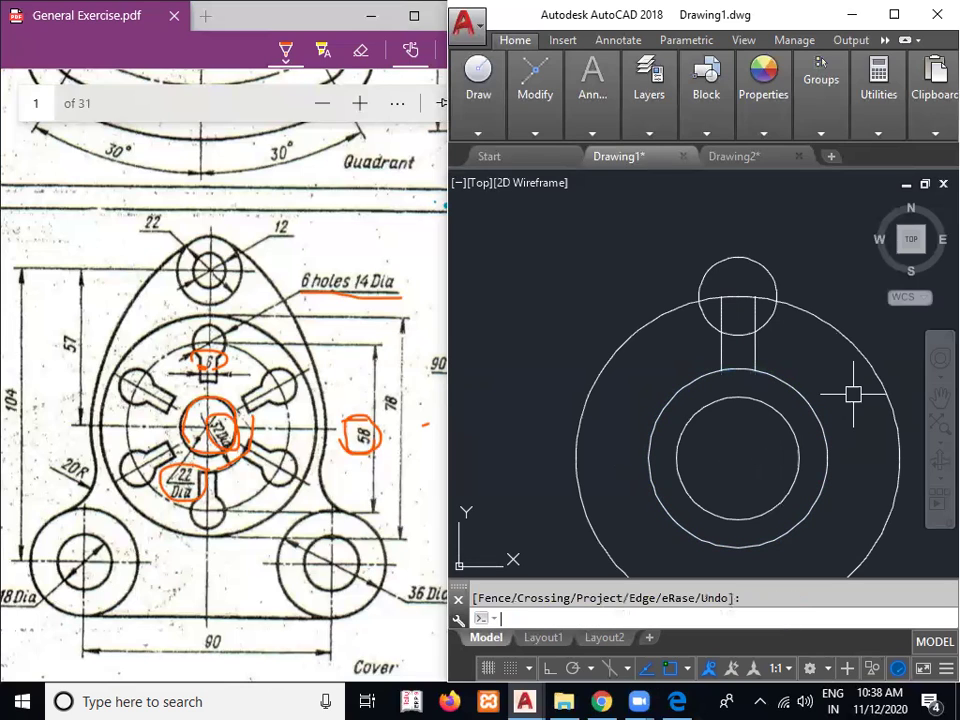
Trim away the parts of both vertical slot lines that lie inside the small upper circle
{"action": "key", "text": "Return"}
{"action": "left_click", "coordinate": [771, 311]}
{"action": "key", "text": "Return"}
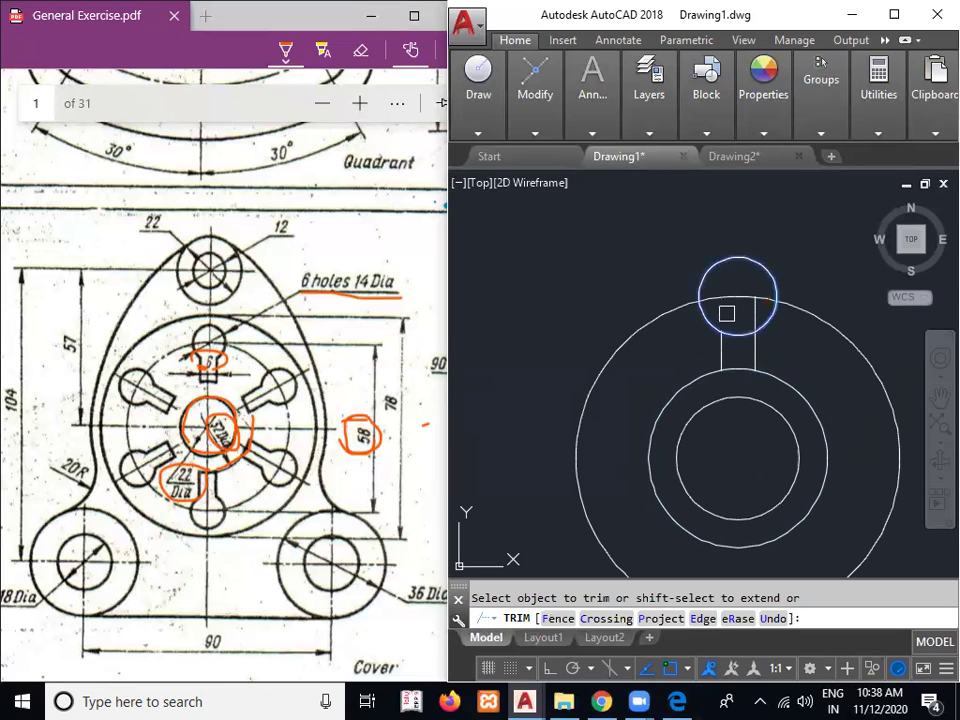
{"action": "left_click", "coordinate": [823, 357]}
{"action": "left_click", "coordinate": [823, 357]}
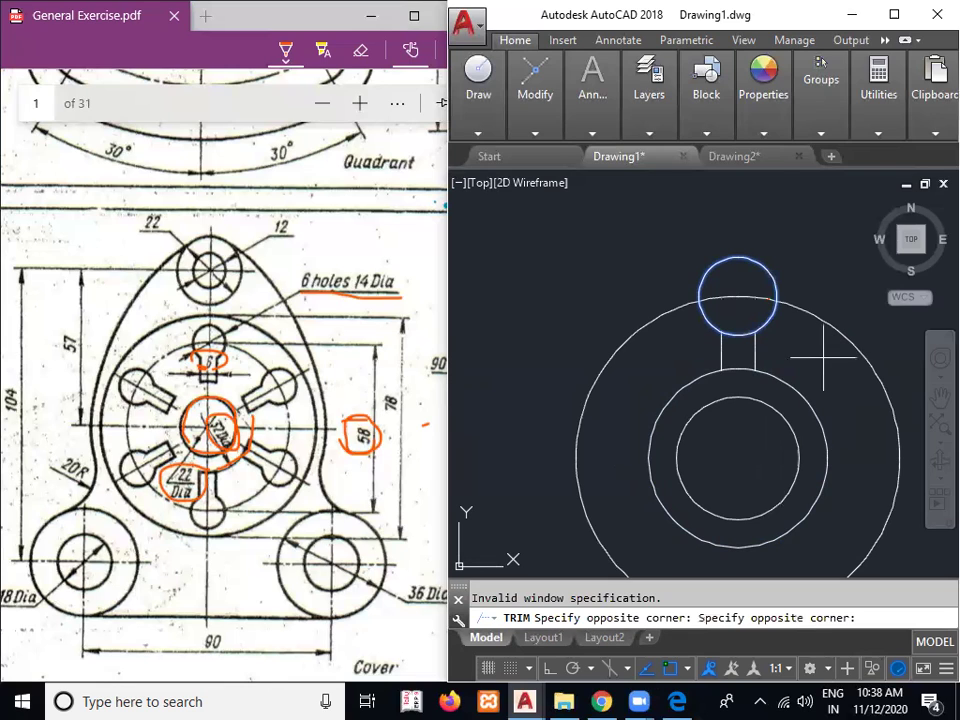
{"action": "left_click", "coordinate": [823, 357]}
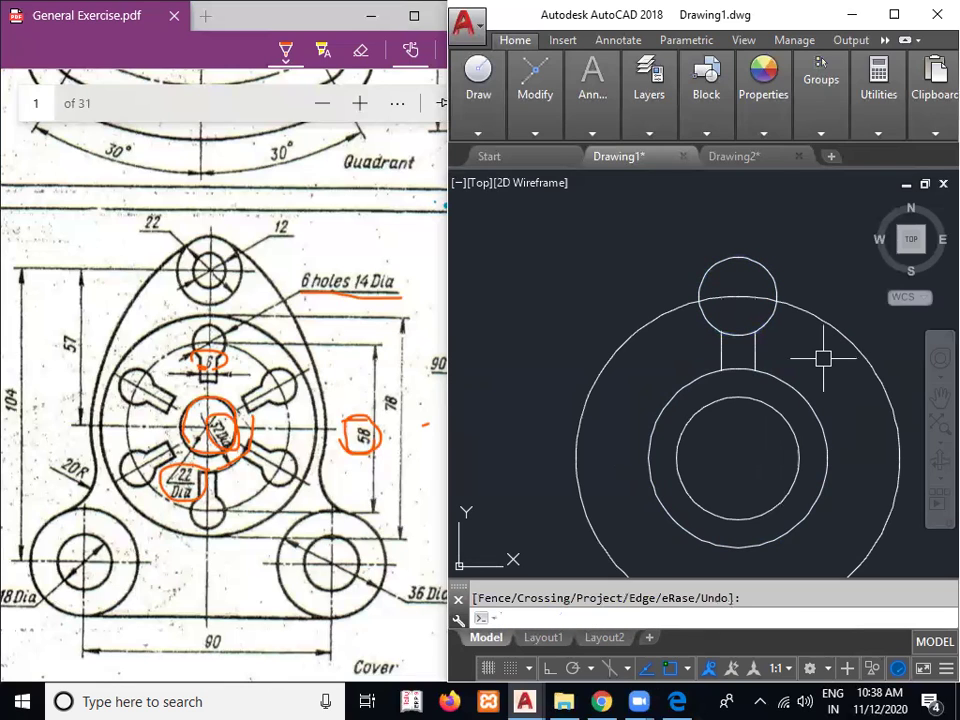
Using the two slot lines as cutting edges, trim the middle circle outside them and the small circle's arc between them to form a keyhole slot
{"action": "key", "text": "Return"}
{"action": "left_click", "coordinate": [727, 349]}
{"action": "left_click", "coordinate": [752, 349]}
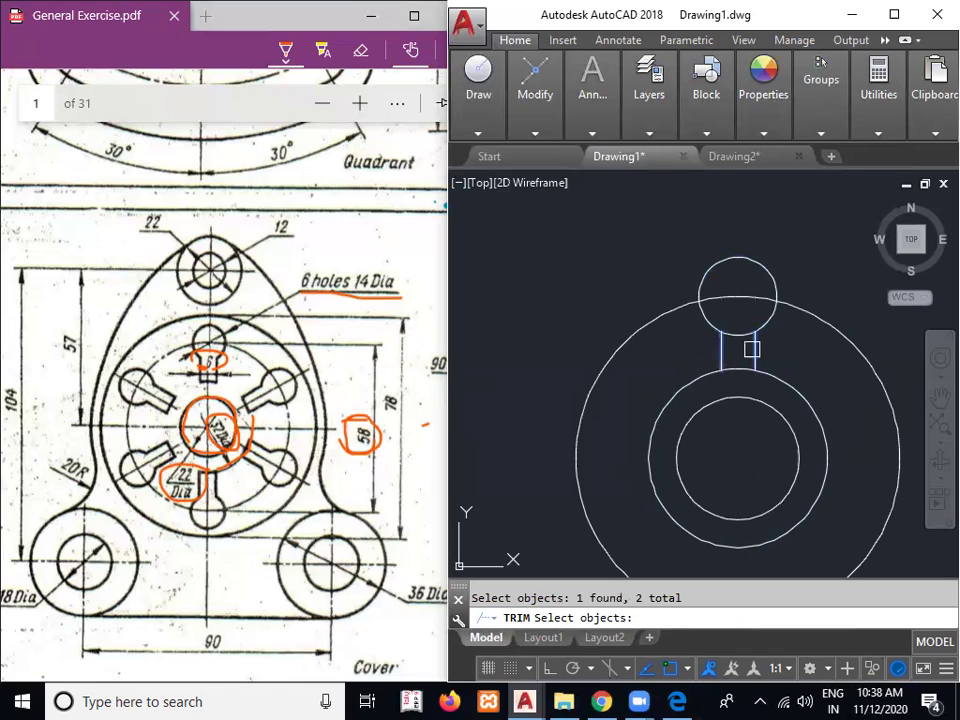
{"action": "key", "text": "Return"}
{"action": "left_click", "coordinate": [777, 371]}
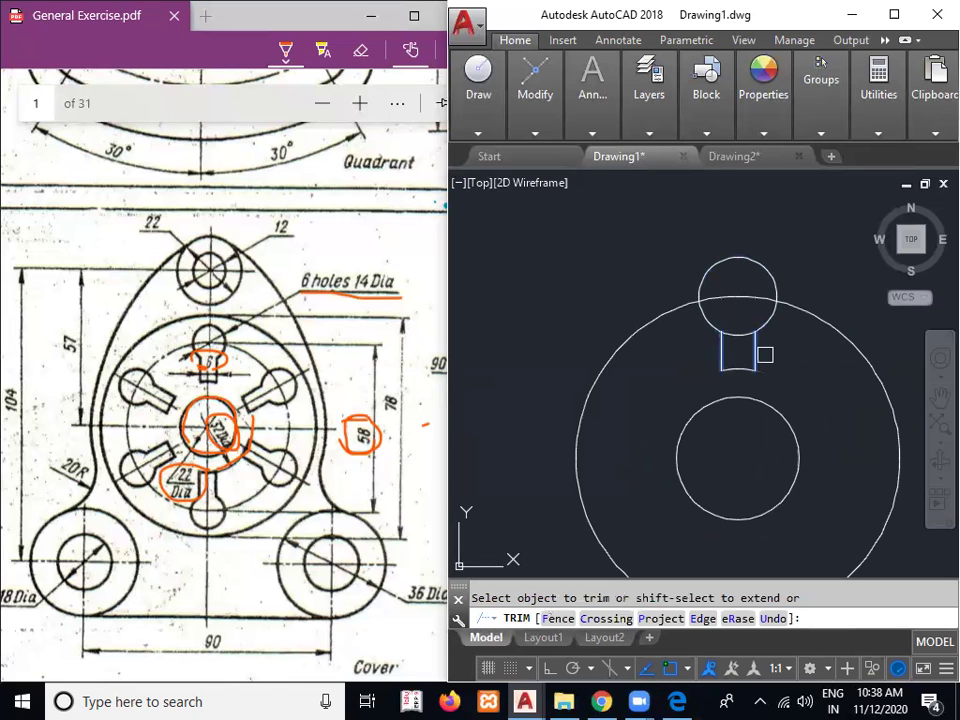
{"action": "key", "text": "Return"}
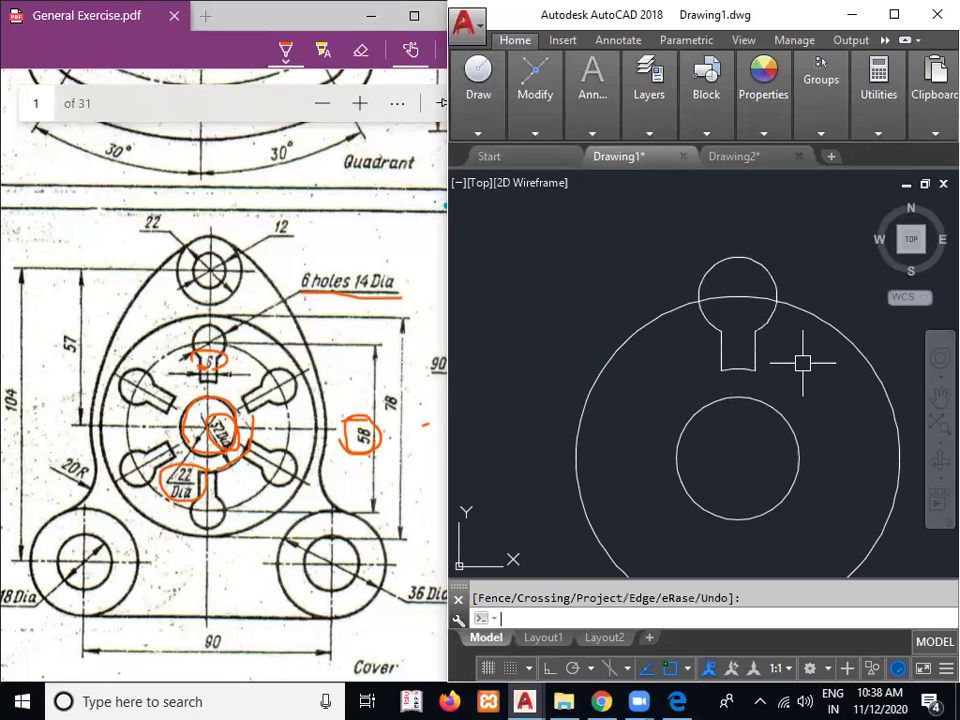
Create a polar array of 6 keyhole slots about the central circle's centre, and erase the pitch circle running through the holes
{"action": "type", "text": "array"}
{"action": "key", "text": "Return"}
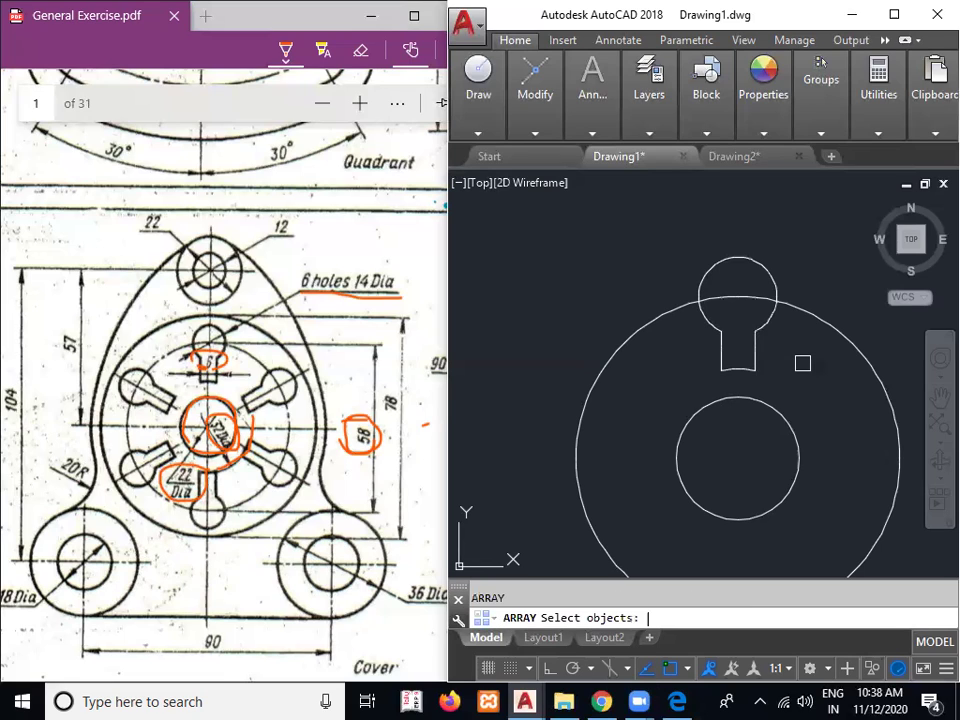
{"action": "left_click", "coordinate": [767, 317]}
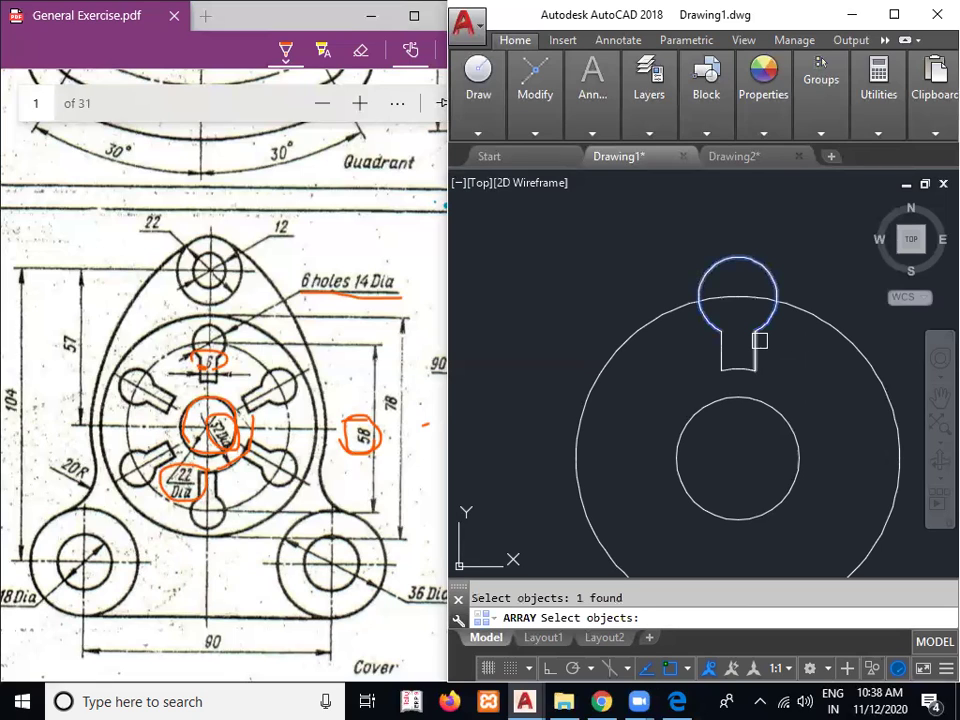
{"action": "left_click", "coordinate": [758, 340]}
{"action": "left_click", "coordinate": [740, 367]}
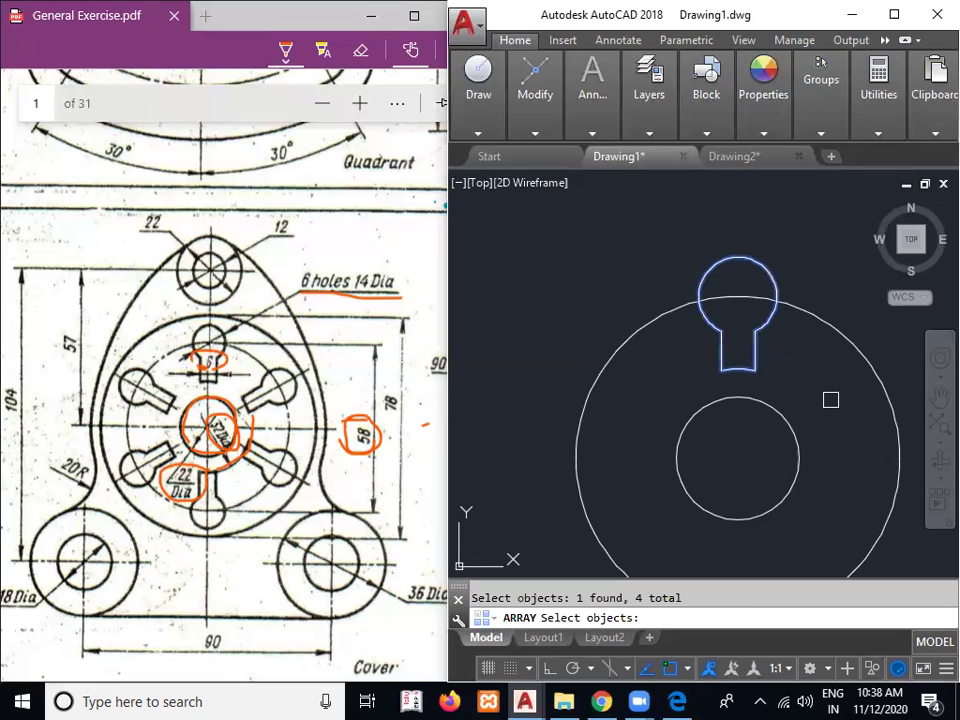
{"action": "key", "text": "Return"}
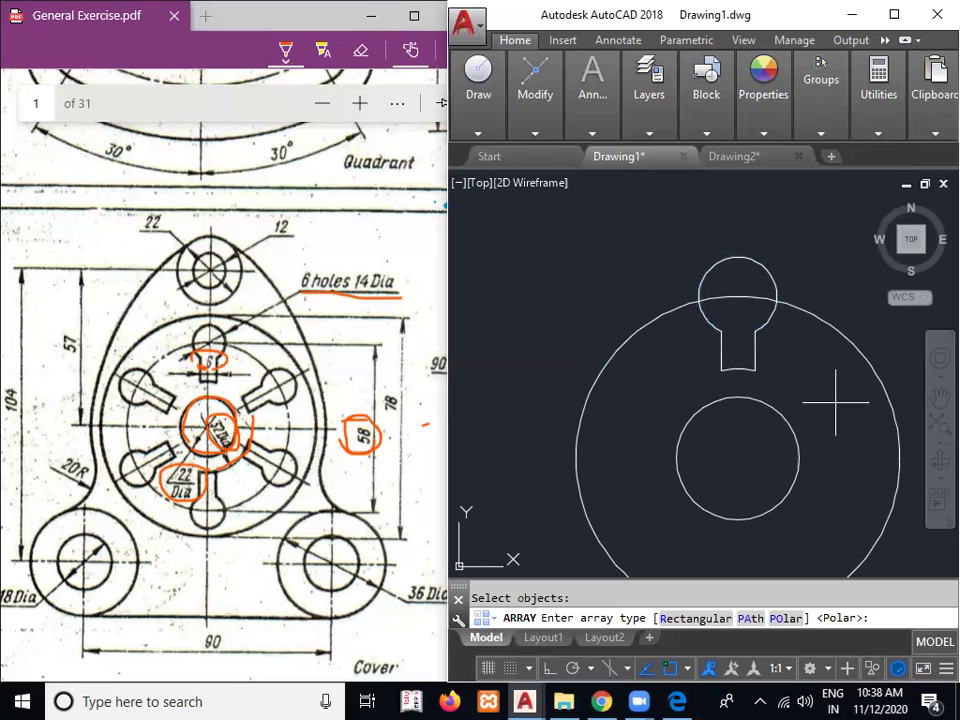
{"action": "type", "text": "po"}
{"action": "key", "text": "Return"}
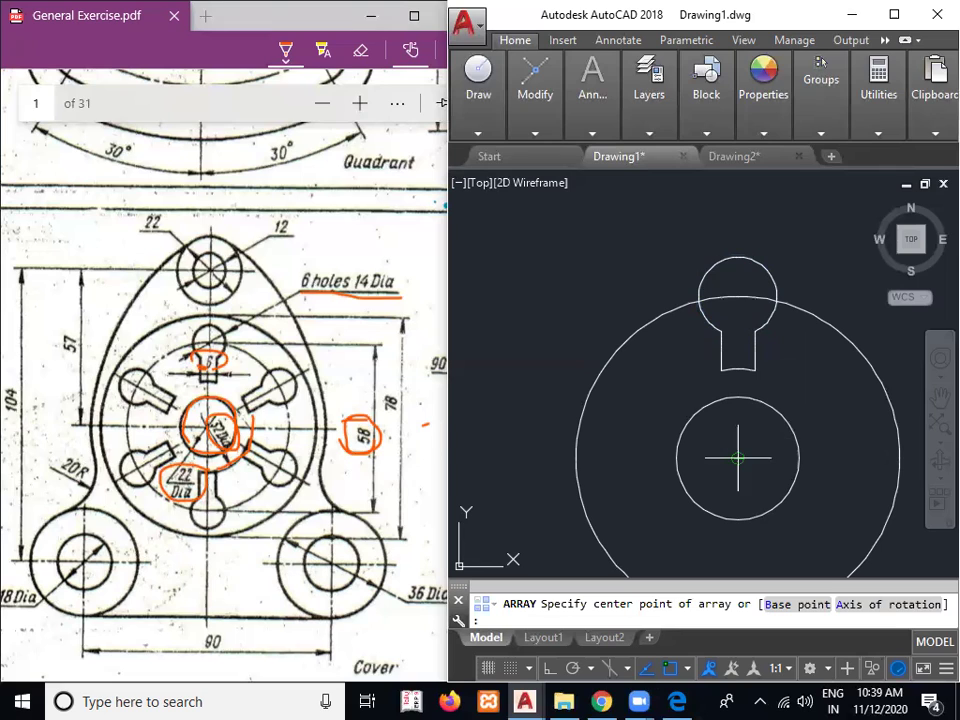
{"action": "left_click", "coordinate": [738, 458]}
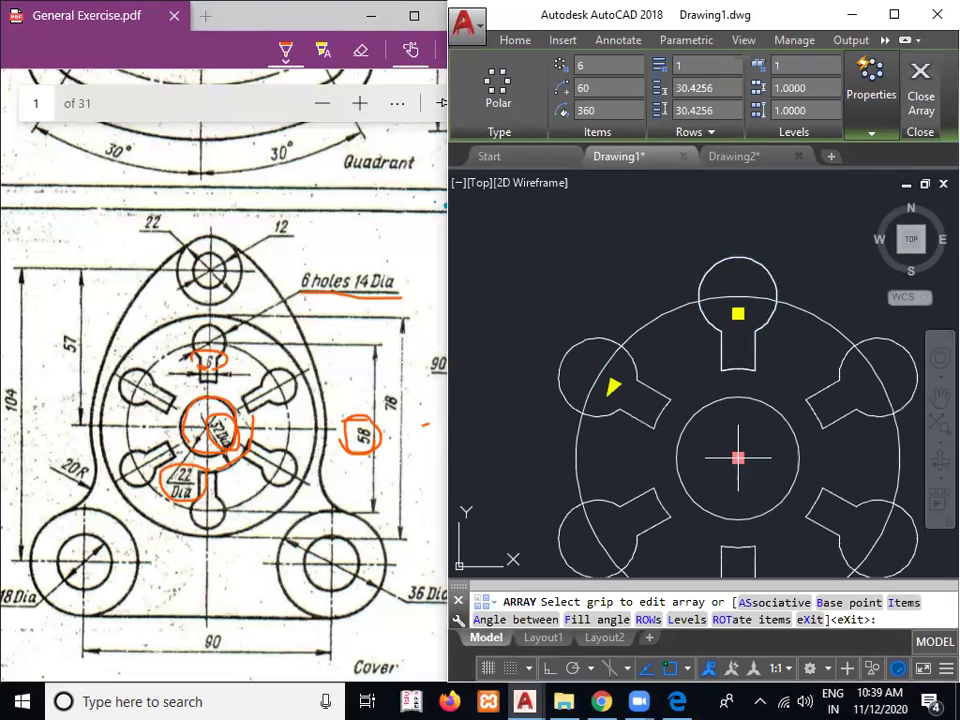
{"action": "scroll", "coordinate": [738, 400], "scroll_direction": "down", "scroll_amount": 2}
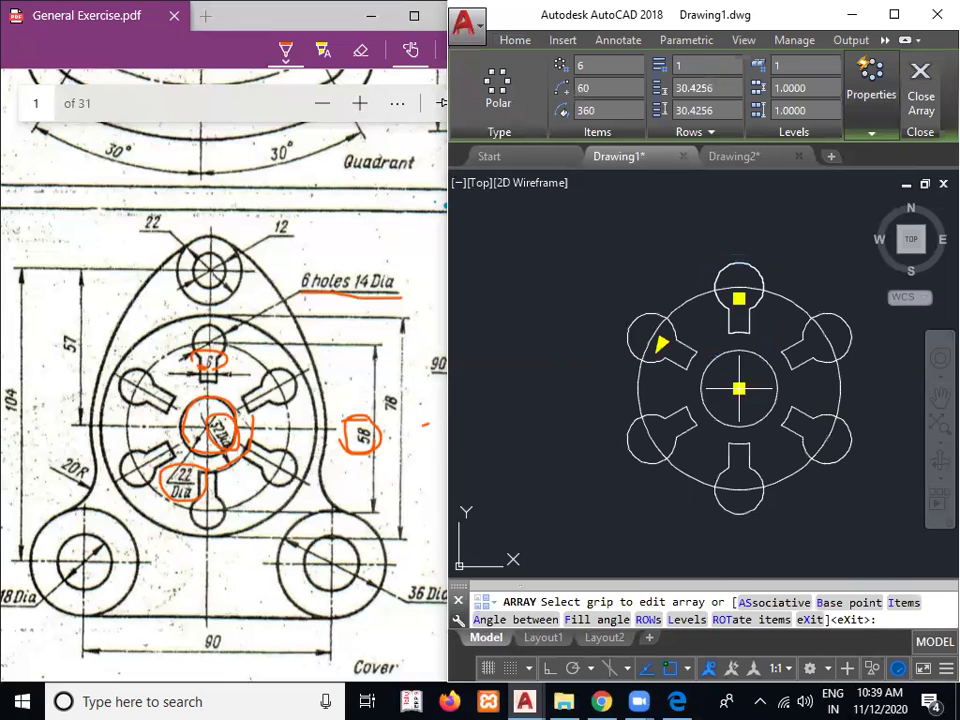
{"action": "key", "text": "Return"}
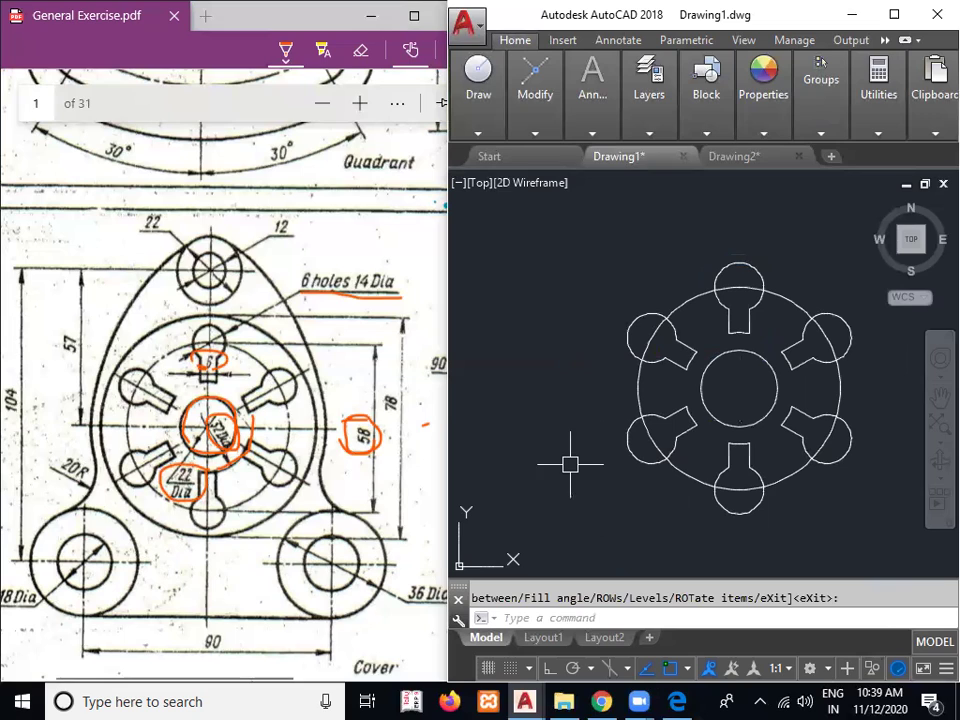
{"action": "left_click", "coordinate": [787, 480]}
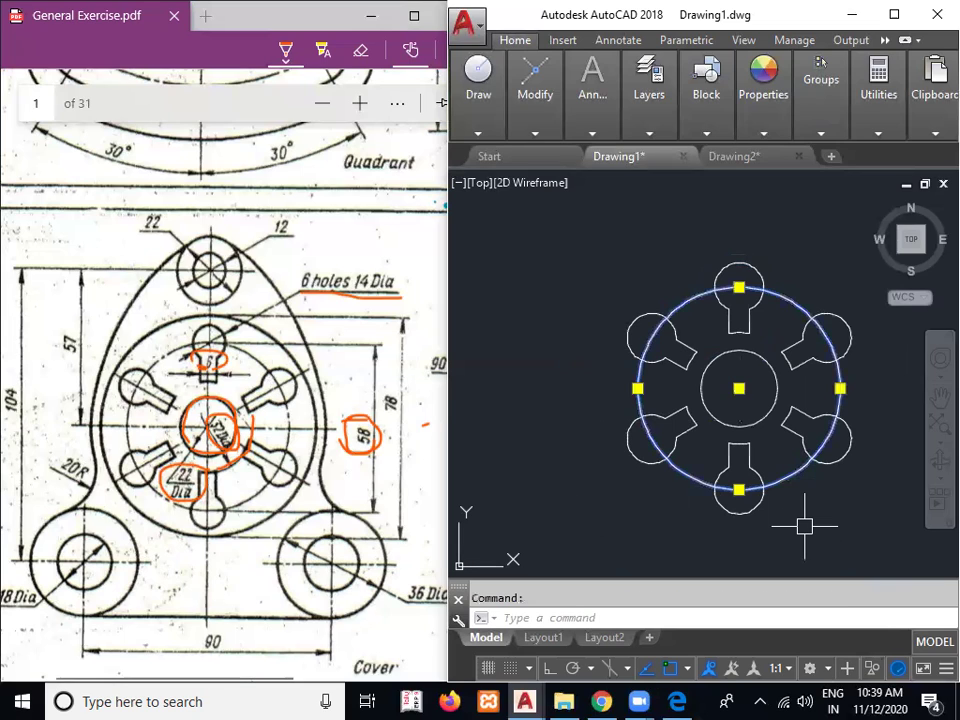
{"action": "key", "text": "Delete"}
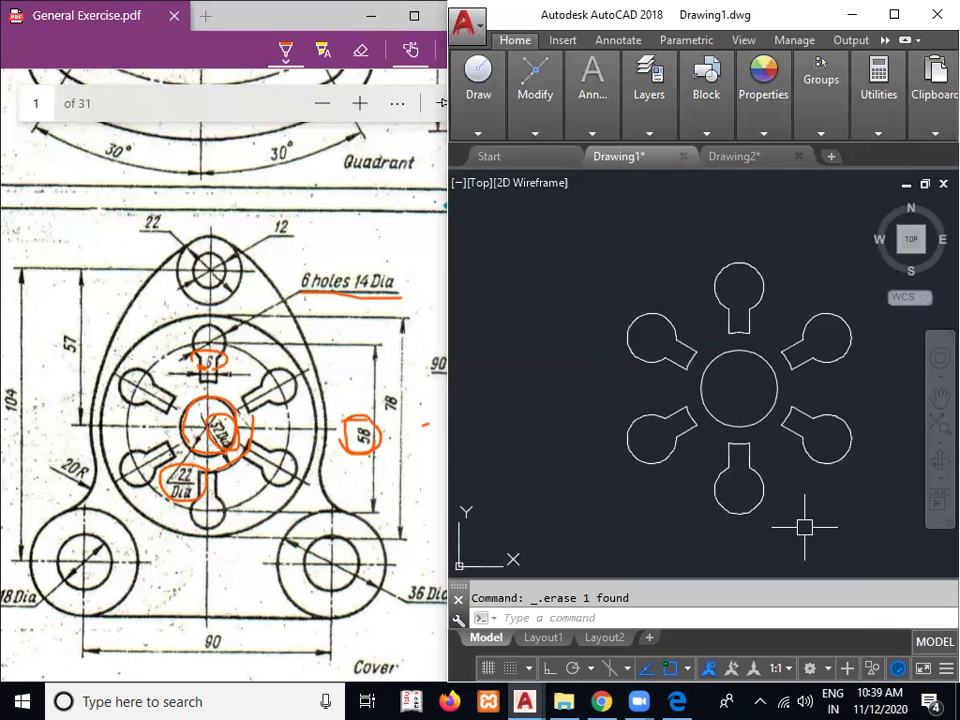
Circle the 78 dimension in ink on the cover drawing in the General Exercise PDF, and return to AutoCAD
{"action": "left_click", "coordinate": [380, 422]}
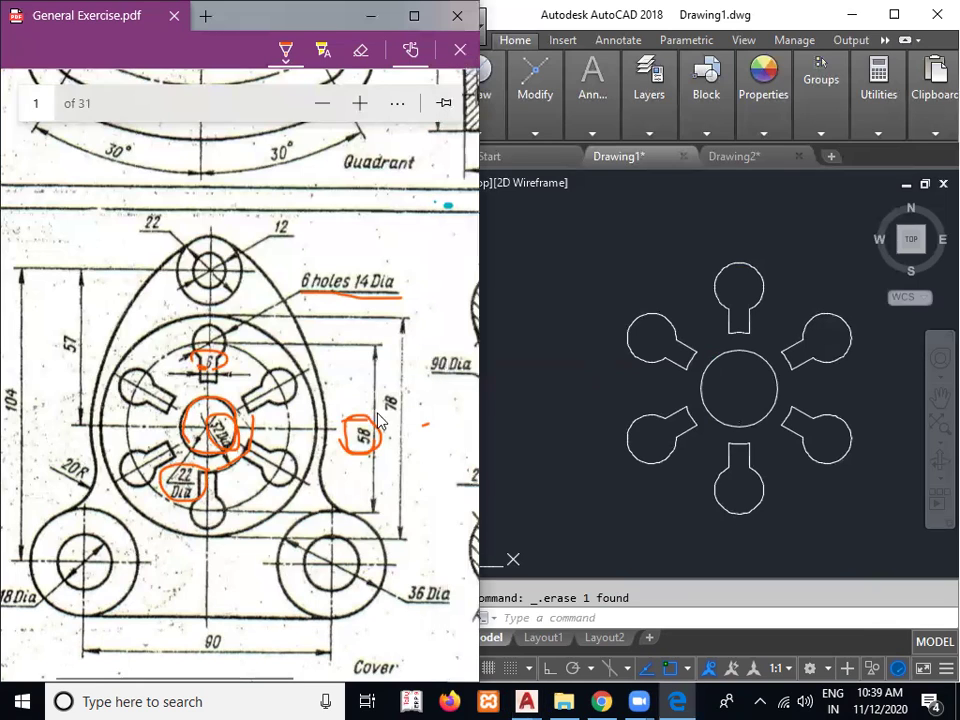
{"action": "mouse_move", "coordinate": [403, 390]}
{"action": "left_mouse_down"}
{"action": "mouse_move", "coordinate": [378, 410]}
{"action": "mouse_move", "coordinate": [404, 395]}
{"action": "left_mouse_up"}
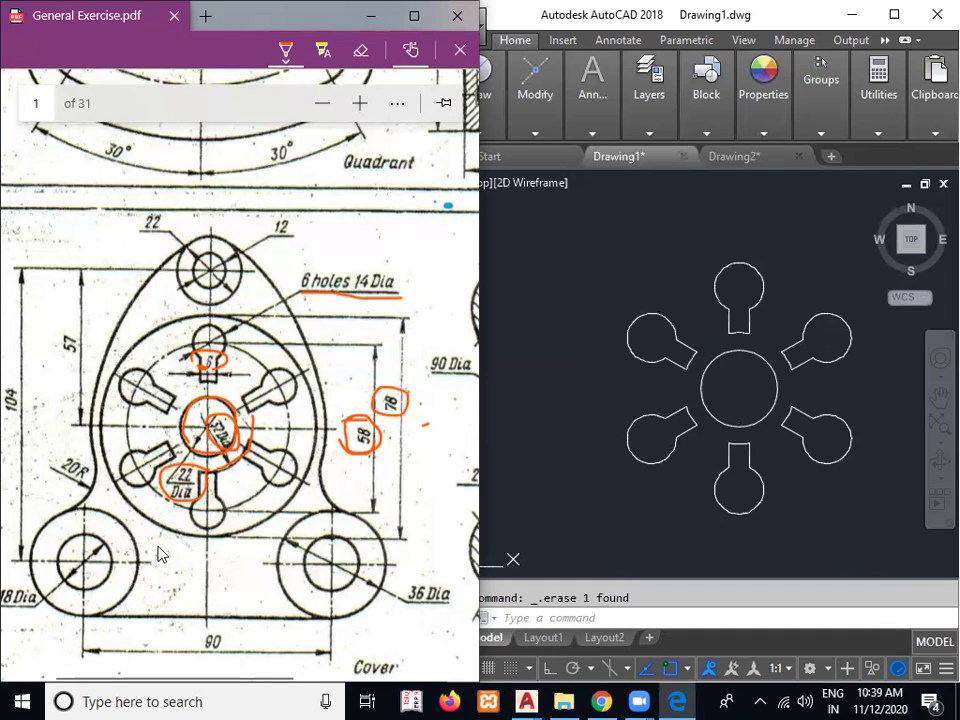
{"action": "left_click", "coordinate": [669, 524]}
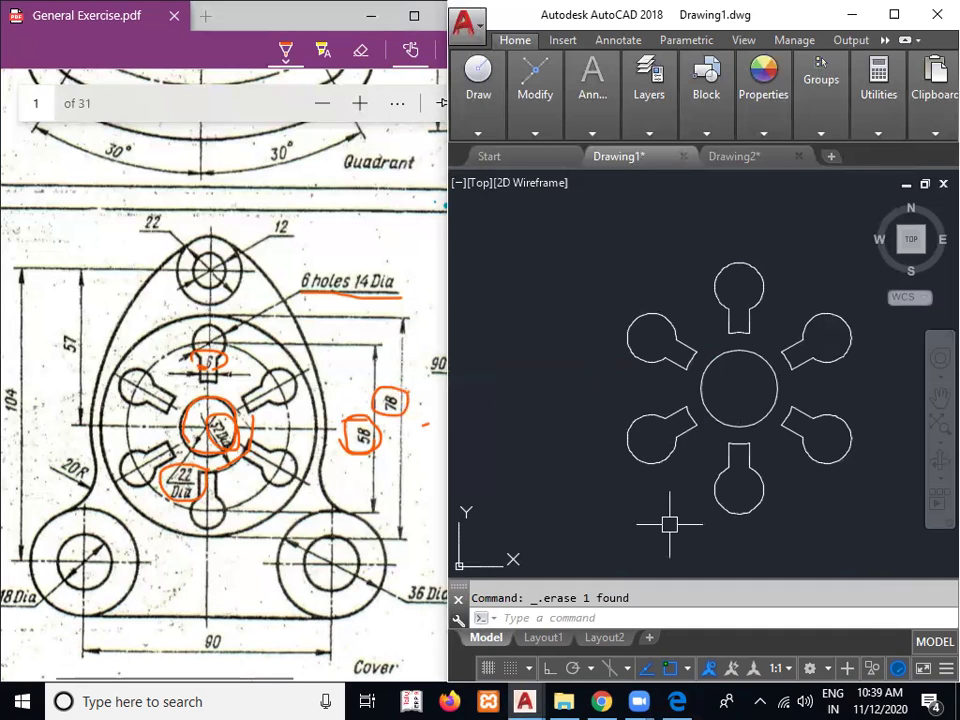
Draw a circle of diameter 78 concentric with the central circle, enclosing the six slots
{"action": "type", "text": "c"}
{"action": "key", "text": "Return"}
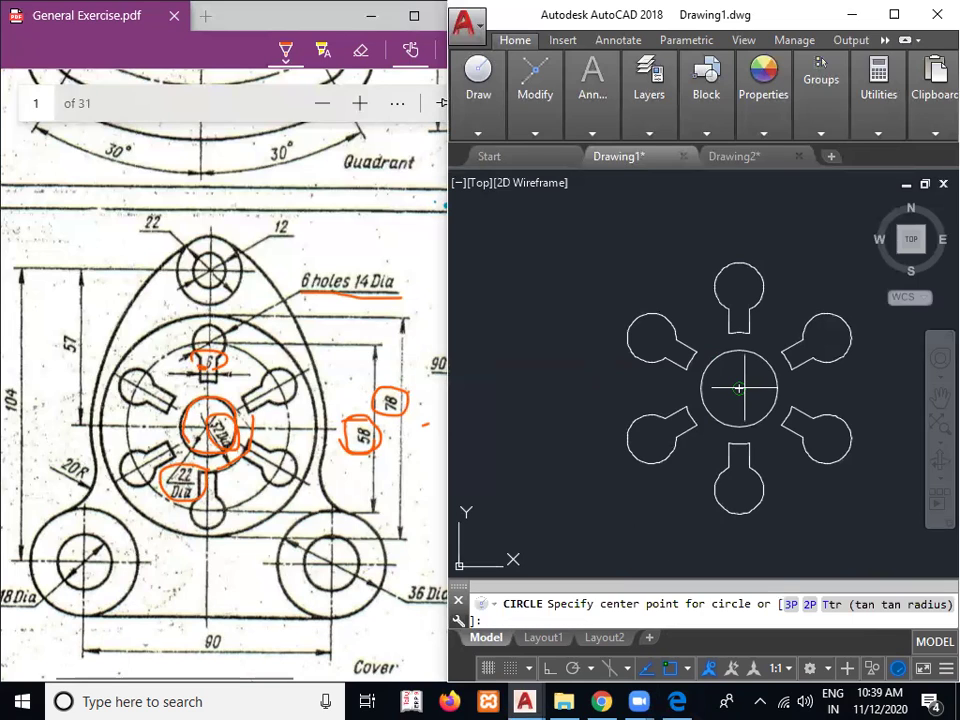
{"action": "left_click", "coordinate": [738, 388]}
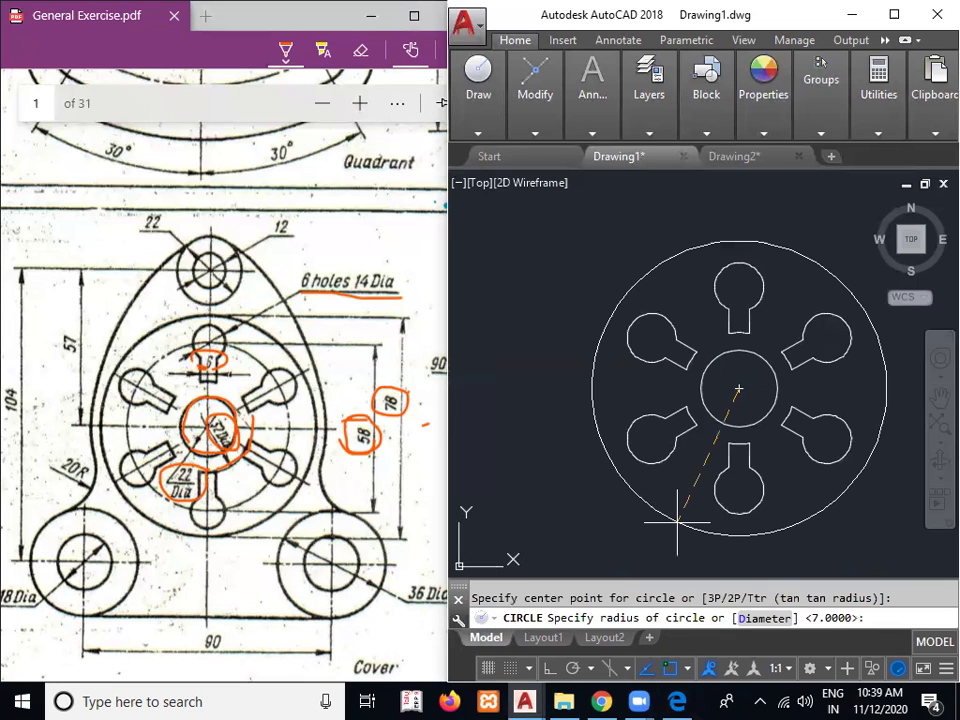
{"action": "type", "text": "d"}
{"action": "key", "text": "Return"}
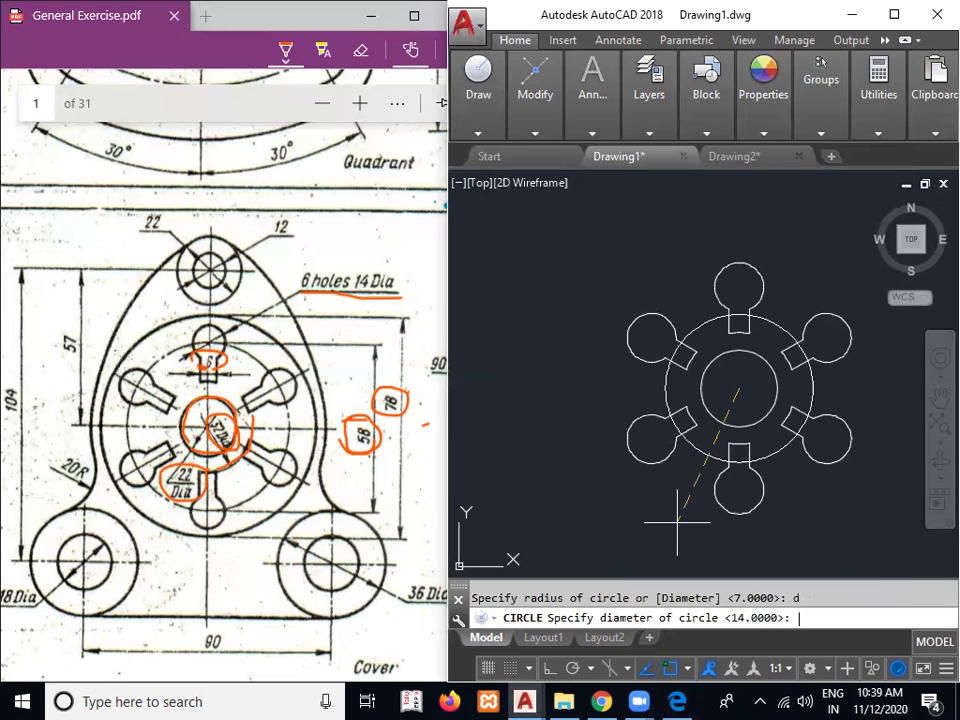
{"action": "type", "text": "78"}
{"action": "key", "text": "Return"}
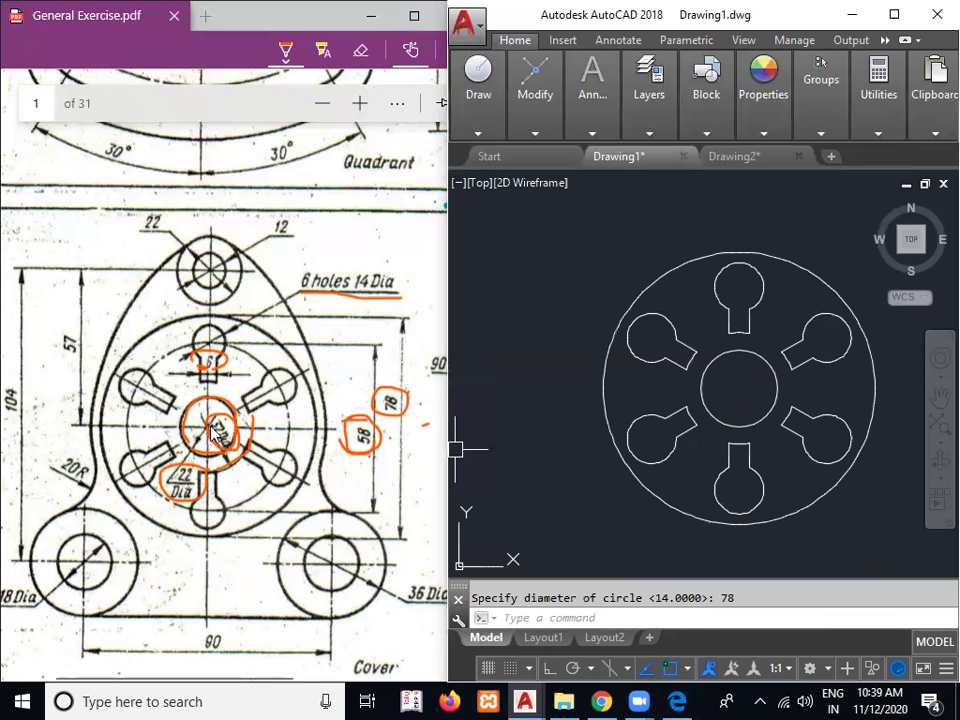
Mark the 57 dimension's extent in ink on the cover PDF, and draw a 57 long vertical line upward from the central circle's centre
{"action": "left_click_drag", "start_coordinate": [74, 425], "coordinate": [62, 272]}
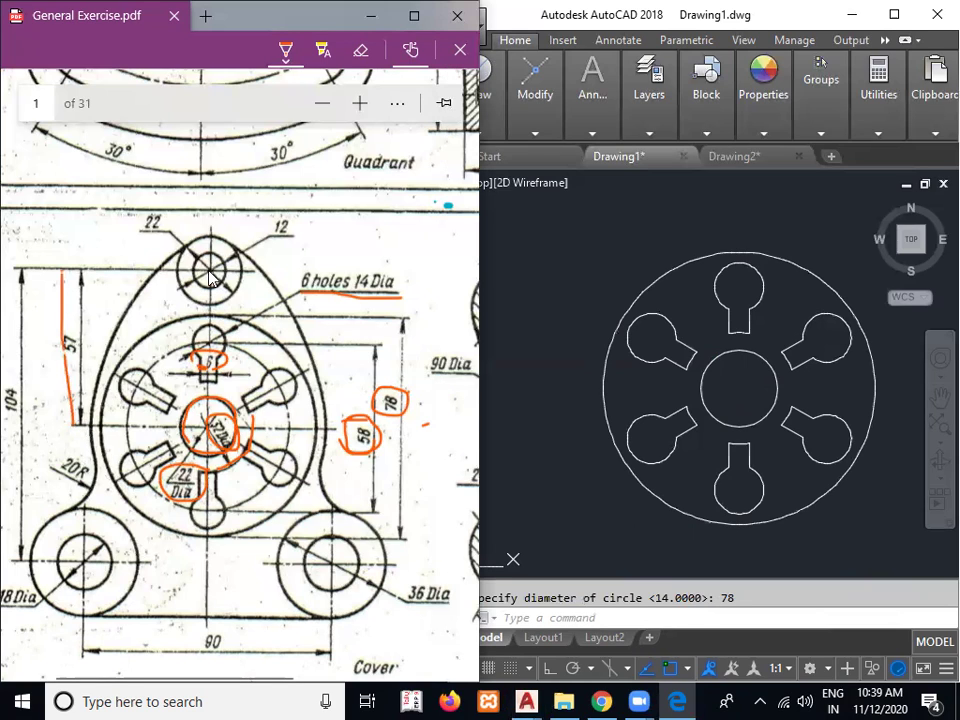
{"action": "left_click", "coordinate": [568, 492]}
{"action": "type", "text": "1"}
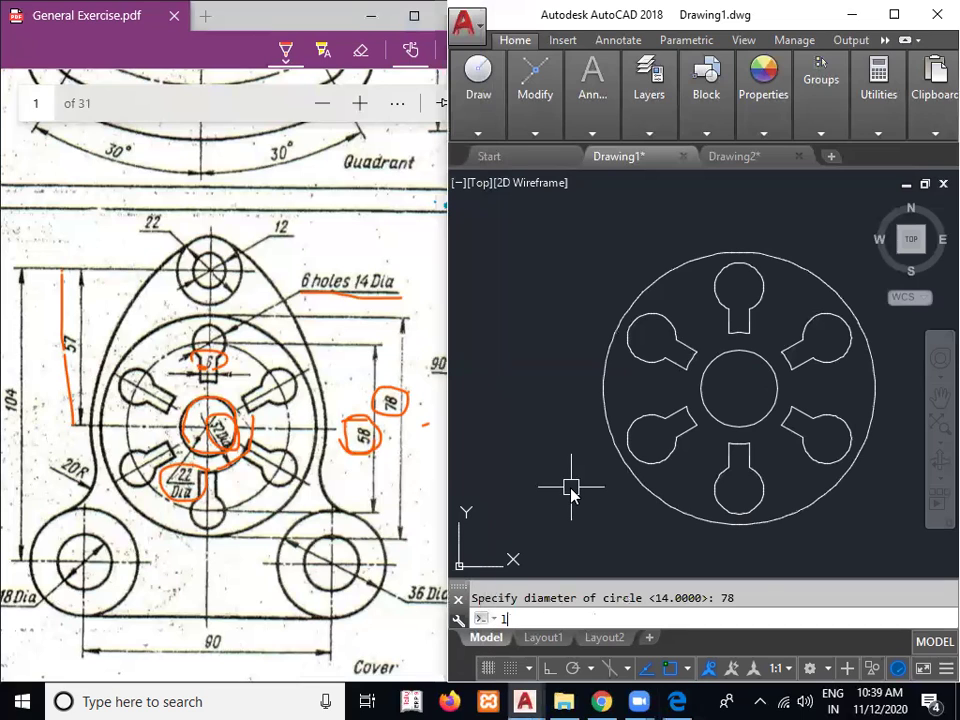
{"action": "key", "text": "Return"}
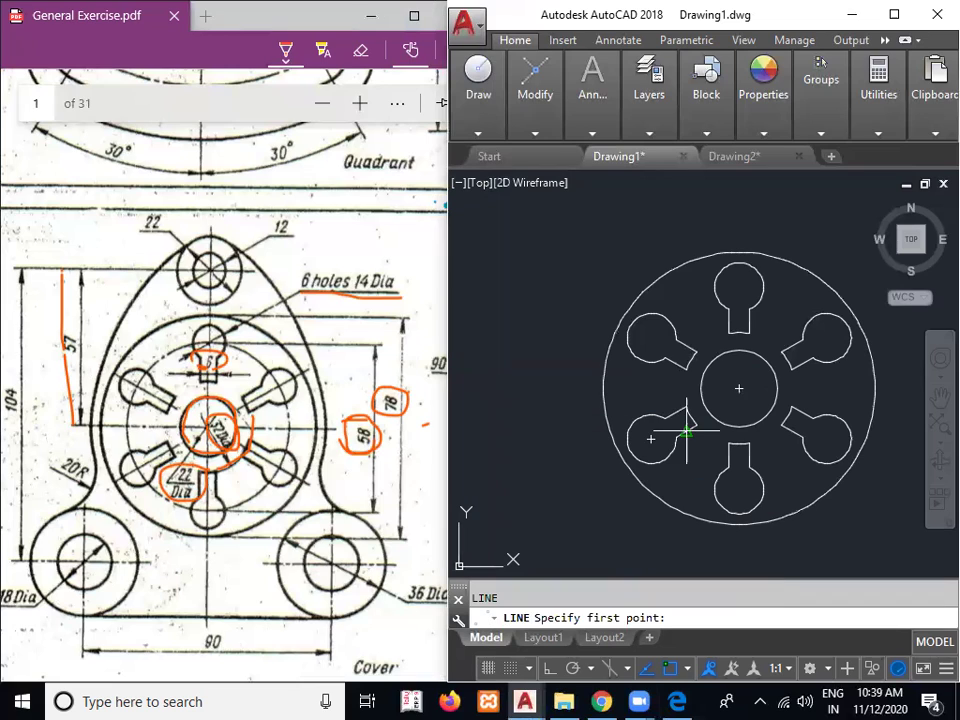
{"action": "left_click", "coordinate": [739, 388]}
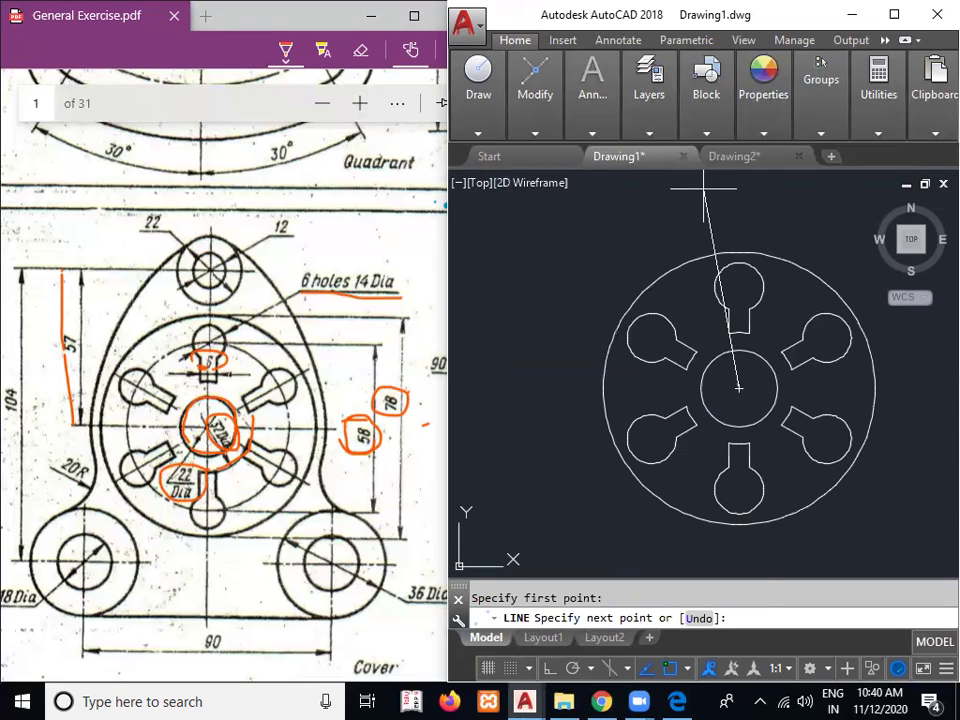
{"action": "key", "text": "F8"}
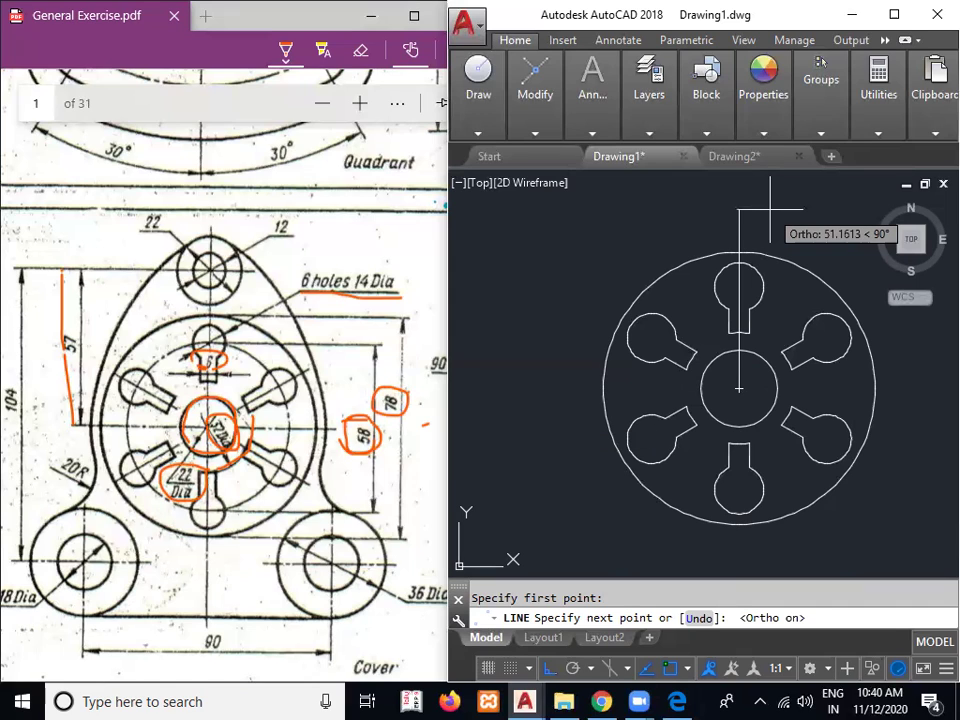
{"action": "type", "text": "57"}
{"action": "key", "text": "Return"}
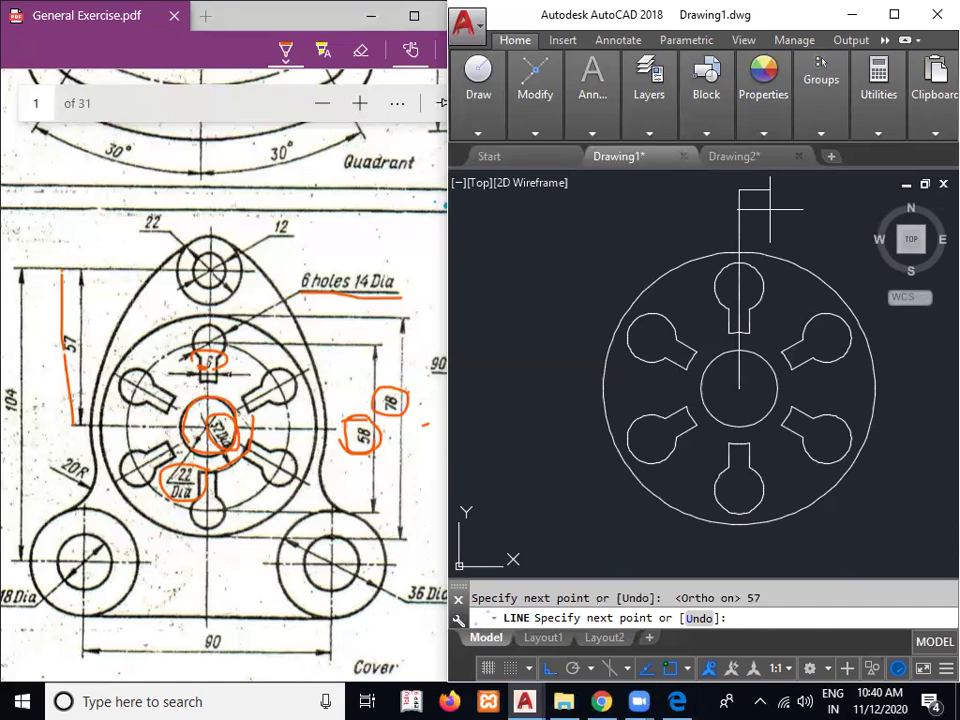
{"action": "key", "text": "Escape"}
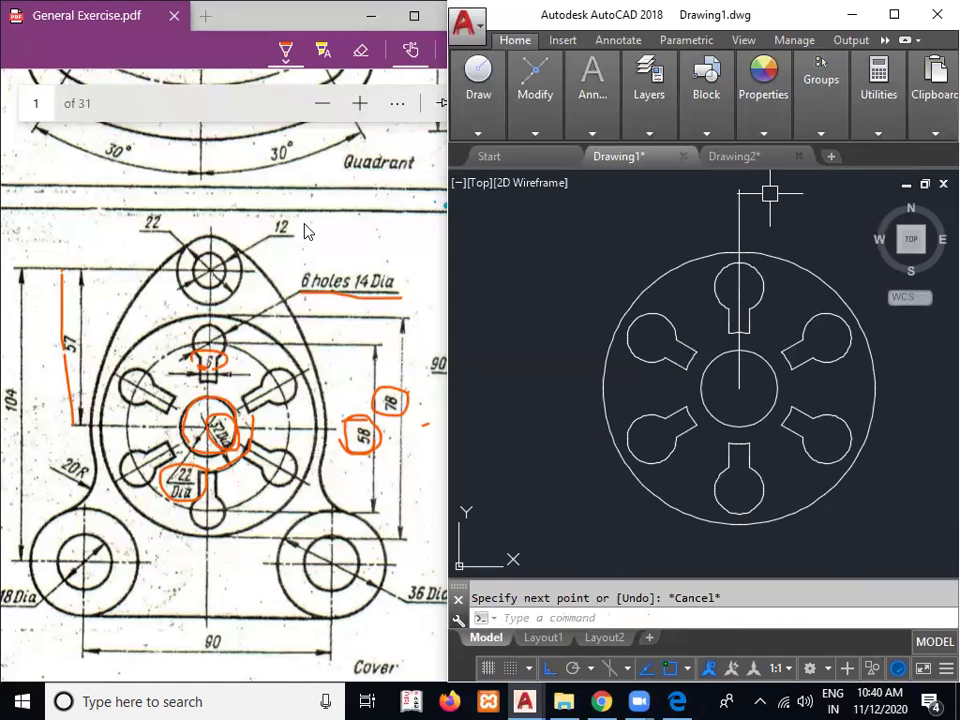
Circle the 12 and 22 dimensions of the top boss in ink on the cover PDF, and return to AutoCAD
{"action": "left_click", "coordinate": [265, 252]}
{"action": "mouse_move", "coordinate": [265, 252]}
{"action": "left_mouse_down"}
{"action": "mouse_move", "coordinate": [300, 231]}
{"action": "mouse_move", "coordinate": [274, 218]}
{"action": "left_mouse_up"}
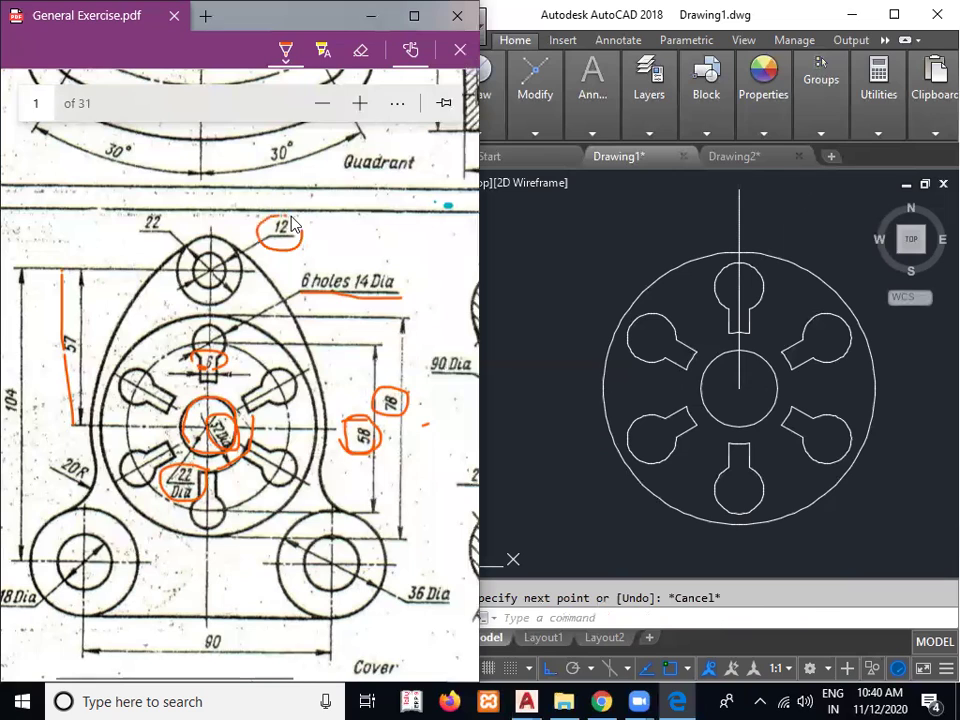
{"action": "mouse_move", "coordinate": [172, 221]}
{"action": "left_mouse_down"}
{"action": "mouse_move", "coordinate": [173, 210]}
{"action": "mouse_move", "coordinate": [121, 227]}
{"action": "mouse_move", "coordinate": [142, 238]}
{"action": "mouse_move", "coordinate": [166, 228]}
{"action": "left_mouse_up"}
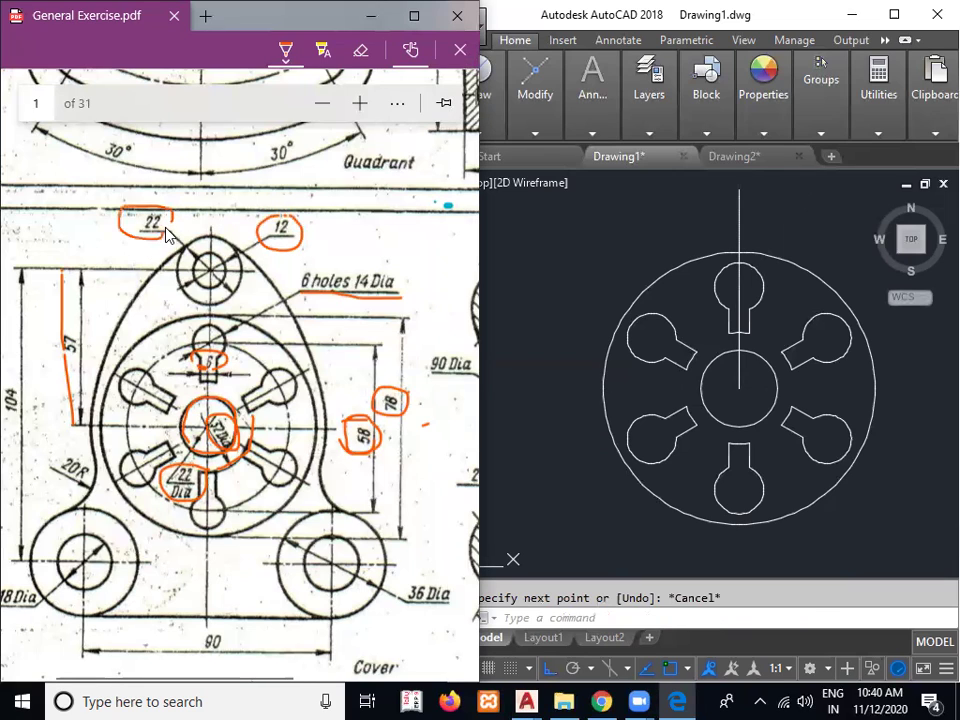
{"action": "left_click", "coordinate": [589, 289]}
Draw a circle of diameter 12 centred on the upper end of the vertical line
{"action": "type", "text": "c"}
{"action": "key", "text": "Return"}
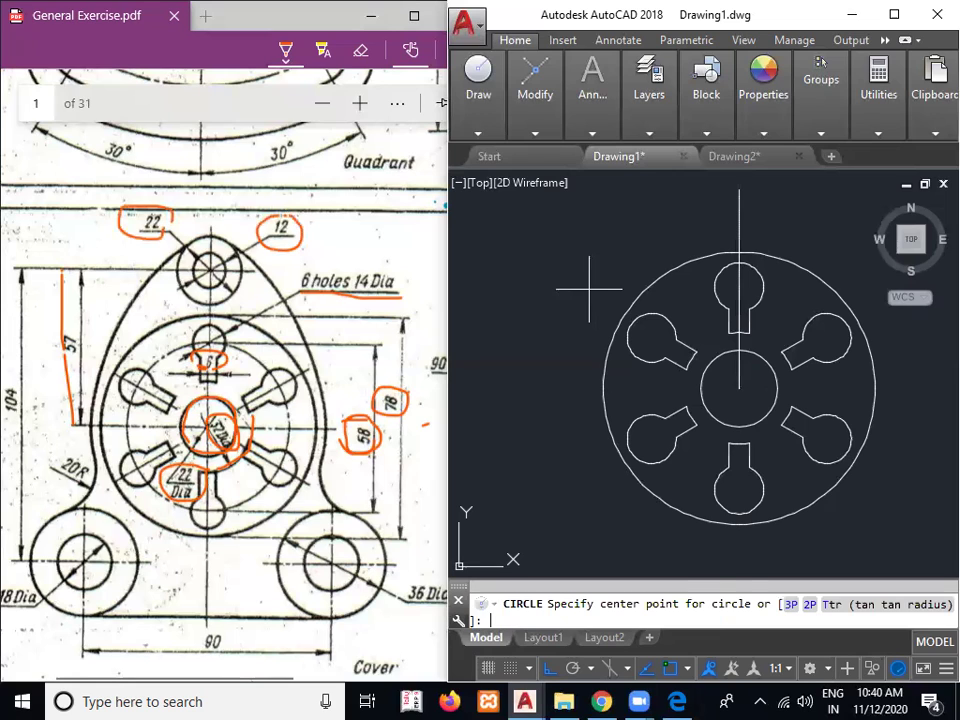
{"action": "middle_click_drag", "start_coordinate": [589, 289], "coordinate": [581, 345]}
{"action": "left_click", "coordinate": [732, 243]}
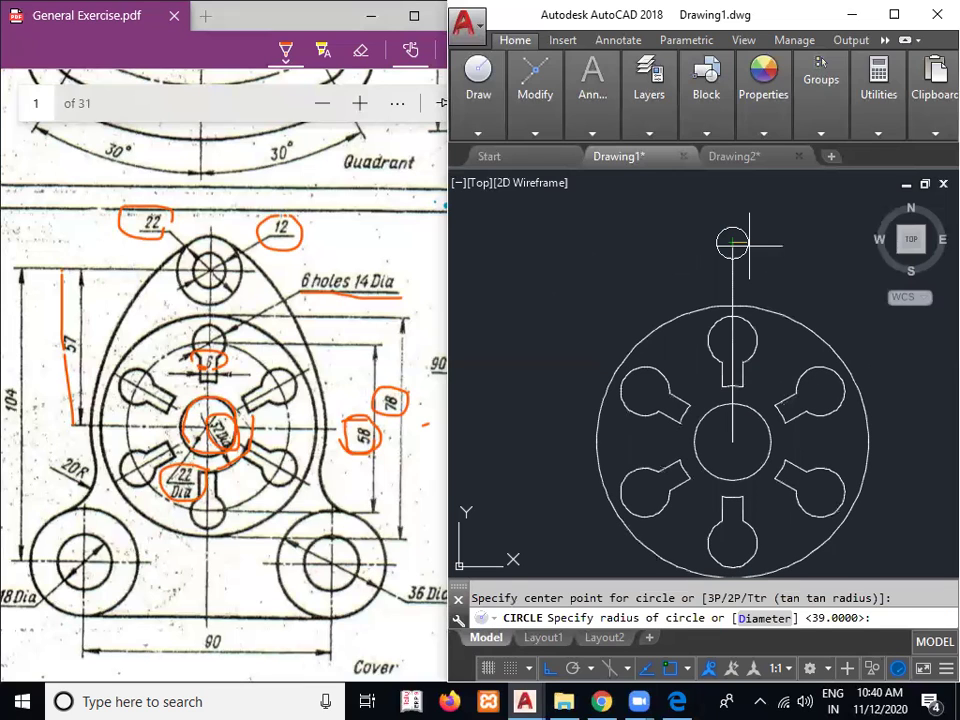
{"action": "type", "text": "d"}
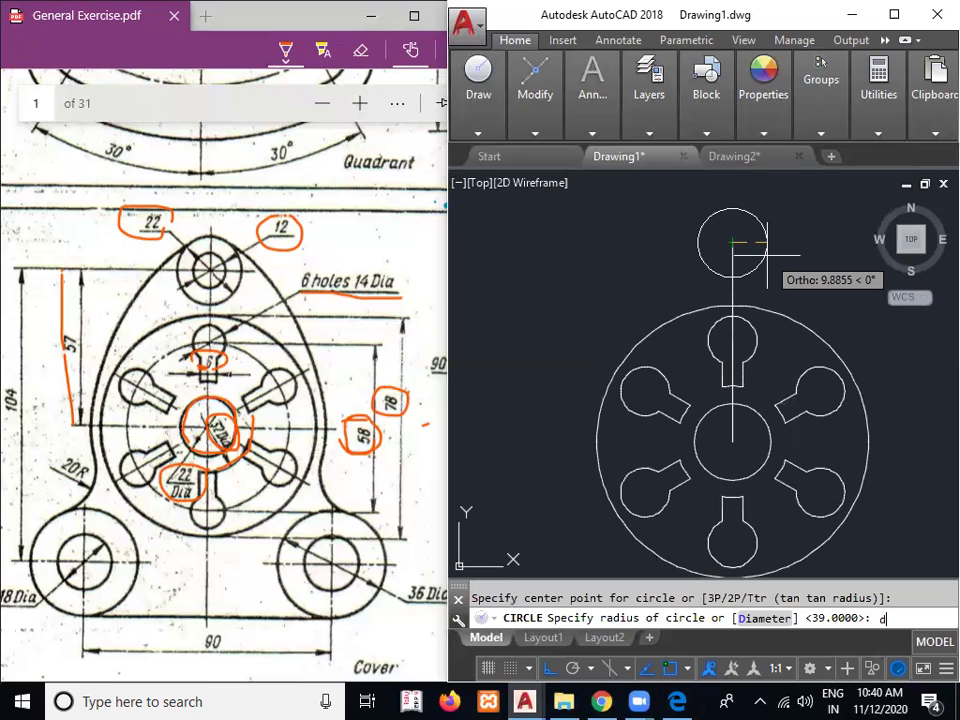
{"action": "key", "text": "Return"}
{"action": "type", "text": "12"}
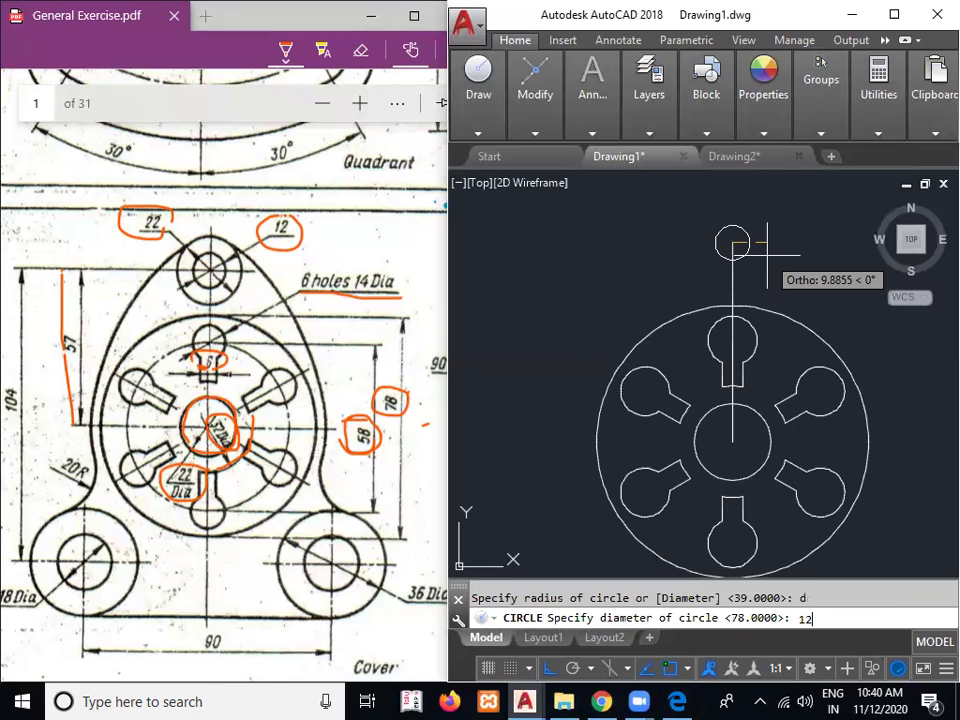
{"action": "key", "text": "Return"}
Draw a circle of diameter 22 concentric with the 12 diameter circle above the slotted disc
{"action": "key", "text": "Return"}
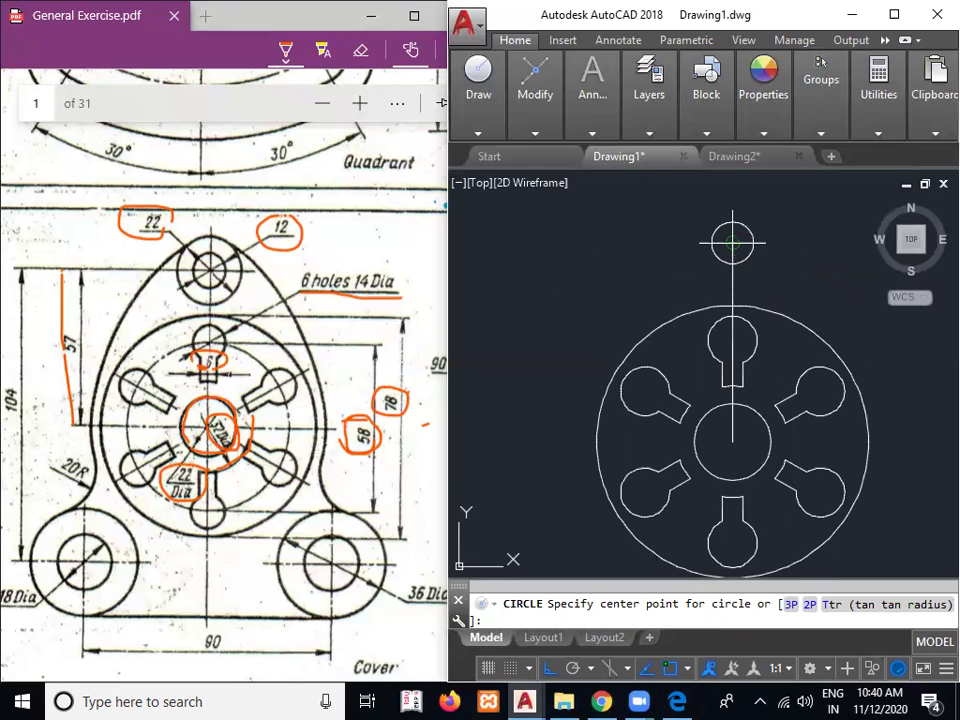
{"action": "left_click", "coordinate": [733, 242]}
{"action": "type", "text": "d"}
{"action": "key", "text": "Return"}
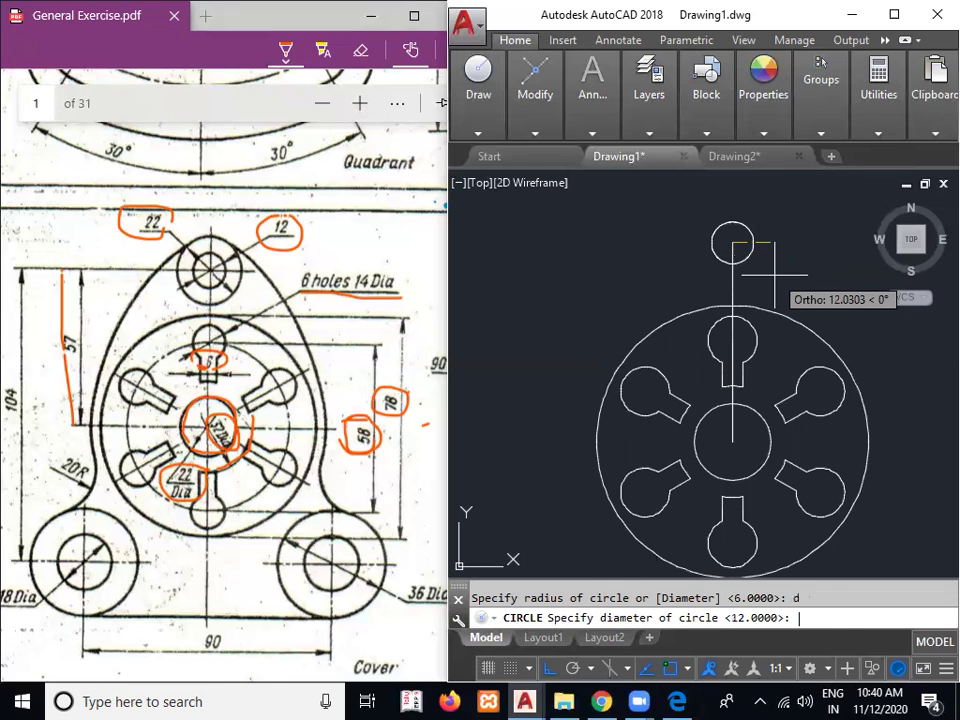
{"action": "type", "text": "22"}
{"action": "key", "text": "Return"}
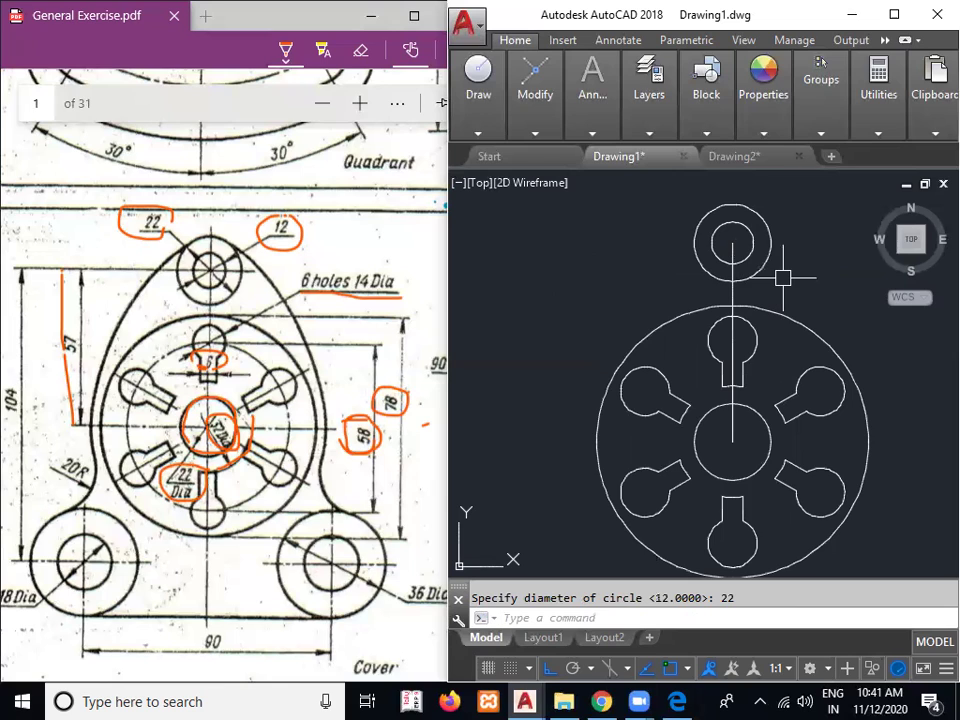
Erase the vertical construction line joining the central circle's centre to the top boss
{"action": "scroll", "coordinate": [783, 278], "scroll_direction": "down", "scroll_amount": 2}
{"action": "middle_click_drag", "start_coordinate": [814, 288], "coordinate": [802, 271]}
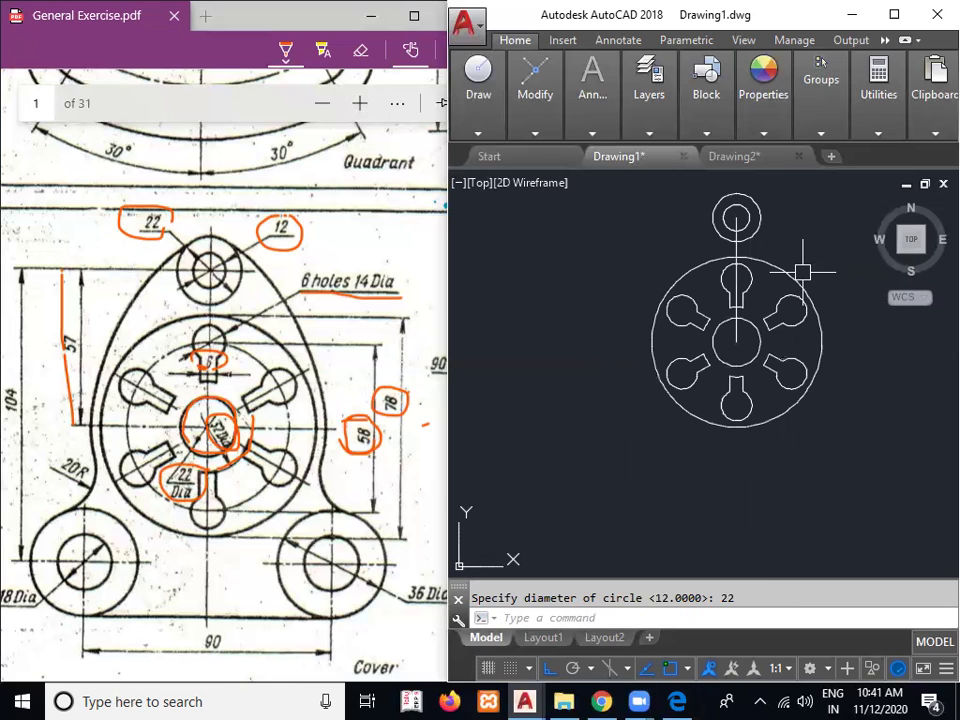
{"action": "left_click", "coordinate": [736, 335]}
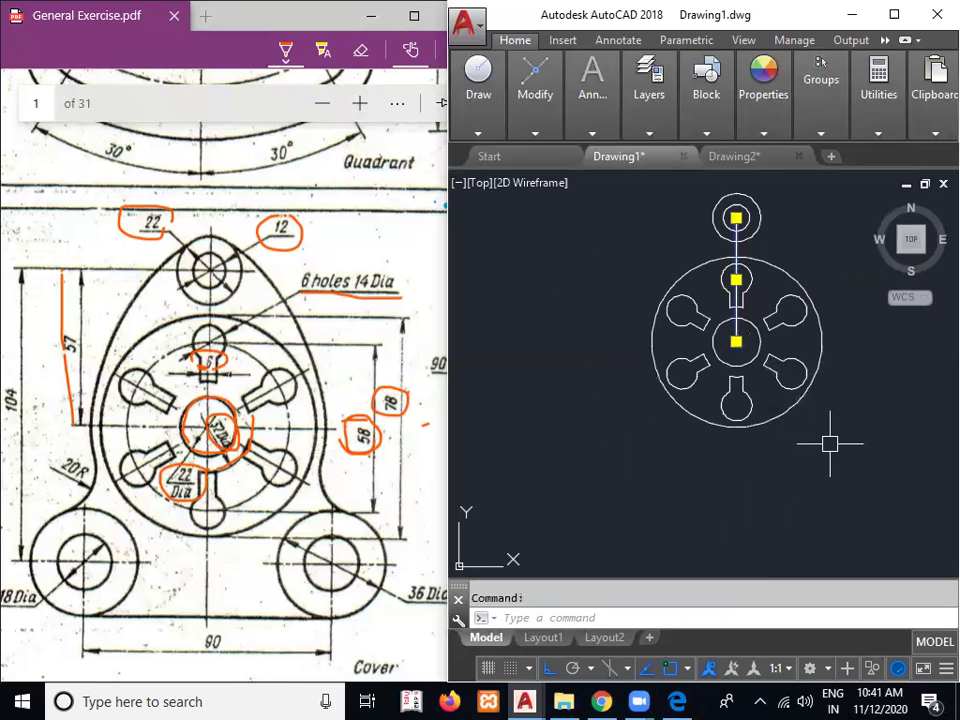
{"action": "key", "text": "Delete"}
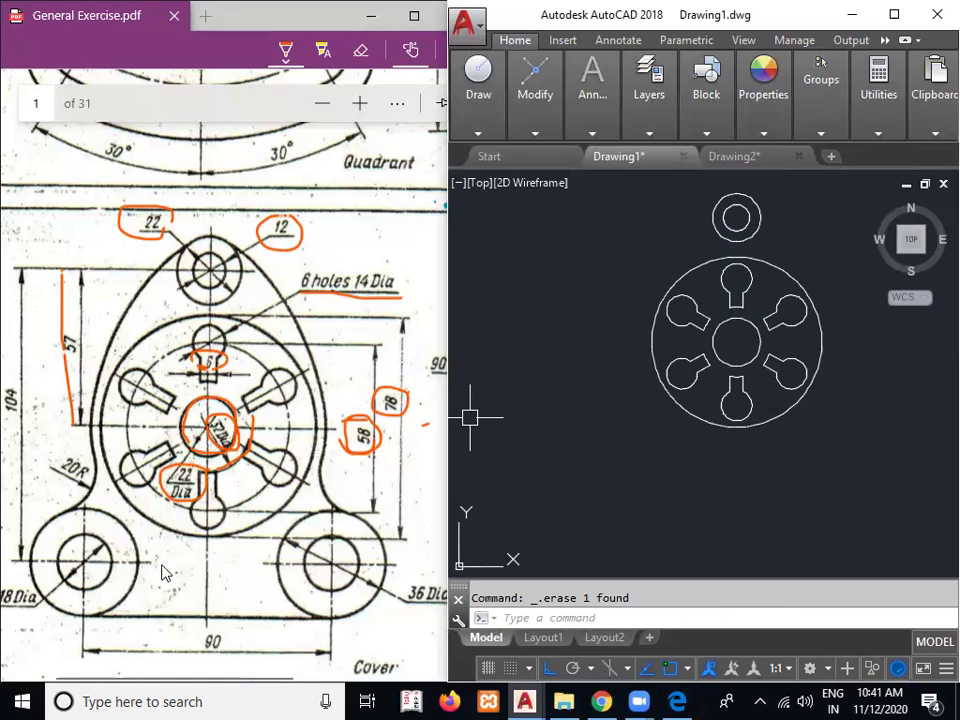
Ink a line between the two lower bosses and circle the 104 dimension on the cover PDF, and return to AutoCAD
{"action": "left_click_drag", "start_coordinate": [275, 566], "coordinate": [138, 563]}
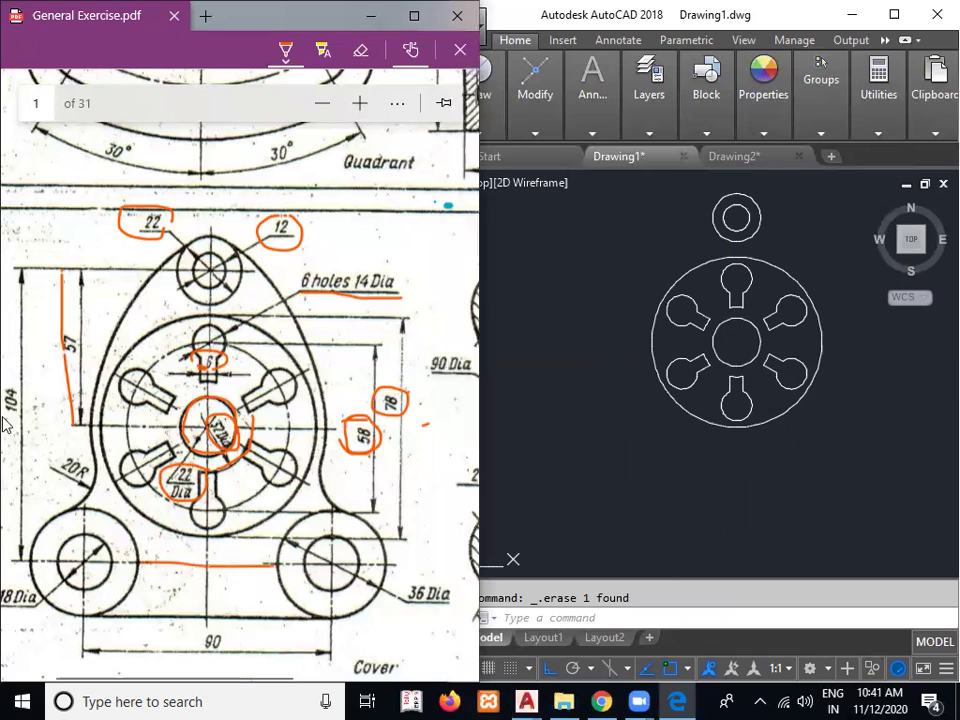
{"action": "left_click_drag", "start_coordinate": [2, 416], "coordinate": [28, 412]}
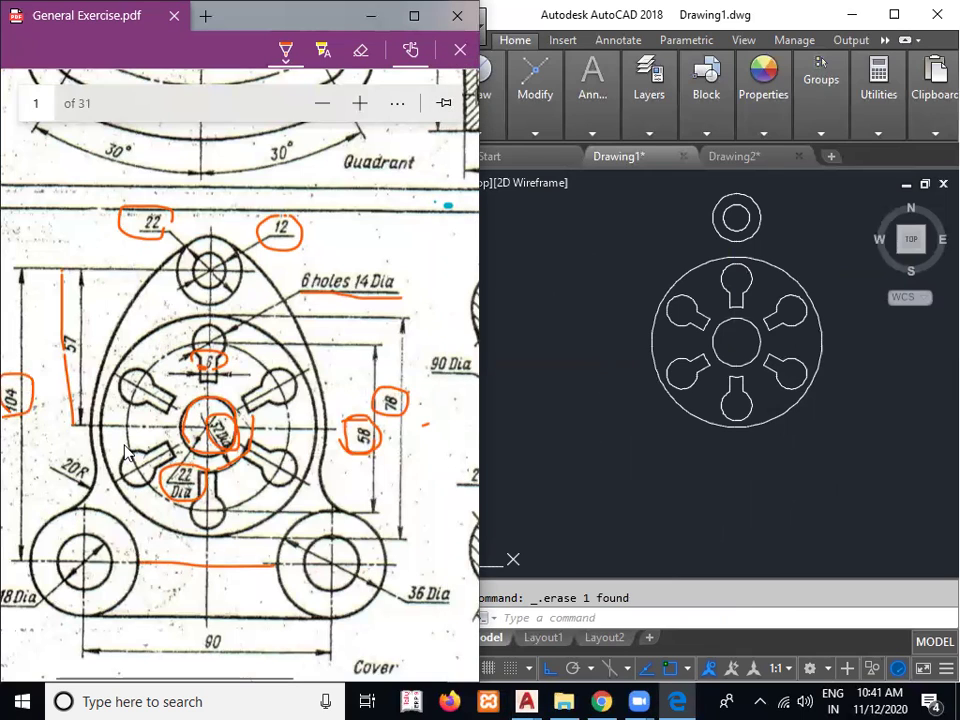
{"action": "left_click", "coordinate": [568, 536]}
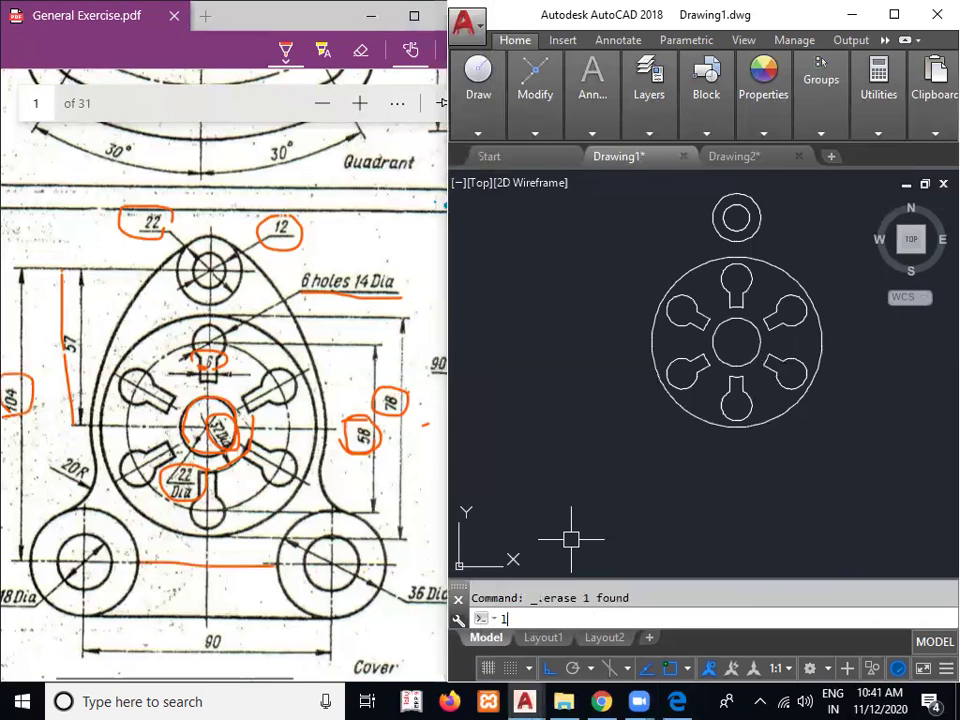
Draw a vertical line 104 long downward from the top boss's centre
{"action": "type", "text": "L"}
{"action": "key", "text": "Return"}
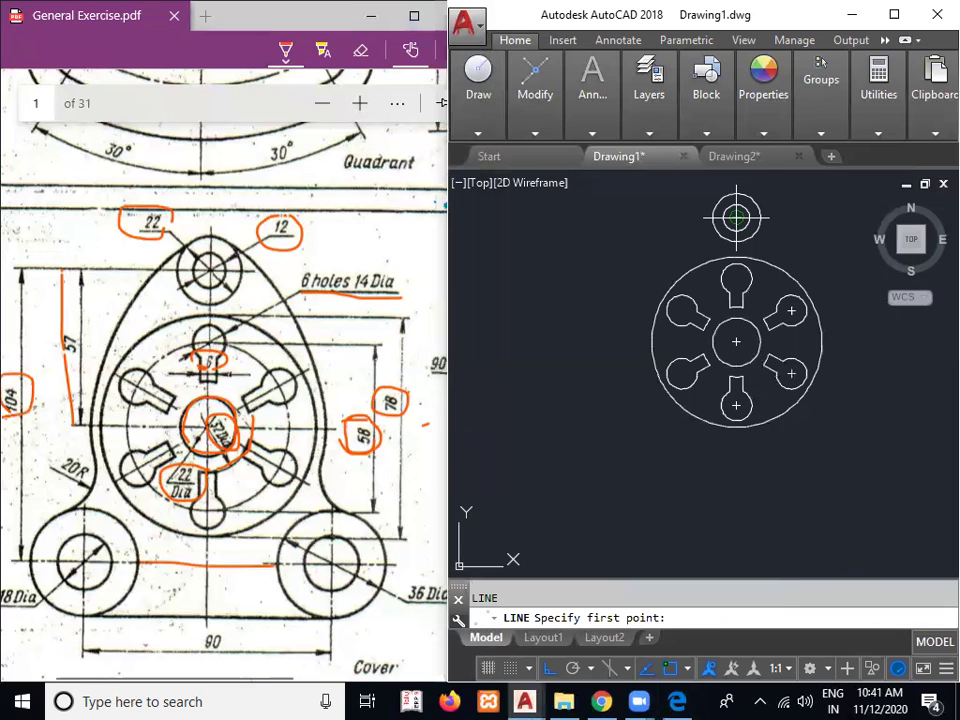
{"action": "left_click", "coordinate": [736, 216]}
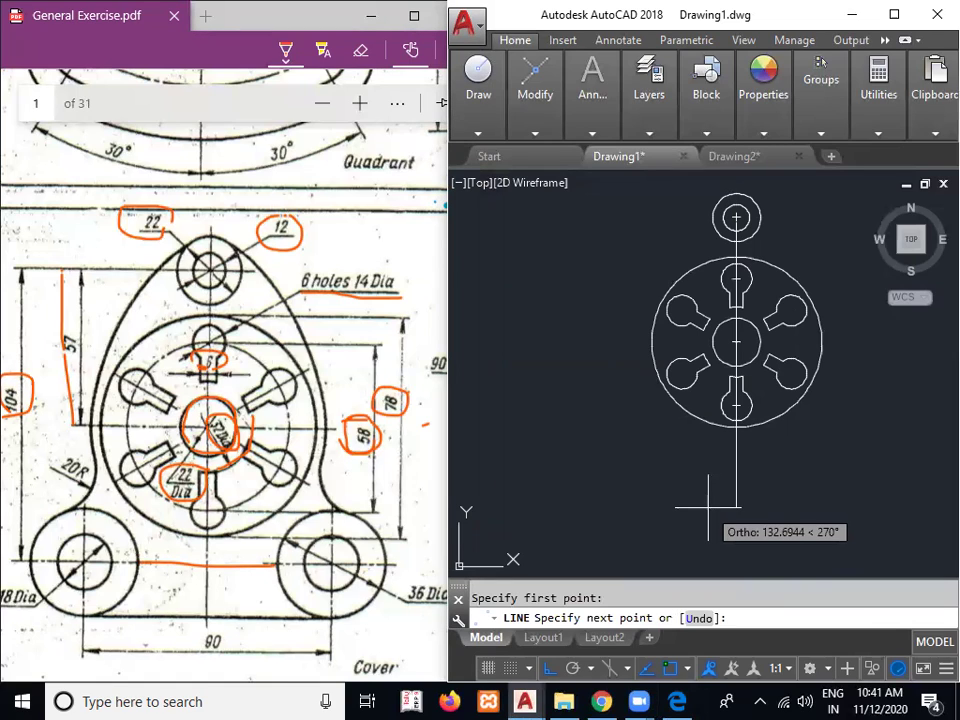
{"action": "type", "text": "104"}
{"action": "key", "text": "Return"}
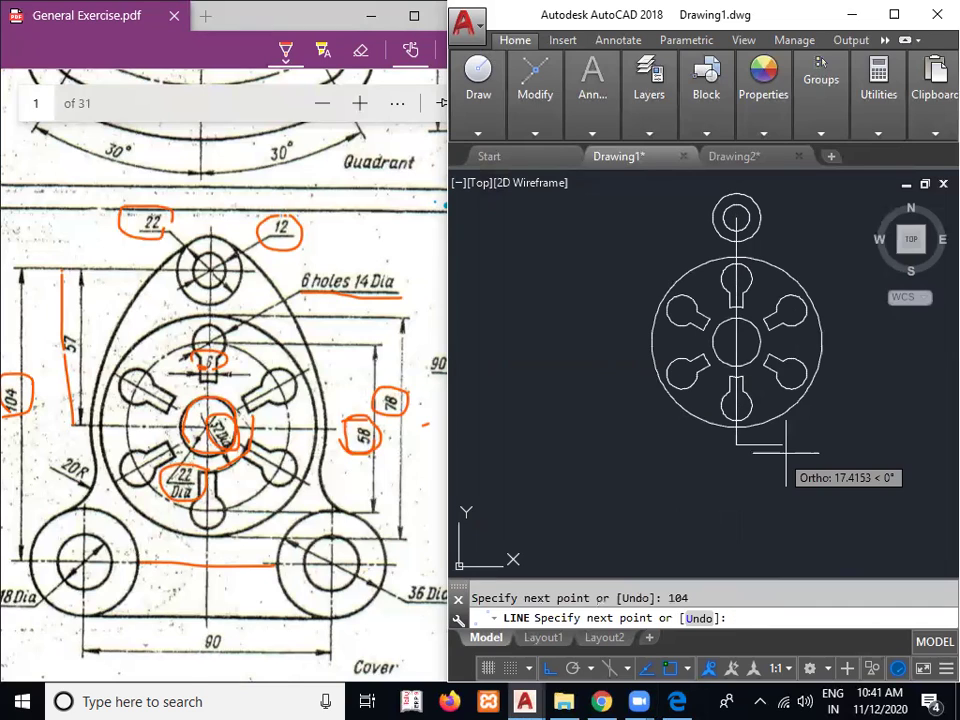
Circle the 90 dimension in ink on the cover PDF, and continue the line 45 horizontally to the right from the vertical line's lower end
{"action": "left_click", "coordinate": [197, 660]}
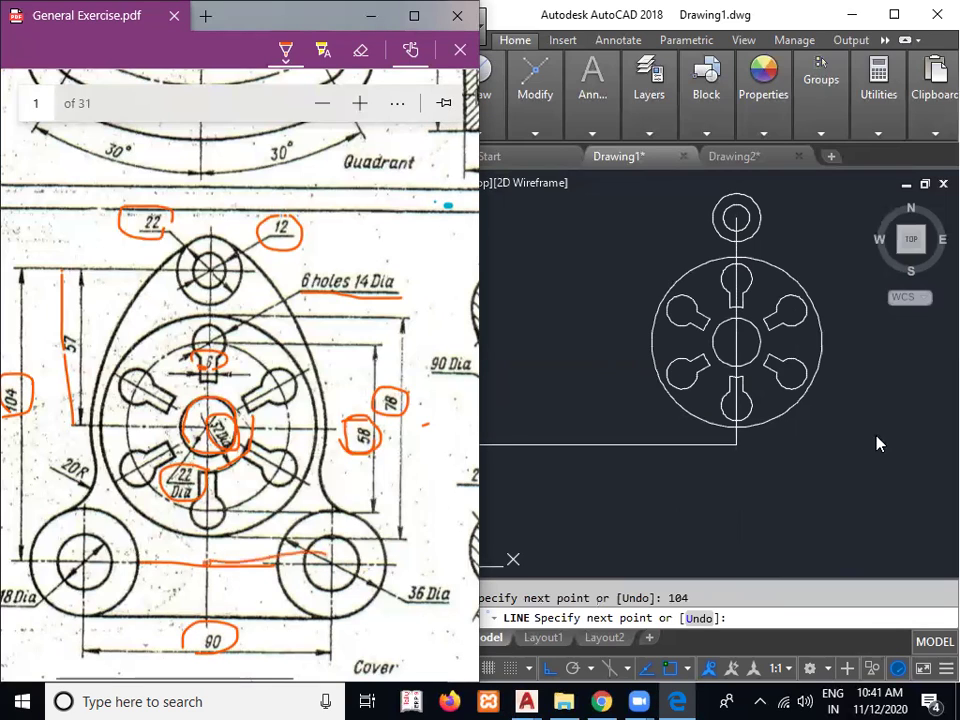
{"action": "left_click", "coordinate": [912, 442]}
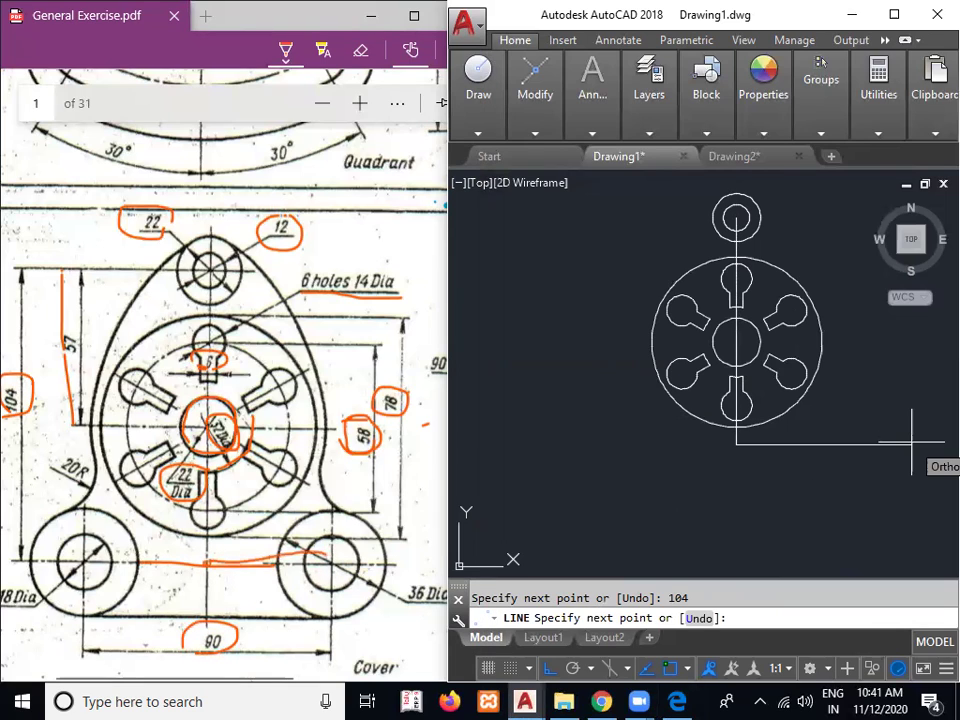
{"action": "type", "text": "45"}
{"action": "key", "text": "Return"}
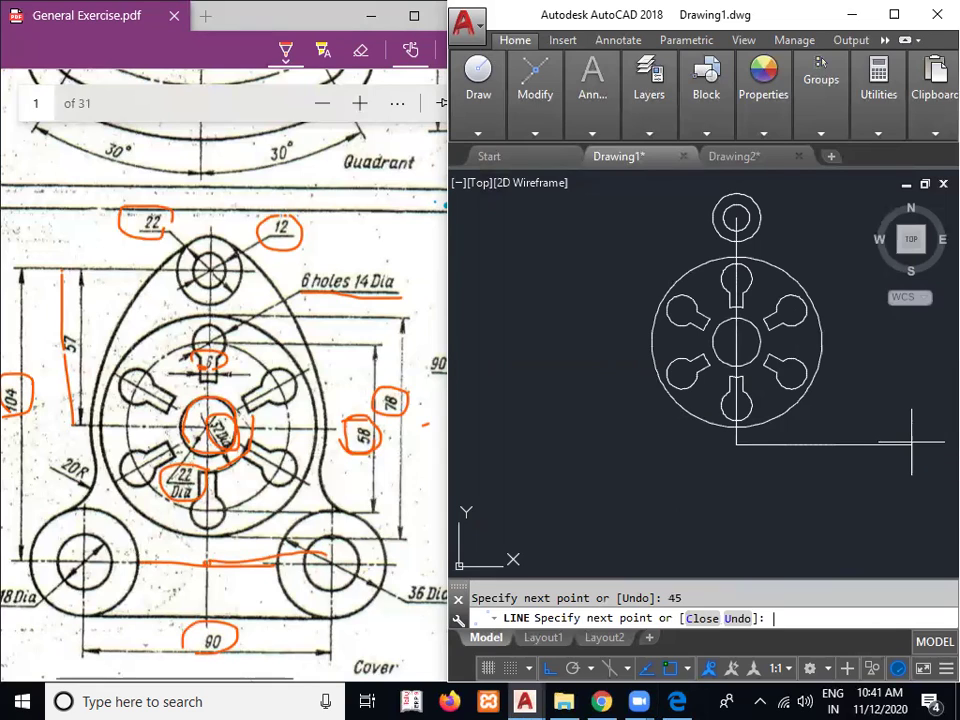
{"action": "key", "text": "Escape"}
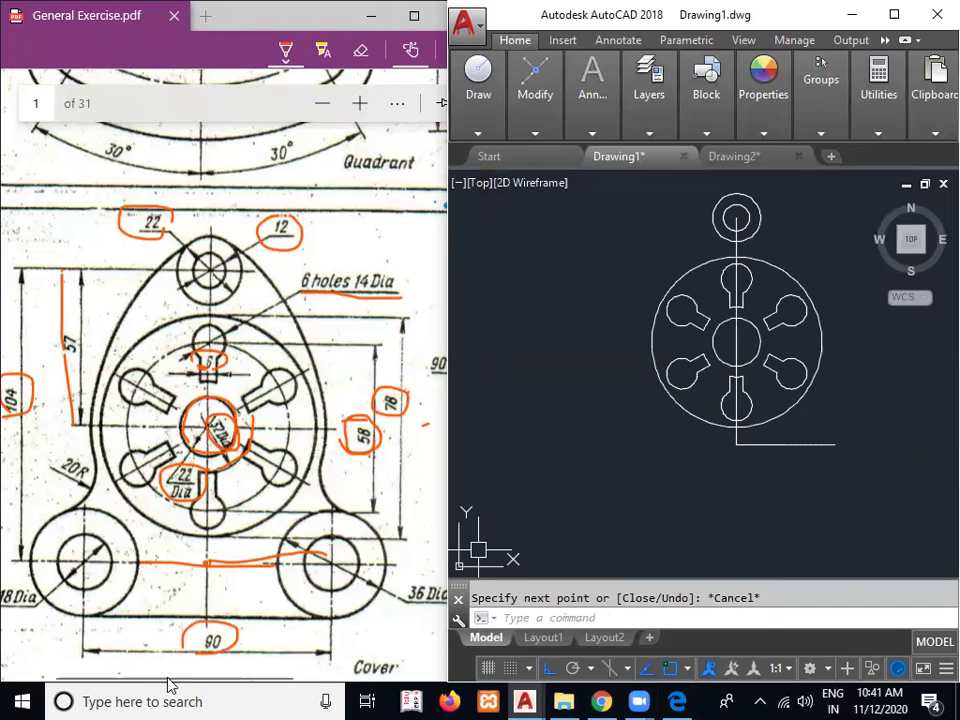
Circle the 18 Dia label and underline the 36 Dia label of the lower bosses in ink on the PDF, and return to AutoCAD
{"action": "left_click_drag", "start_coordinate": [131, 683], "coordinate": [75, 632]}
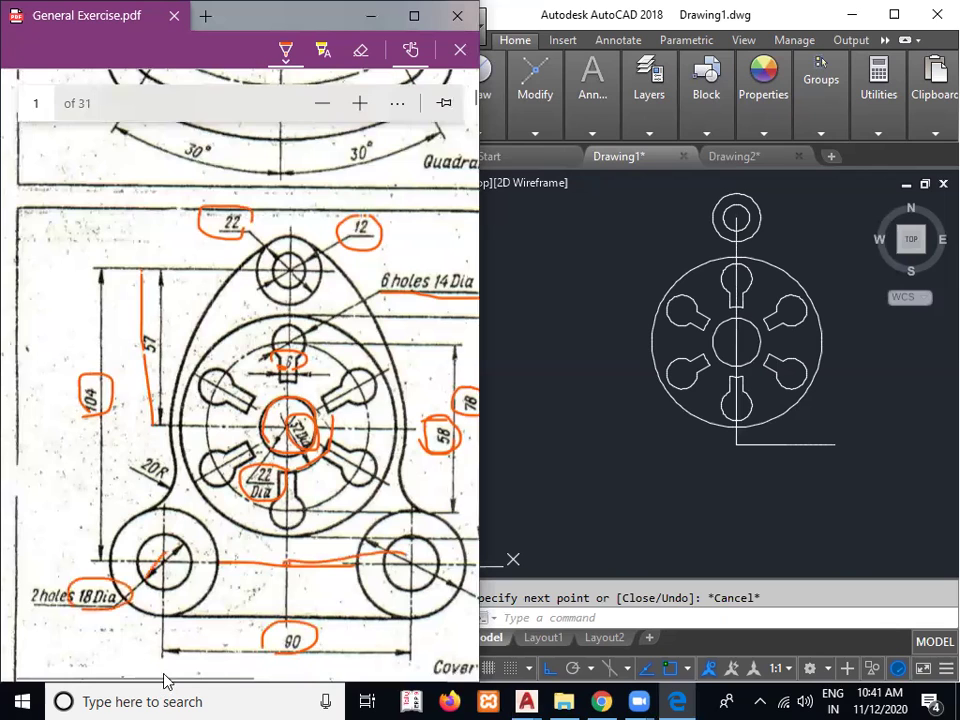
{"action": "scroll", "coordinate": [230, 675], "scroll_direction": "right", "scroll_amount": 3}
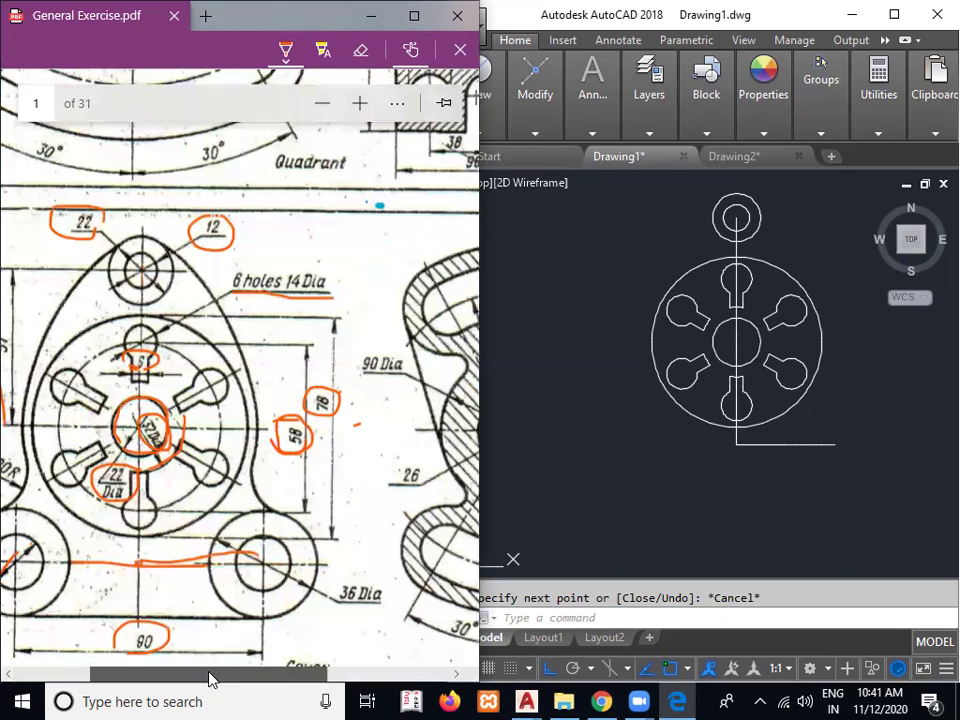
{"action": "scroll", "coordinate": [405, 612], "scroll_direction": "left", "scroll_amount": 1}
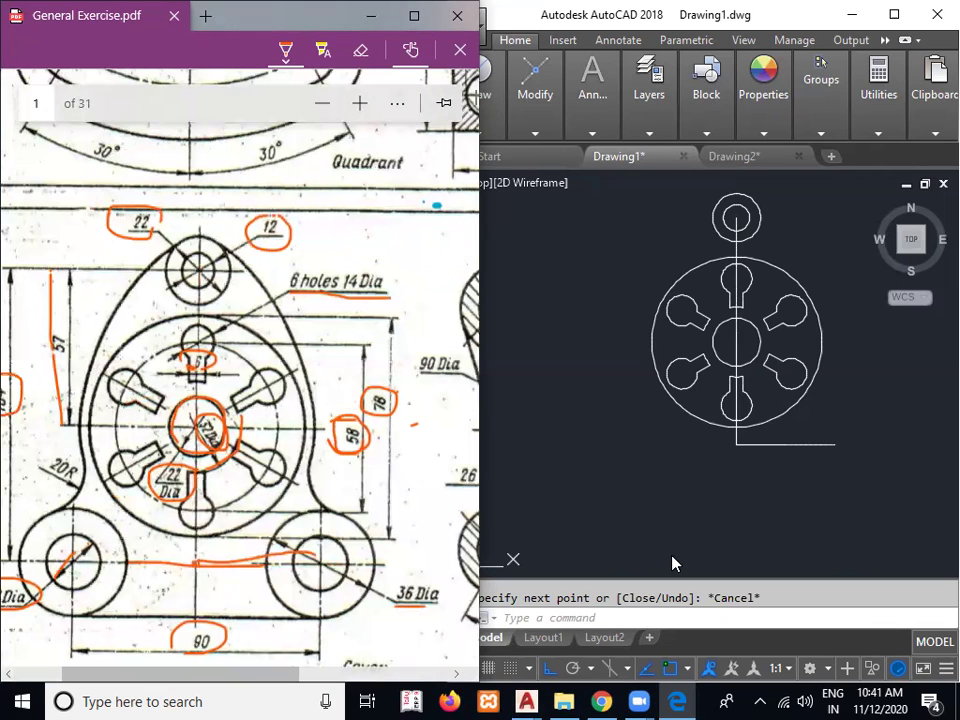
{"action": "left_click", "coordinate": [752, 512]}
Draw a circle of diameter 18 centred on the right end of the 45-long horizontal line
{"action": "type", "text": "c"}
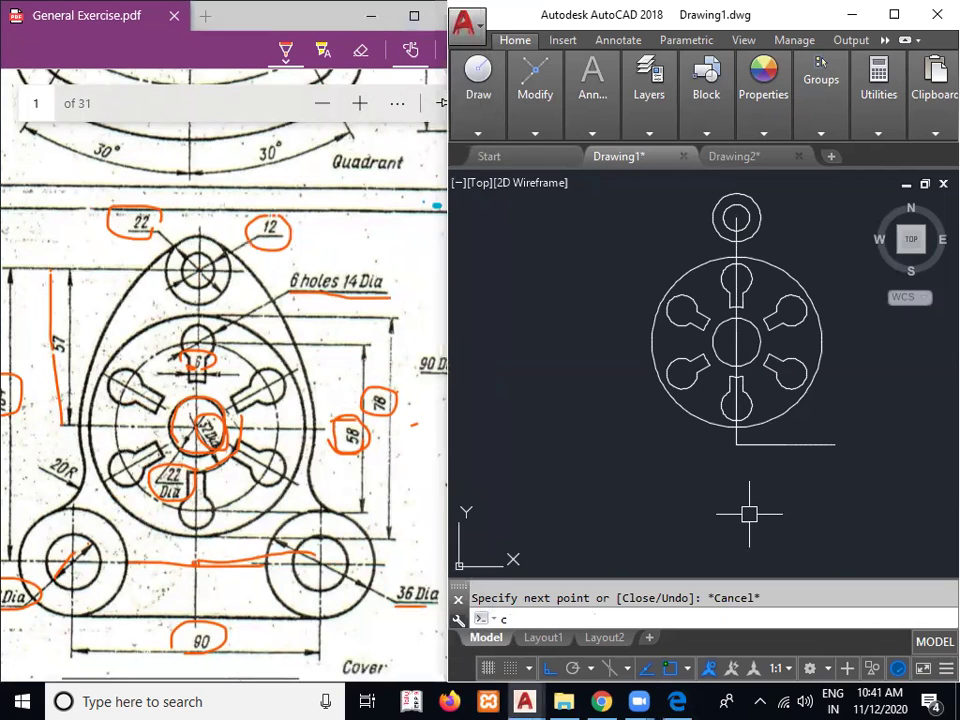
{"action": "key", "text": "Return"}
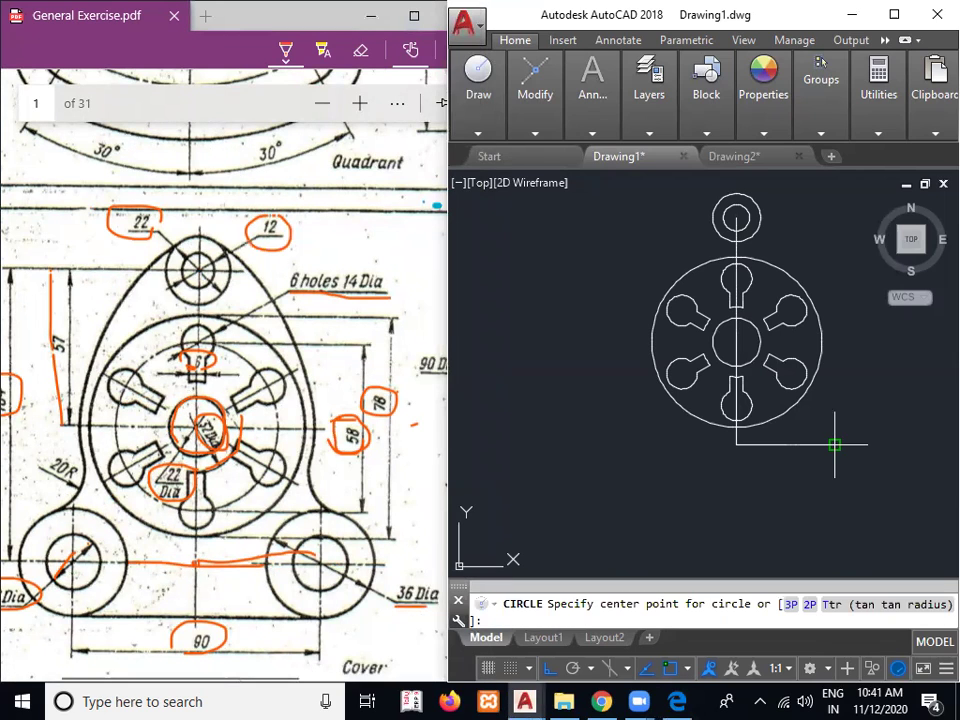
{"action": "left_click", "coordinate": [834, 444]}
{"action": "type", "text": "d"}
{"action": "key", "text": "Return"}
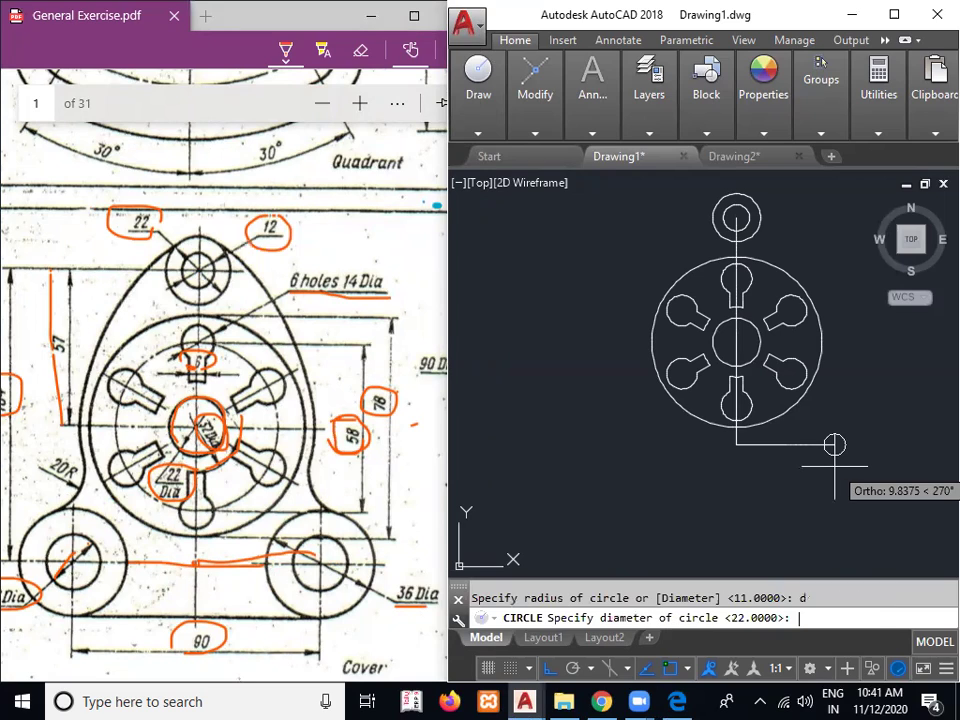
{"action": "type", "text": "18"}
{"action": "key", "text": "Return"}
Draw a concentric circle of diameter 36 around the lower-right boss's 18-diameter hole
{"action": "key", "text": "Return"}
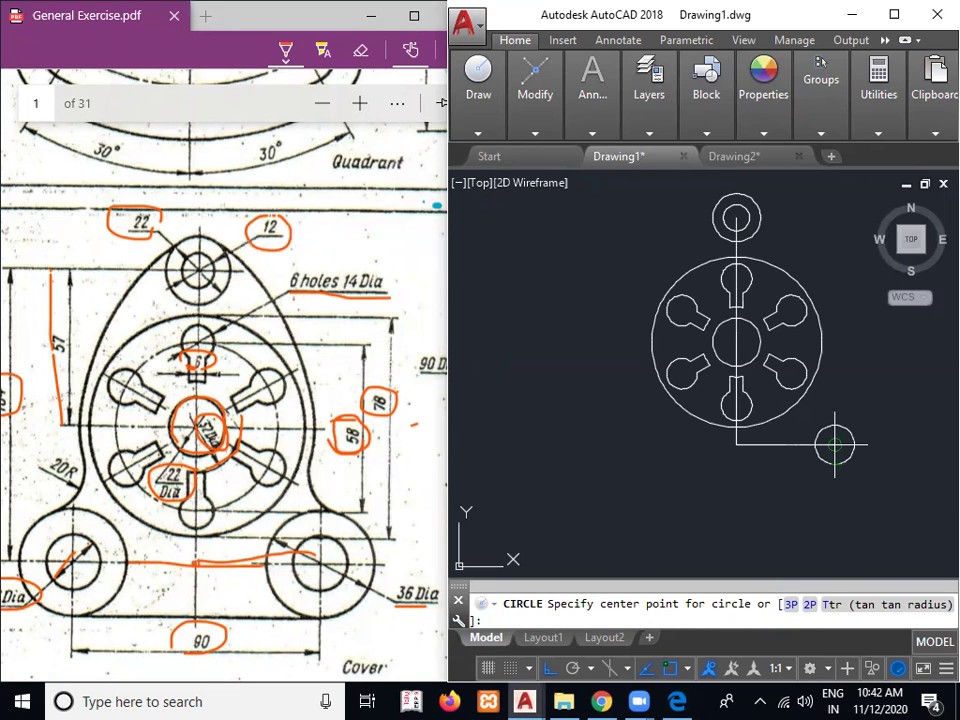
{"action": "left_click", "coordinate": [835, 444]}
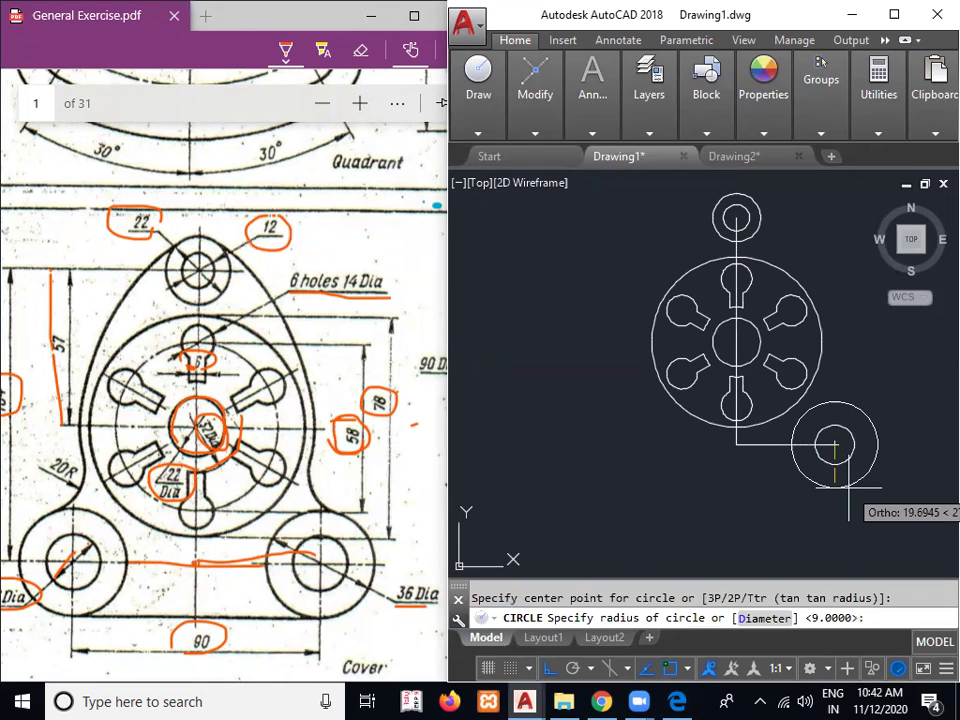
{"action": "type", "text": "d"}
{"action": "key", "text": "Return"}
{"action": "type", "text": "36"}
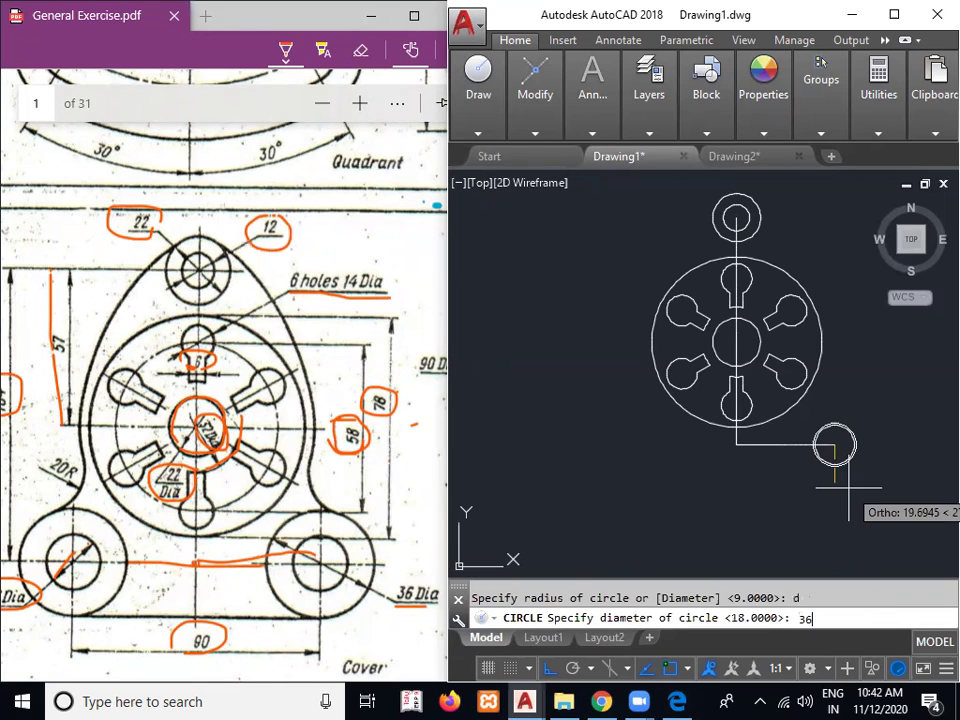
{"action": "key", "text": "Return"}
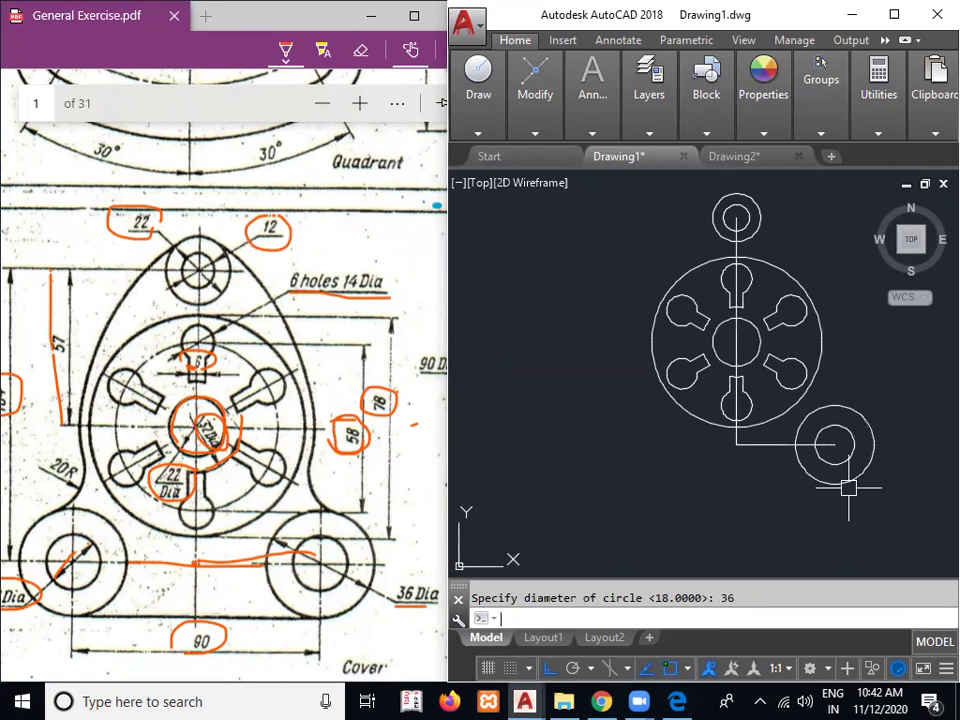
Mark the side arc near the top boss in ink on the PDF, and start a Ttr circle tangent to the top boss's outer circle
{"action": "type", "text": "c"}
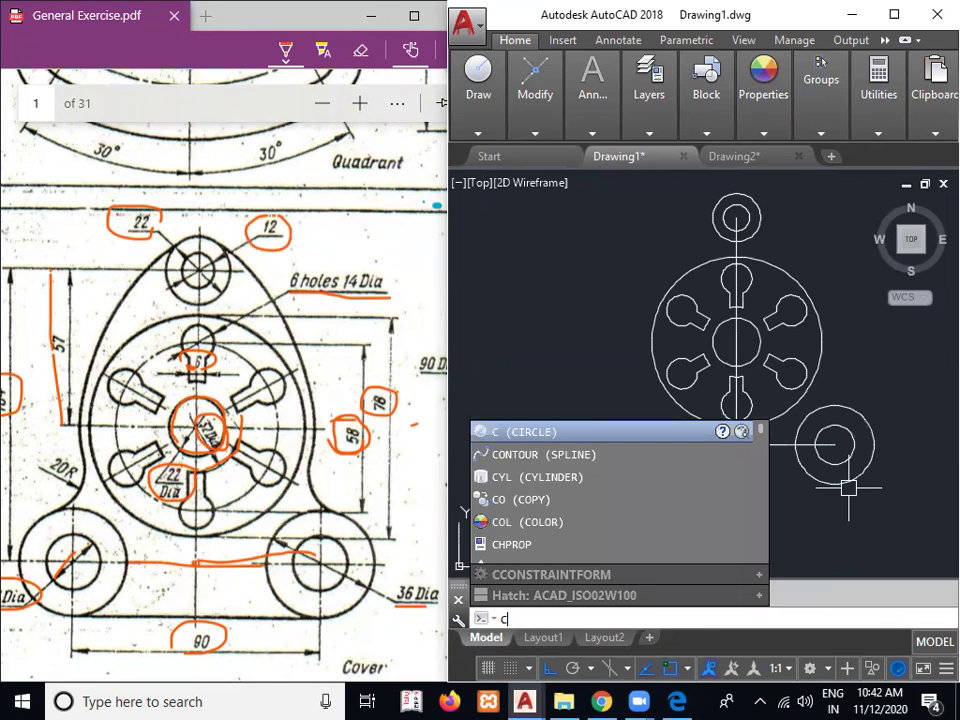
{"action": "key", "text": "Return"}
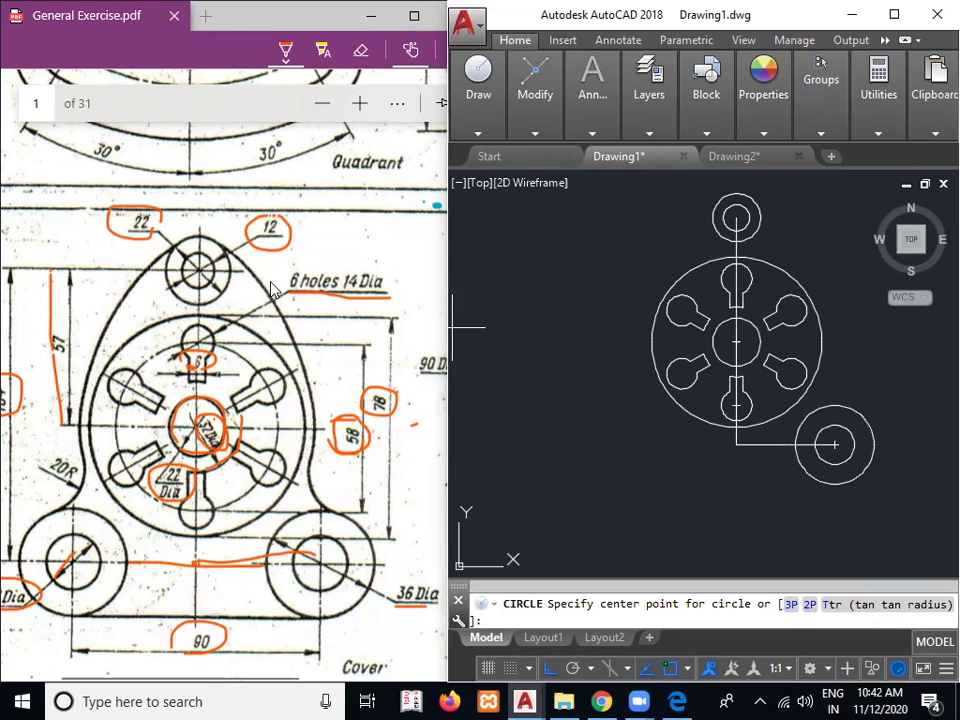
{"action": "left_click", "coordinate": [246, 292]}
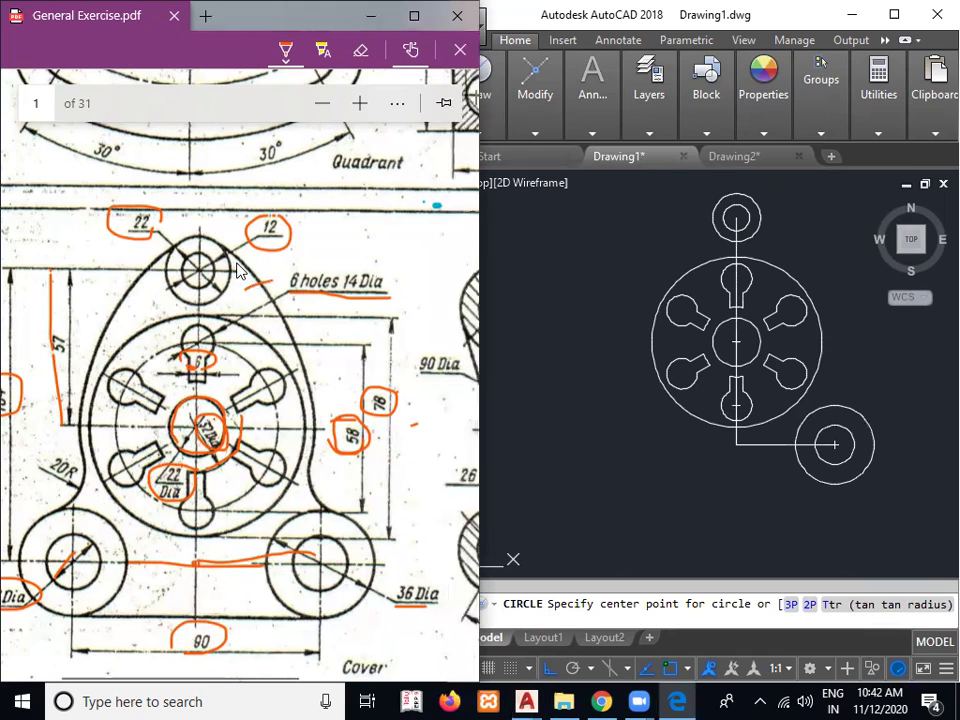
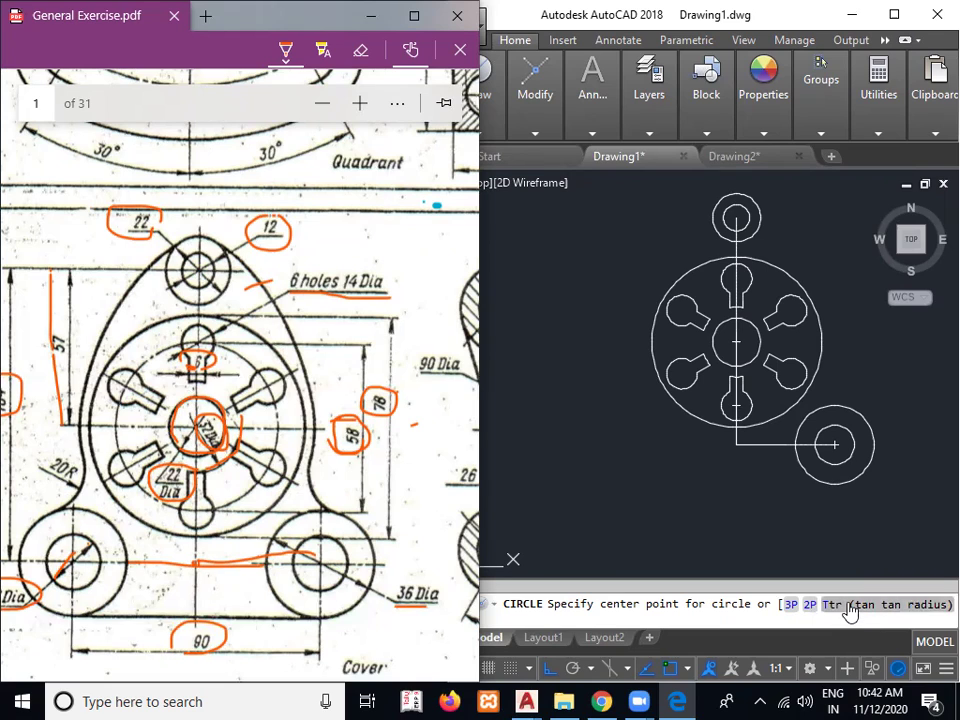
{"action": "left_click", "coordinate": [848, 616]}
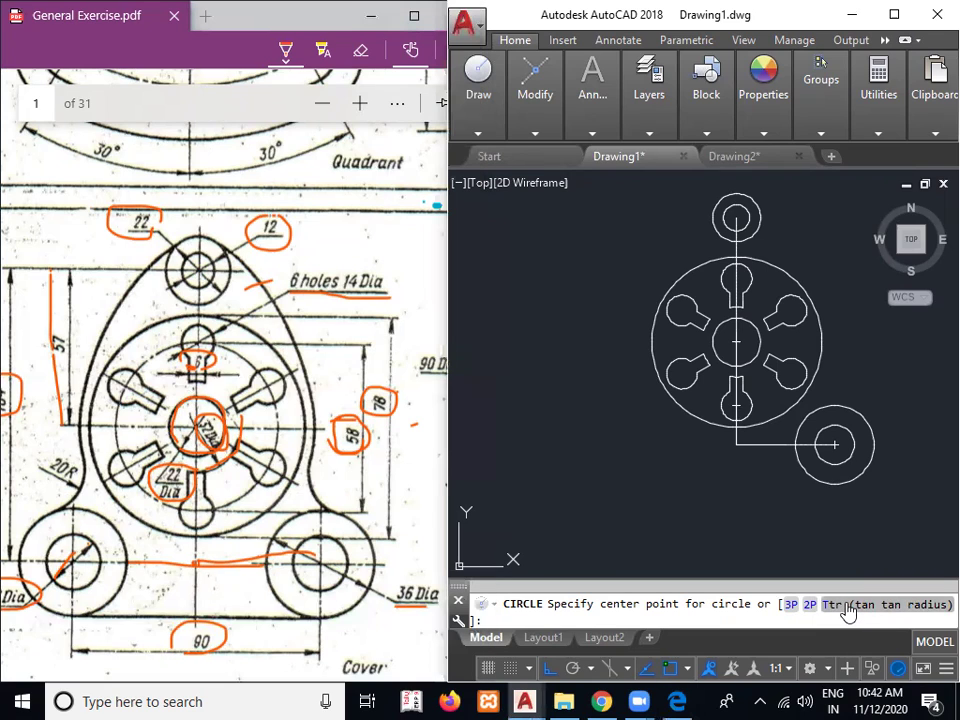
{"action": "left_click", "coordinate": [848, 612]}
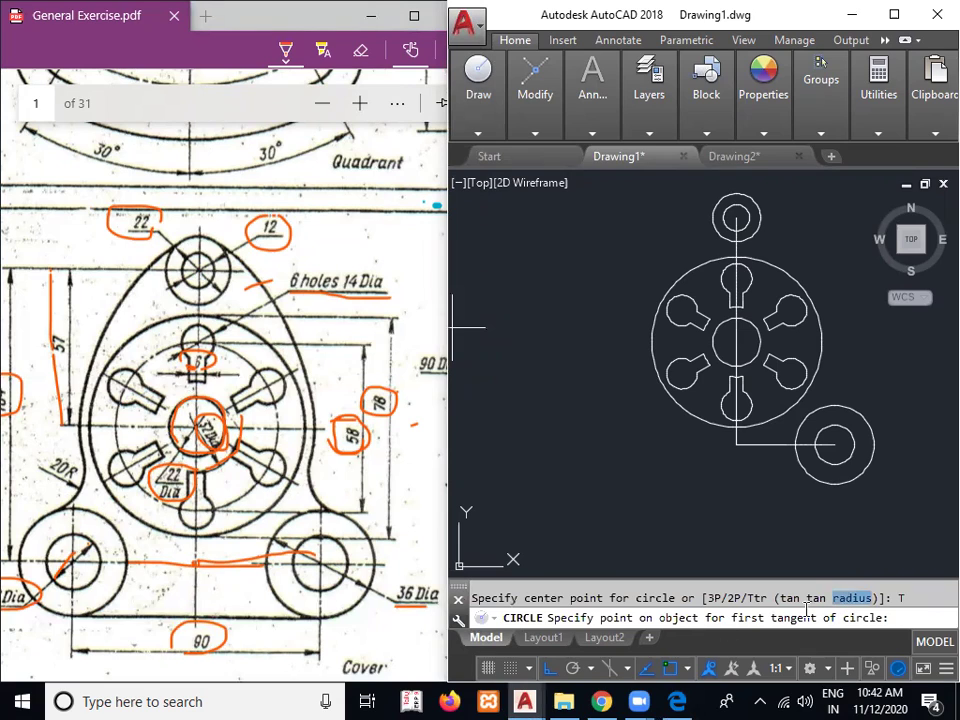
{"action": "left_click", "coordinate": [219, 255]}
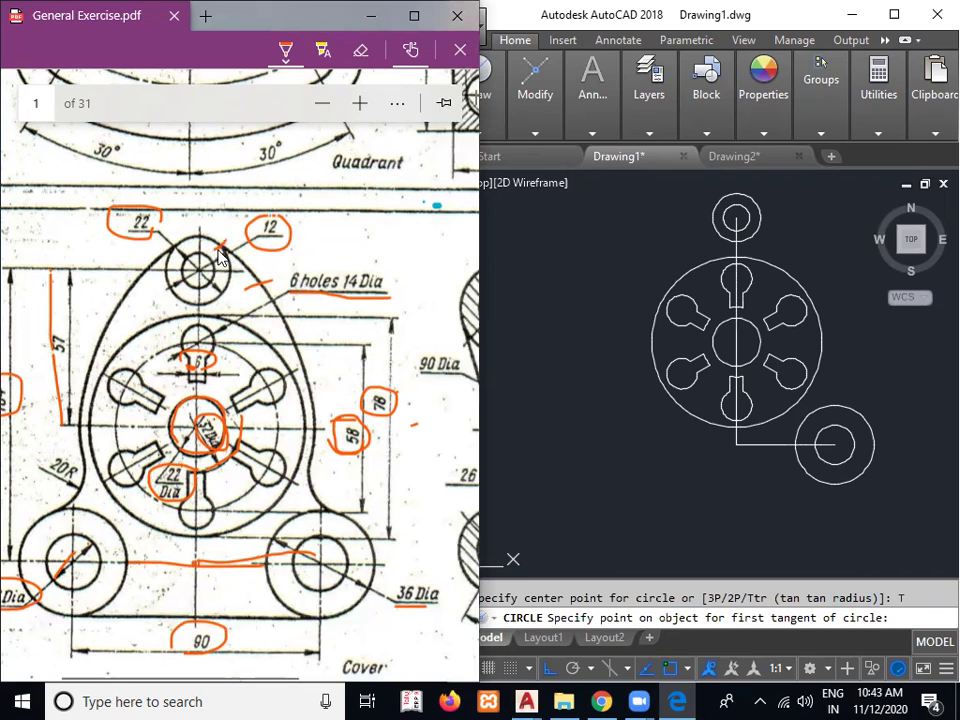
{"action": "left_click", "coordinate": [783, 235]}
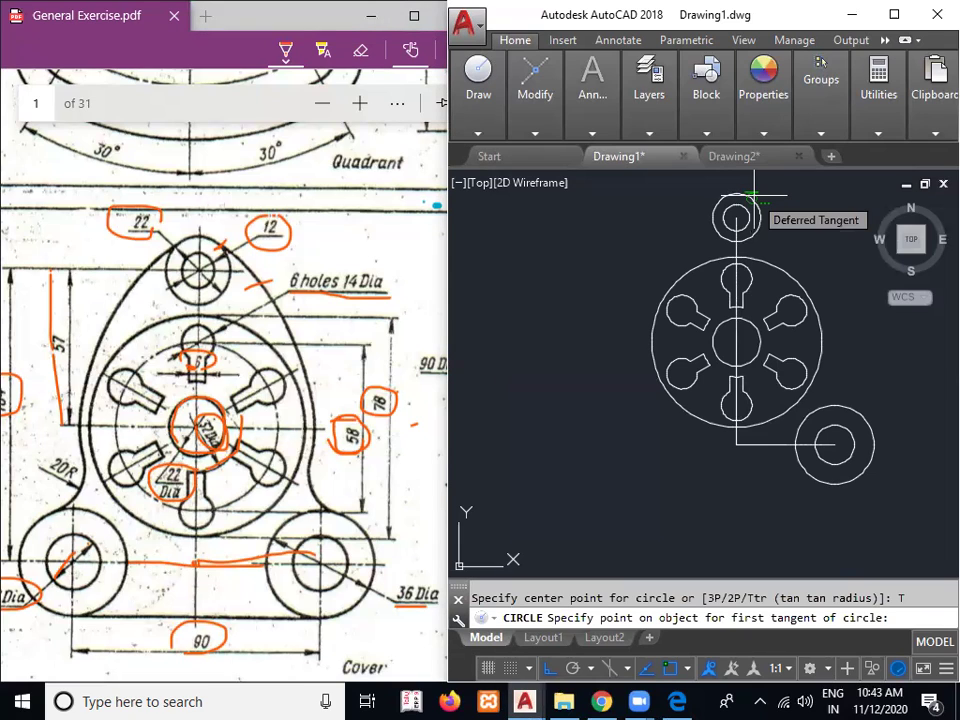
{"action": "left_click", "coordinate": [752, 196]}
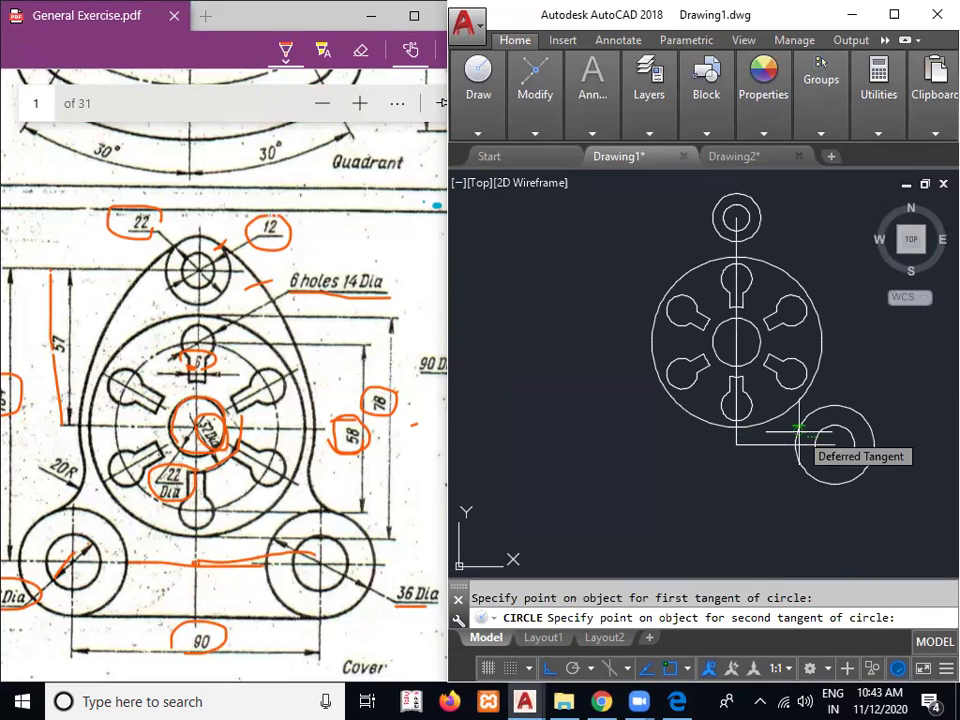
Trace in ink on the cover PDF how the side arc continues inward past the lower-right boss, and return to AutoCAD
{"action": "left_click", "coordinate": [303, 378]}
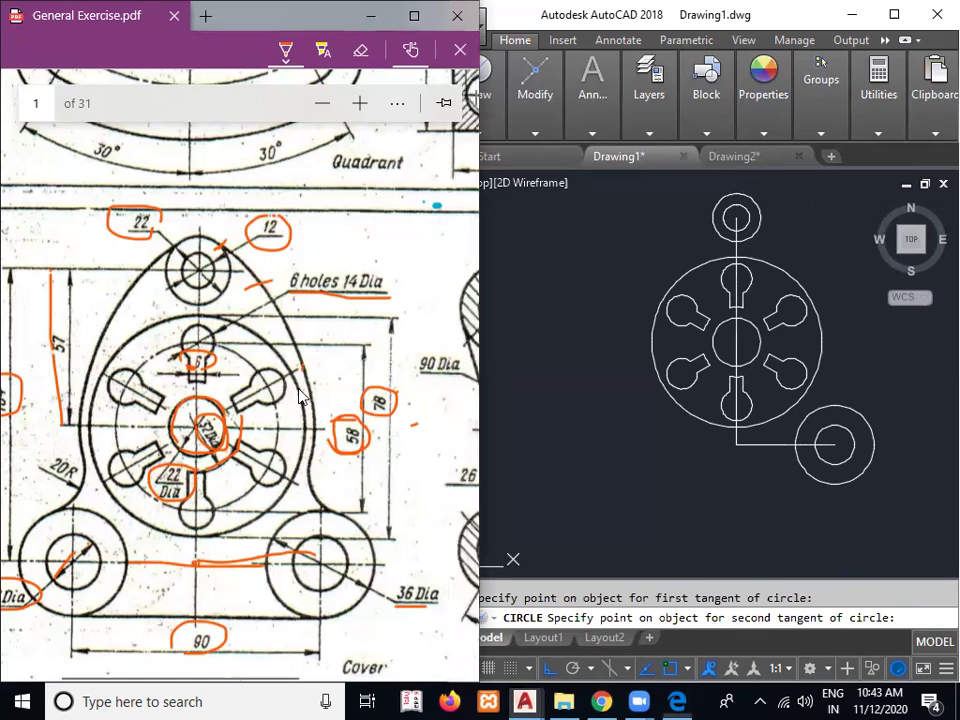
{"action": "left_click_drag", "start_coordinate": [310, 402], "coordinate": [300, 510]}
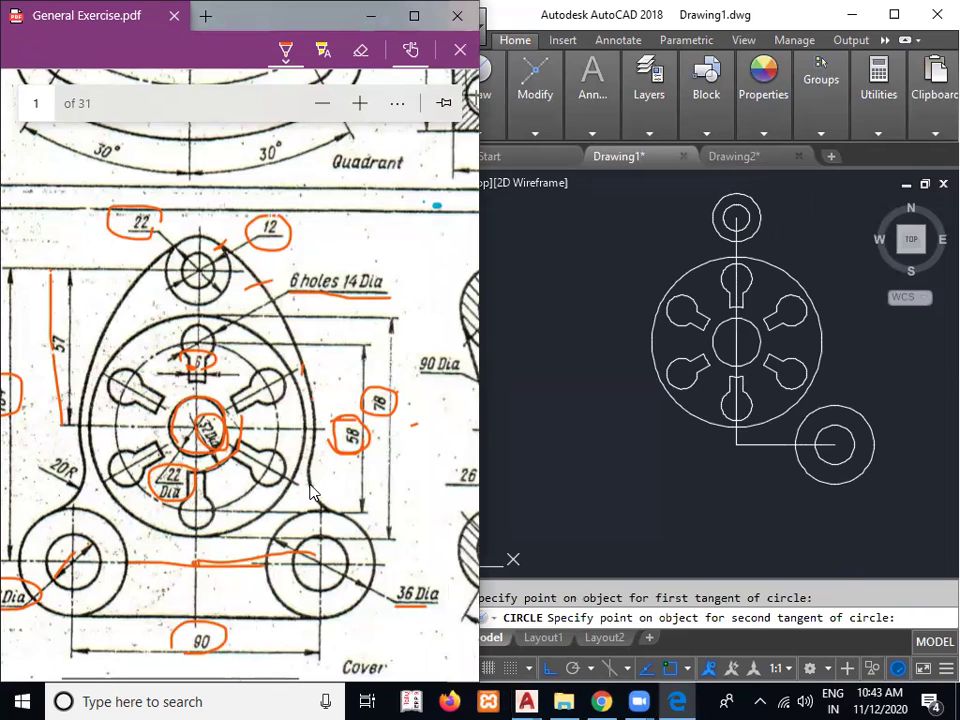
{"action": "left_click_drag", "start_coordinate": [45, 609], "coordinate": [10, 604]}
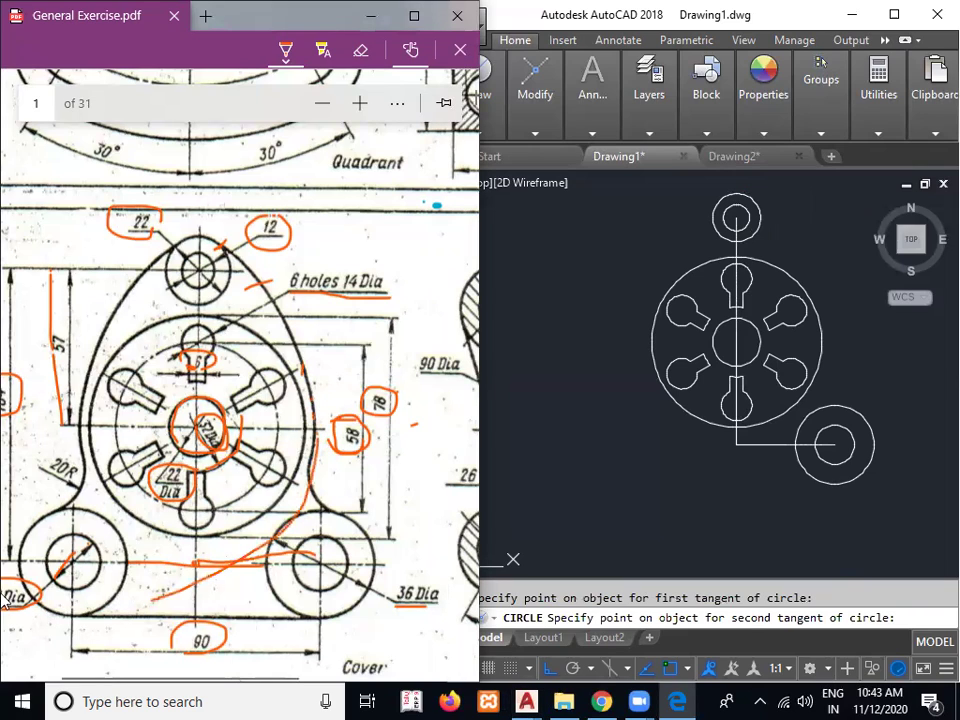
{"action": "left_click", "coordinate": [800, 424]}
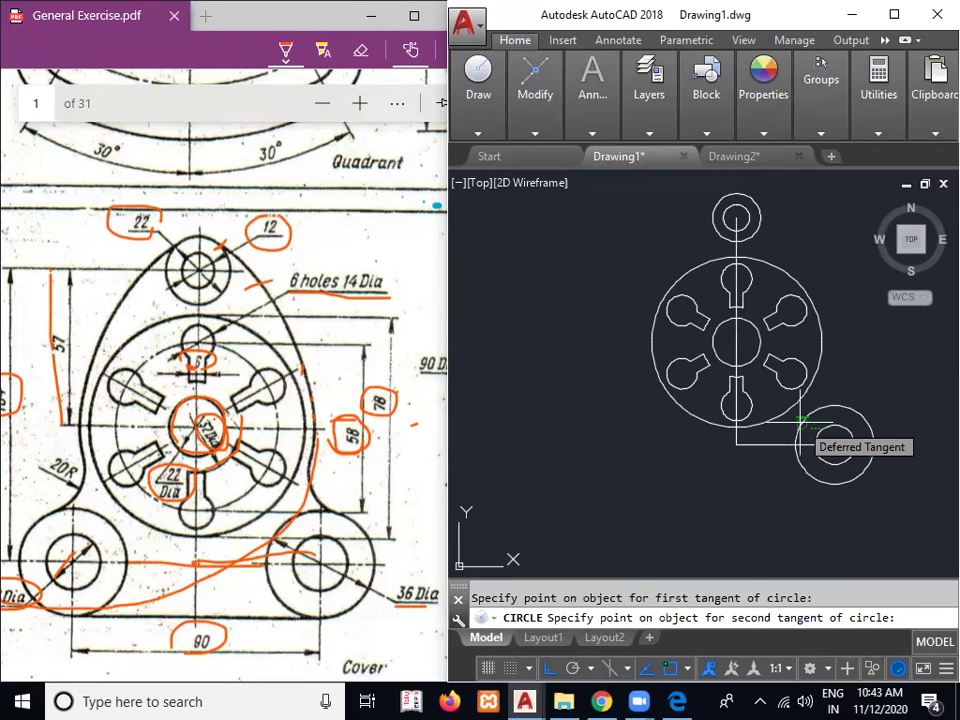
Complete the tangent circle with the lower-right boss's outer circle as second tangent and a radius of 74
{"action": "left_click", "coordinate": [800, 424]}
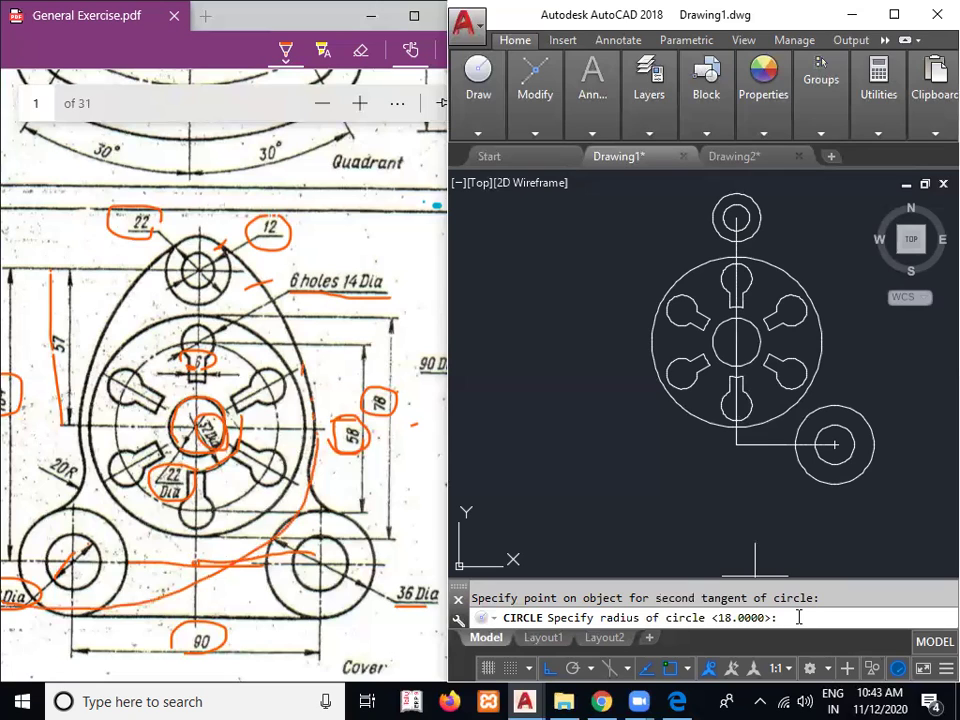
{"action": "type", "text": "74"}
{"action": "key", "text": "Return"}
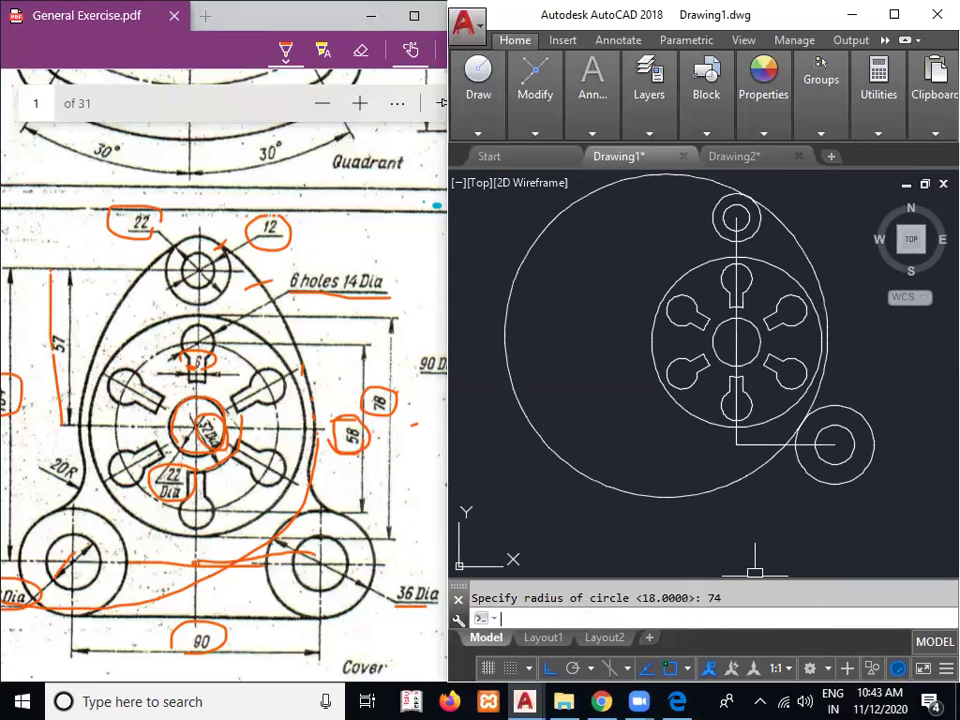
Label the side arc 74R with an arrow and circle the 20R dimension in ink on the PDF, and return to AutoCAD
{"action": "left_click", "coordinate": [305, 341]}
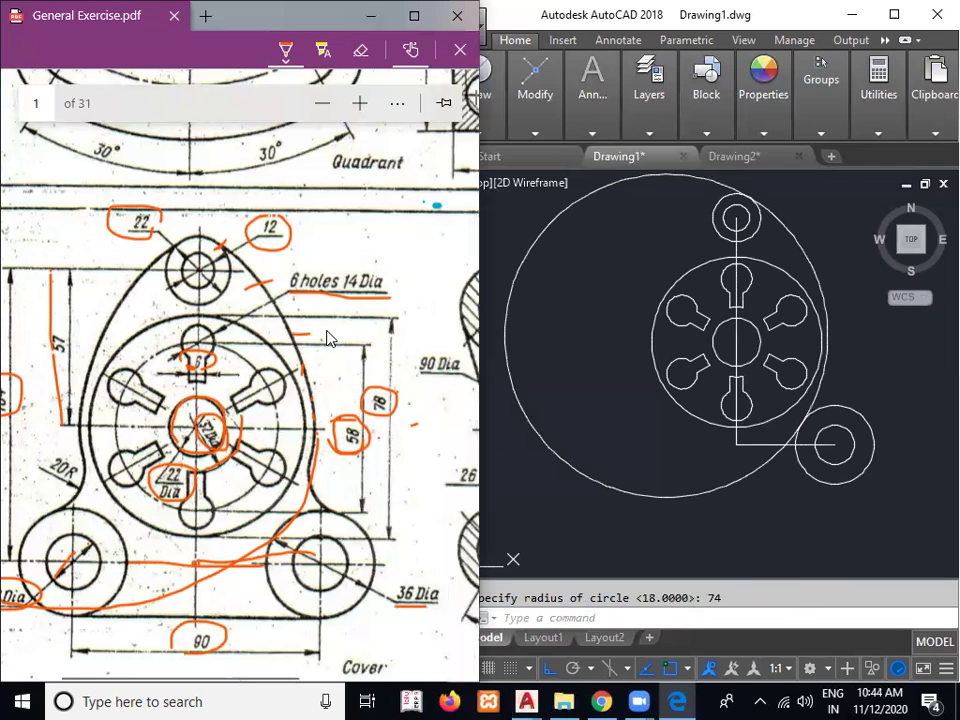
{"action": "mouse_move", "coordinate": [303, 327]}
{"action": "left_mouse_down"}
{"action": "mouse_move", "coordinate": [303, 343]}
{"action": "mouse_move", "coordinate": [372, 338]}
{"action": "left_mouse_up"}
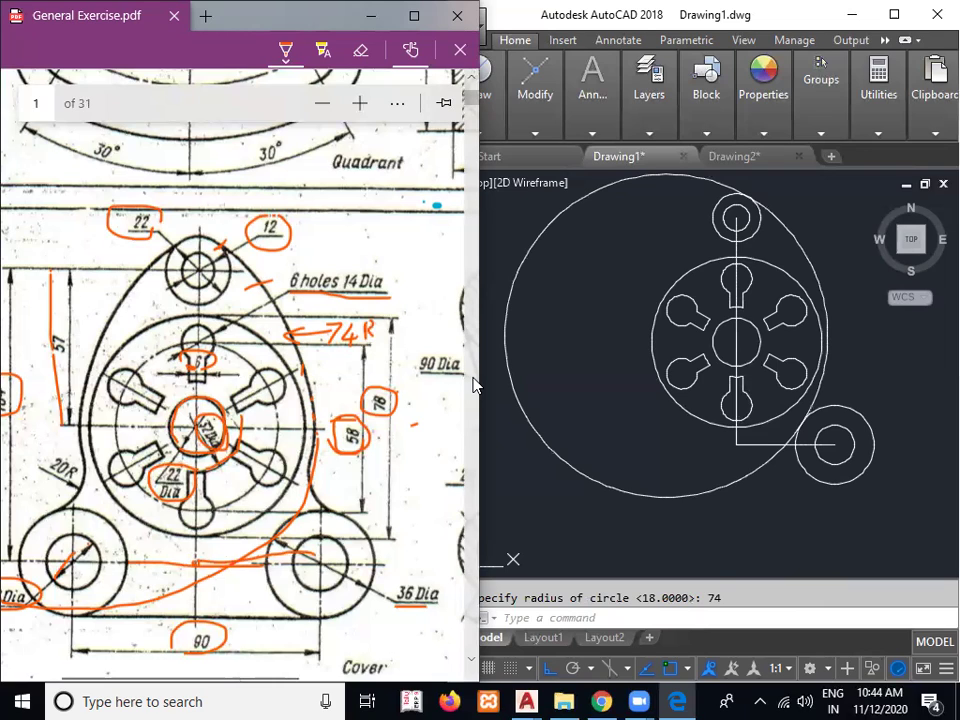
{"action": "left_click", "coordinate": [750, 525]}
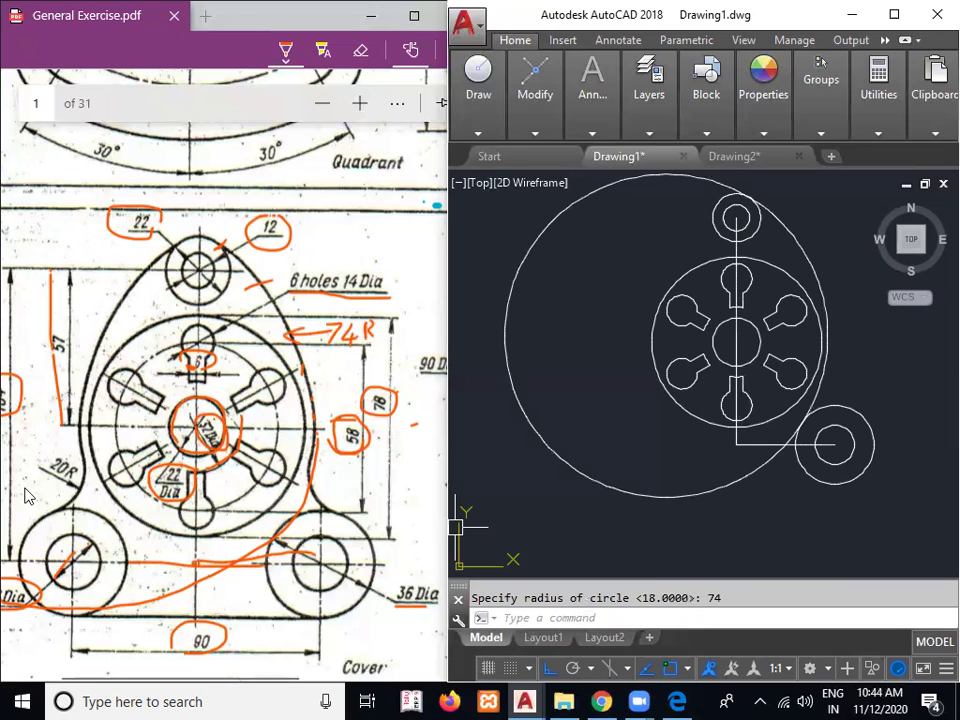
{"action": "left_click", "coordinate": [40, 360]}
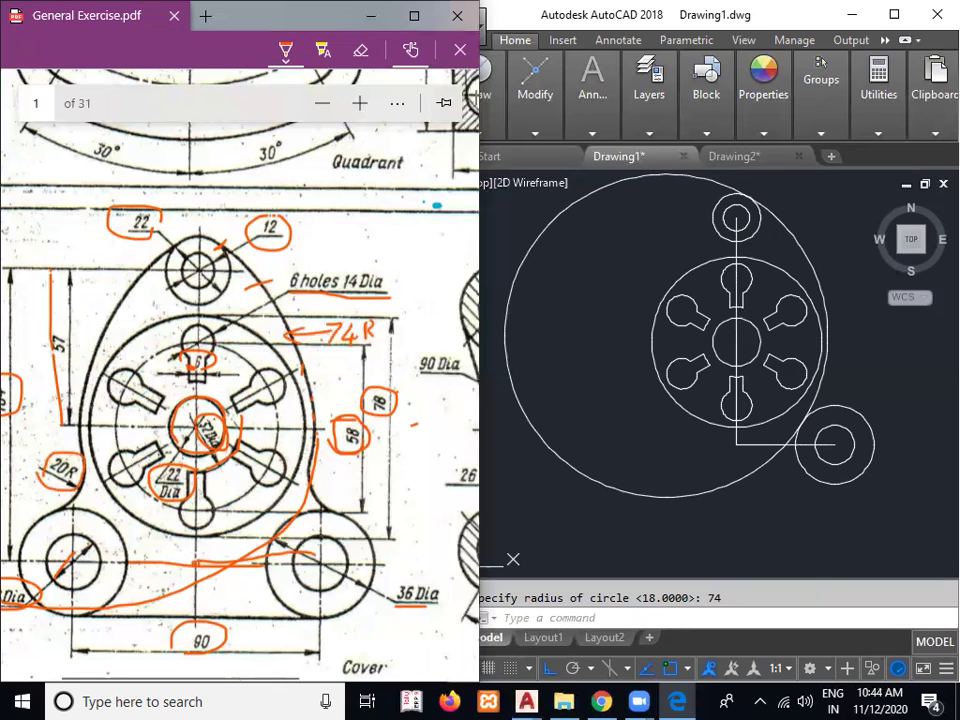
{"action": "left_click", "coordinate": [845, 398]}
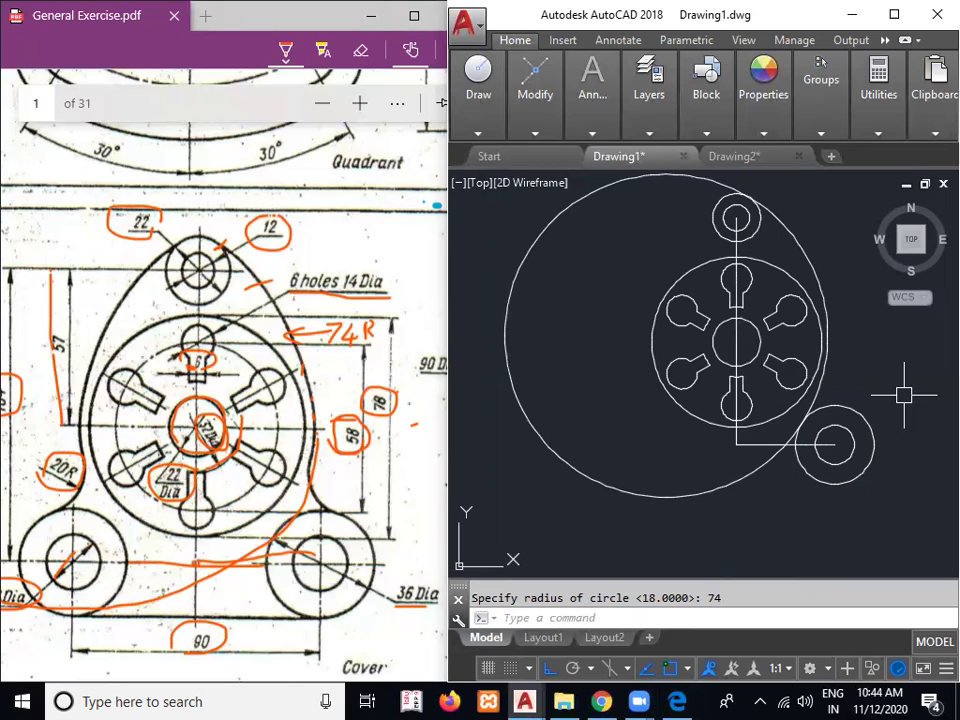
Fillet between the lower-right boss's outer circle and the 74-radius circle with radius 20 in No trim mode
{"action": "type", "text": "fillet"}
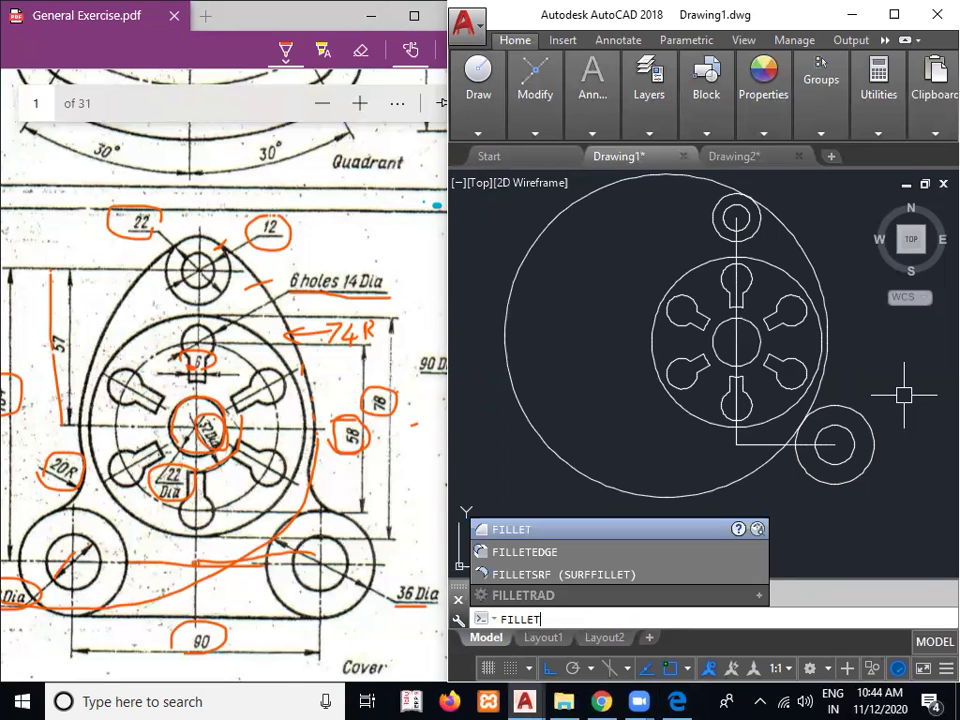
{"action": "key", "text": "Return"}
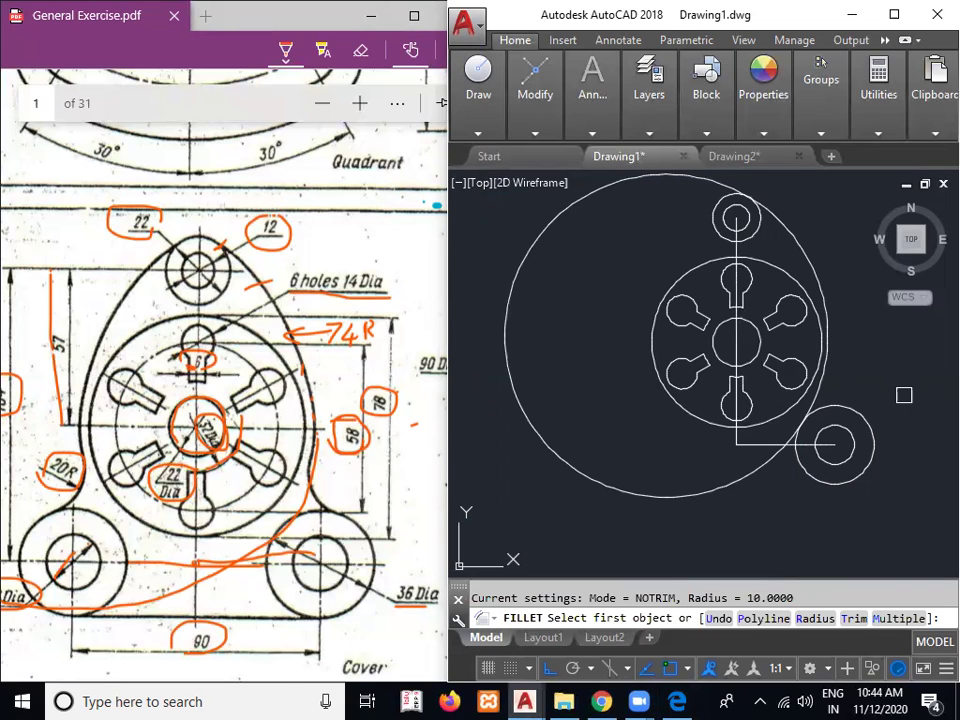
{"action": "left_click", "coordinate": [855, 620]}
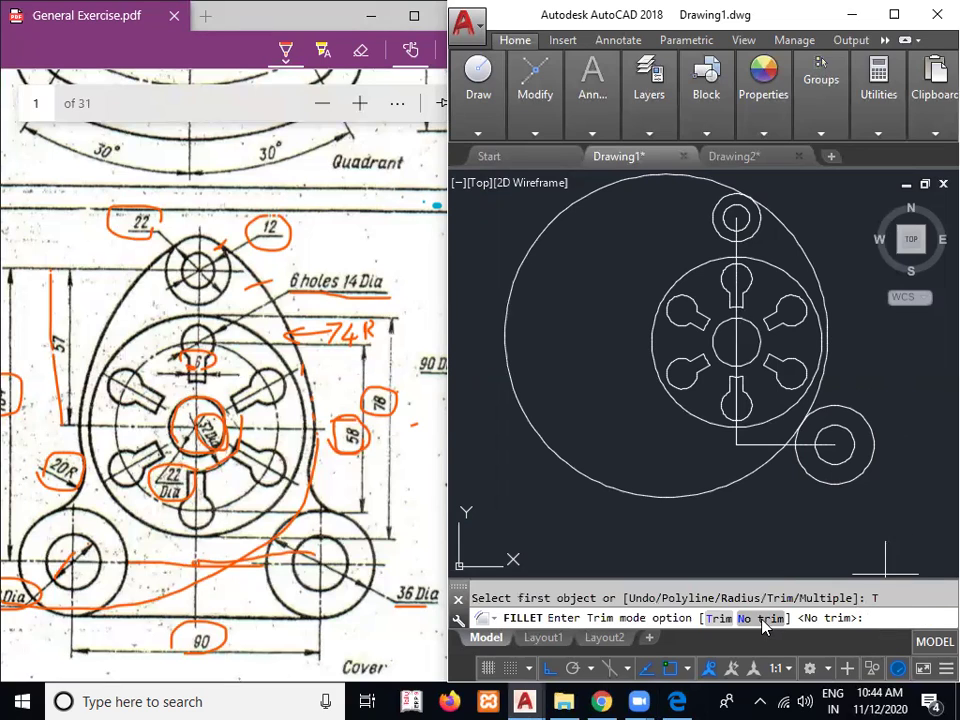
{"action": "left_click", "coordinate": [780, 620]}
{"action": "left_click", "coordinate": [804, 618]}
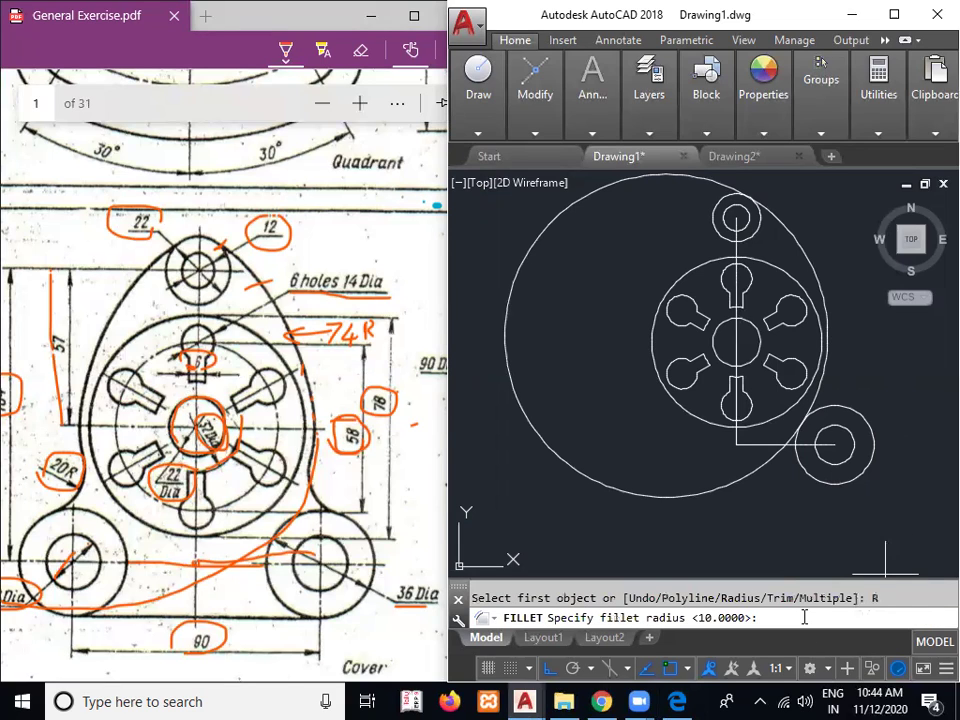
{"action": "type", "text": "74"}
{"action": "key", "text": "BackSpace"}
{"action": "key", "text": "BackSpace"}
{"action": "type", "text": "20"}
{"action": "key", "text": "Return"}
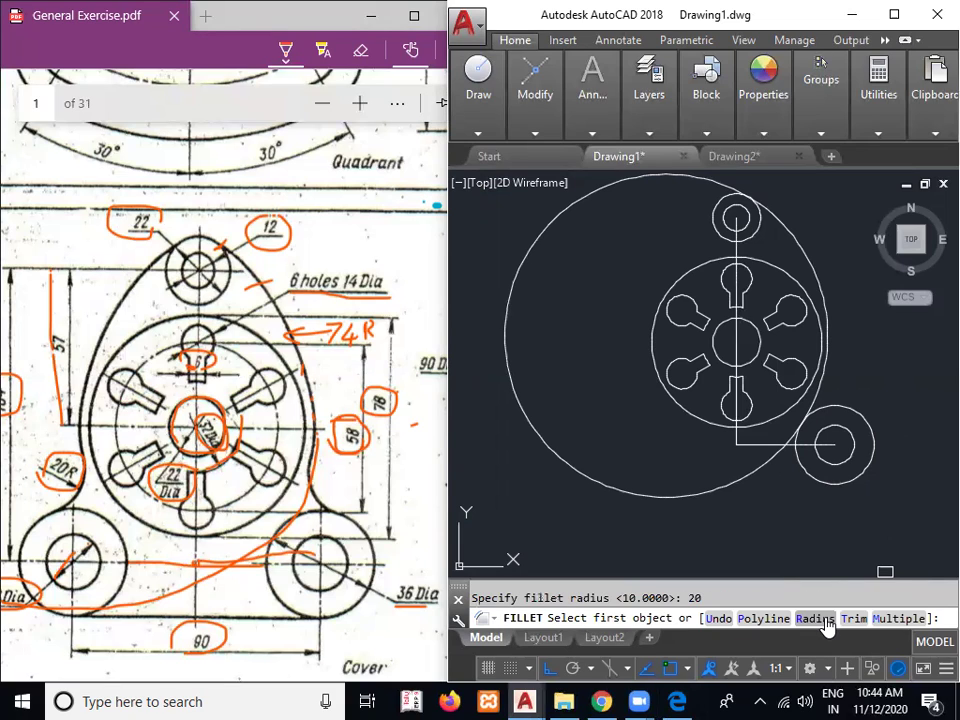
{"action": "left_click", "coordinate": [864, 416]}
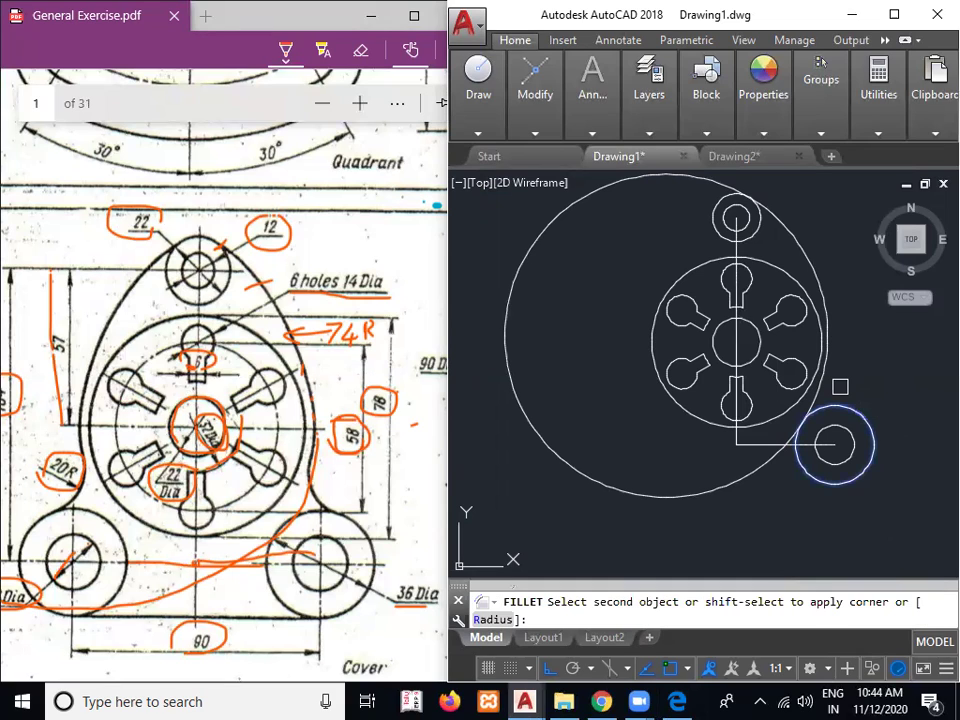
{"action": "left_click", "coordinate": [840, 386]}
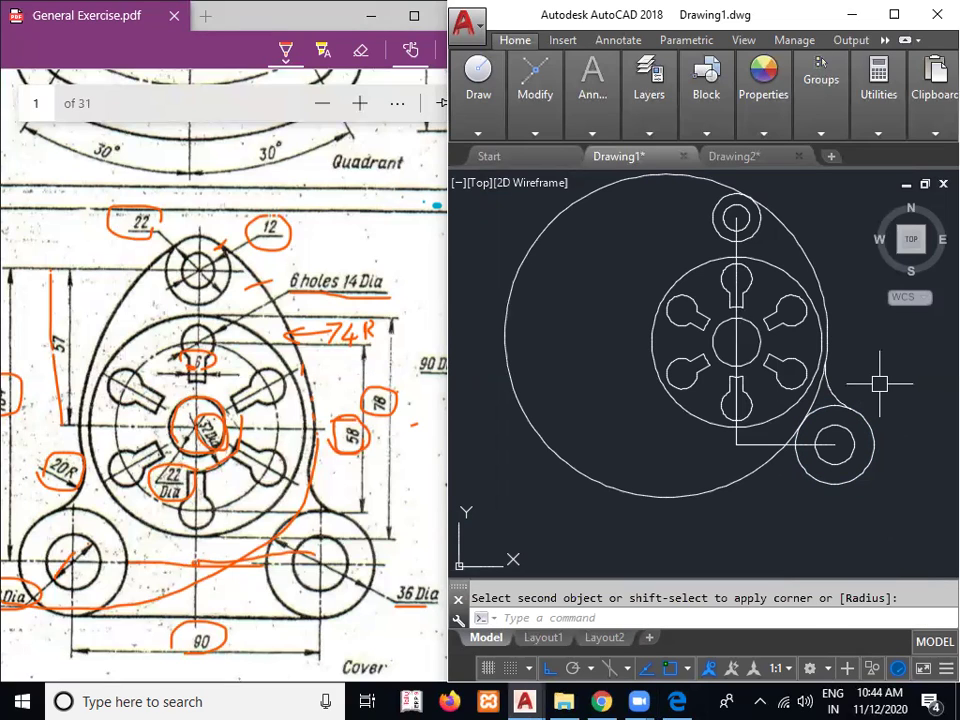
Trim the 74-radius circle against the 20-radius fillet and the top boss's outer circle, keeping only the right side arc
{"action": "type", "text": "tr"}
{"action": "key", "text": "Return"}
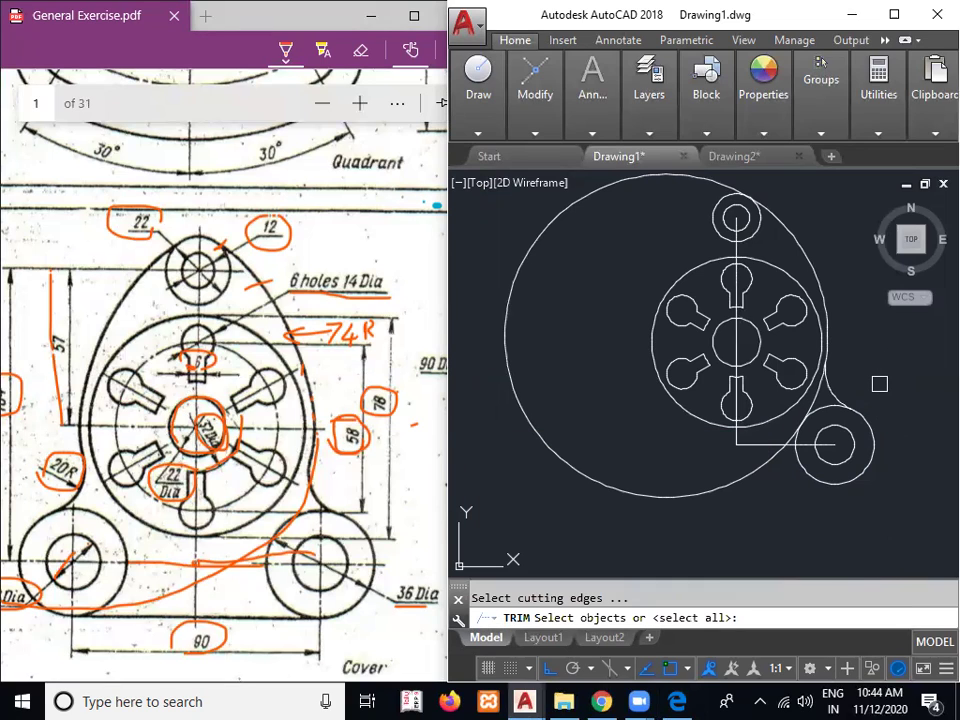
{"action": "left_click", "coordinate": [837, 394]}
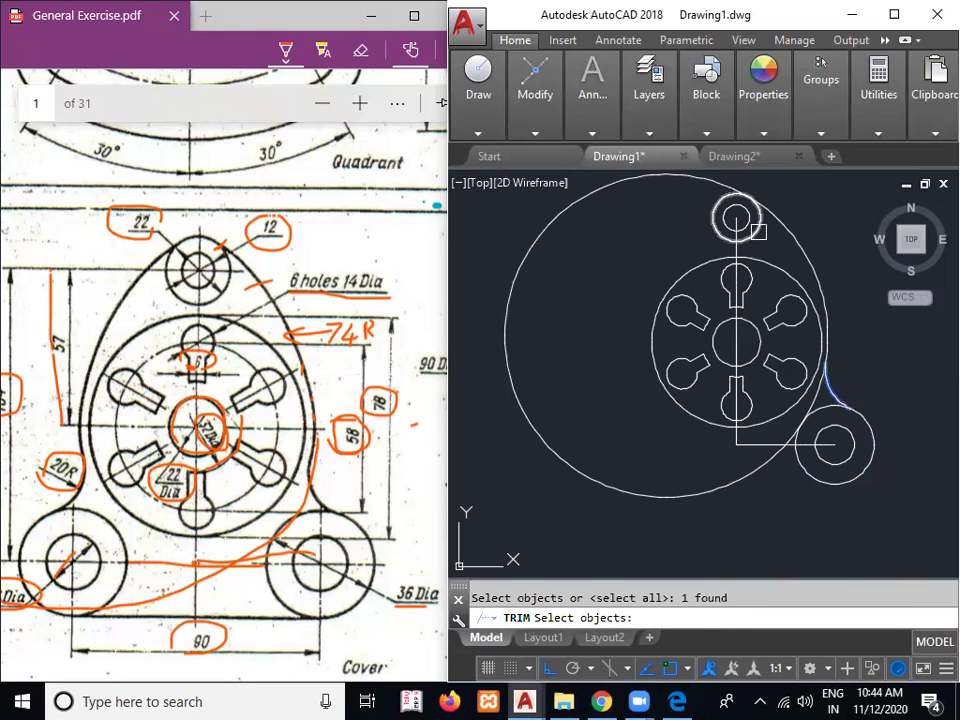
{"action": "left_click", "coordinate": [759, 231]}
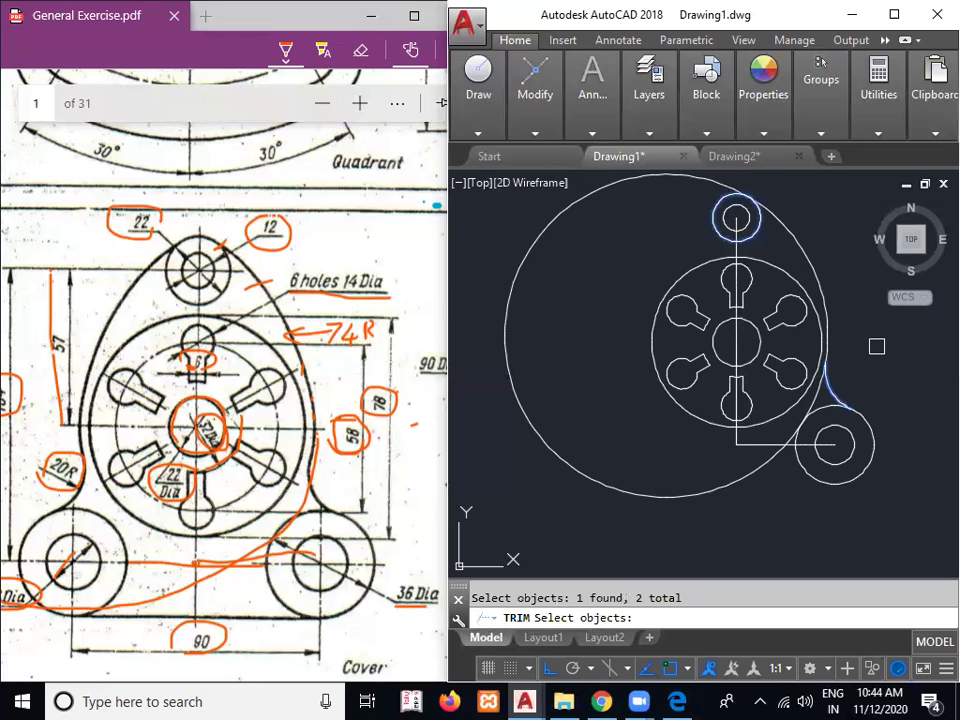
{"action": "key", "text": "Return"}
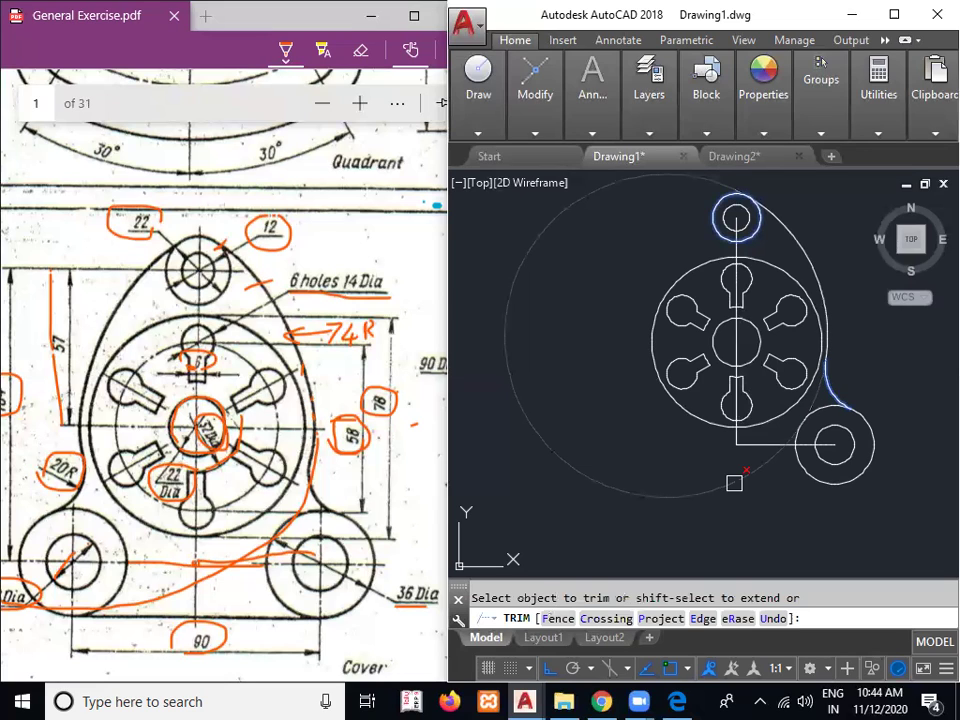
{"action": "left_click", "coordinate": [734, 483]}
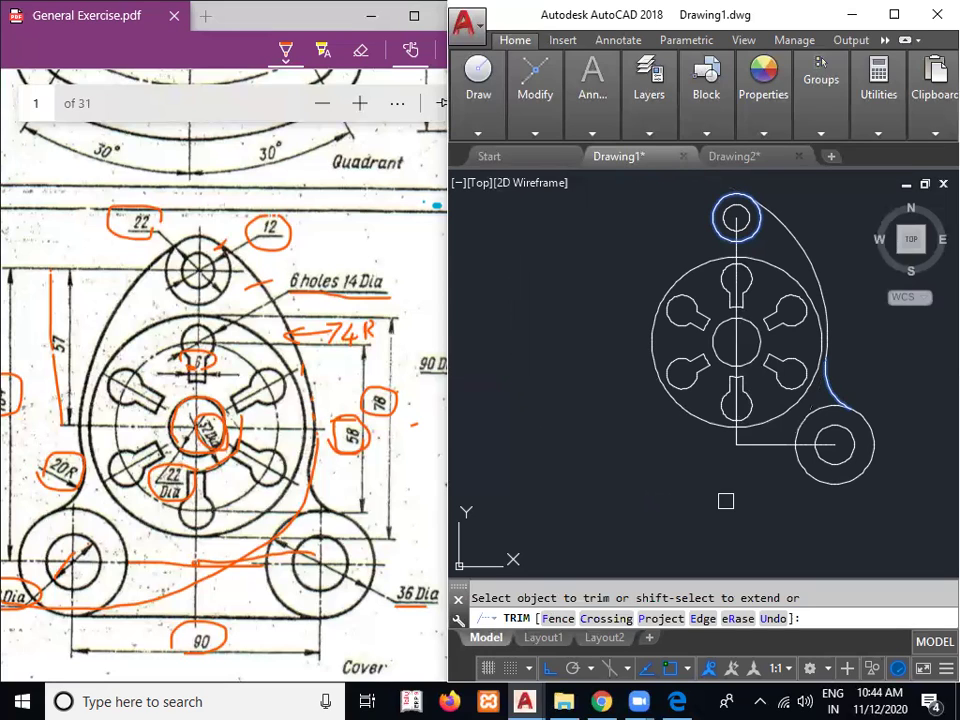
{"action": "key", "text": "Return"}
Mirror the lower-right boss's two circles and the 74-radius side arc about the vertical centre line, keeping the source objects
{"action": "type", "text": "mi"}
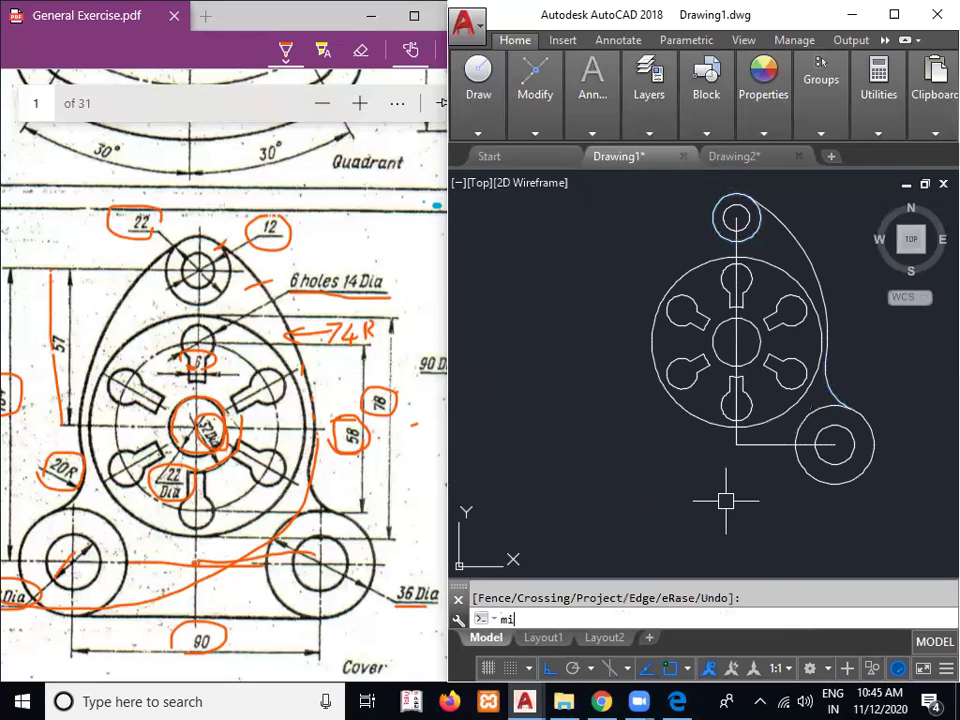
{"action": "key", "text": "Return"}
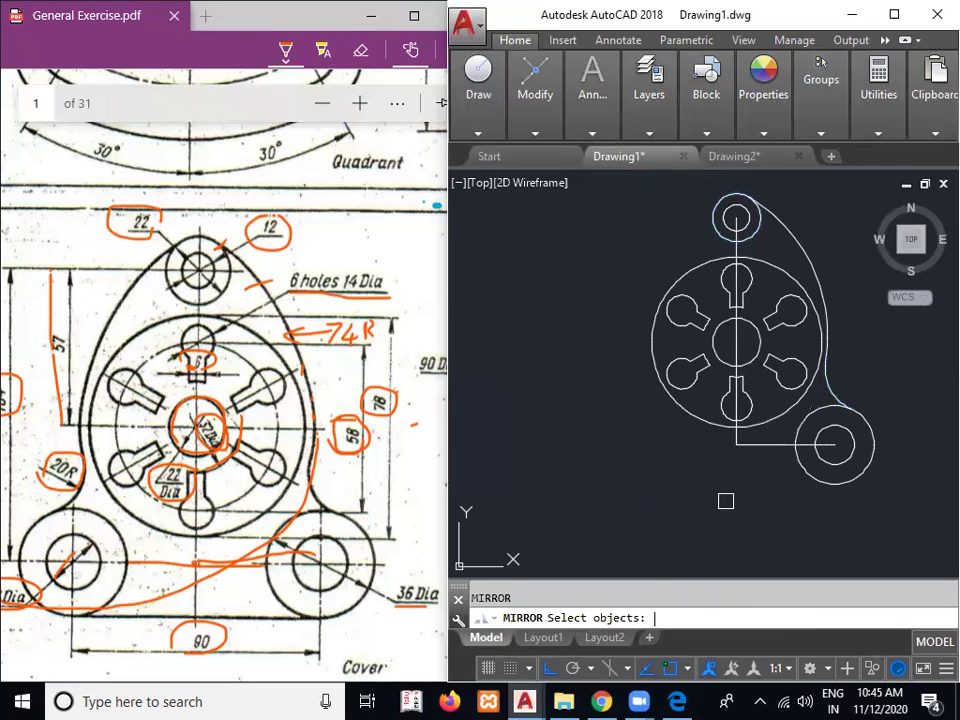
{"action": "left_click", "coordinate": [815, 480]}
{"action": "left_click", "coordinate": [825, 461]}
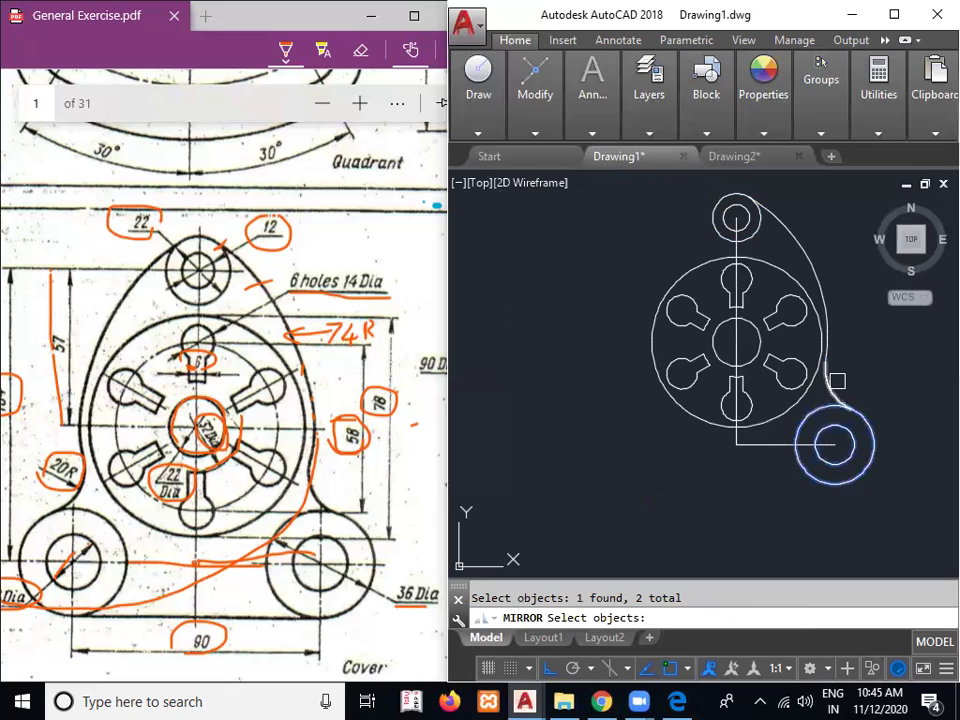
{"action": "left_click", "coordinate": [826, 325]}
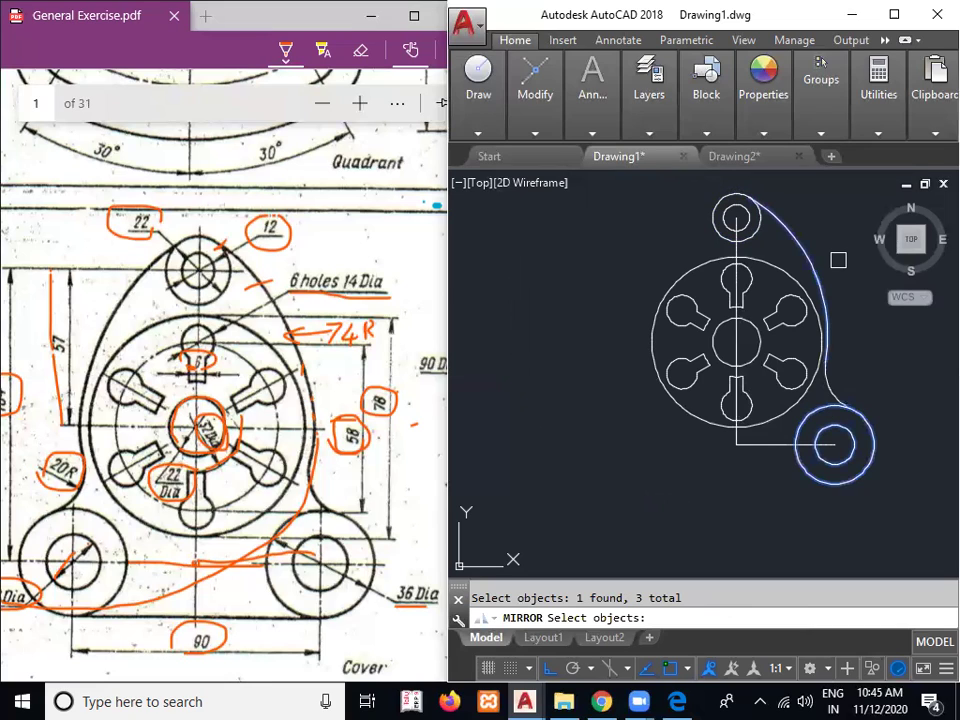
{"action": "key", "text": "Return"}
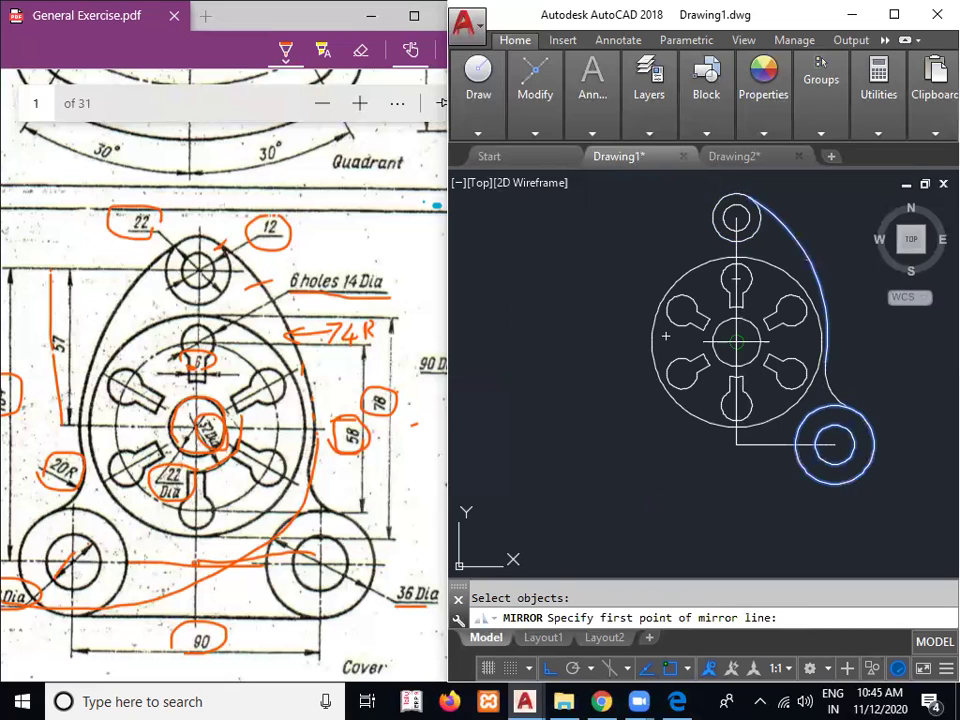
{"action": "left_click", "coordinate": [736, 342]}
{"action": "left_click", "coordinate": [737, 445]}
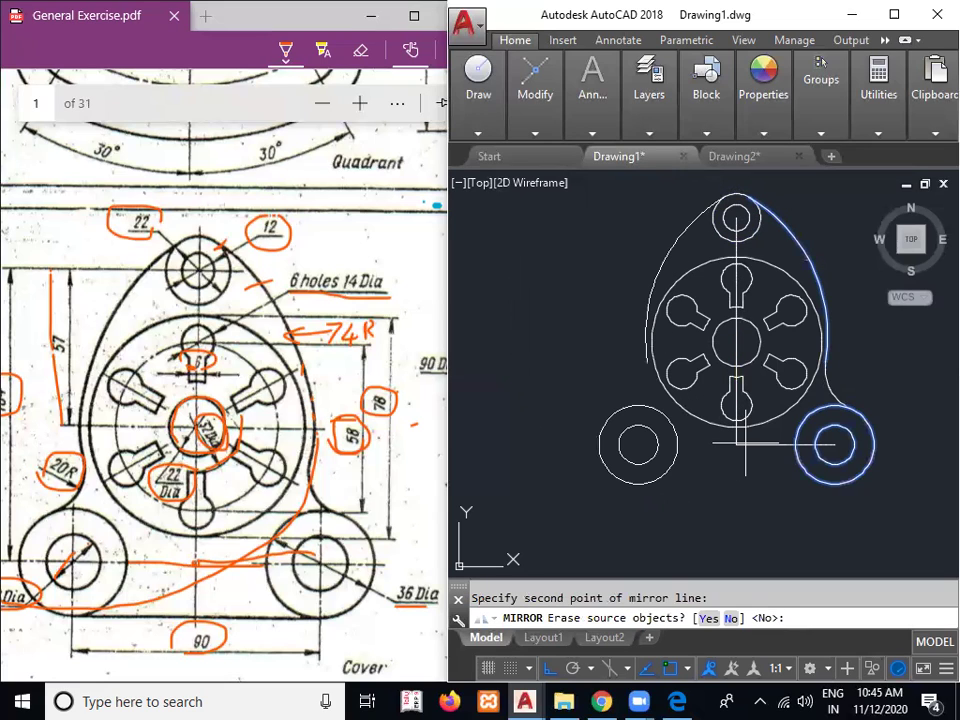
{"action": "left_click", "coordinate": [731, 618]}
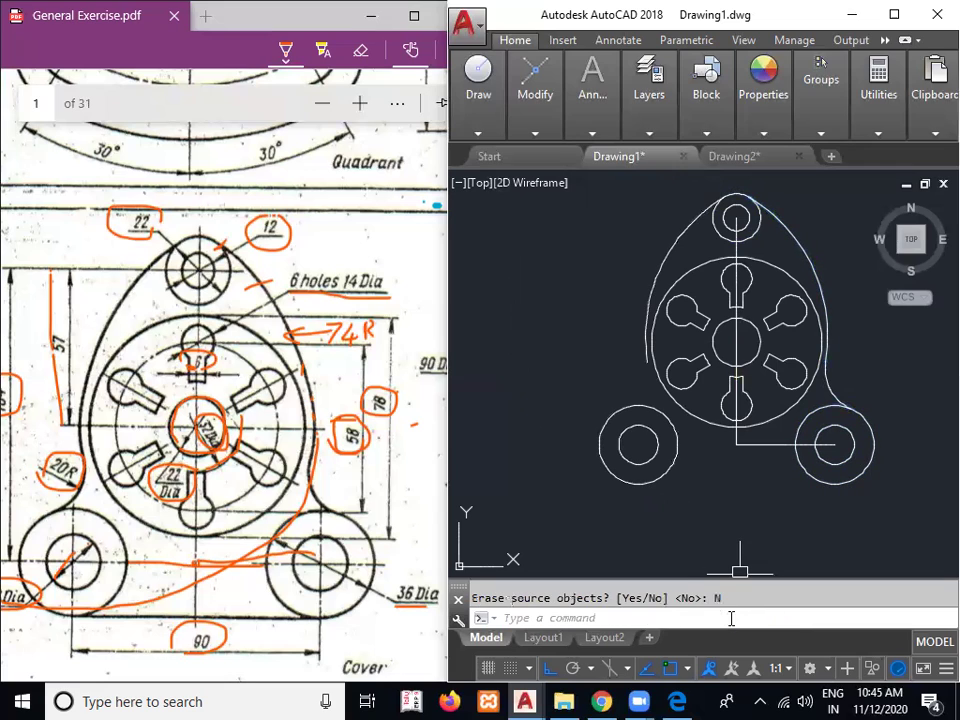
Mirror the 20-radius fillet arc about the vertical centre line, keeping the original
{"action": "key", "text": "Return"}
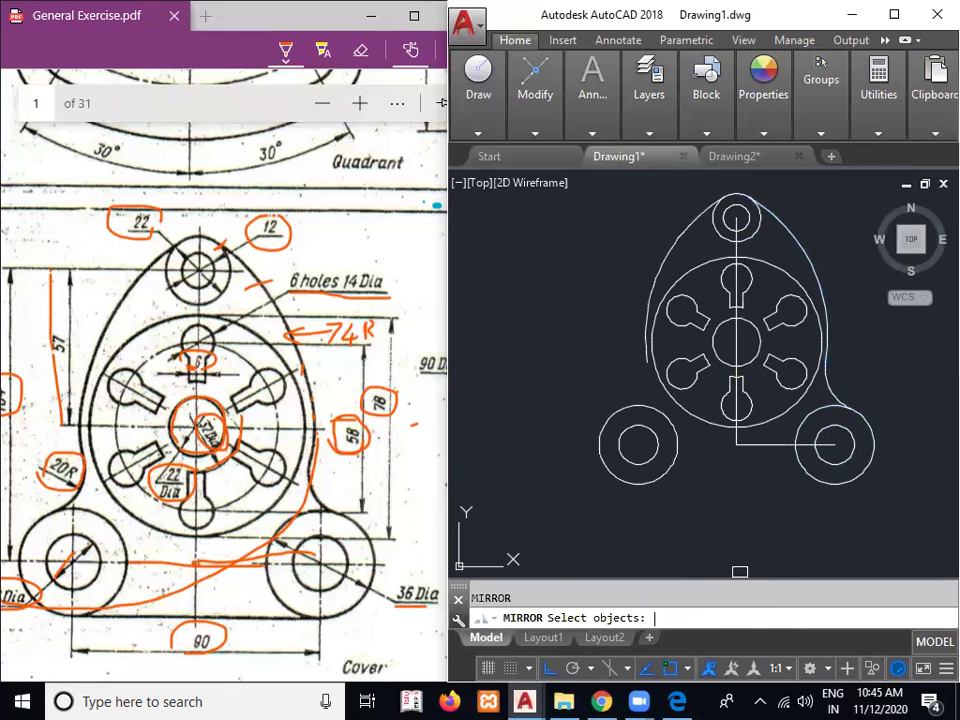
{"action": "left_click", "coordinate": [841, 393]}
{"action": "key", "text": "Return"}
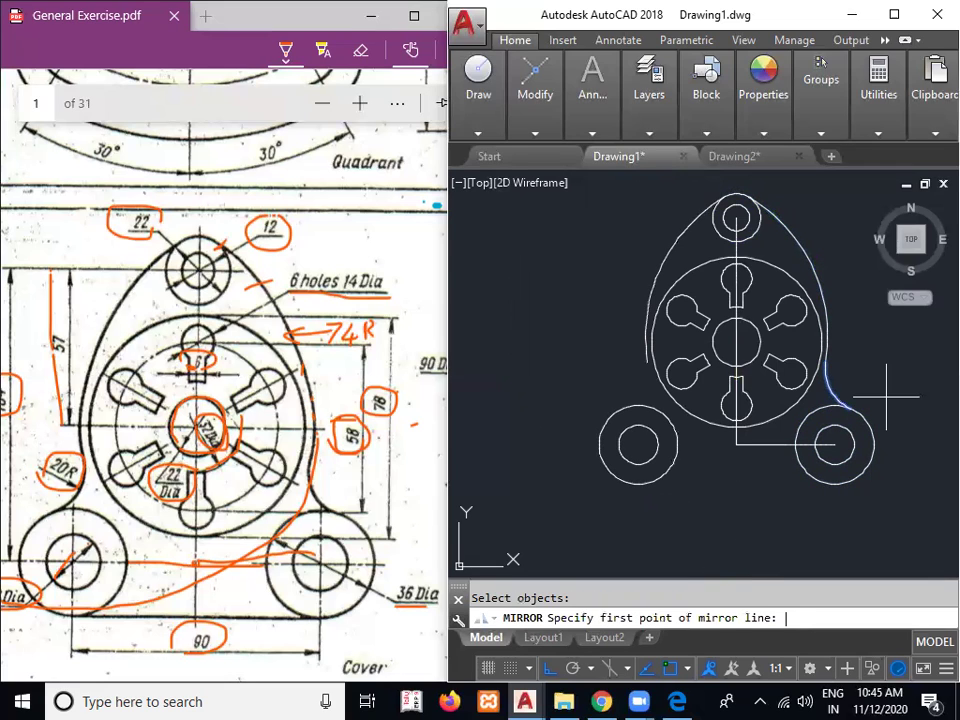
{"action": "left_click", "coordinate": [736, 342]}
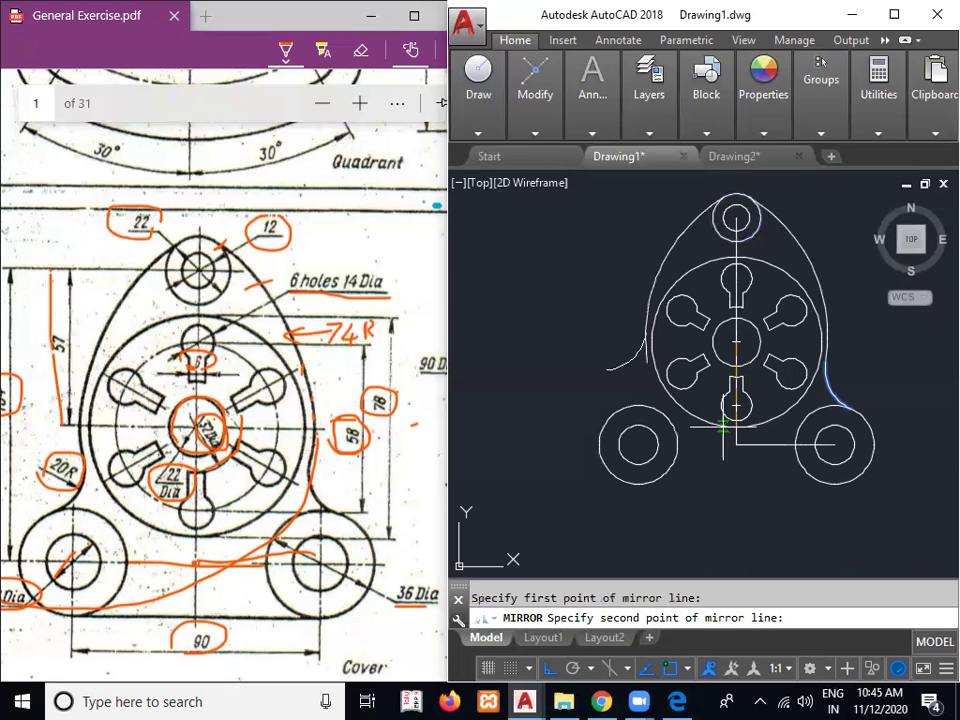
{"action": "left_click", "coordinate": [736, 445]}
{"action": "key", "text": "Return"}
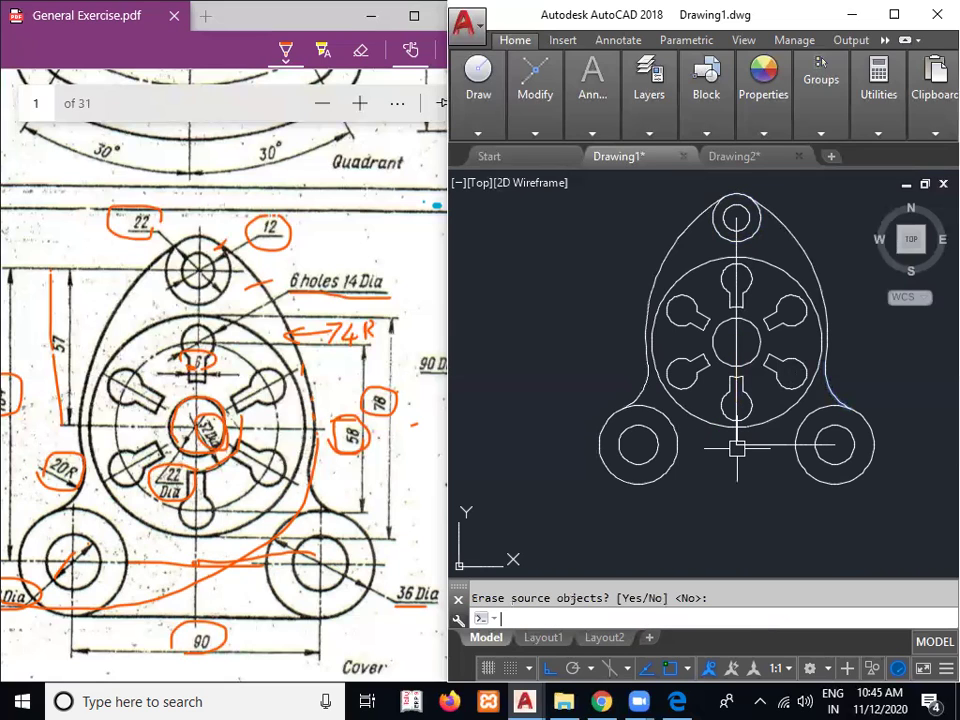
Draw the cover's bottom edge as a line between the bottom quadrants of the two lower bosses' outer circles
{"action": "type", "text": "1"}
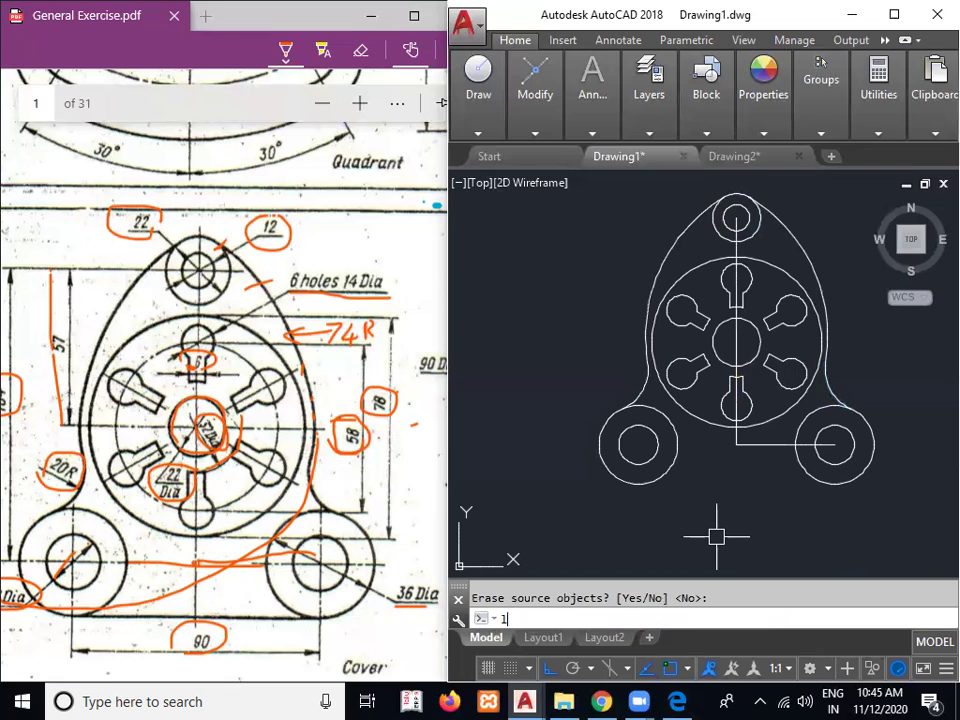
{"action": "key", "text": "Return"}
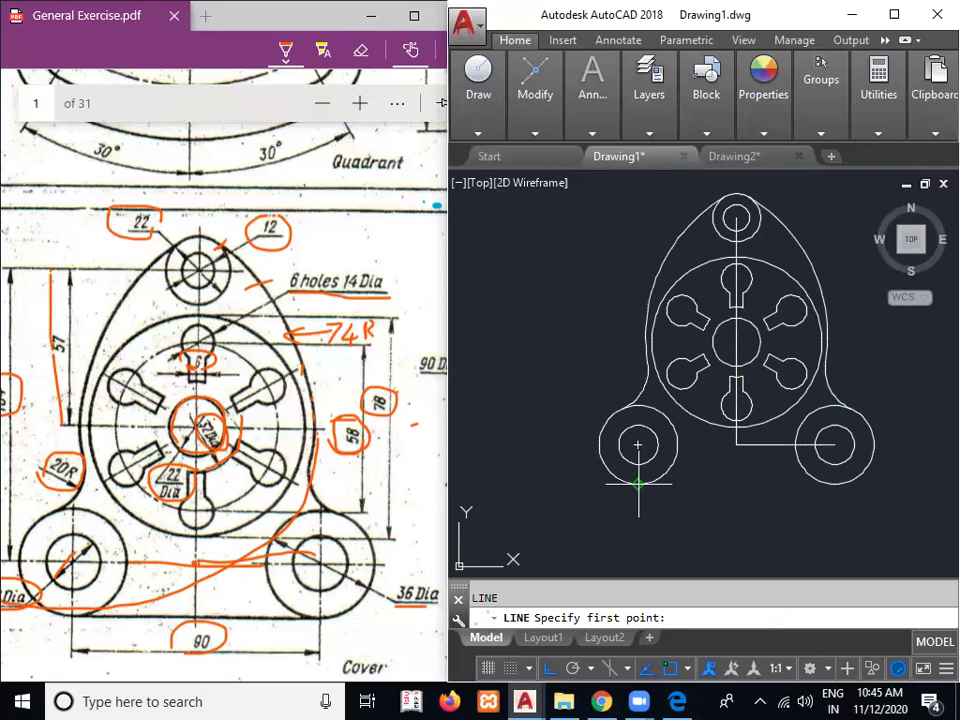
{"action": "left_click", "coordinate": [638, 484]}
{"action": "left_click", "coordinate": [835, 484]}
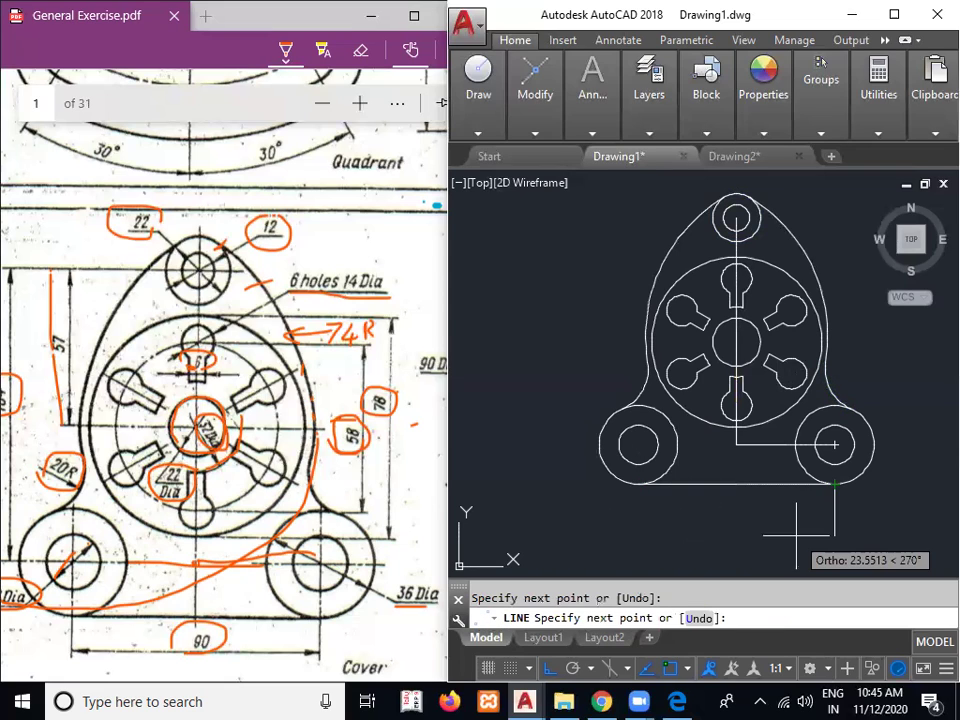
{"action": "key", "text": "Escape"}
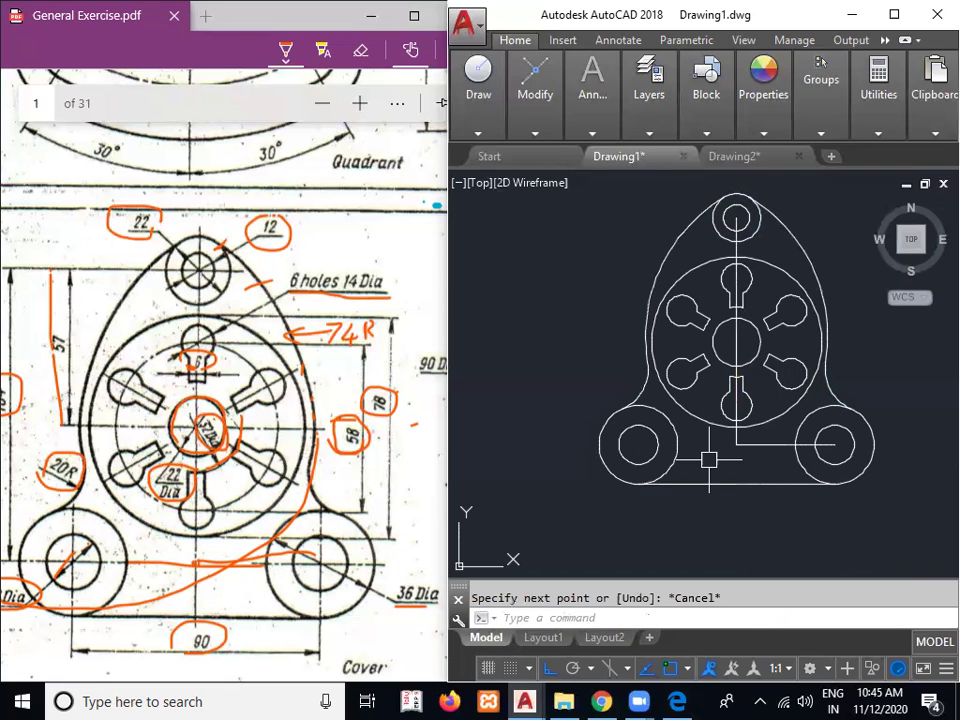
Erase the horizontal construction line to the lower-right boss and the vertical construction line through the cover's centre
{"action": "left_click", "coordinate": [754, 445]}
{"action": "key", "text": "Delete"}
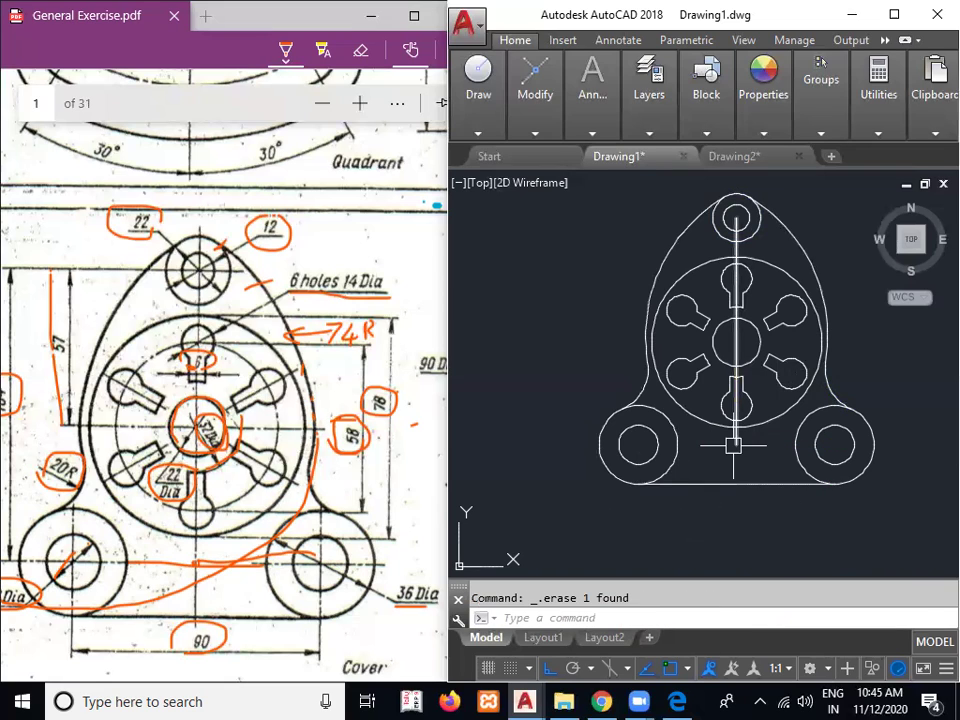
{"action": "left_click", "coordinate": [736, 441]}
{"action": "mouse_move", "coordinate": [736, 445]}
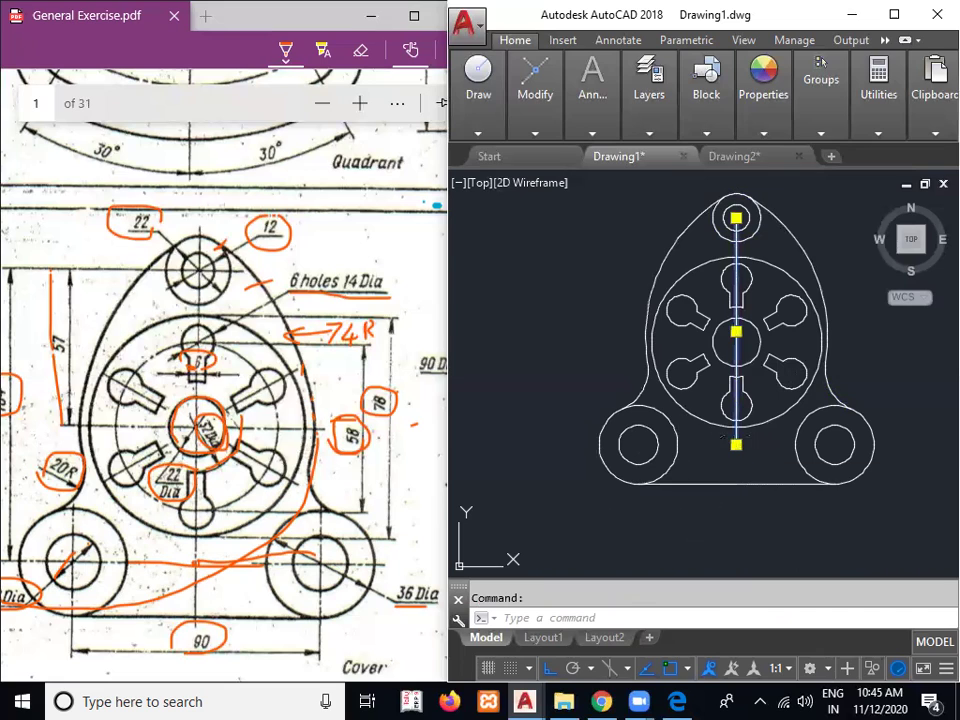
{"action": "key", "text": "Delete"}
Circle the 26 and 80R dimensions of the Exercise 2 Quadrant in ink on the PDF, and return to AutoCAD
{"action": "scroll", "coordinate": [721, 473], "scroll_direction": "down", "scroll_amount": 4}
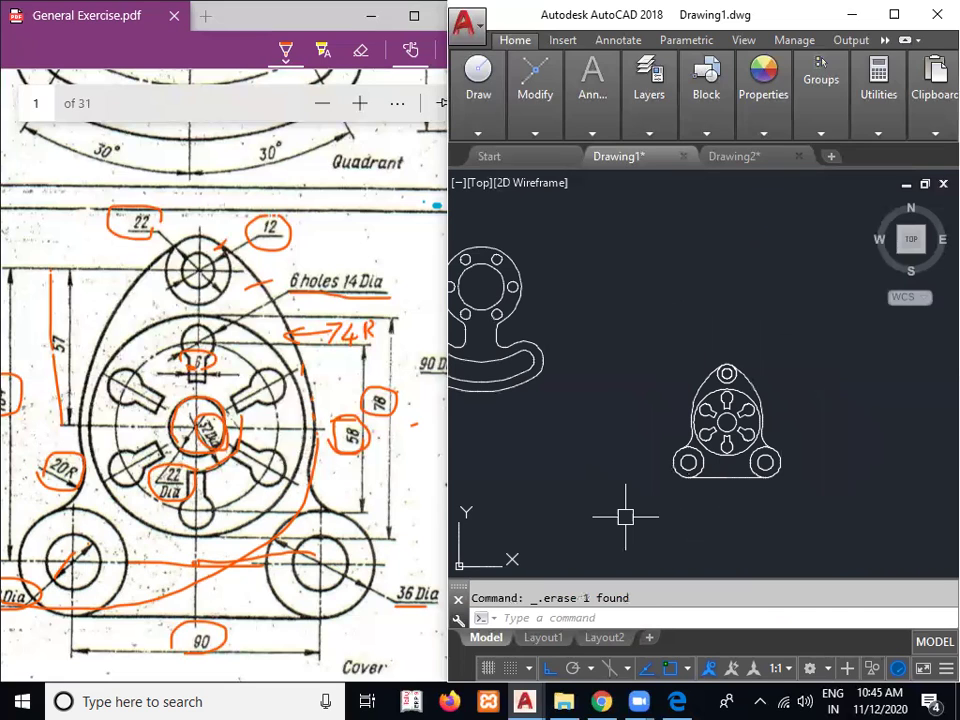
{"action": "middle_click_drag", "start_coordinate": [625, 517], "coordinate": [695, 500]}
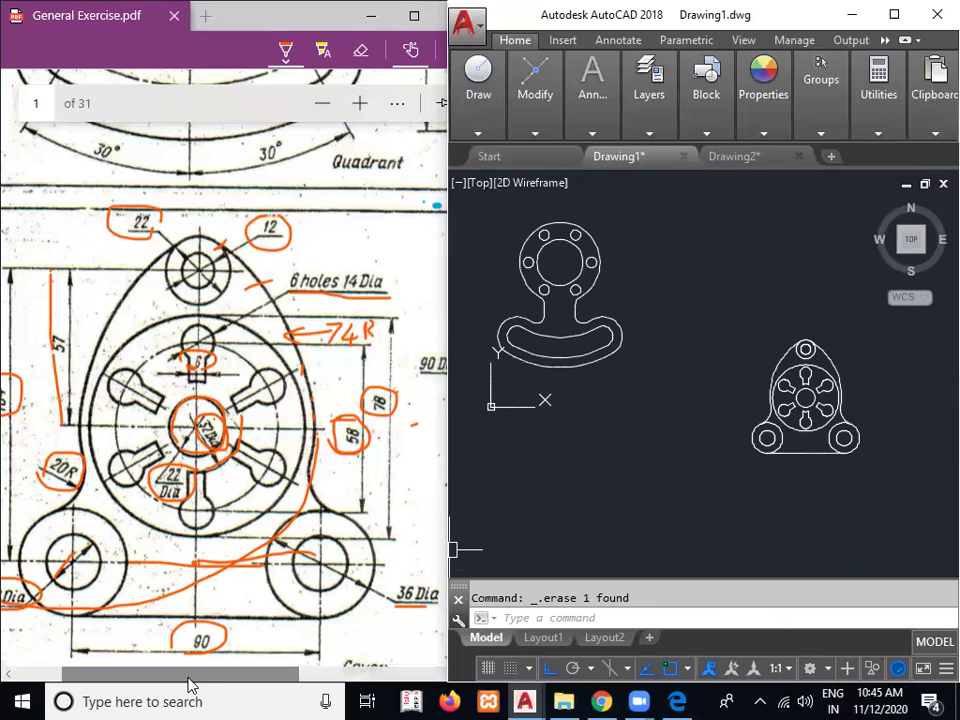
{"action": "left_click_drag", "start_coordinate": [279, 673], "coordinate": [429, 670]}
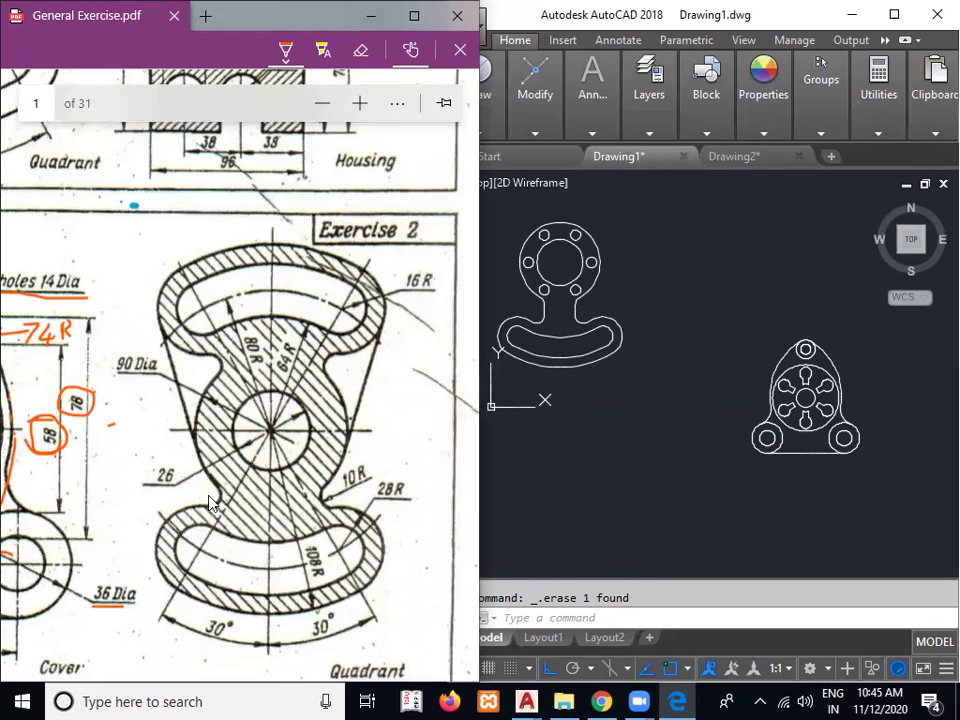
{"action": "mouse_move", "coordinate": [179, 466]}
{"action": "left_mouse_down"}
{"action": "mouse_move", "coordinate": [181, 482]}
{"action": "mouse_move", "coordinate": [183, 462]}
{"action": "left_mouse_up"}
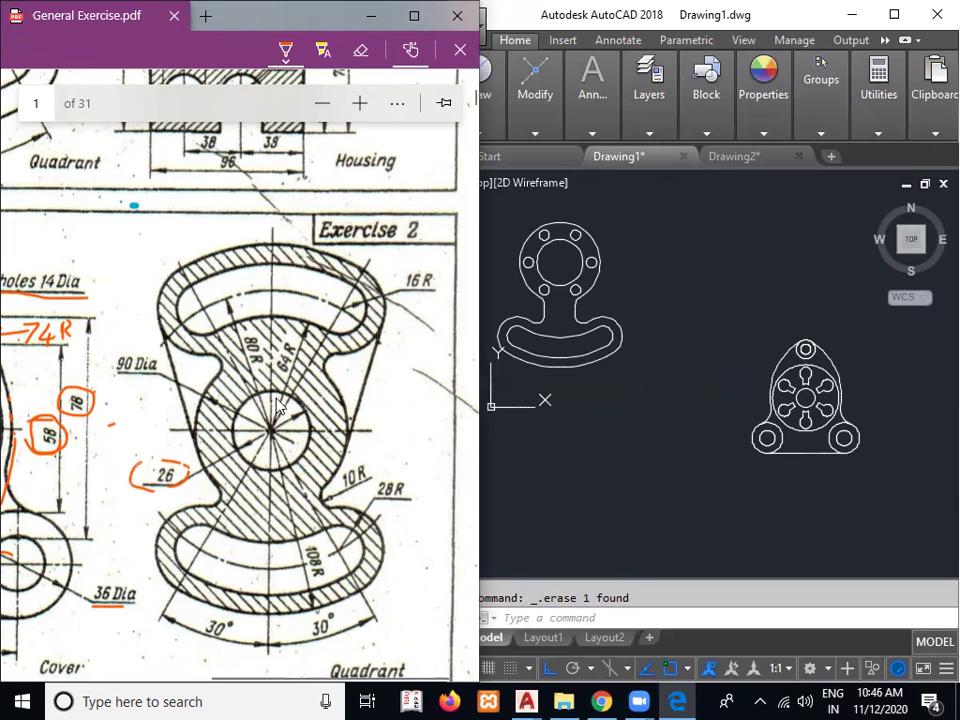
{"action": "left_click_drag", "start_coordinate": [250, 364], "coordinate": [247, 339]}
{"action": "left_click", "coordinate": [710, 540]}
Draw the Quadrant's central hole as a 26-diameter circle in the empty area below the first finished part
{"action": "type", "text": "c"}
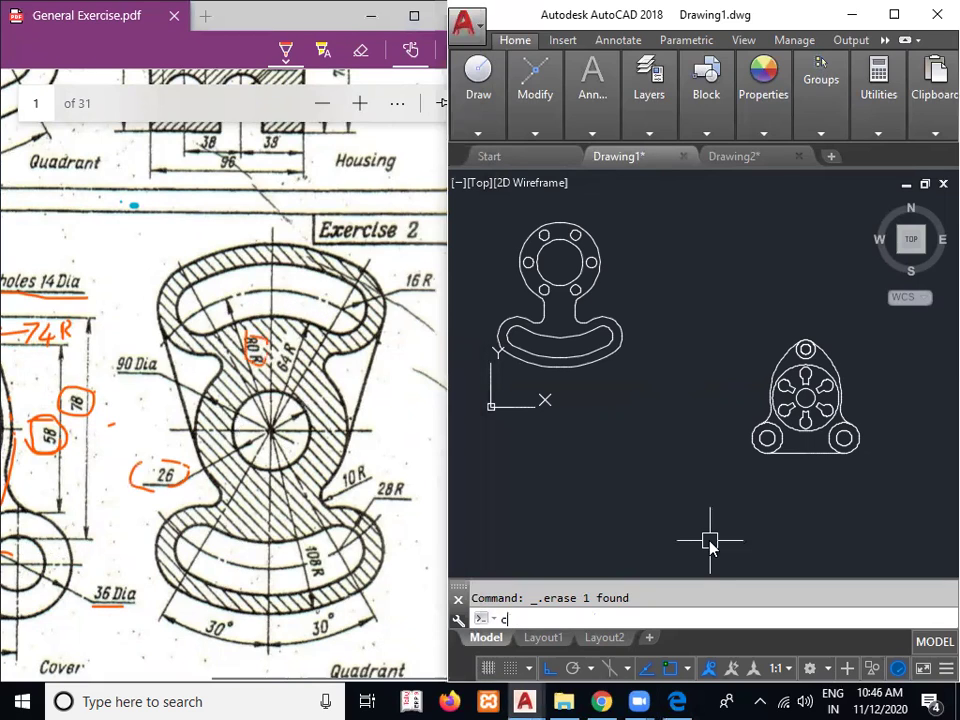
{"action": "key", "text": "Return"}
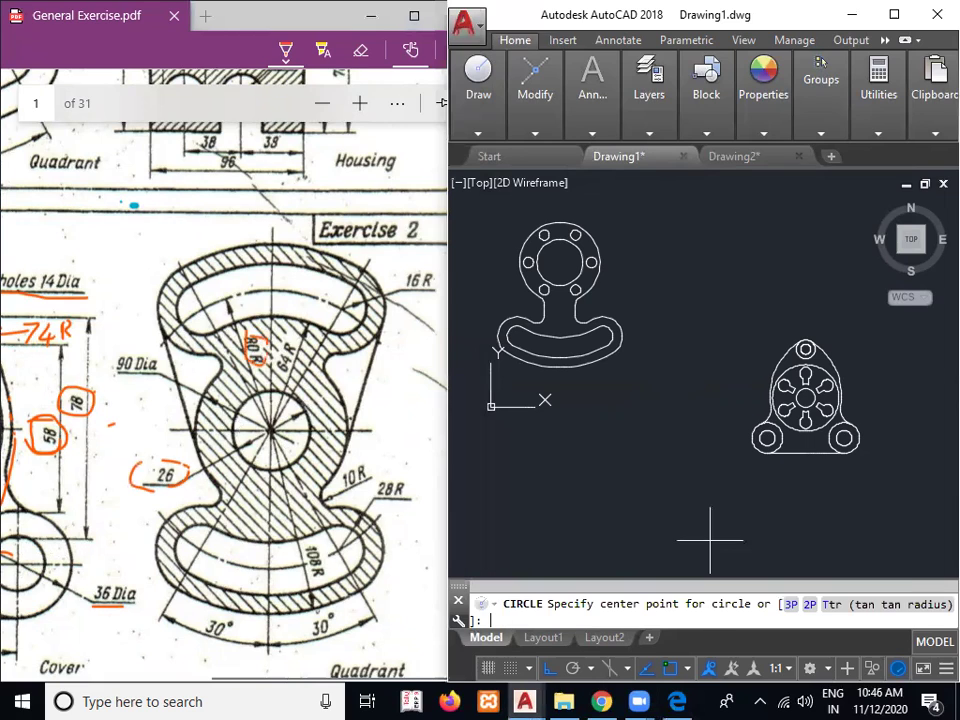
{"action": "middle_click_drag", "start_coordinate": [555, 538], "coordinate": [642, 460]}
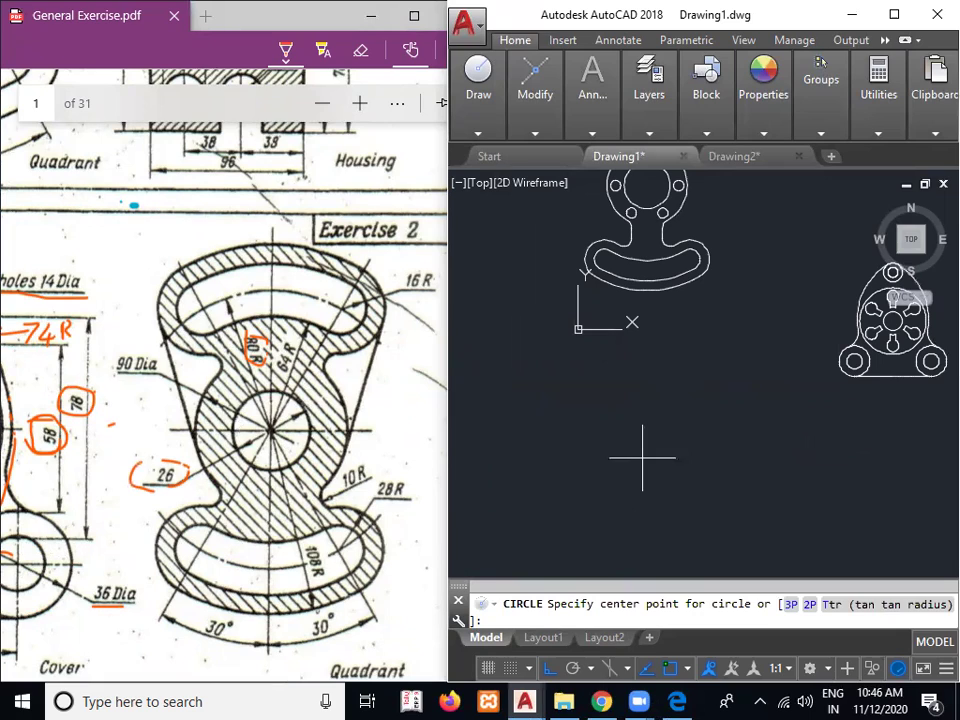
{"action": "left_click", "coordinate": [642, 458]}
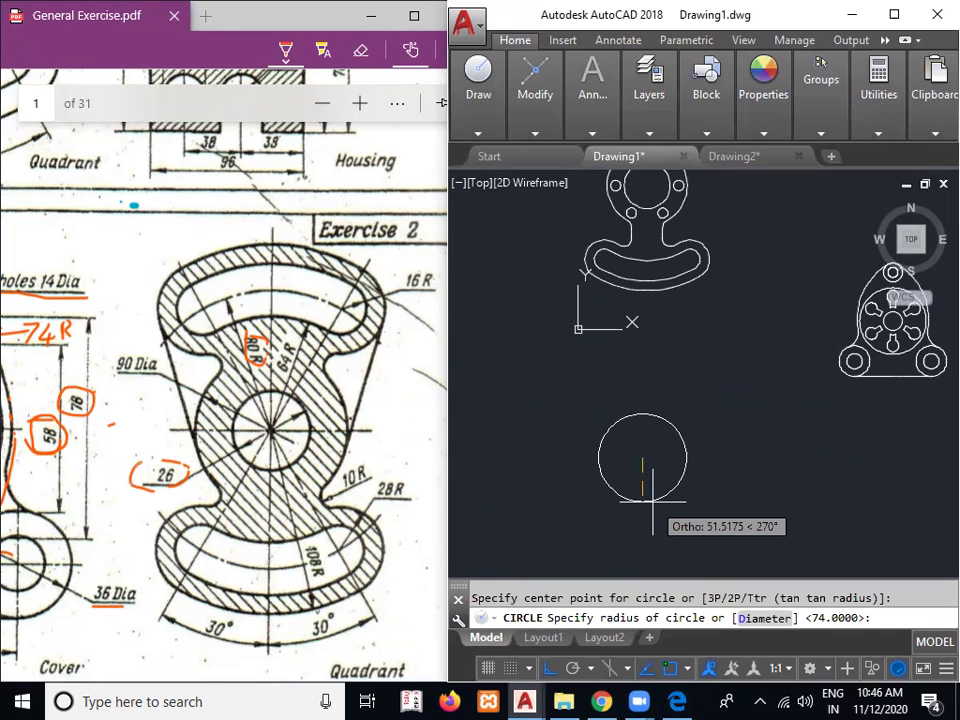
{"action": "type", "text": "d"}
{"action": "key", "text": "Return"}
{"action": "type", "text": "26"}
{"action": "key", "text": "Return"}
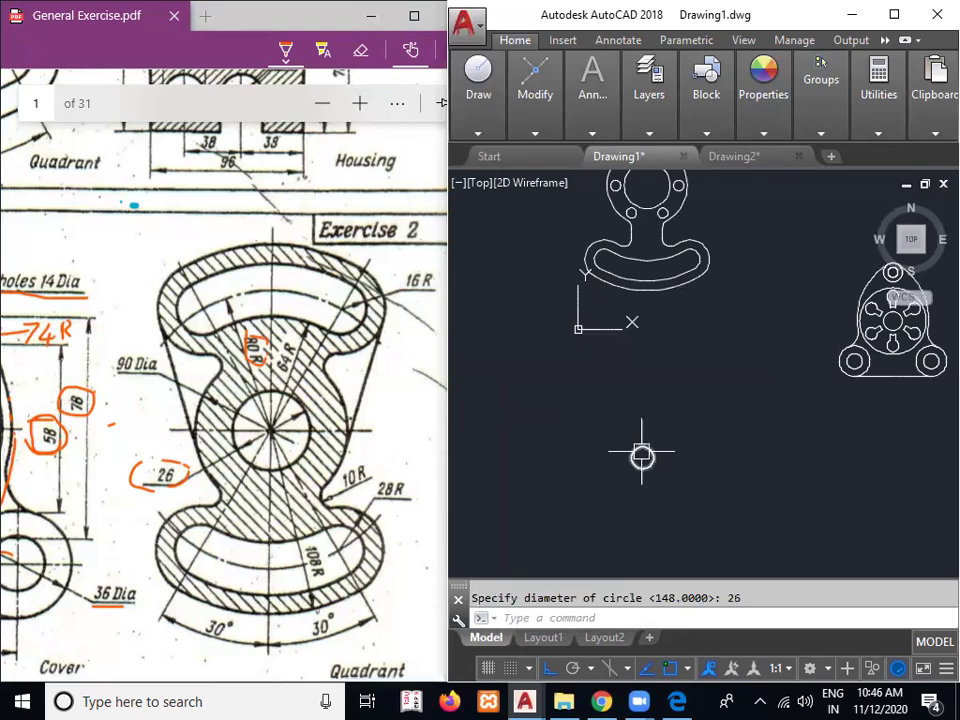
Draw a circle of radius 80 concentric with the 26-diameter hole
{"action": "scroll", "coordinate": [641, 456], "scroll_direction": "up", "scroll_amount": 4}
{"action": "middle_click_drag", "start_coordinate": [641, 456], "coordinate": [686, 393]}
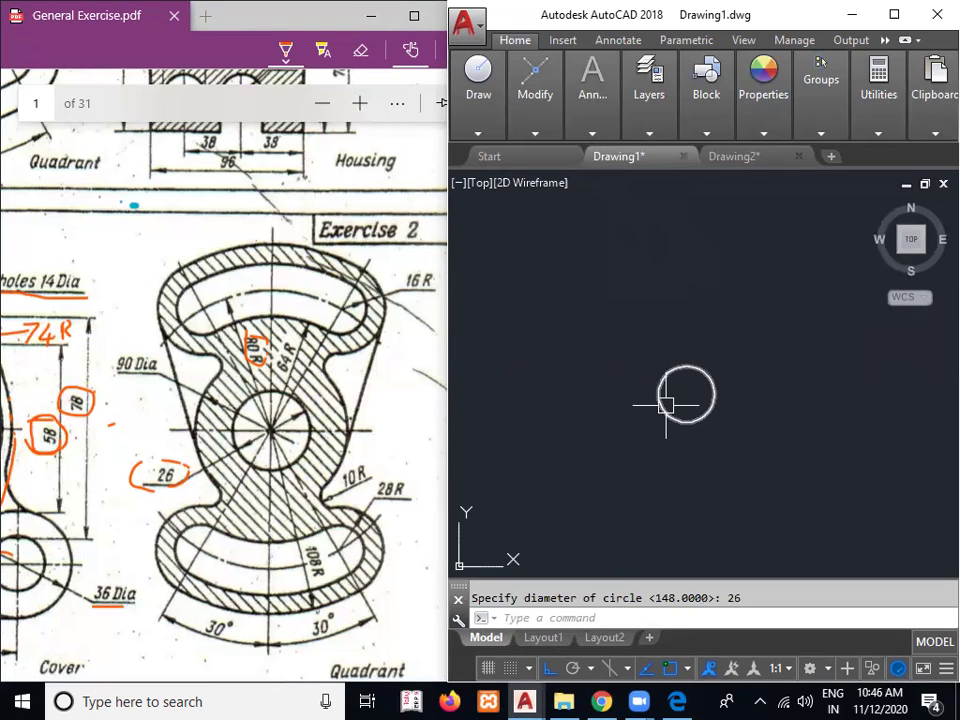
{"action": "type", "text": "c"}
{"action": "key", "text": "Return"}
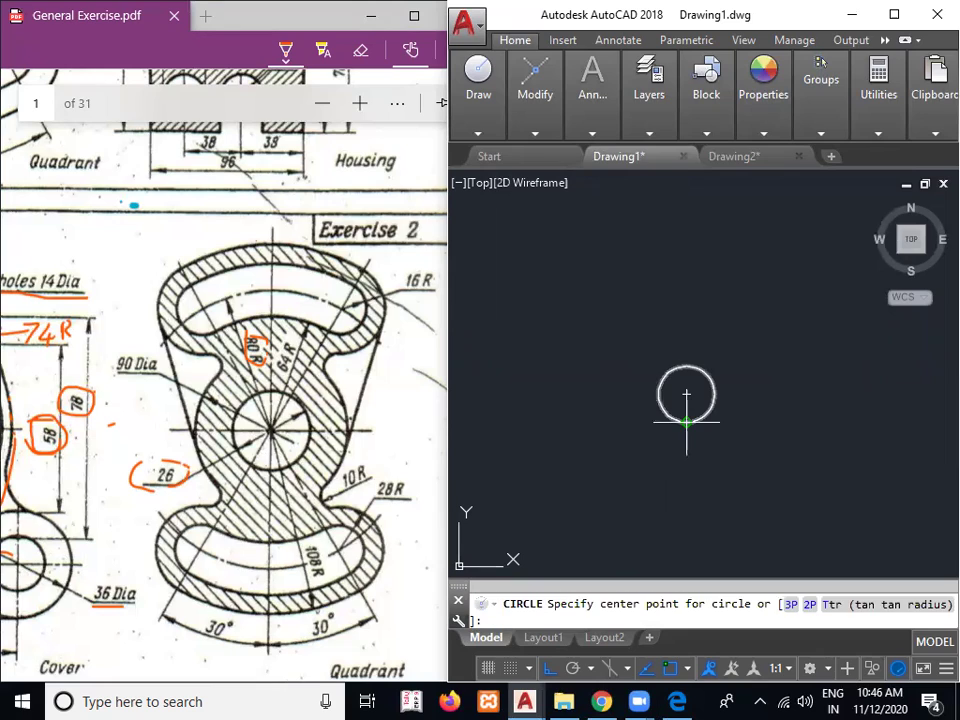
{"action": "left_click", "coordinate": [686, 396]}
{"action": "type", "text": "8"}
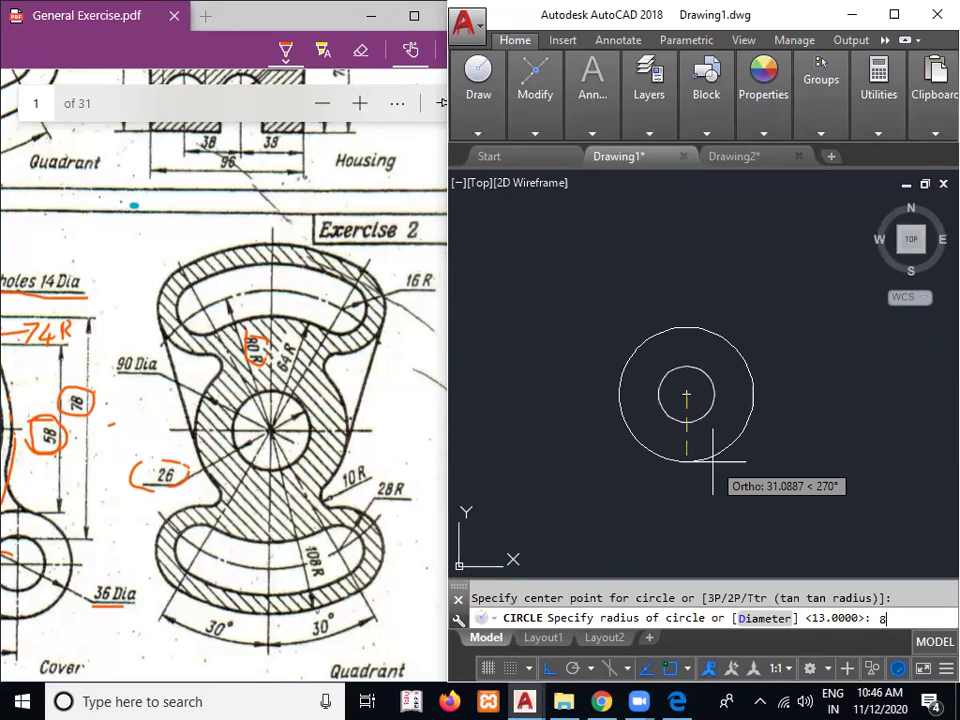
{"action": "type", "text": "0"}
{"action": "key", "text": "Return"}
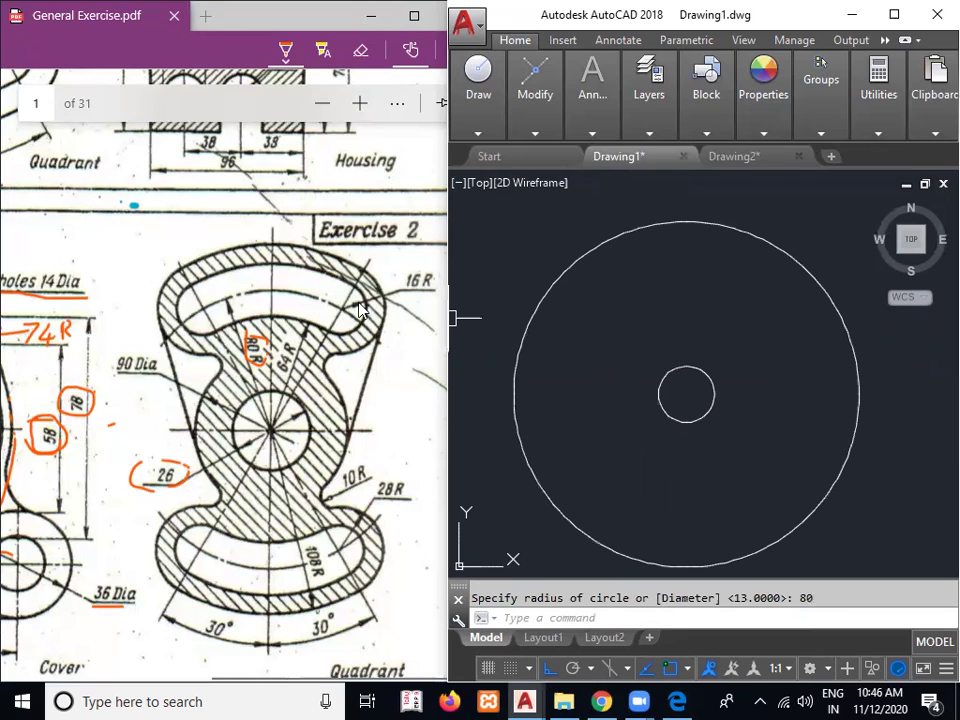
Circle the 16R and 28R dimensions of the Exercise 2 Quadrant in ink on the PDF, and return to AutoCAD
{"action": "left_click_drag", "start_coordinate": [432, 275], "coordinate": [430, 271]}
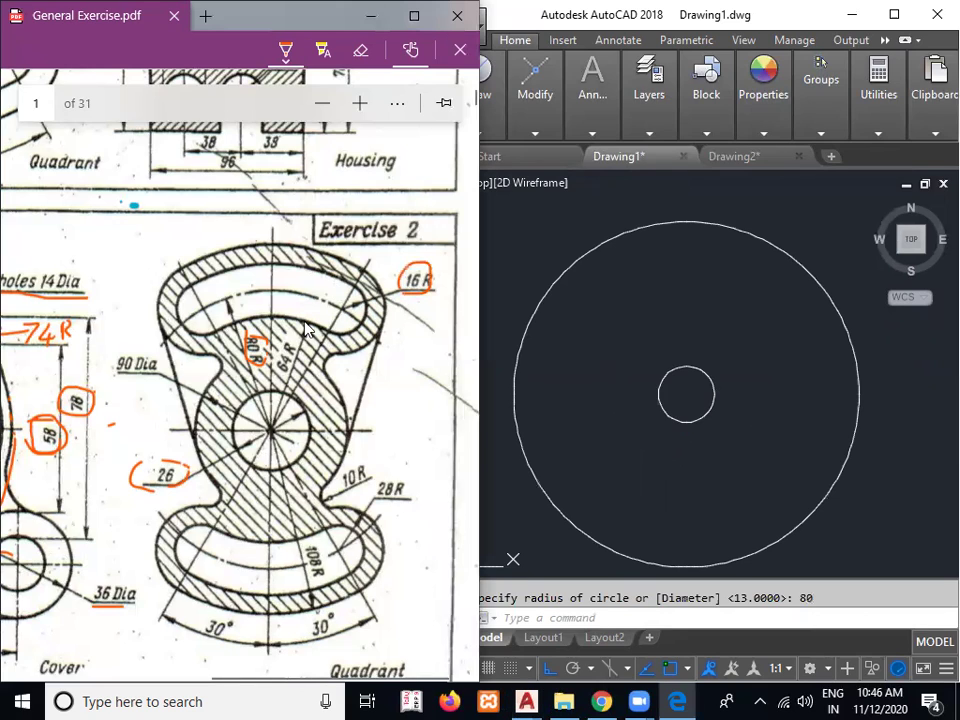
{"action": "left_click_drag", "start_coordinate": [380, 498], "coordinate": [410, 484]}
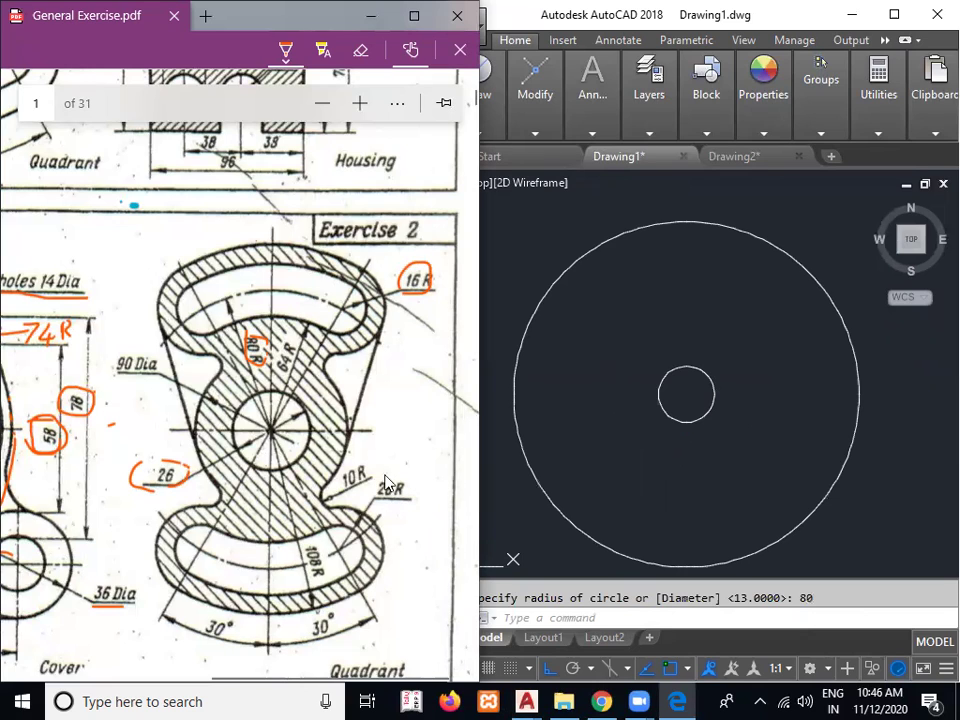
{"action": "left_click", "coordinate": [628, 519]}
Offset the 80-radius circle by 16 both outward and inward
{"action": "scroll", "coordinate": [595, 472], "scroll_direction": "down", "scroll_amount": 2}
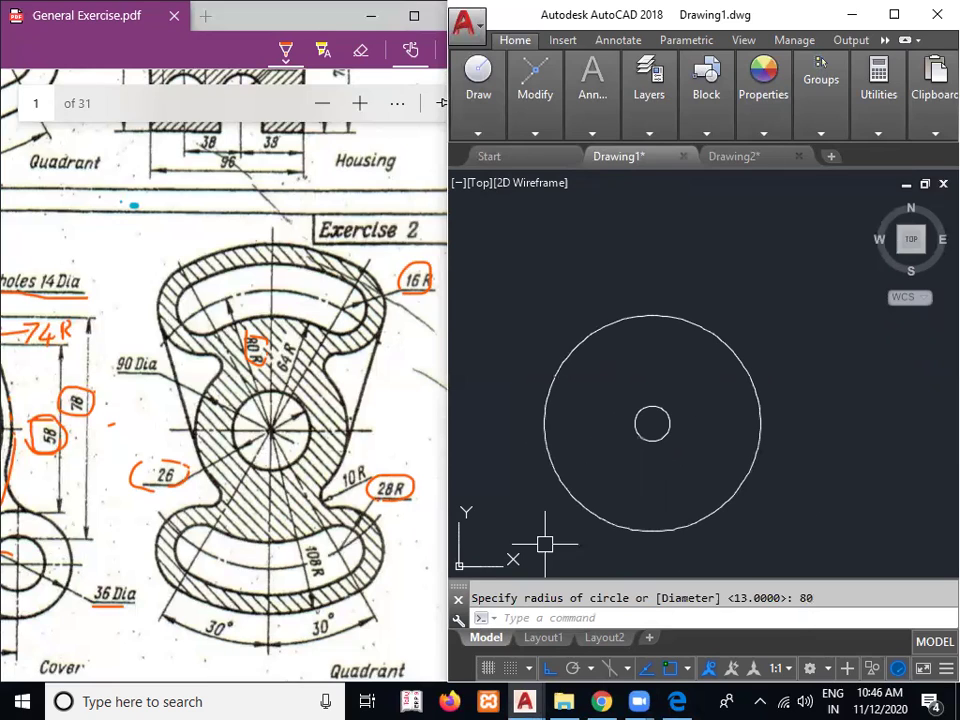
{"action": "type", "text": "o"}
{"action": "key", "text": "Return"}
{"action": "type", "text": "1"}
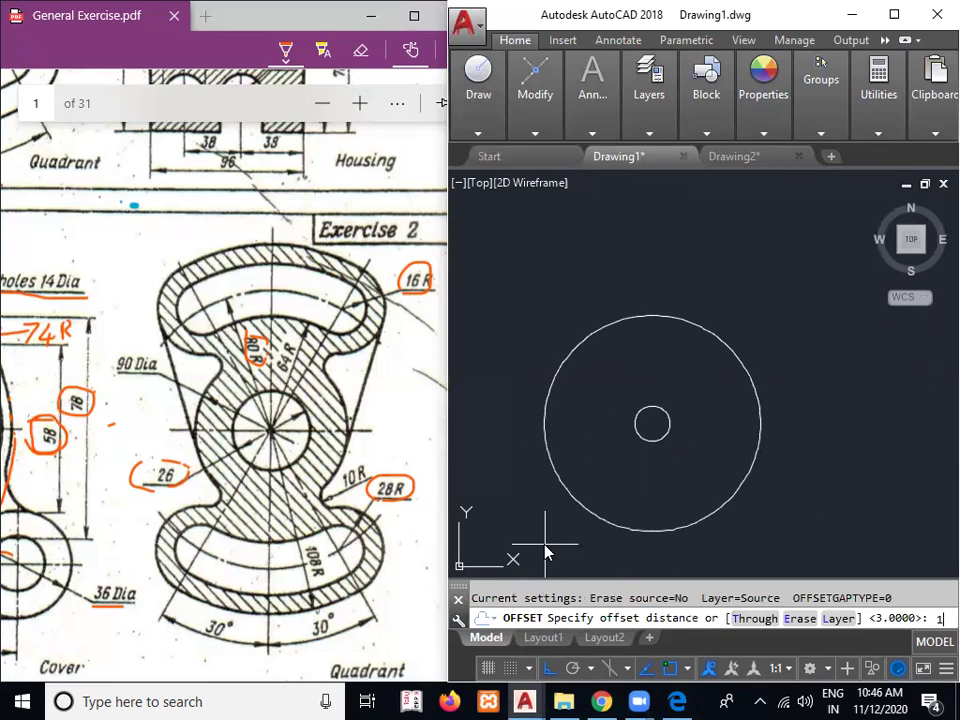
{"action": "type", "text": "6"}
{"action": "key", "text": "Return"}
{"action": "left_click", "coordinate": [577, 514]}
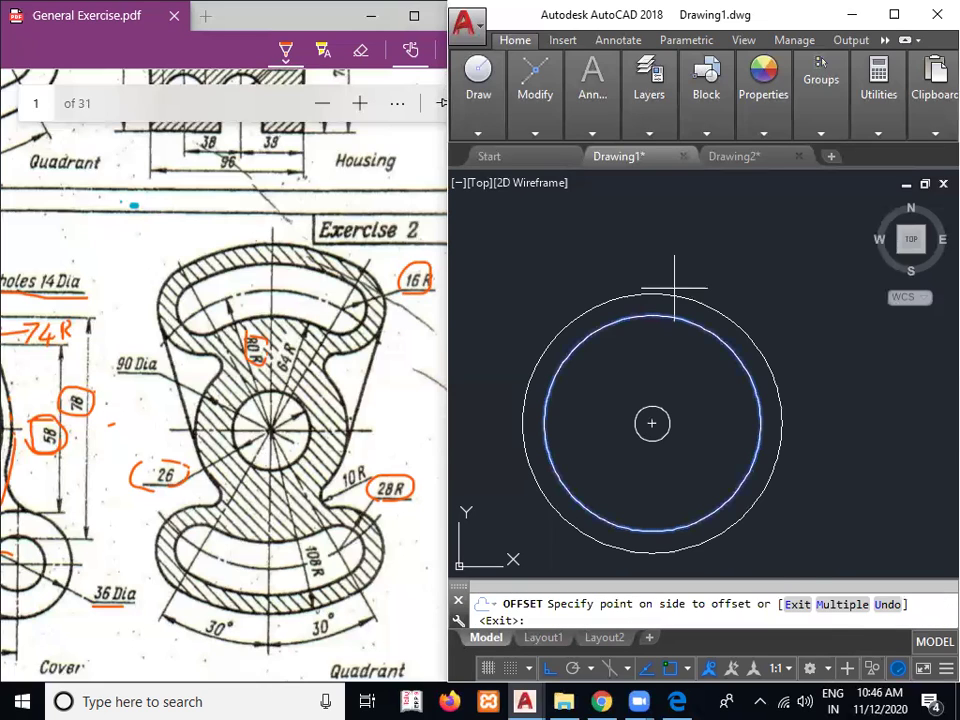
{"action": "left_click", "coordinate": [674, 288]}
{"action": "left_click", "coordinate": [666, 317]}
{"action": "left_click", "coordinate": [655, 355]}
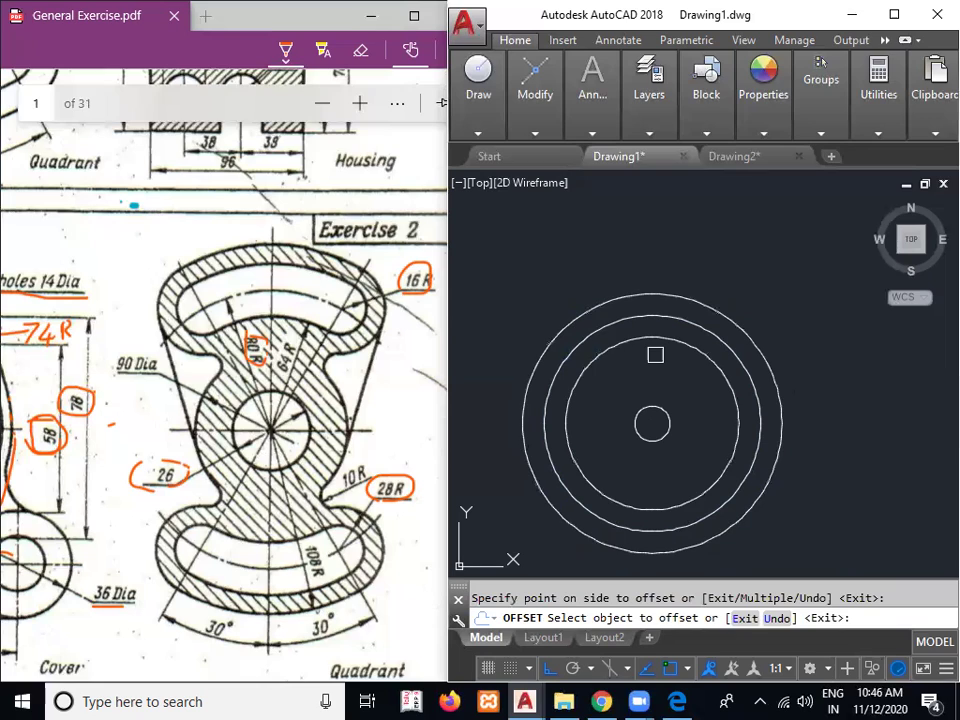
{"action": "key", "text": "Return"}
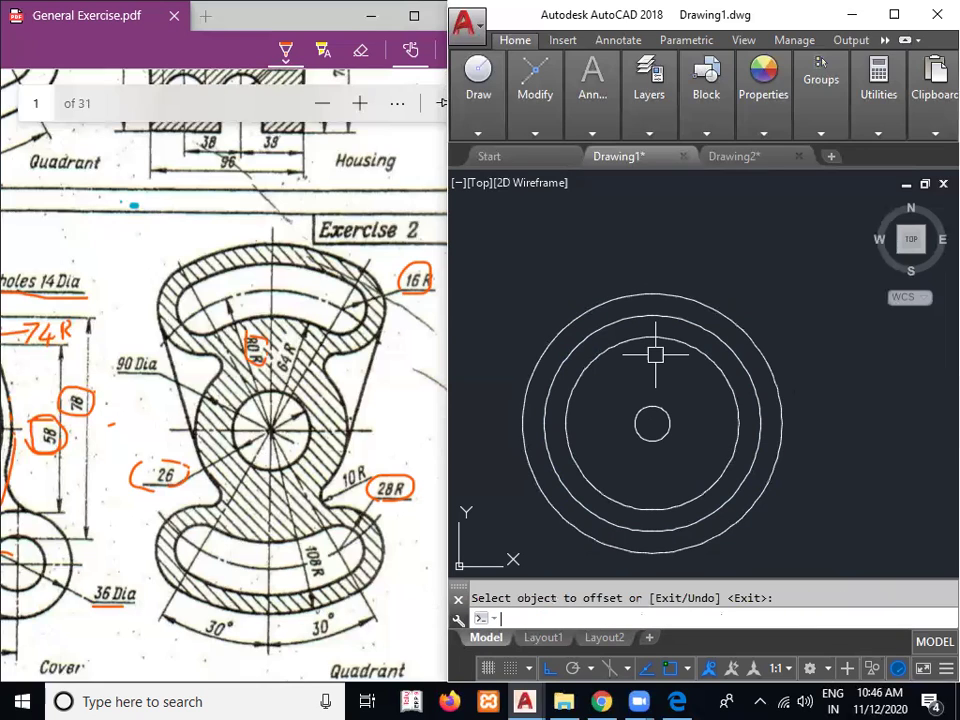
Offset the 80-radius circle by 28 both outward and inward
{"action": "key", "text": "Return"}
{"action": "type", "text": "28"}
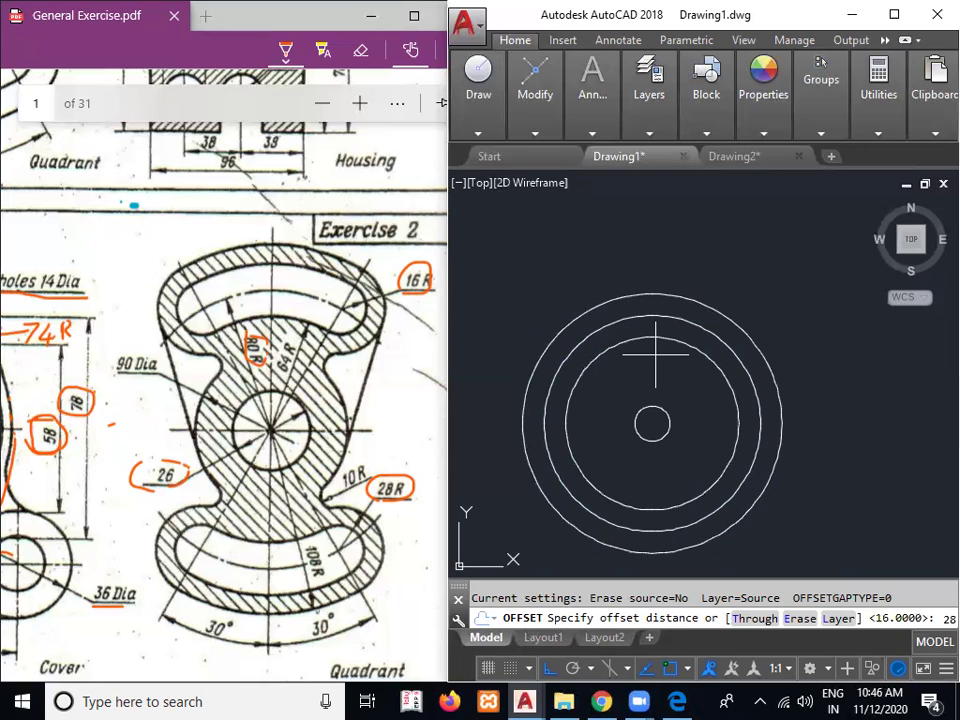
{"action": "key", "text": "Return"}
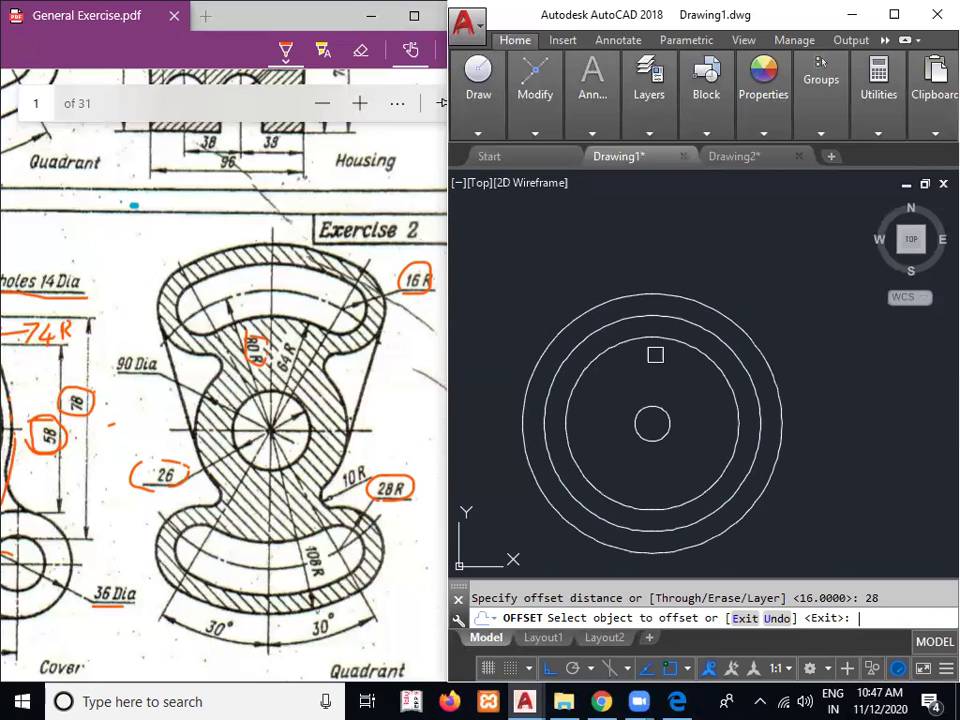
{"action": "left_click", "coordinate": [660, 316]}
{"action": "left_click", "coordinate": [669, 307]}
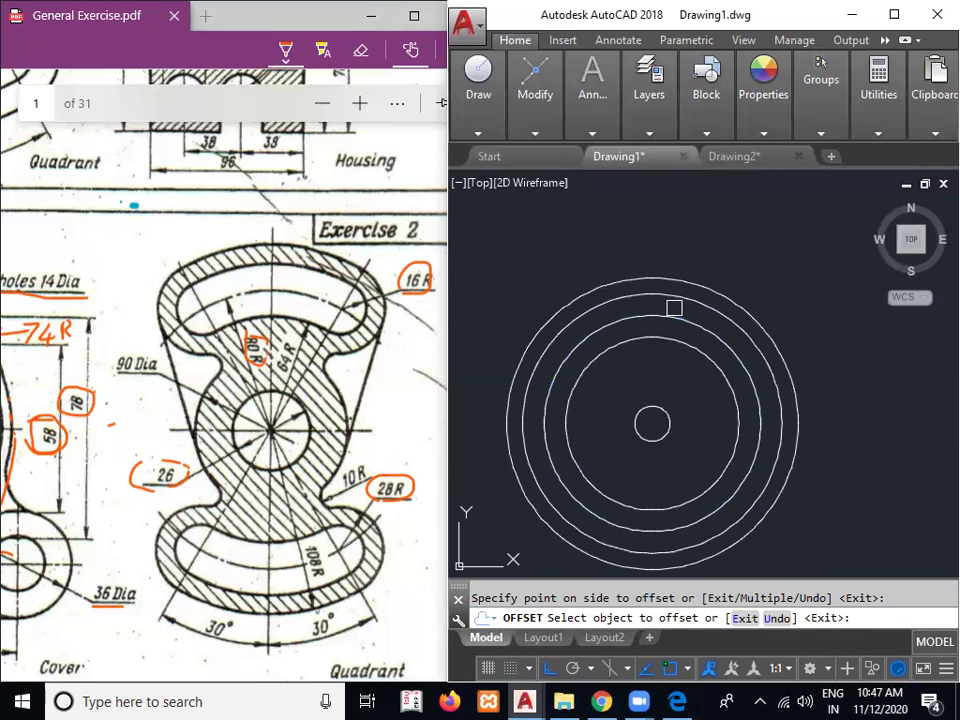
{"action": "left_click", "coordinate": [650, 338]}
{"action": "left_click", "coordinate": [642, 376]}
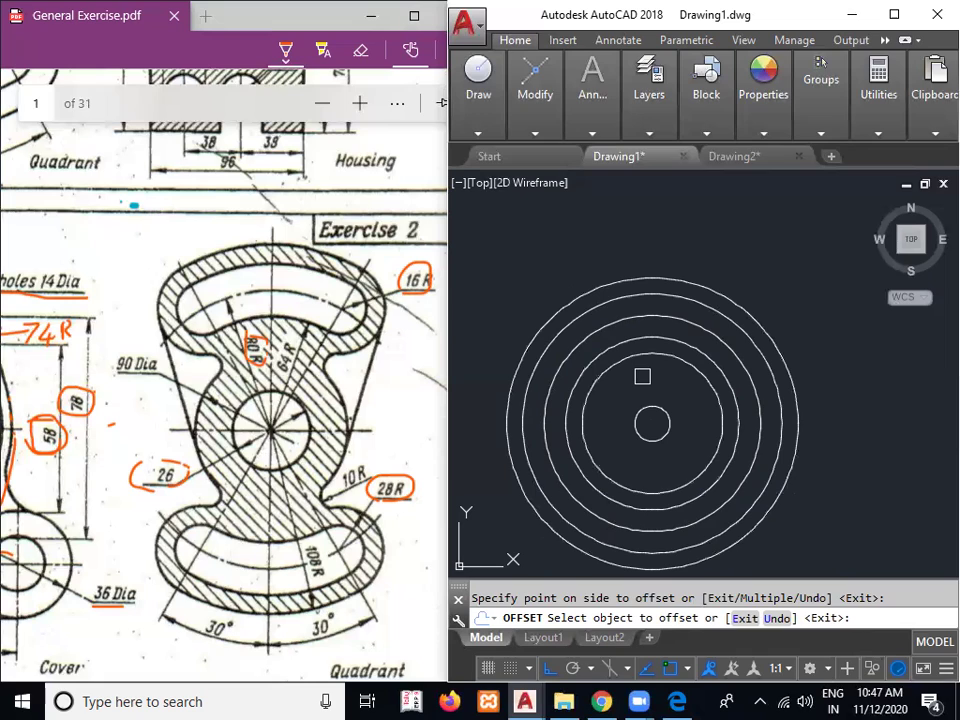
{"action": "key", "text": "Escape"}
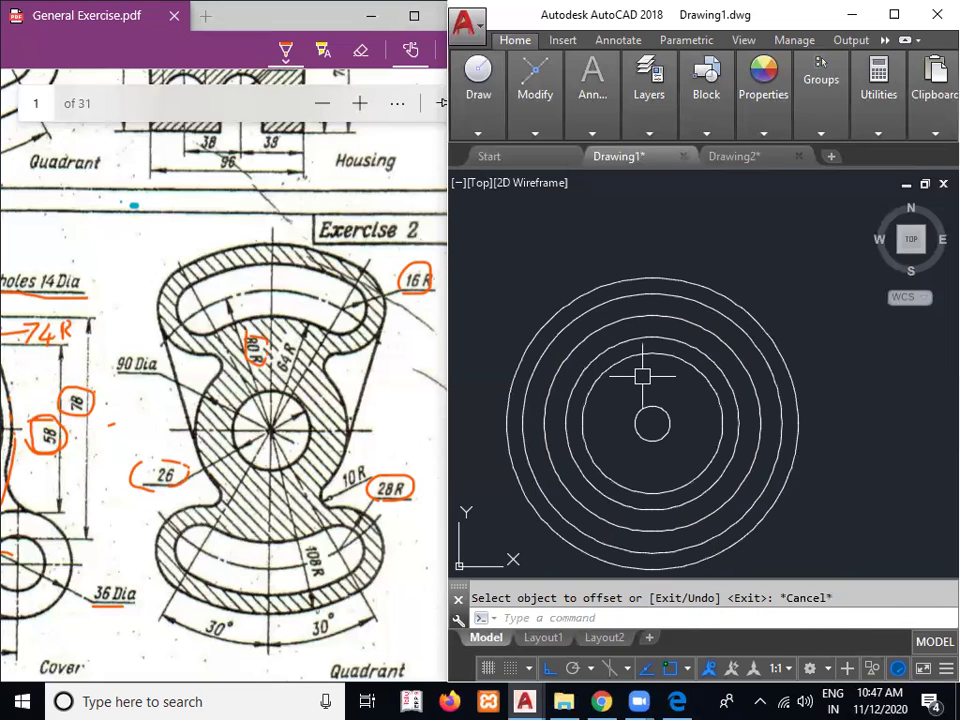
Draw a radial line from the circles' common centre with length 108 at an angle of 60 degrees
{"action": "type", "text": "l"}
{"action": "key", "text": "Return"}
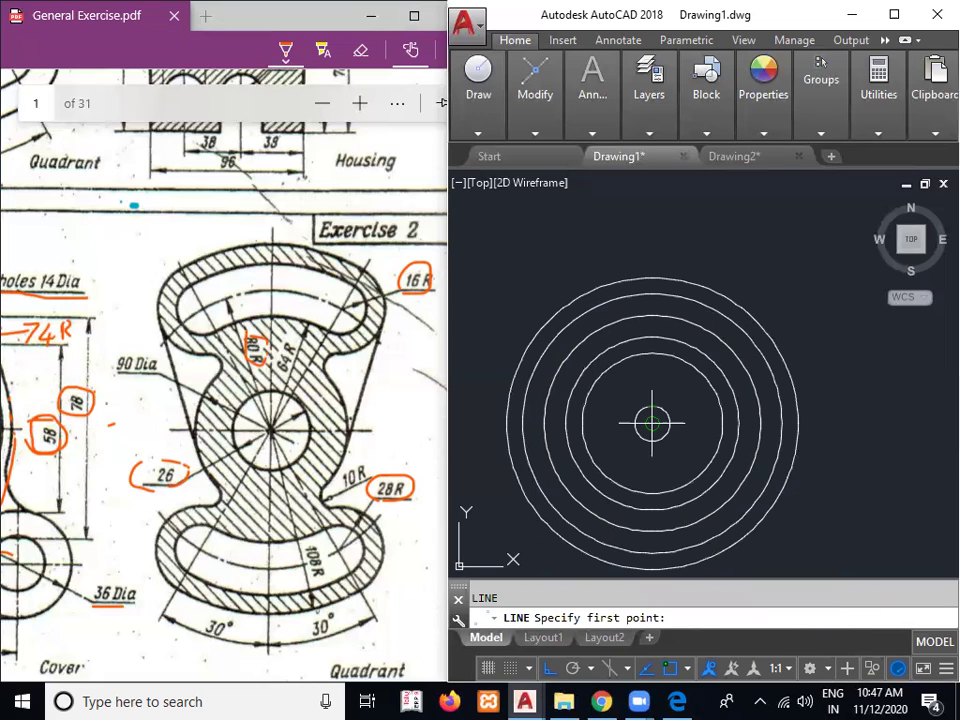
{"action": "left_click", "coordinate": [652, 424]}
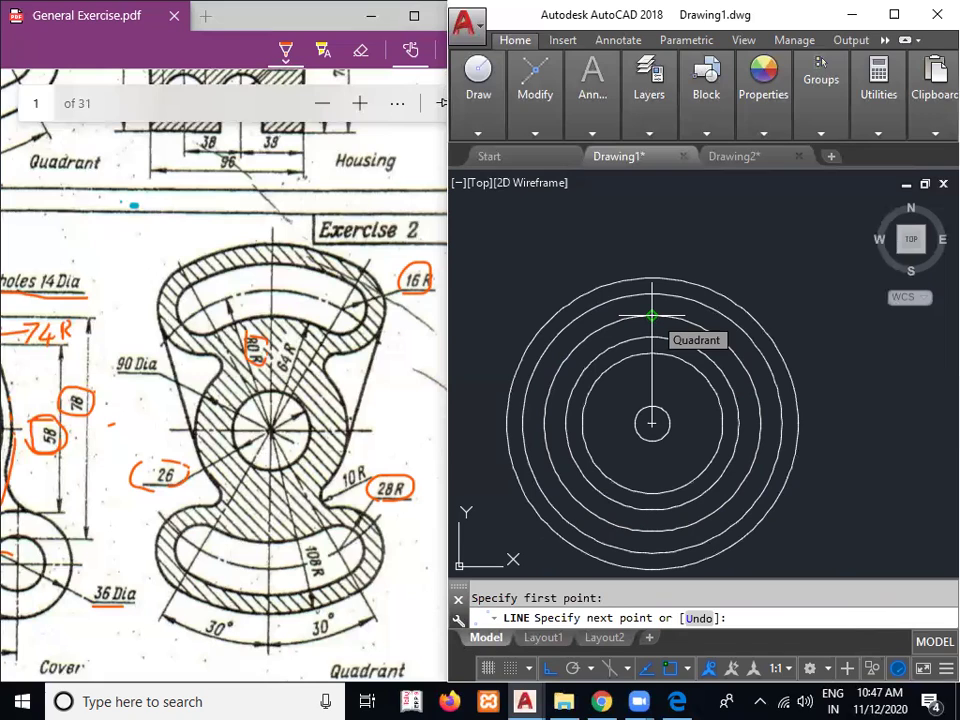
{"action": "left_click", "coordinate": [652, 316]}
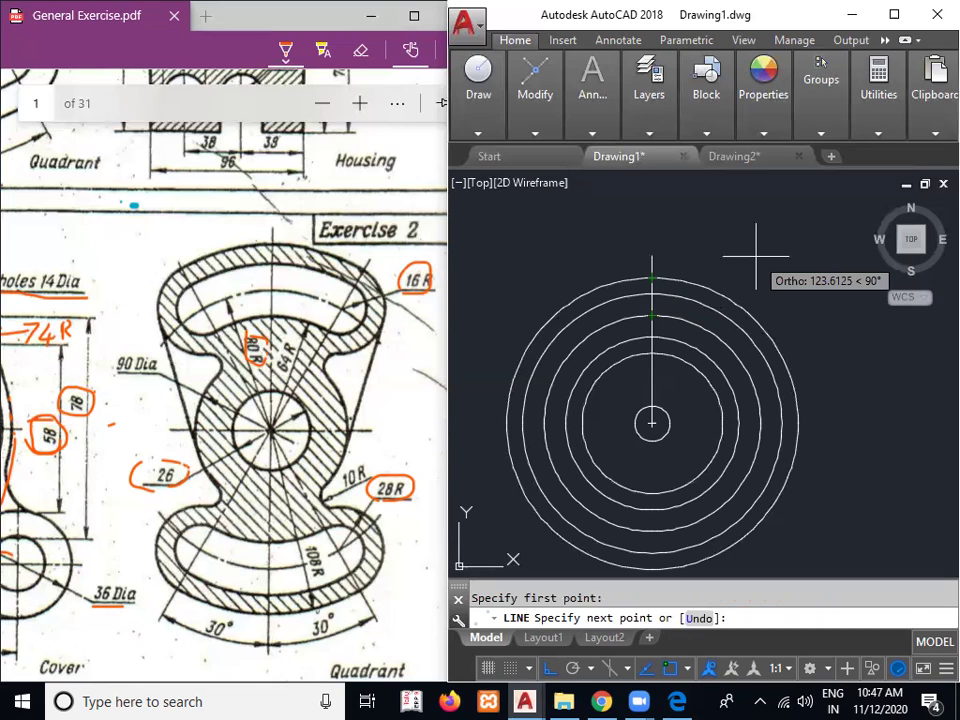
{"action": "type", "text": "@108<"}
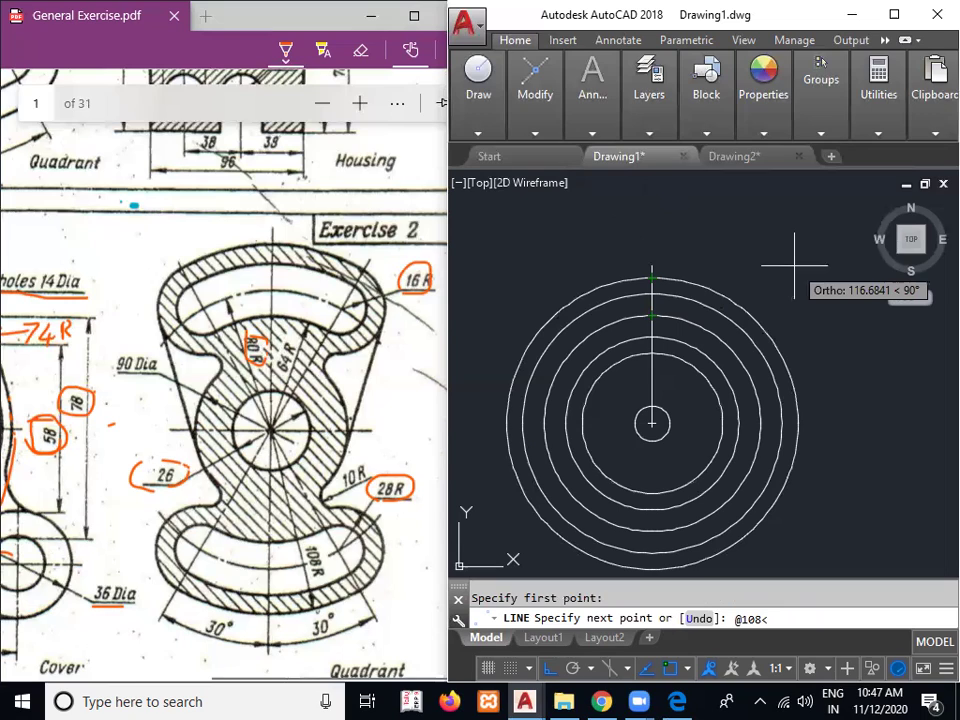
{"action": "type", "text": "60"}
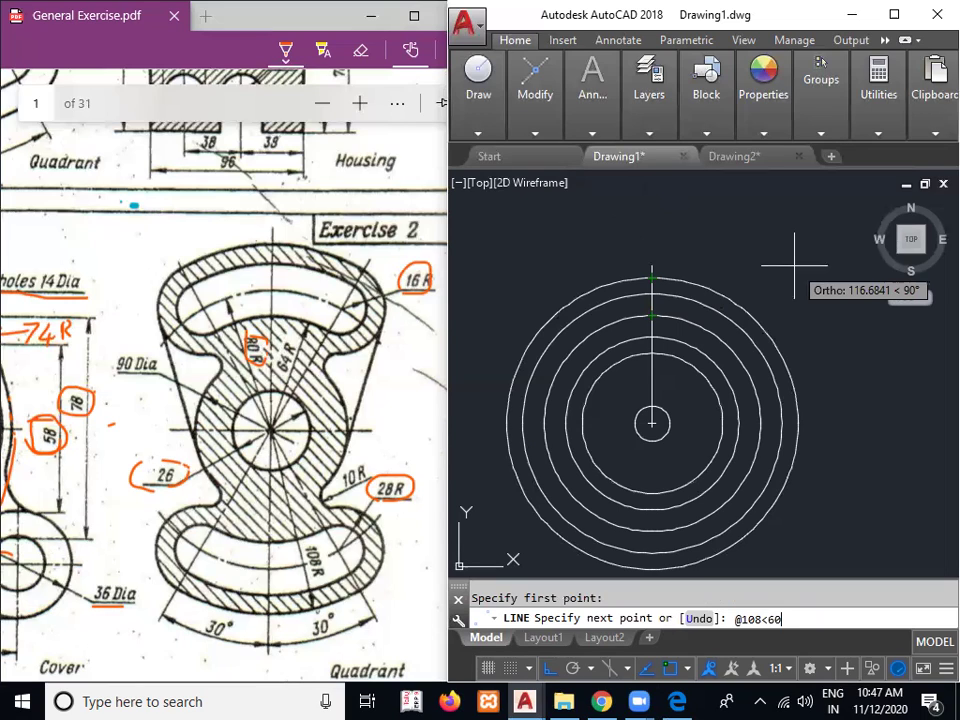
{"action": "key", "text": "Return"}
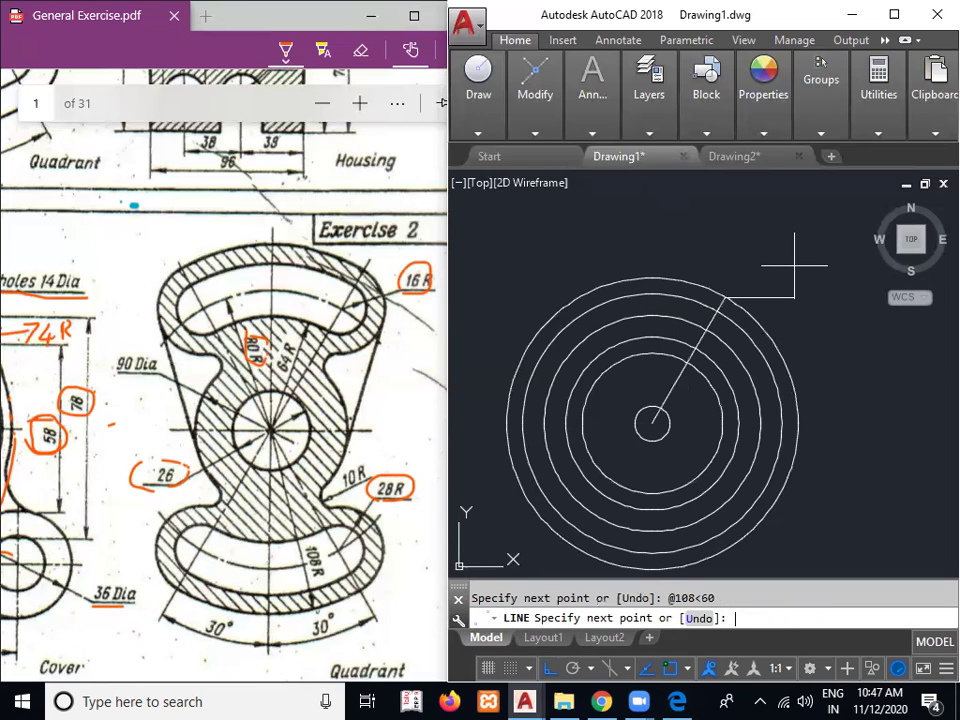
{"action": "key", "text": "Escape"}
Draw a circle of radius 16 centred where the 60-degree line crosses the 80-radius circle
{"action": "type", "text": "c"}
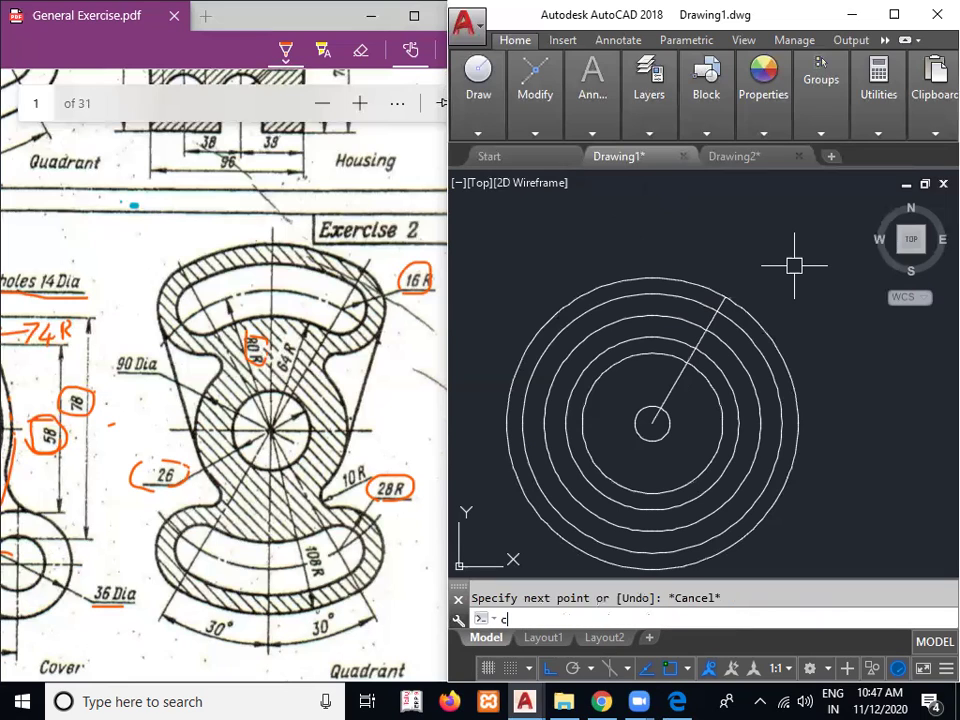
{"action": "key", "text": "Return"}
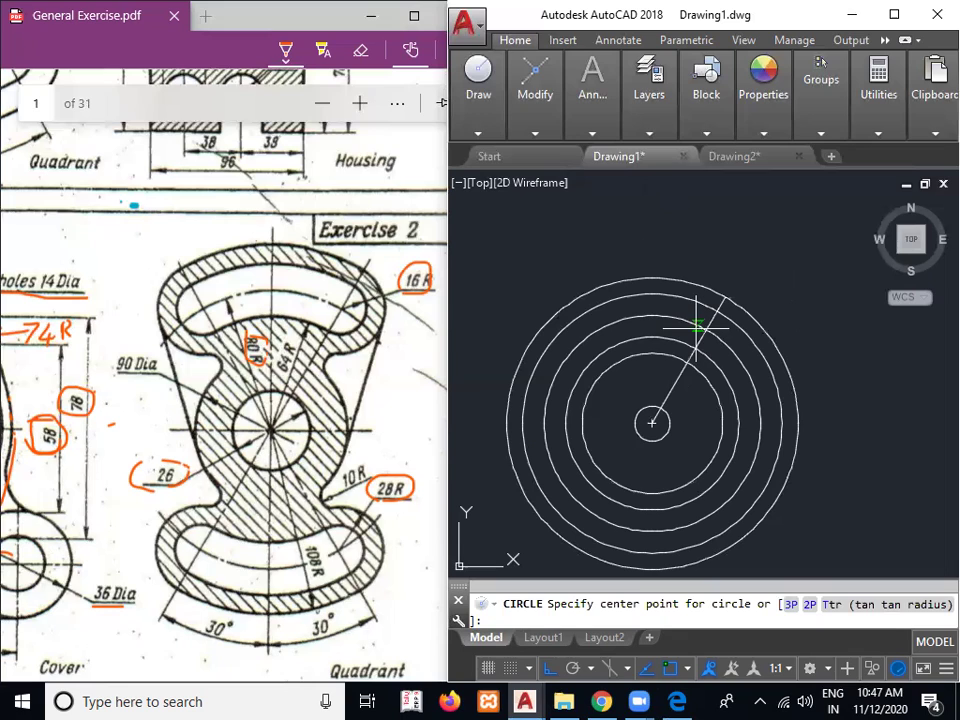
{"action": "scroll", "coordinate": [706, 330], "scroll_direction": "up", "scroll_amount": 2}
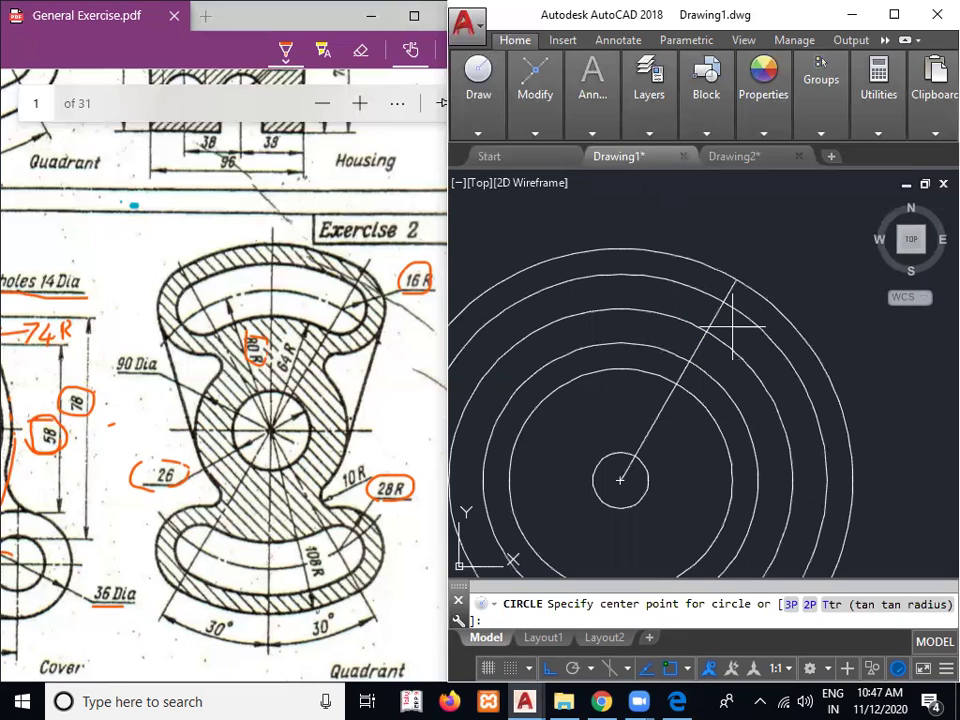
{"action": "left_click", "coordinate": [707, 331]}
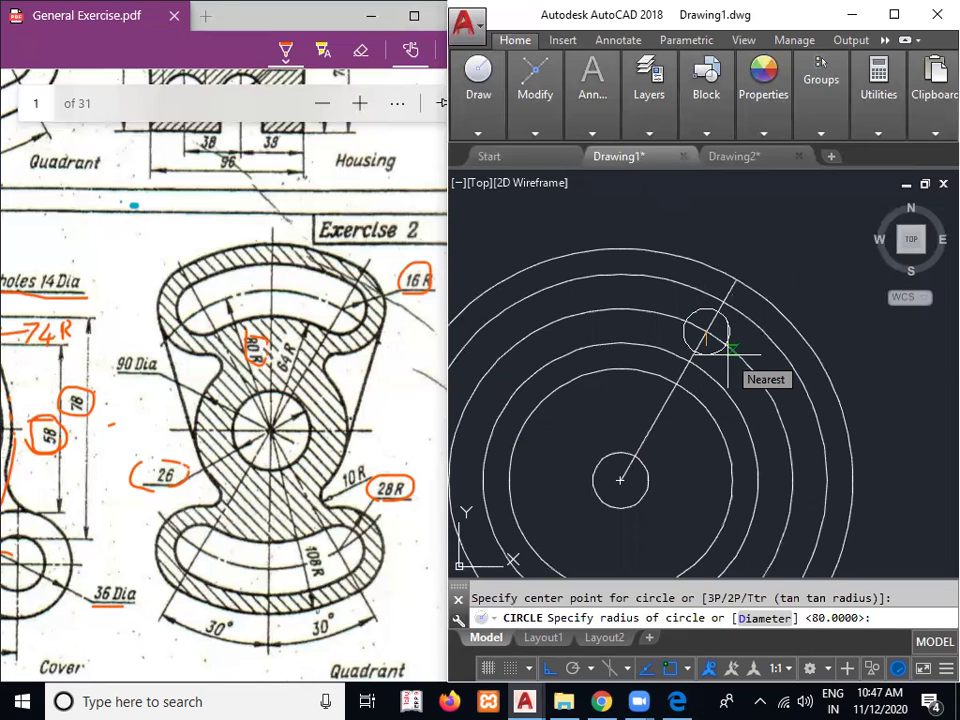
{"action": "type", "text": "16"}
{"action": "key", "text": "Return"}
Draw a circle of radius 28 concentric with the 16-radius circle on the 60-degree line
{"action": "key", "text": "Return"}
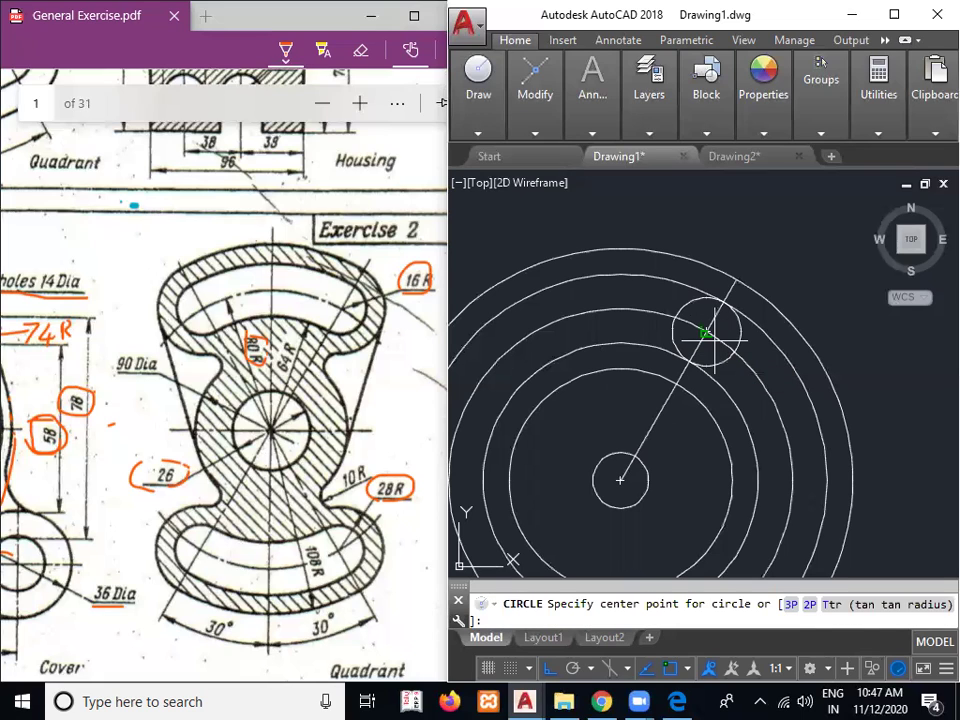
{"action": "left_click", "coordinate": [705, 332]}
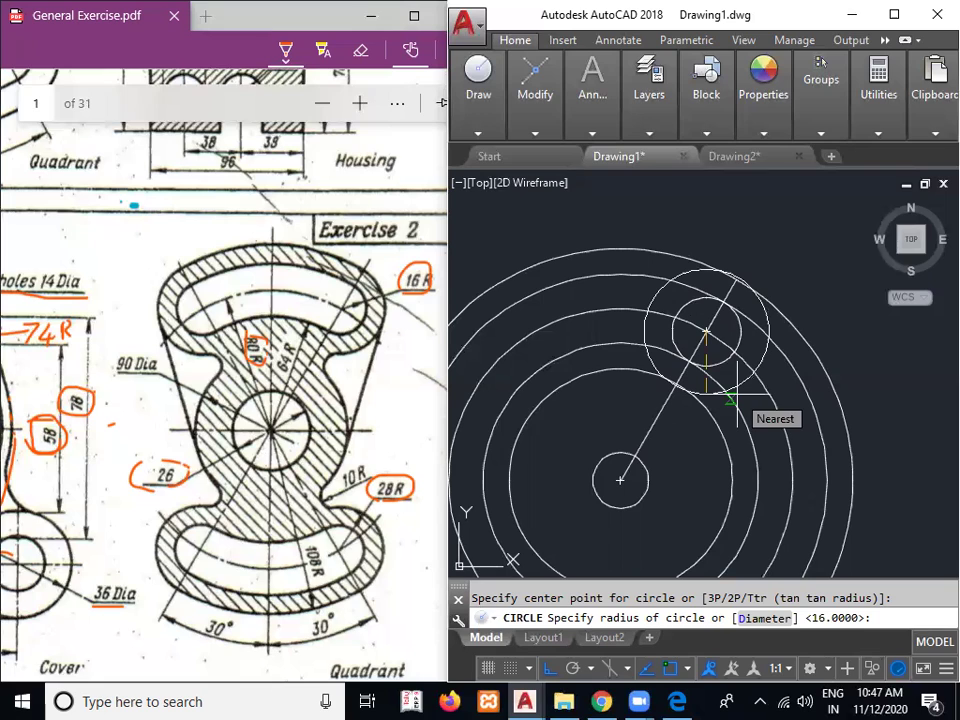
{"action": "type", "text": "28"}
{"action": "key", "text": "Return"}
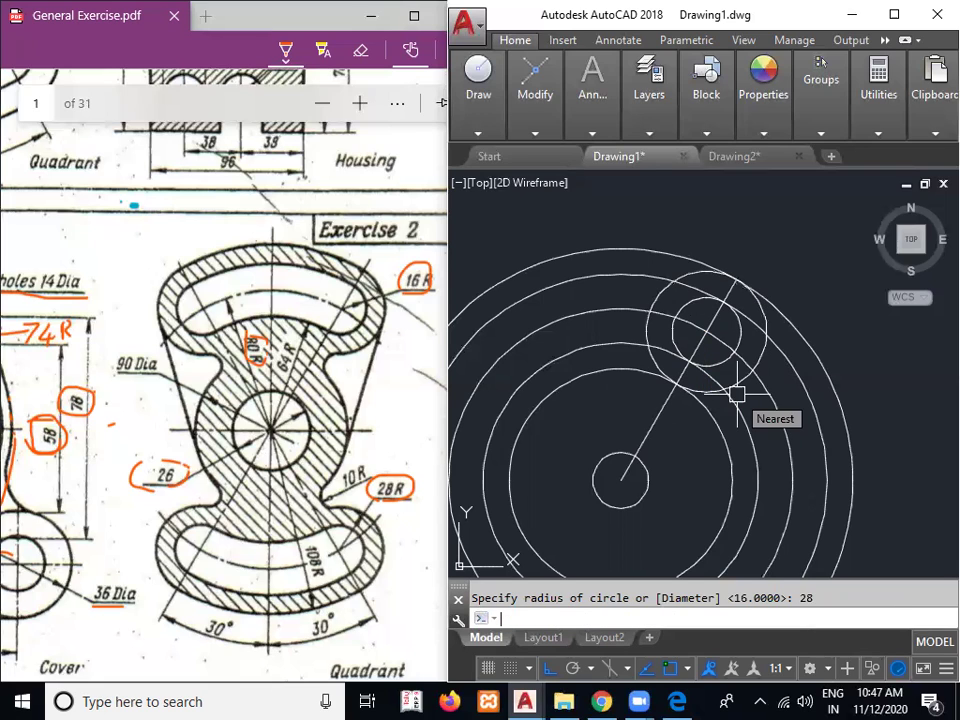
Mirror the 60-degree line and its 16- and 28-radius circles about the vertical axis through the central hole, keeping the originals
{"action": "scroll", "coordinate": [845, 392], "scroll_direction": "down", "scroll_amount": 2}
{"action": "scroll", "coordinate": [858, 388], "scroll_direction": "up", "scroll_amount": 2}
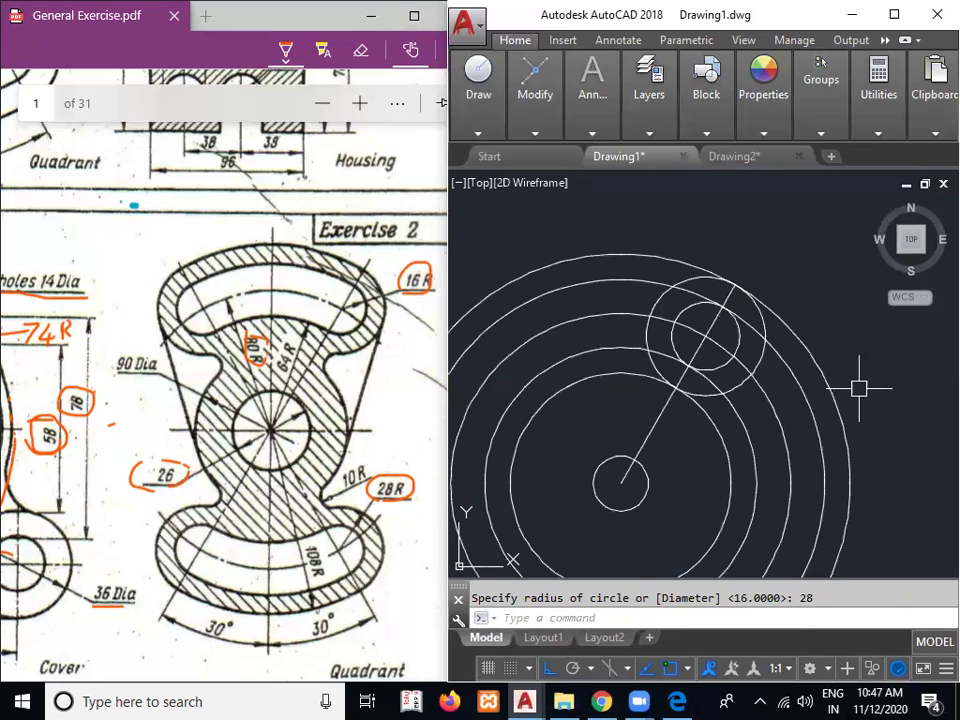
{"action": "type", "text": "mi"}
{"action": "key", "text": "Return"}
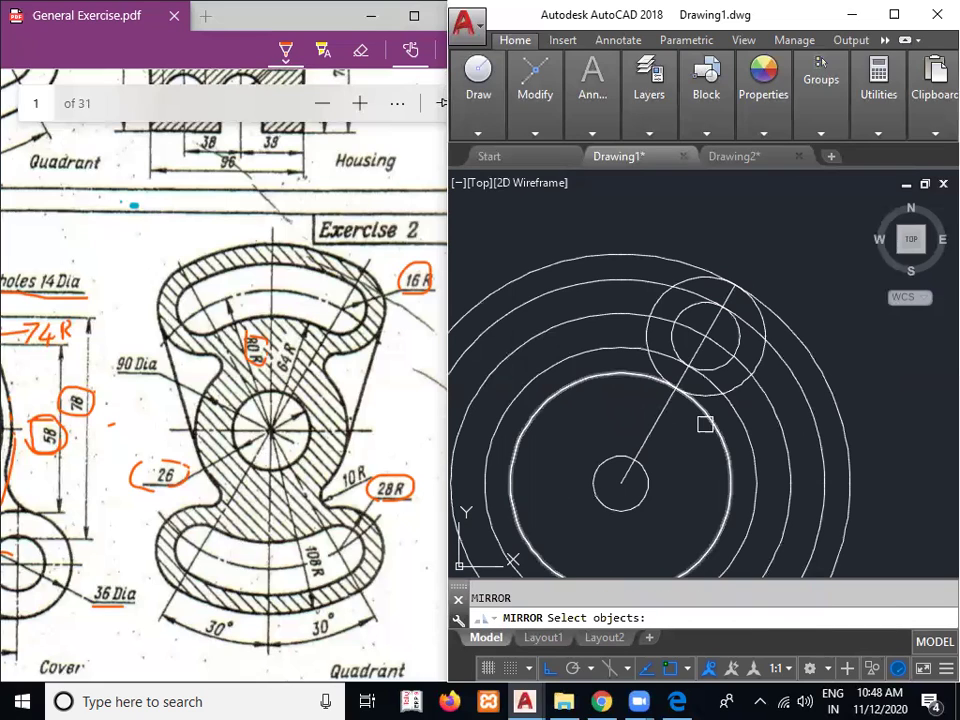
{"action": "left_click", "coordinate": [654, 430]}
{"action": "left_click", "coordinate": [714, 397]}
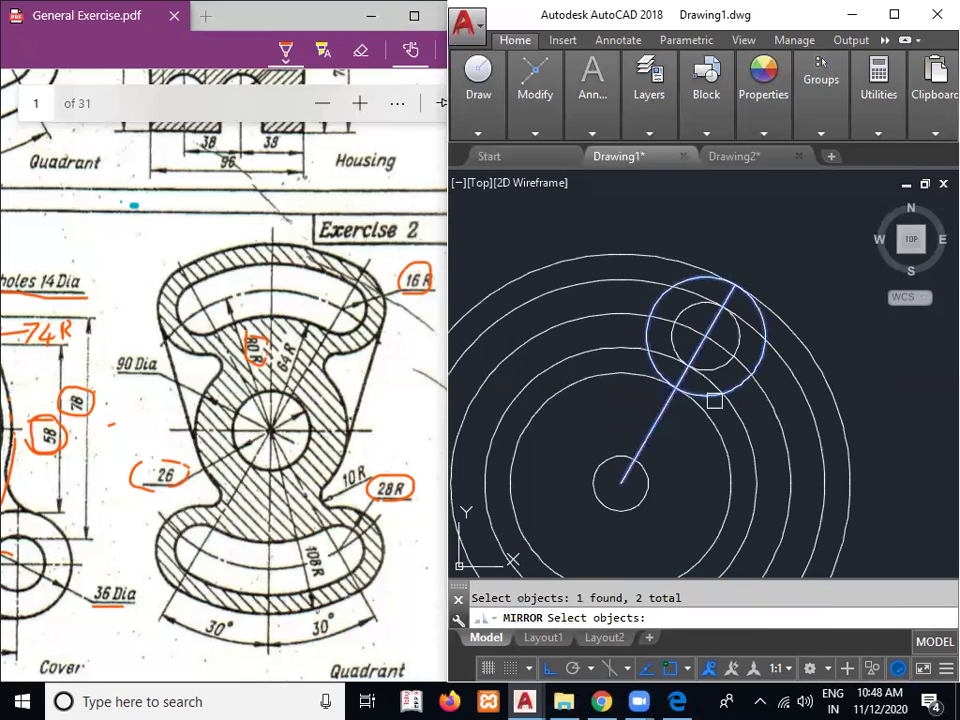
{"action": "left_click", "coordinate": [716, 368]}
{"action": "key", "text": "Return"}
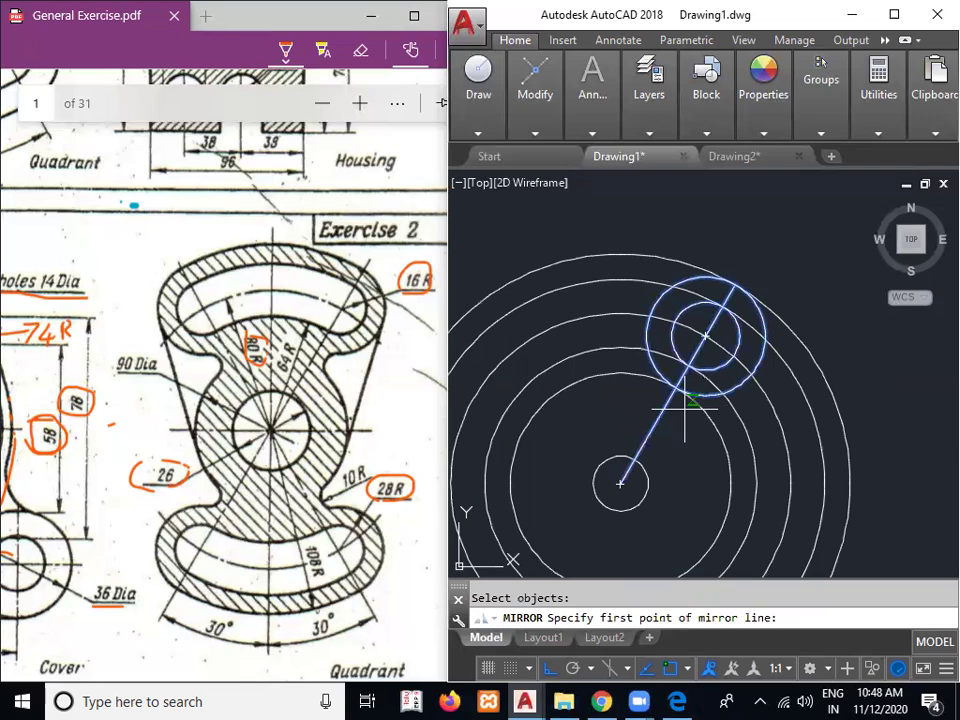
{"action": "left_click", "coordinate": [620, 484]}
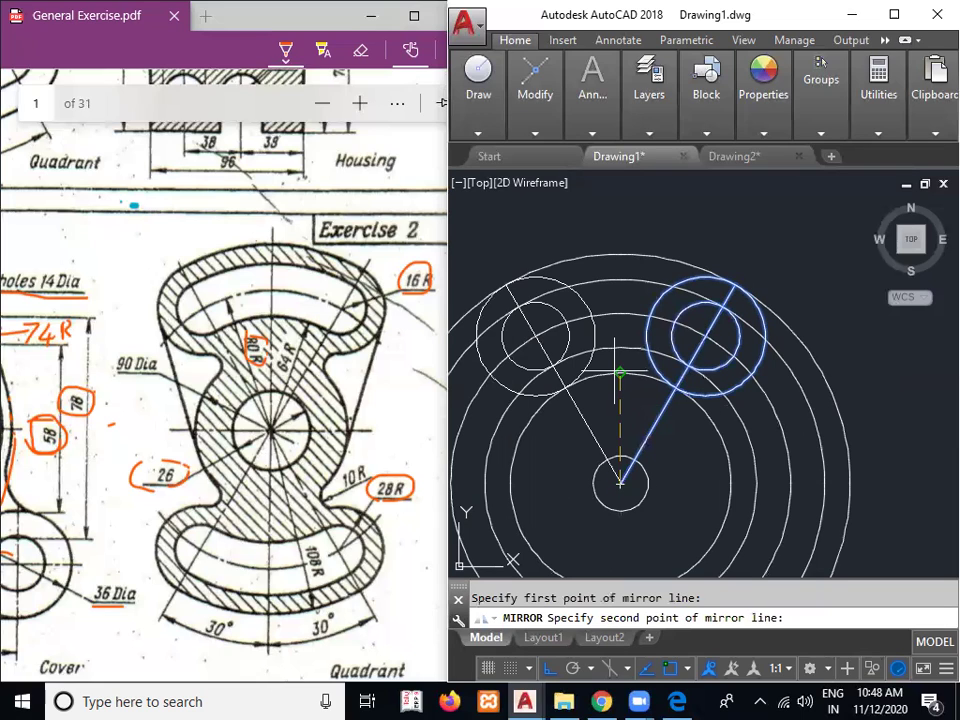
{"action": "left_click", "coordinate": [620, 374]}
{"action": "key", "text": "Return"}
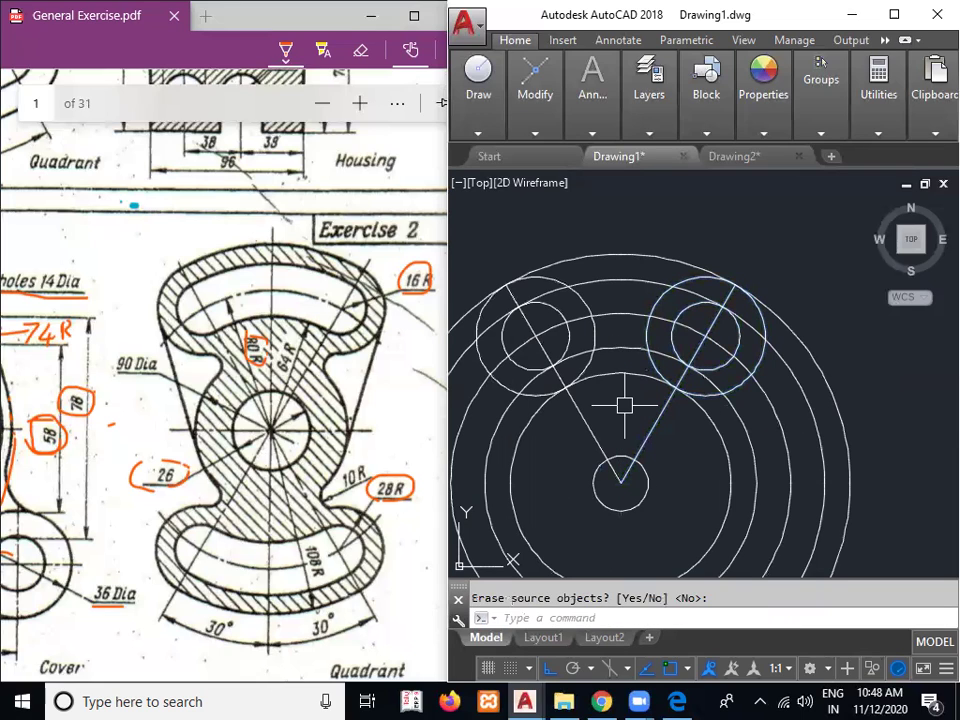
Trim the five large concentric circles to the two radial lines, leaving only the arcs between the lines above the central hole
{"action": "type", "text": "tr"}
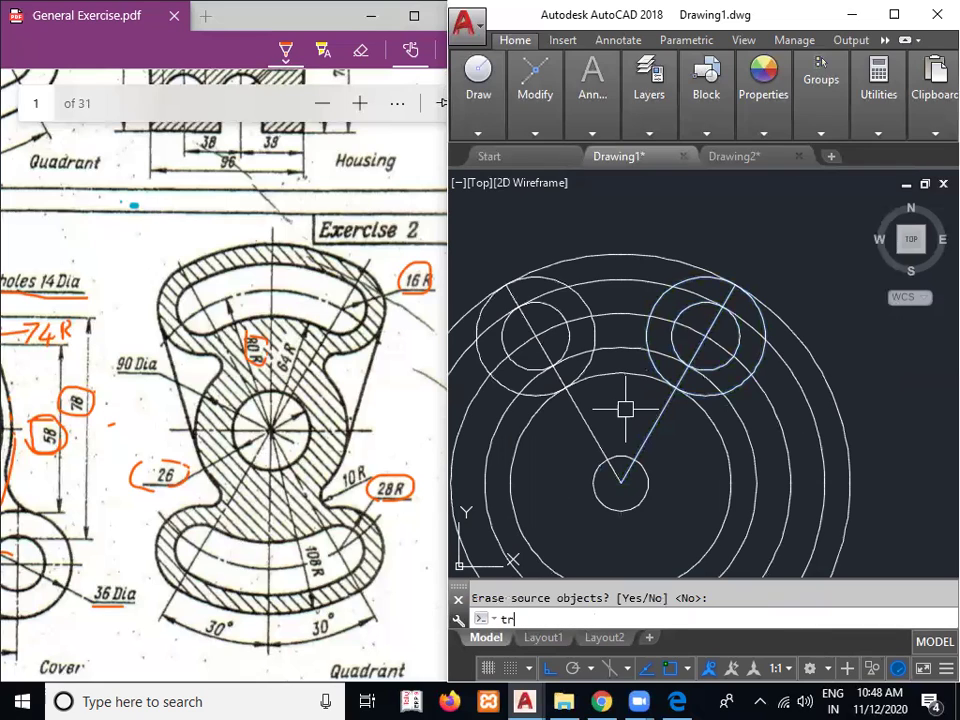
{"action": "key", "text": "Return"}
{"action": "left_click", "coordinate": [580, 418]}
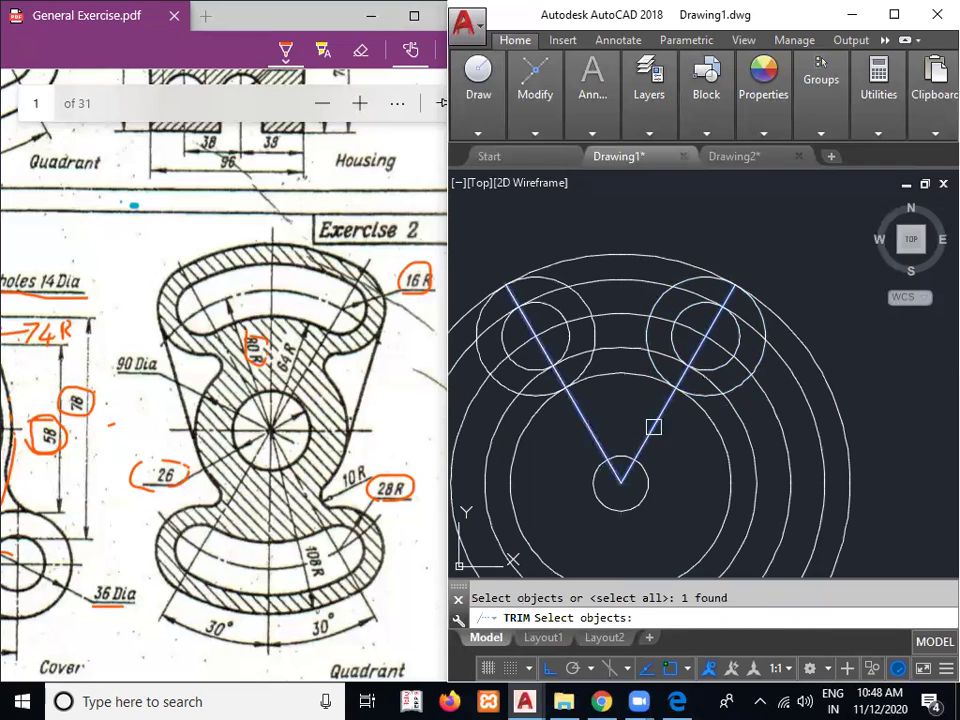
{"action": "left_click", "coordinate": [653, 427]}
{"action": "key", "text": "Return"}
{"action": "left_click", "coordinate": [874, 405]}
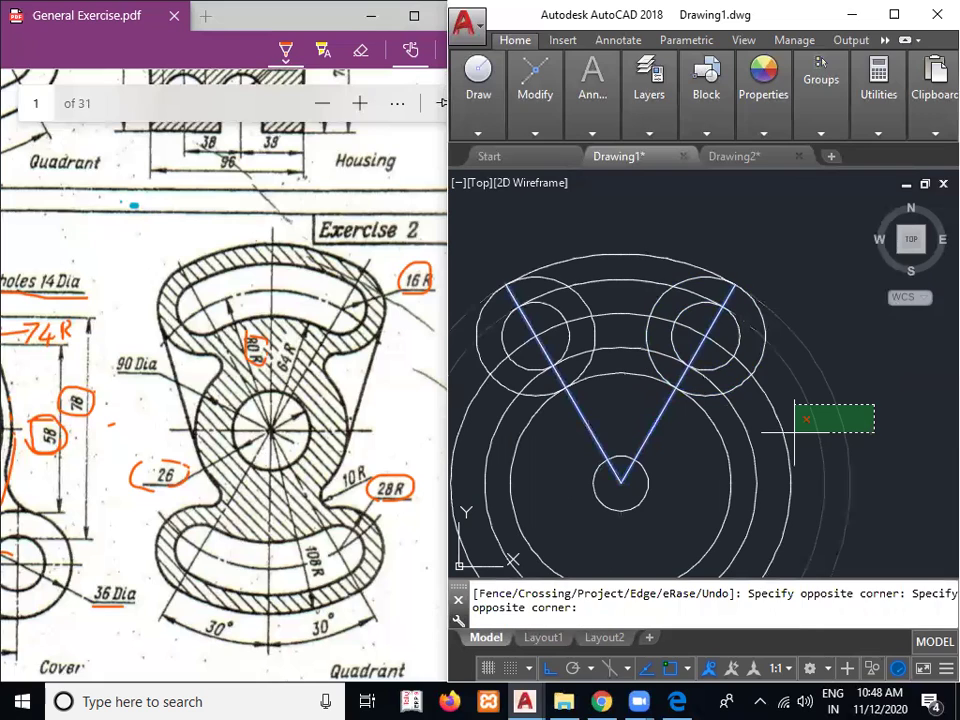
{"action": "left_click", "coordinate": [795, 433]}
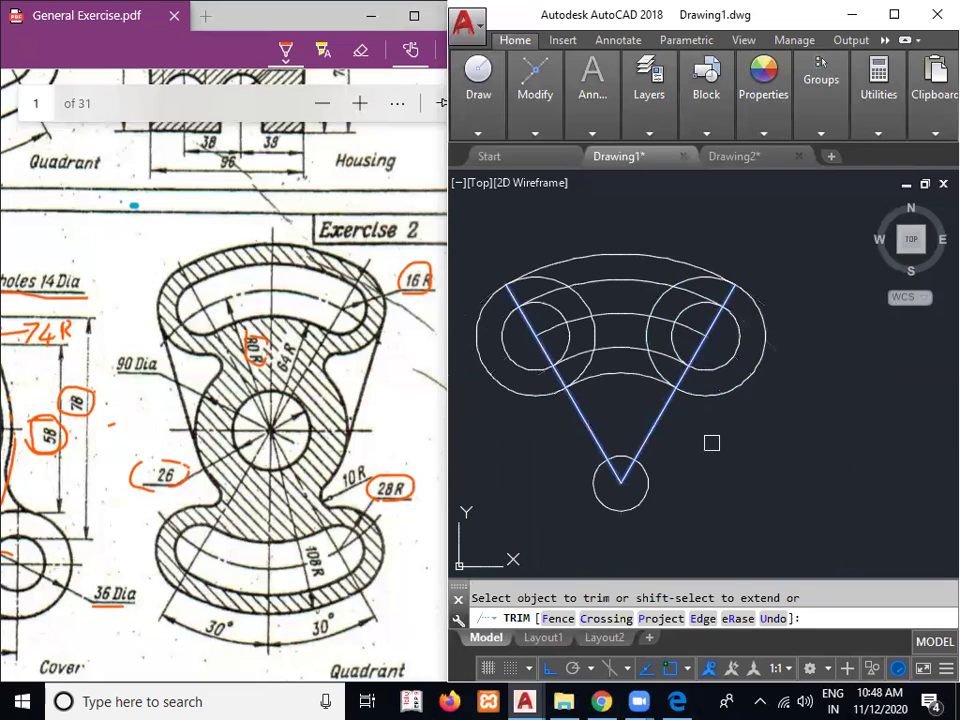
Trim the inner halves of the 16- and 28-radius circles at both ends to leave closed curved slot outlines
{"action": "left_click", "coordinate": [675, 352]}
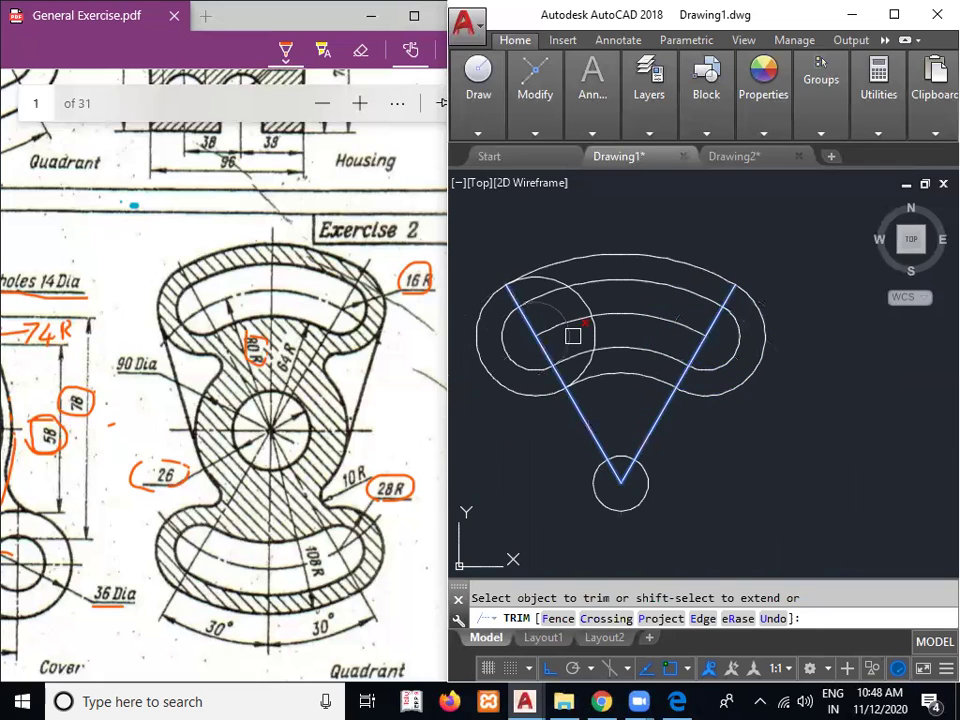
{"action": "left_click", "coordinate": [589, 334]}
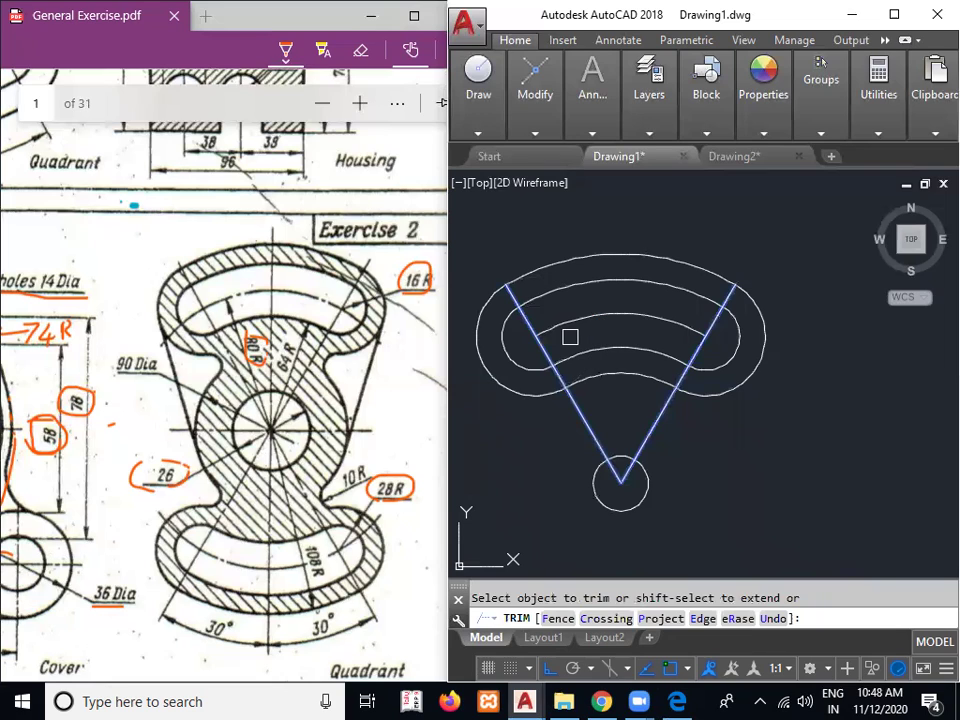
{"action": "key", "text": "Escape"}
Mirror the upper curved slot arcs about the horizontal axis through the central hole, keeping the originals
{"action": "scroll", "coordinate": [854, 478], "scroll_direction": "down", "scroll_amount": 2}
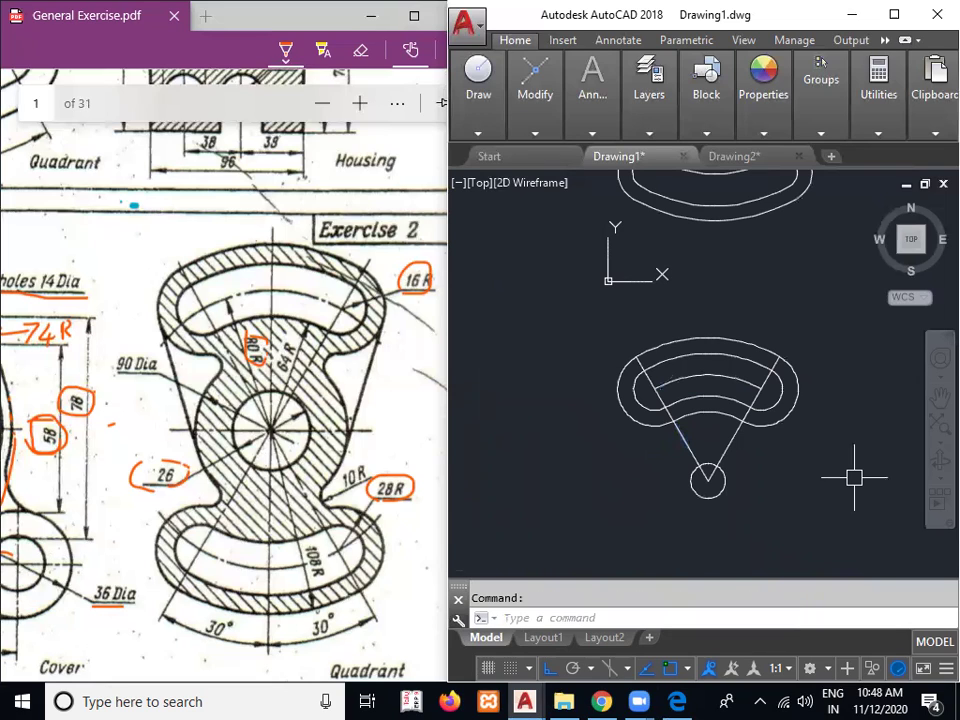
{"action": "type", "text": "Mi"}
{"action": "key", "text": "Return"}
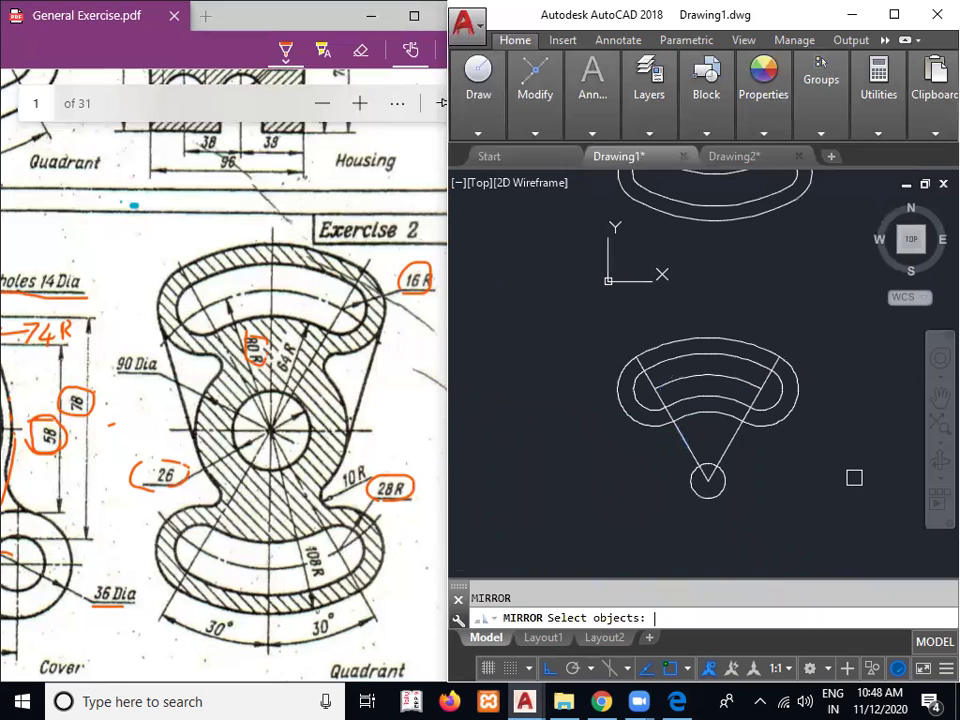
{"action": "mouse_move", "coordinate": [530, 378]}
{"action": "left_mouse_down"}
{"action": "mouse_move", "coordinate": [707, 297]}
{"action": "mouse_move", "coordinate": [866, 342]}
{"action": "mouse_move", "coordinate": [808, 441]}
{"action": "mouse_move", "coordinate": [565, 455]}
{"action": "left_mouse_up"}
{"action": "key", "text": "Return"}
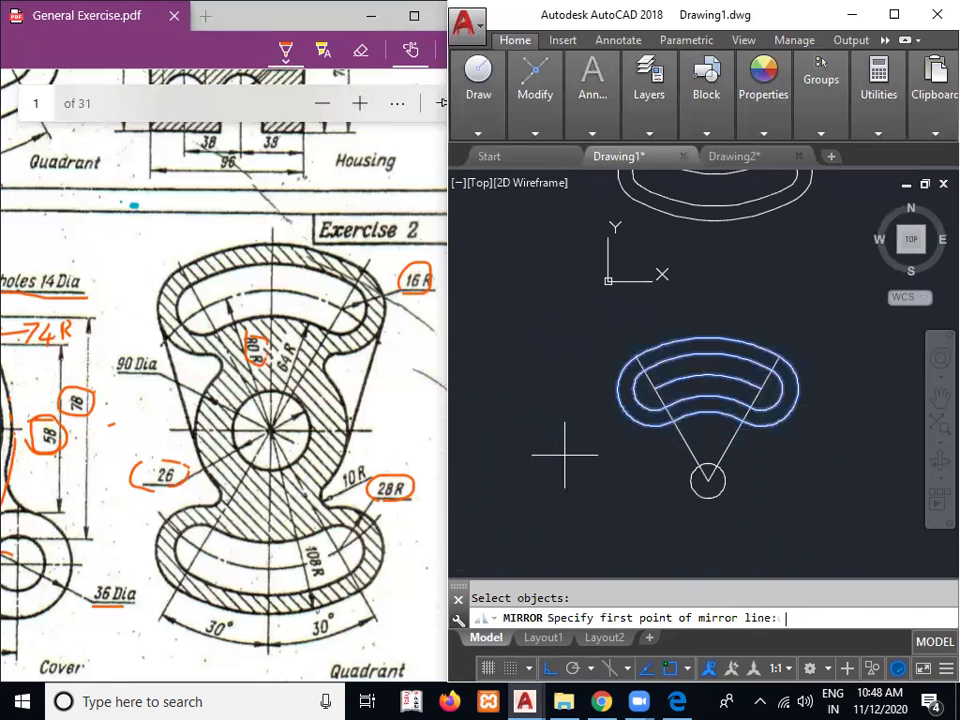
{"action": "left_click", "coordinate": [708, 482]}
{"action": "left_click", "coordinate": [725, 481]}
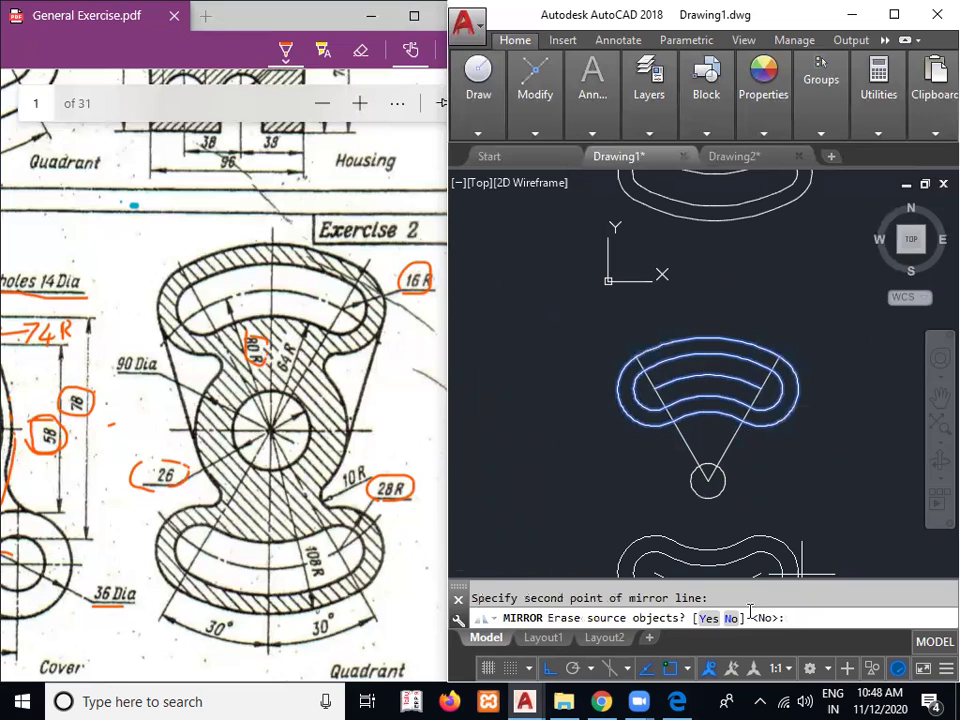
{"action": "type", "text": "N"}
{"action": "key", "text": "Return"}
{"action": "middle_click_drag", "start_coordinate": [794, 490], "coordinate": [766, 429]}
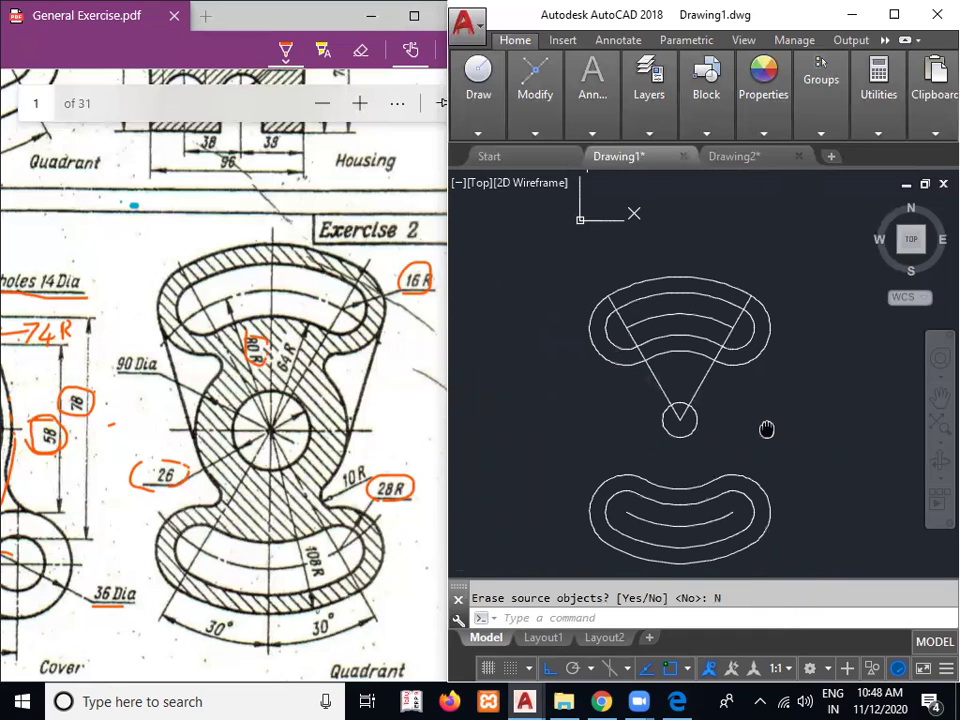
Delete the two radial construction lines and the centreline arcs inside both curved slots
{"action": "left_click", "coordinate": [707, 376]}
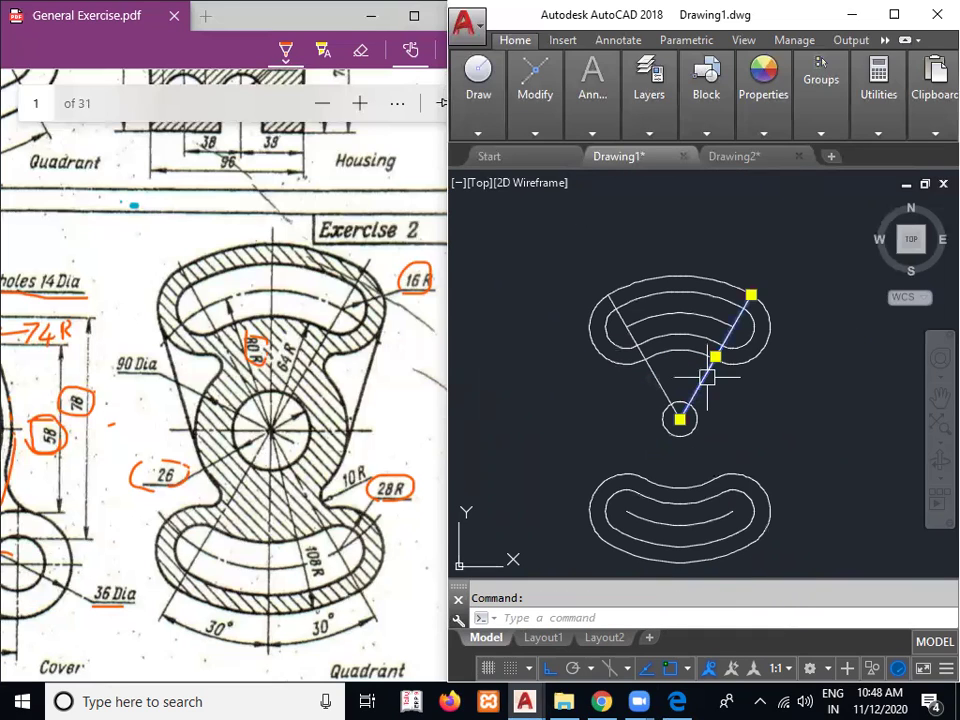
{"action": "key", "text": "Delete"}
{"action": "left_click", "coordinate": [680, 313]}
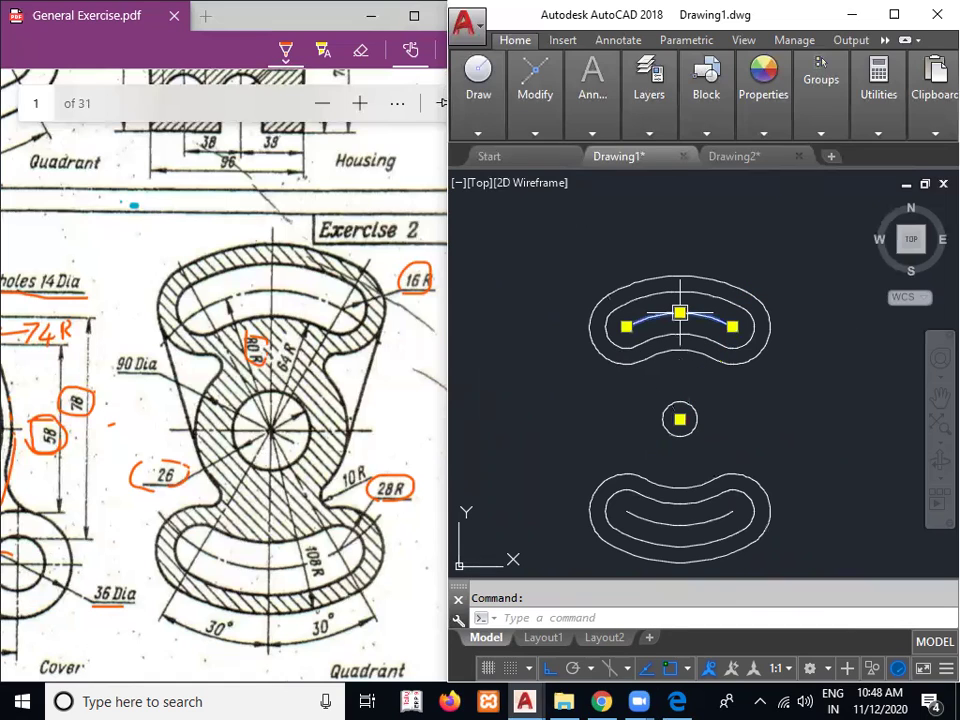
{"action": "key", "text": "Delete"}
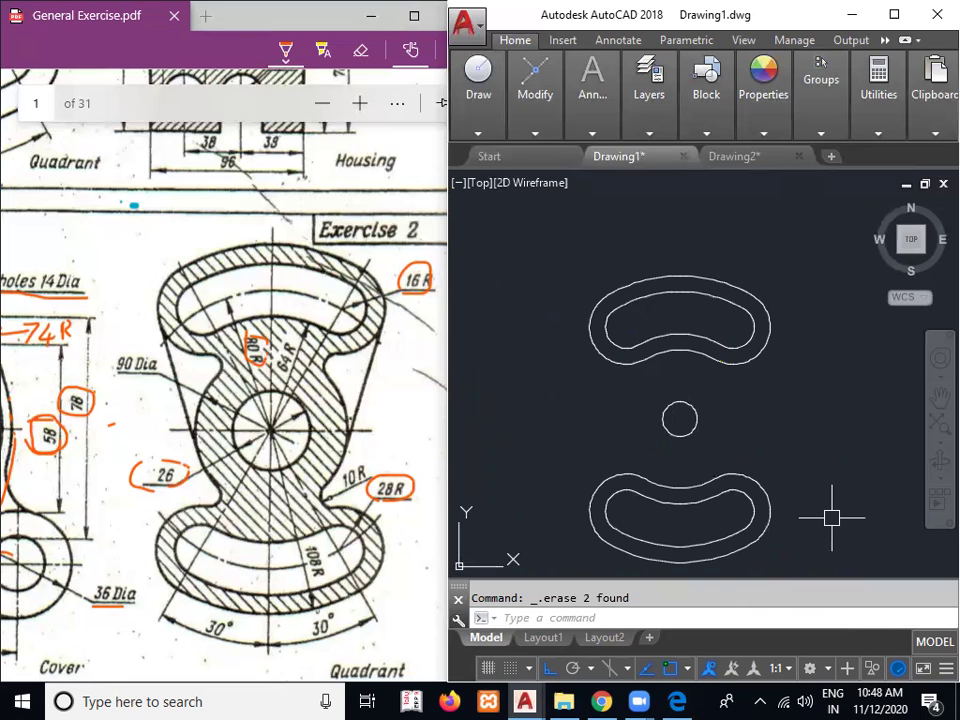
Mark the 90 Dia dimension in the PDF and draw a 90-diameter circle in AutoCAD concentric with the central hole
{"action": "left_click", "coordinate": [165, 374]}
{"action": "left_click_drag", "start_coordinate": [165, 374], "coordinate": [160, 360]}
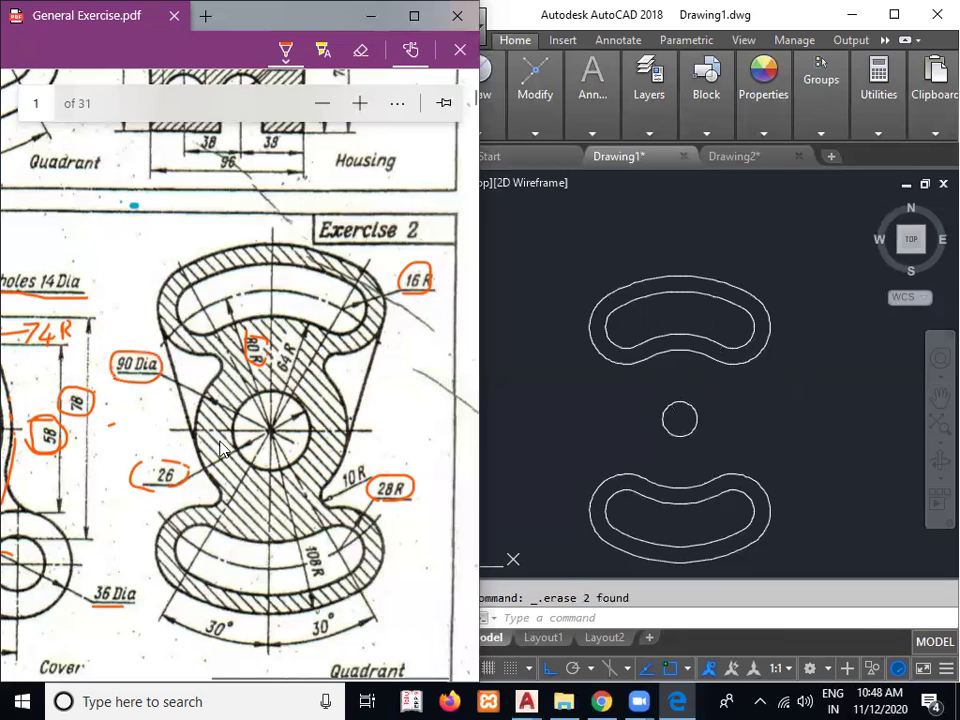
{"action": "left_click", "coordinate": [770, 437]}
{"action": "type", "text": "c"}
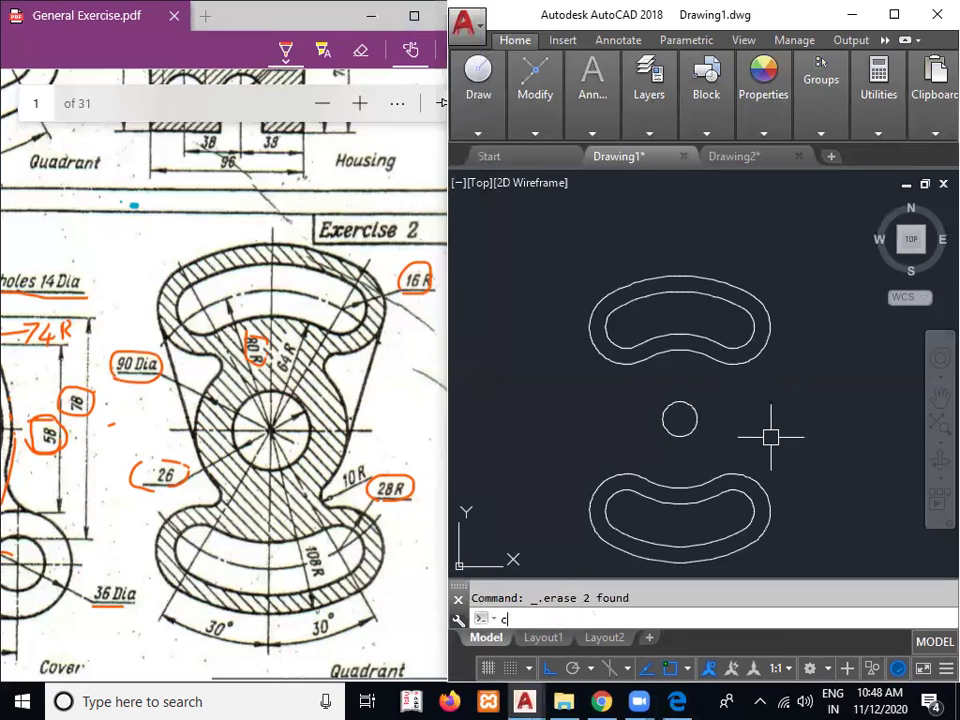
{"action": "key", "text": "Return"}
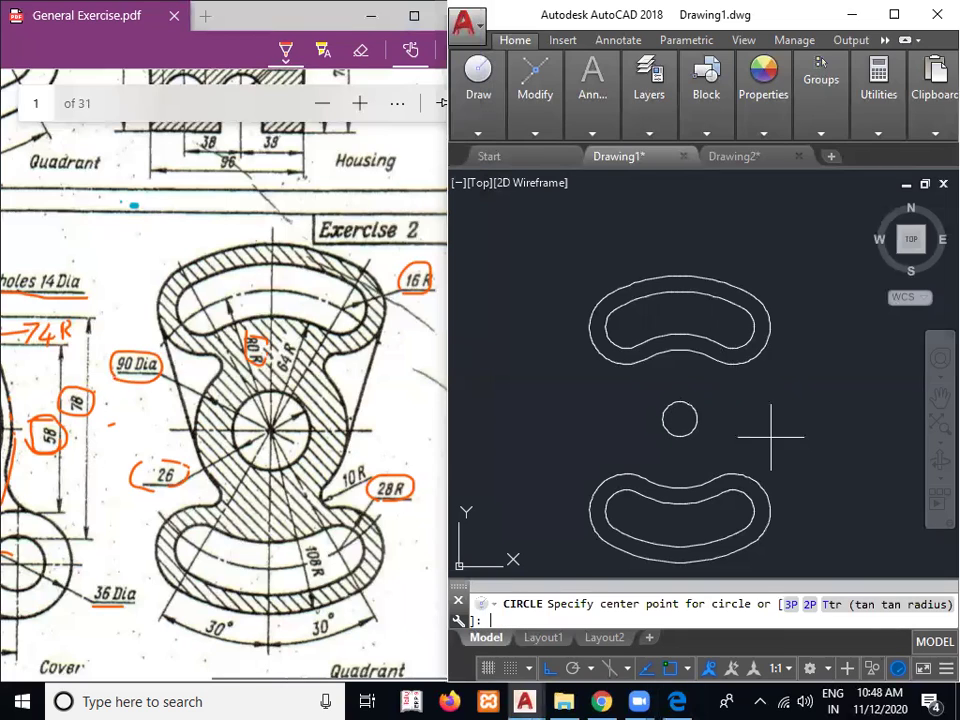
{"action": "left_click", "coordinate": [680, 418]}
{"action": "type", "text": "d"}
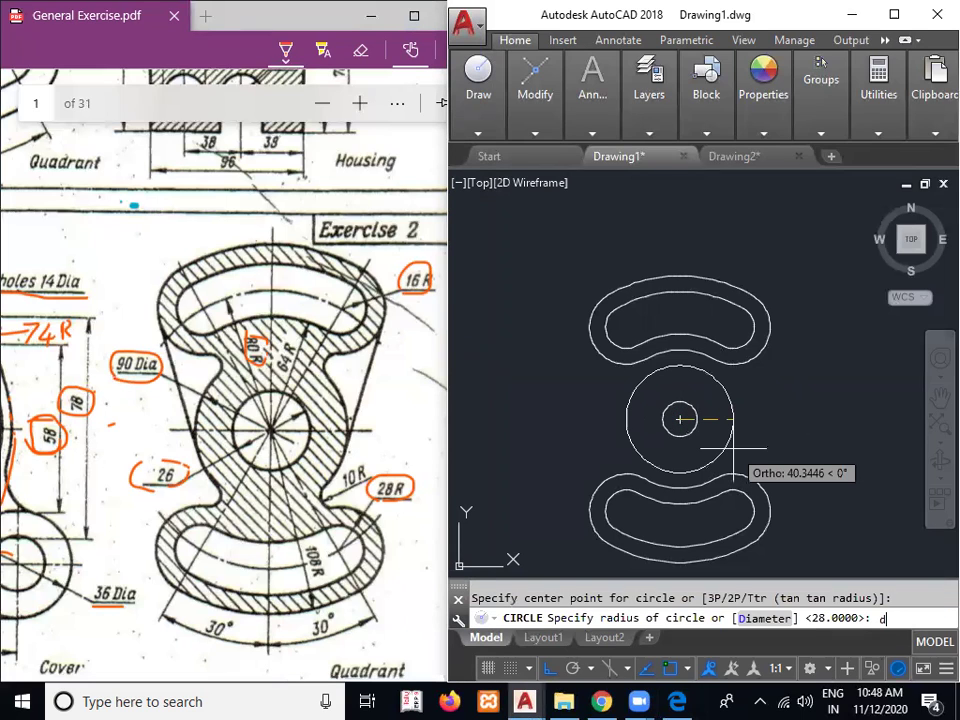
{"action": "key", "text": "Return"}
{"action": "type", "text": "90"}
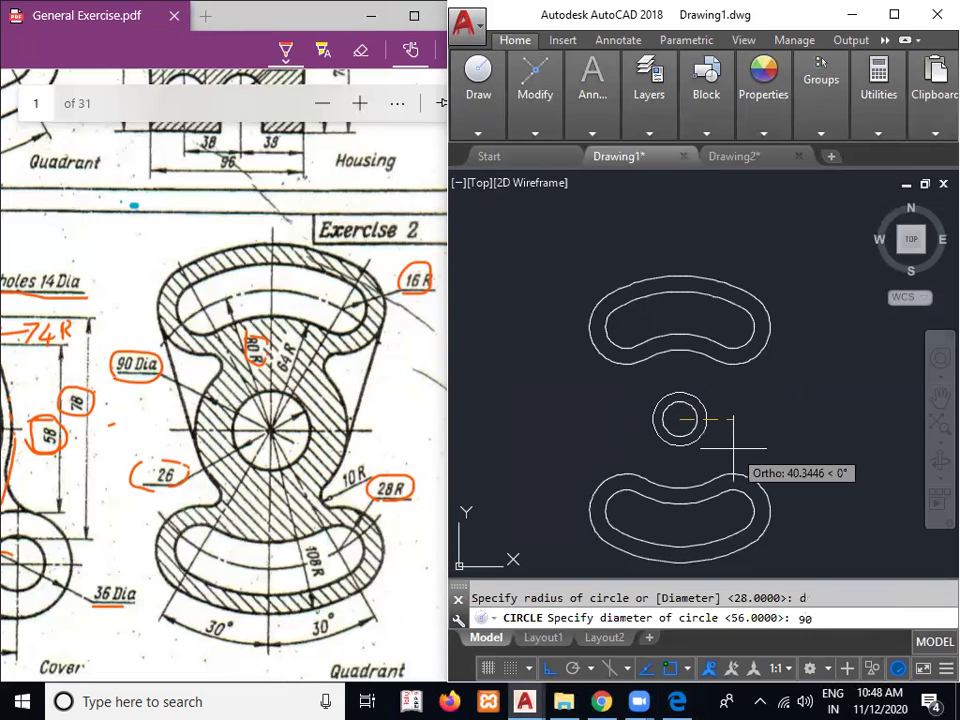
{"action": "key", "text": "Return"}
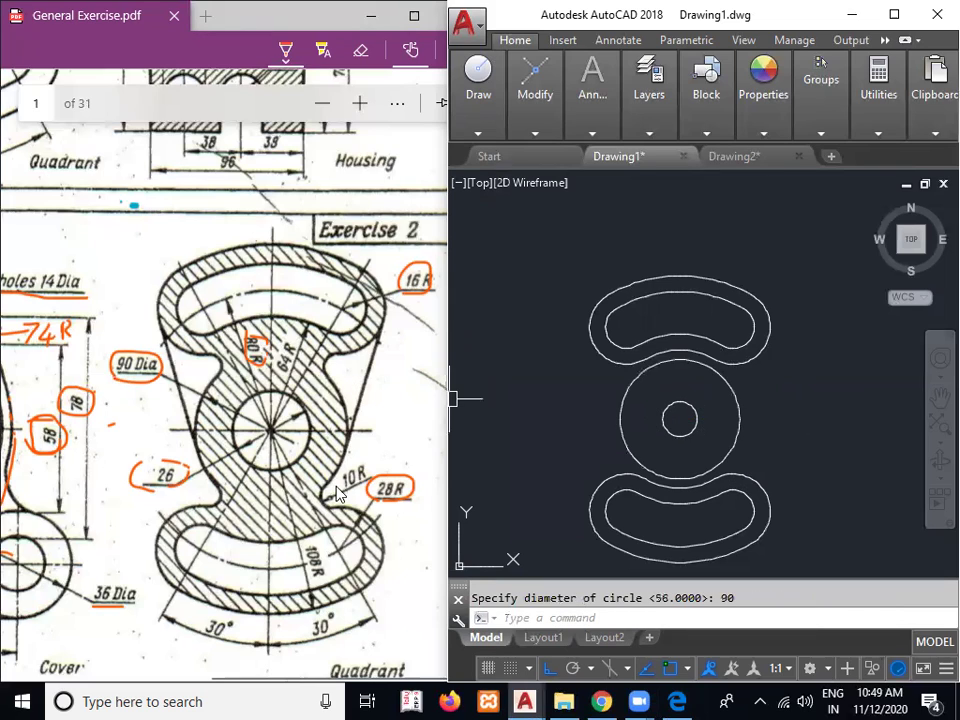
Mark 10 R in the PDF, then in AutoCAD fillet both sides of the 90-diameter circle to the lower slot's outer outline at radius 10, No trim
{"action": "mouse_move", "coordinate": [372, 464]}
{"action": "left_mouse_down"}
{"action": "mouse_move", "coordinate": [340, 466]}
{"action": "mouse_move", "coordinate": [356, 495]}
{"action": "mouse_move", "coordinate": [375, 470]}
{"action": "left_mouse_up"}
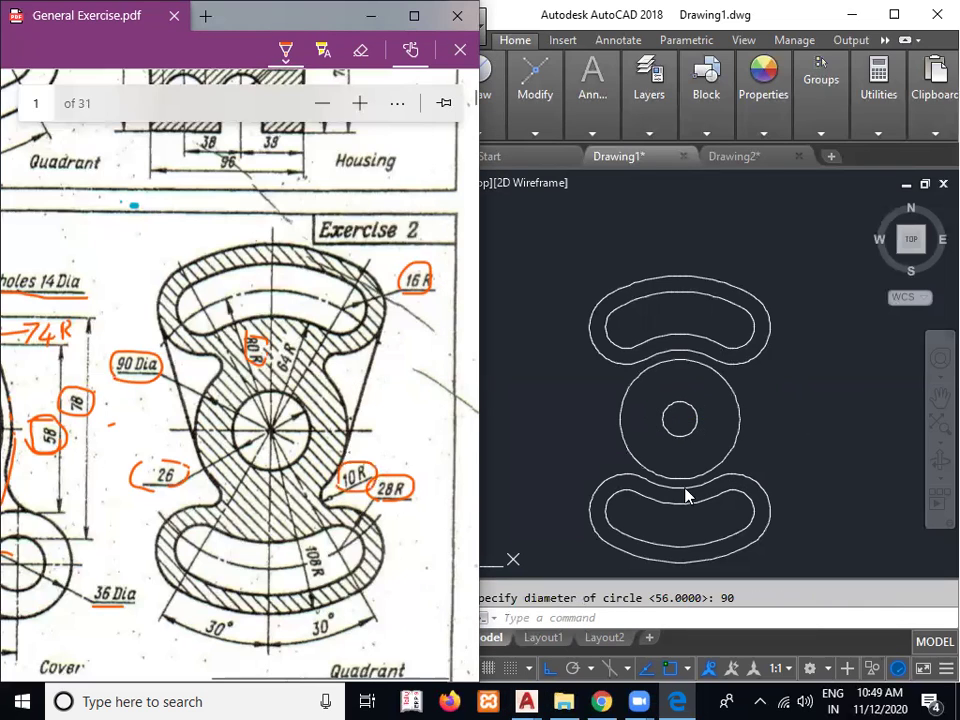
{"action": "left_click", "coordinate": [804, 451]}
{"action": "type", "text": "f"}
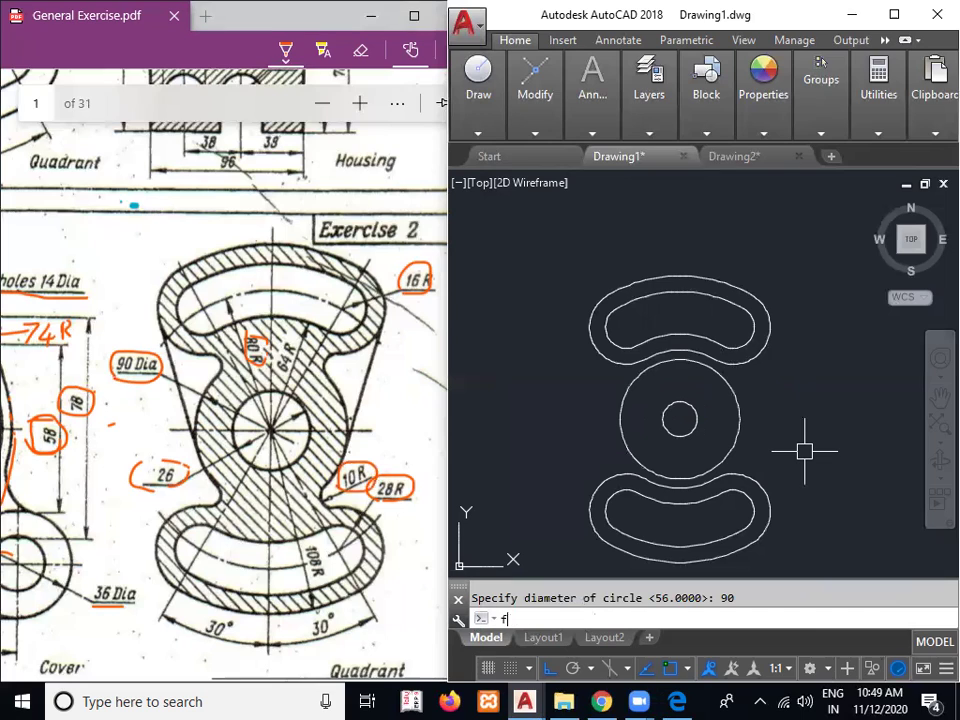
{"action": "type", "text": "il"}
{"action": "key", "text": "Return"}
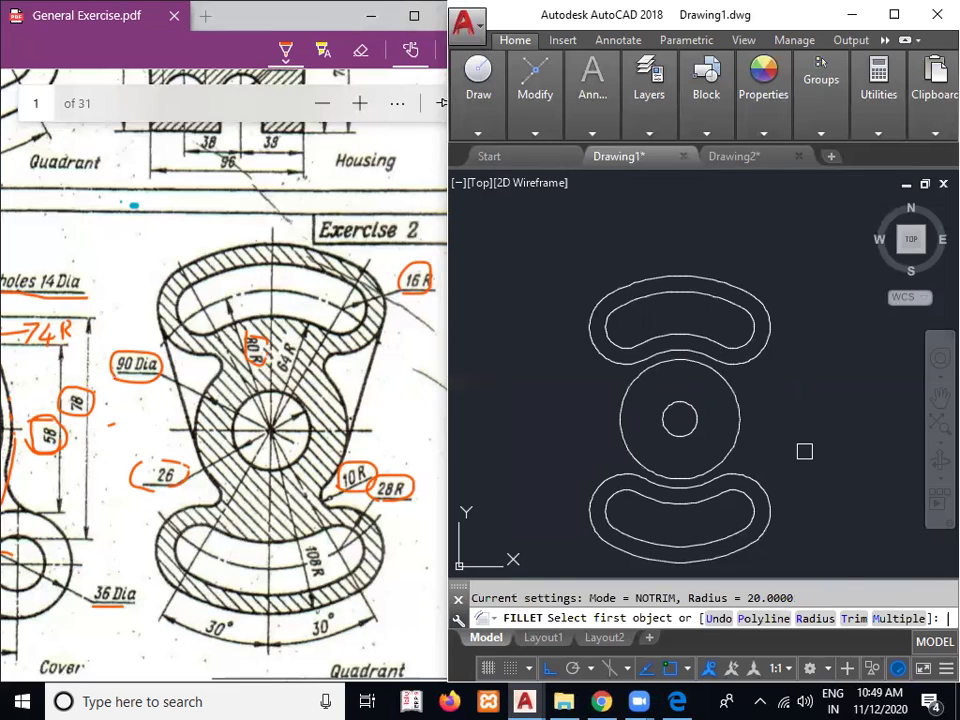
{"action": "left_click", "coordinate": [852, 619]}
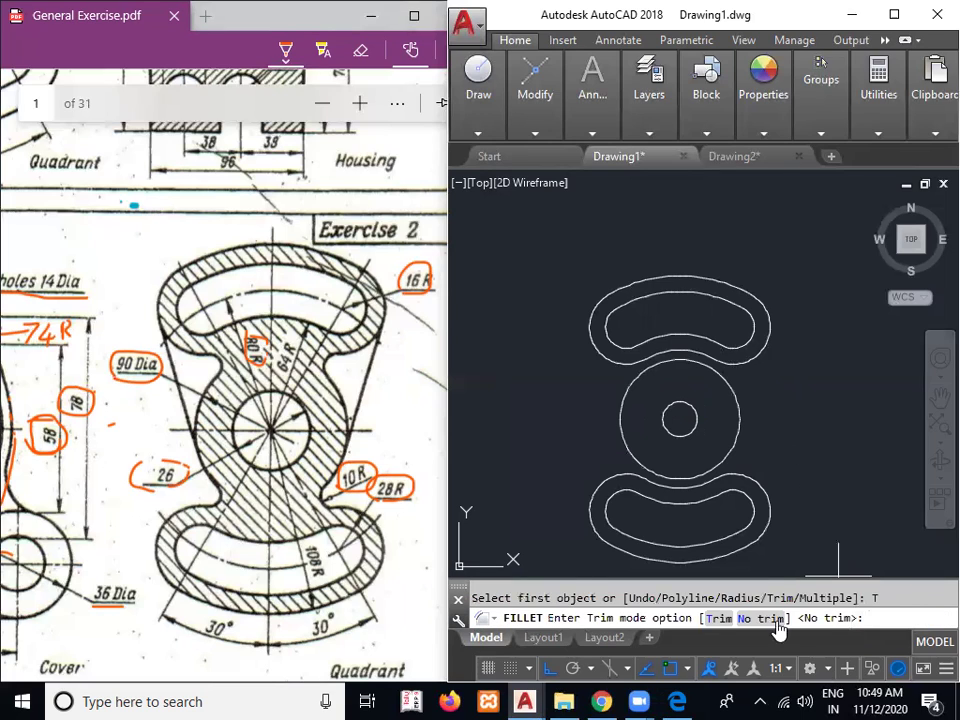
{"action": "left_click", "coordinate": [766, 619]}
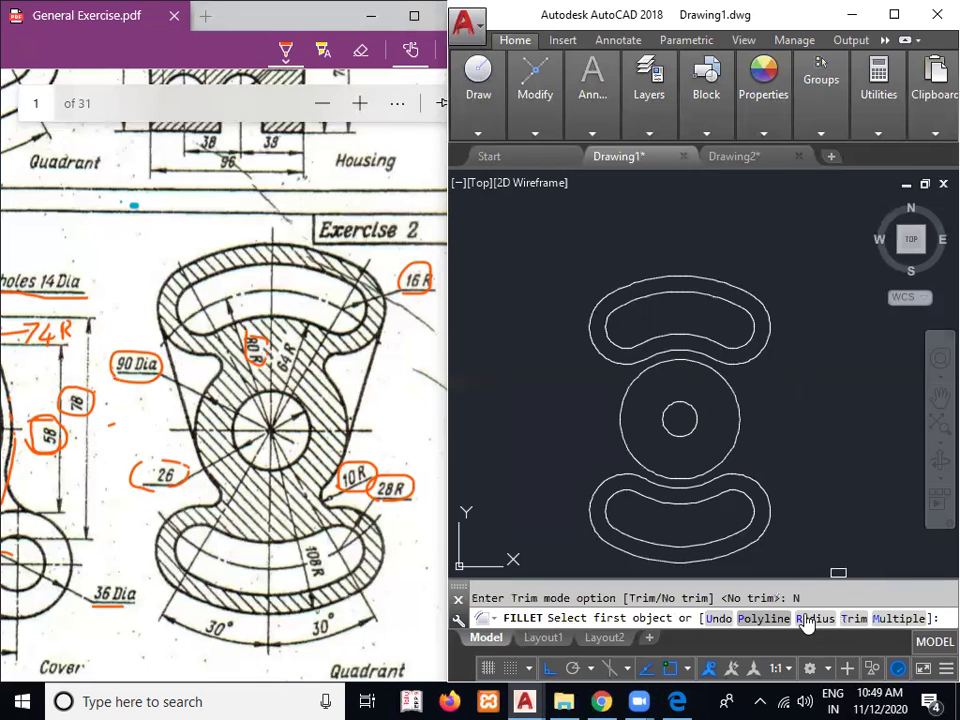
{"action": "left_click", "coordinate": [805, 619]}
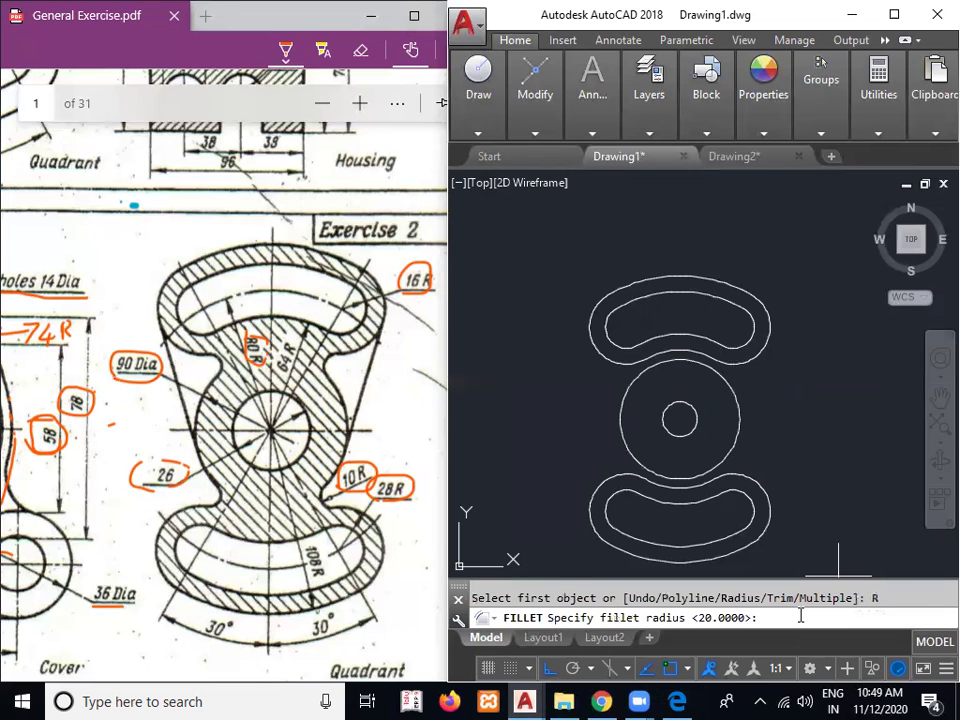
{"action": "type", "text": "10"}
{"action": "key", "text": "Return"}
{"action": "left_click", "coordinate": [888, 619]}
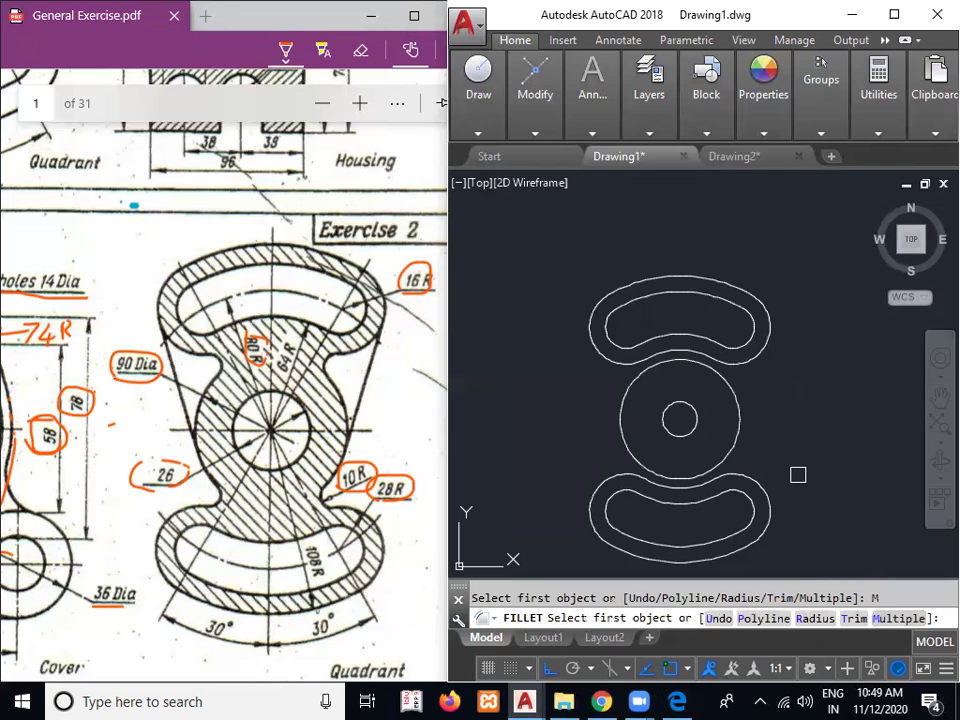
{"action": "left_click", "coordinate": [733, 453]}
{"action": "left_click", "coordinate": [735, 456]}
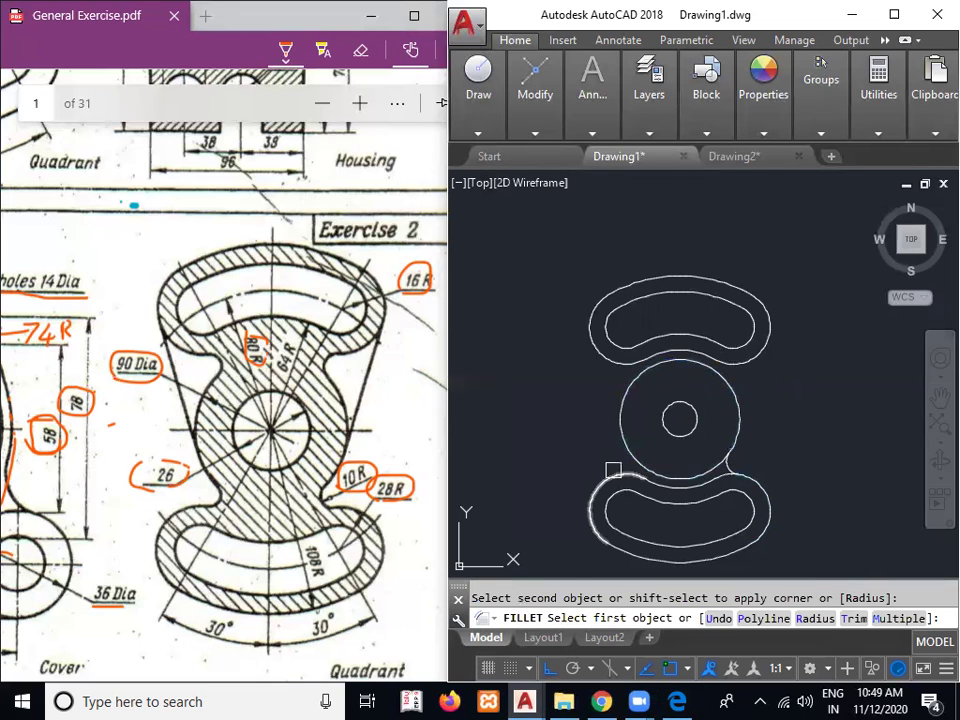
{"action": "left_click", "coordinate": [613, 469]}
{"action": "left_click", "coordinate": [624, 452]}
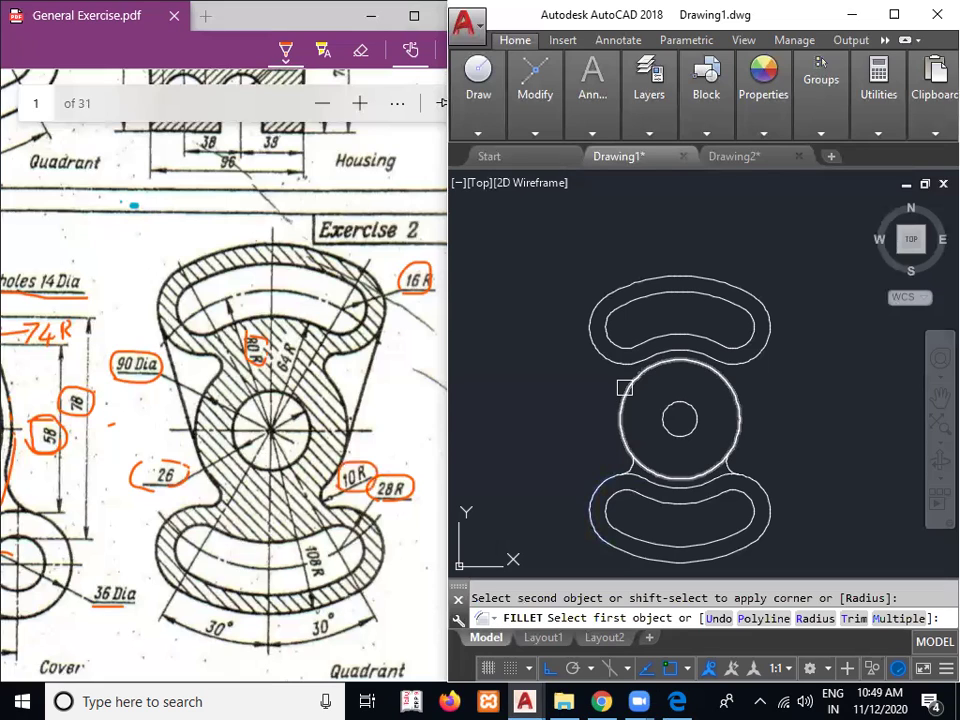
Fillet both sides of the 90-diameter circle to the upper slot's outer outline with the same 10 radius
{"action": "left_click", "coordinate": [613, 367]}
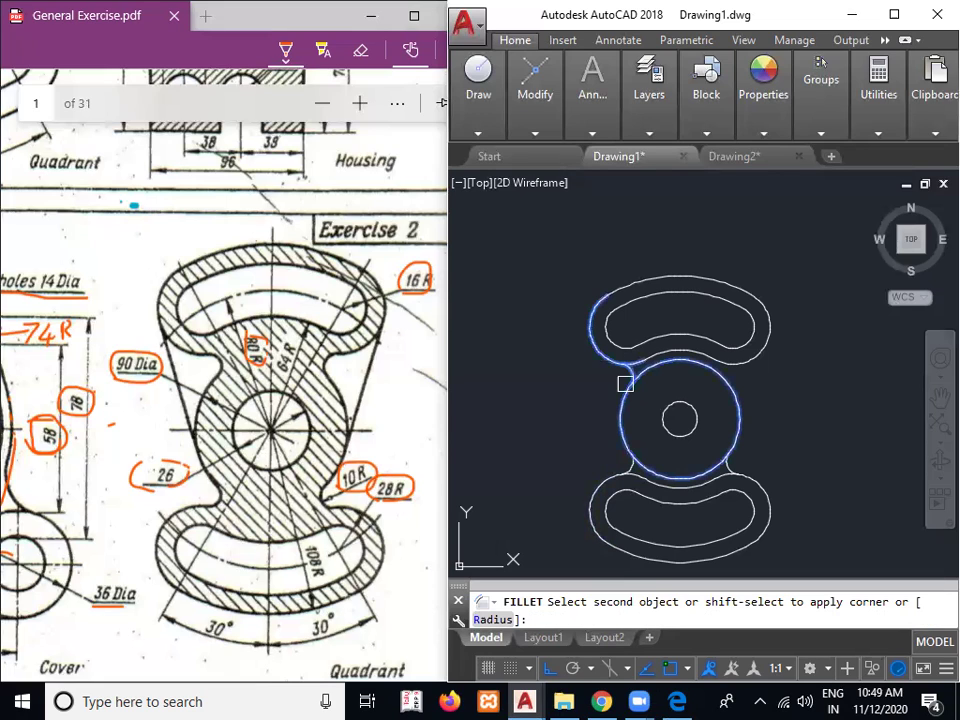
{"action": "left_click", "coordinate": [625, 384]}
{"action": "left_click", "coordinate": [739, 374]}
{"action": "key", "text": "Return"}
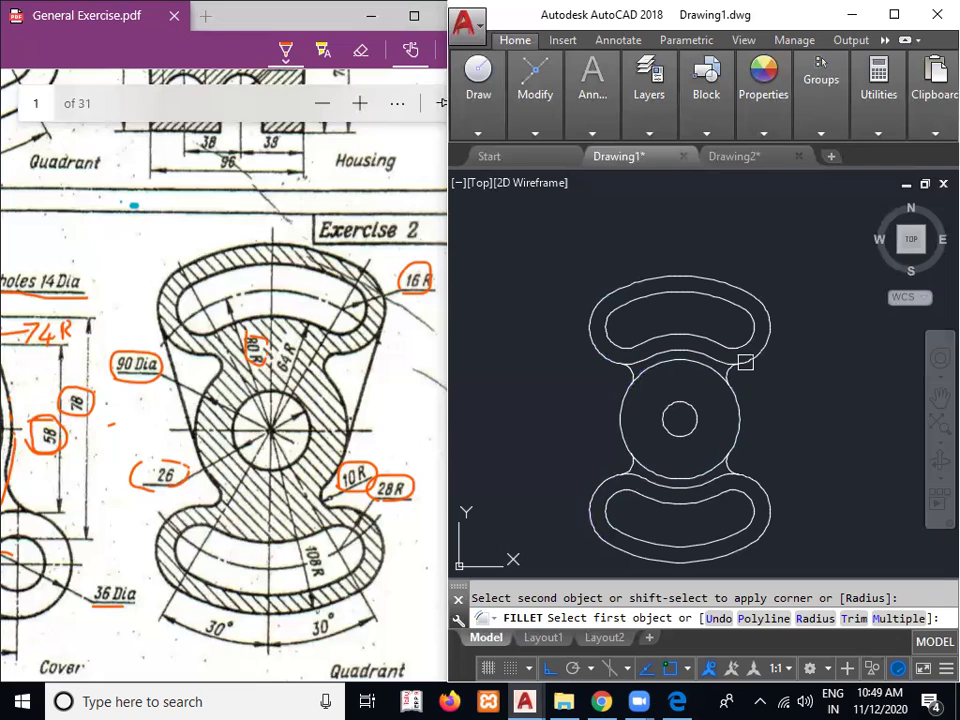
{"action": "key", "text": "Return"}
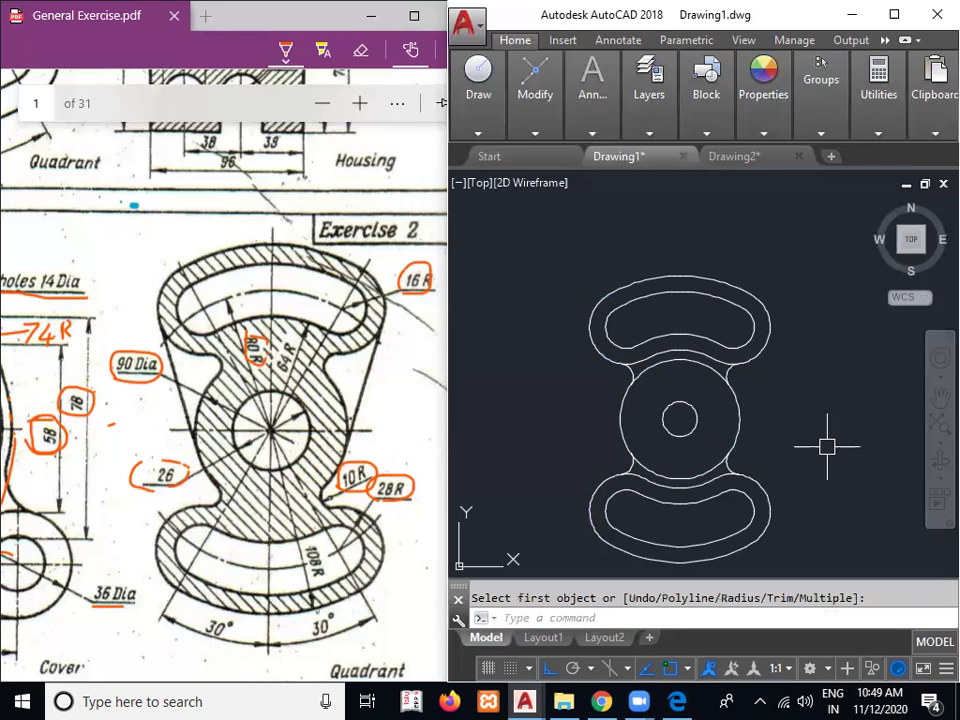
Trim the 90-diameter circle between the fillets at its upper and lower sides, and the outline ends inside the body, using the four fillets as cutting edges
{"action": "type", "text": "tr"}
{"action": "key", "text": "Return"}
{"action": "scroll", "coordinate": [765, 463], "scroll_direction": "up", "scroll_amount": 2}
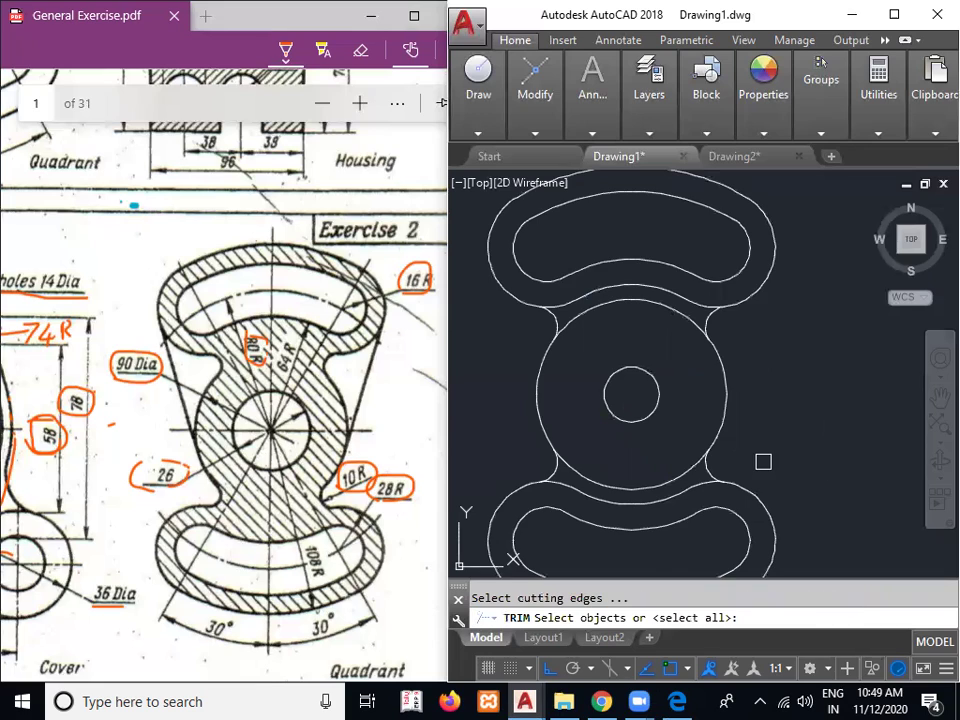
{"action": "left_click", "coordinate": [713, 472]}
{"action": "left_click", "coordinate": [713, 322]}
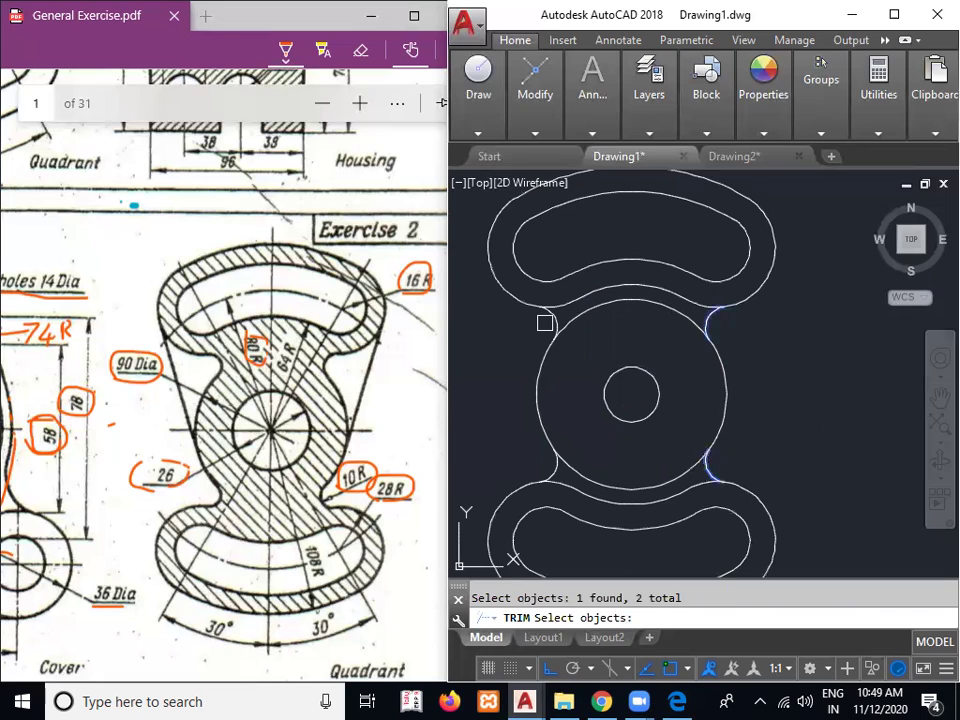
{"action": "left_click", "coordinate": [552, 321]}
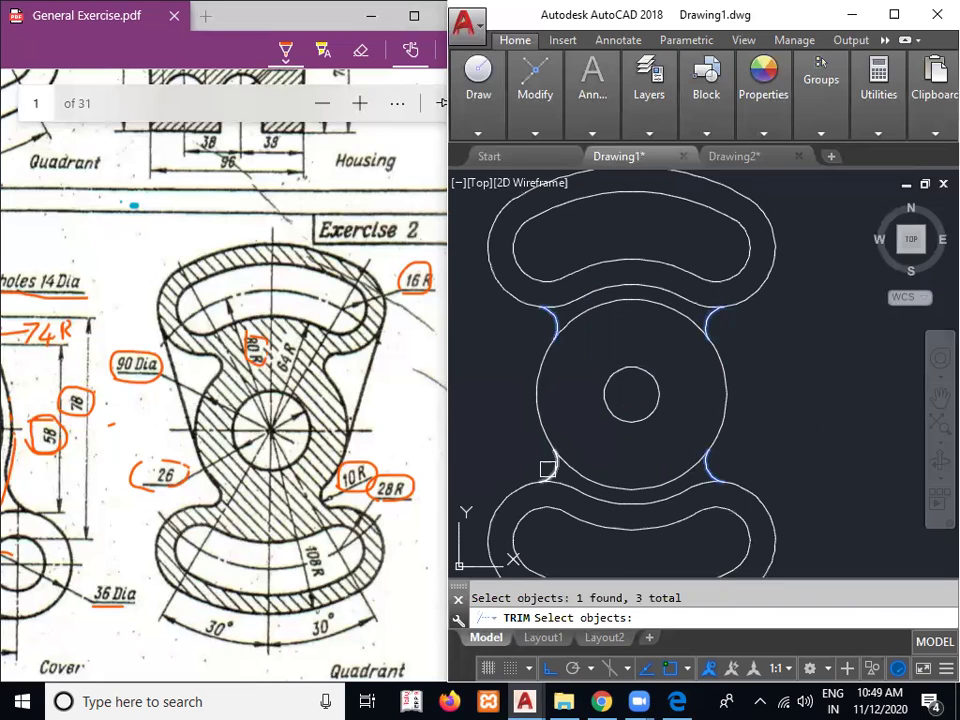
{"action": "left_click", "coordinate": [548, 467]}
{"action": "key", "text": "Return"}
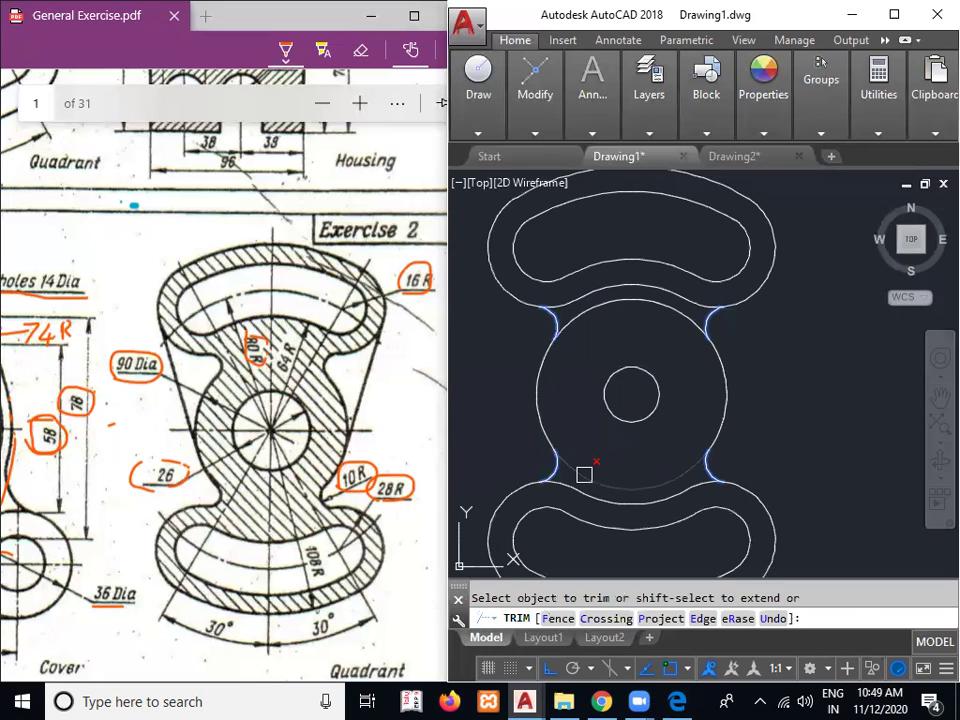
{"action": "left_click", "coordinate": [584, 474]}
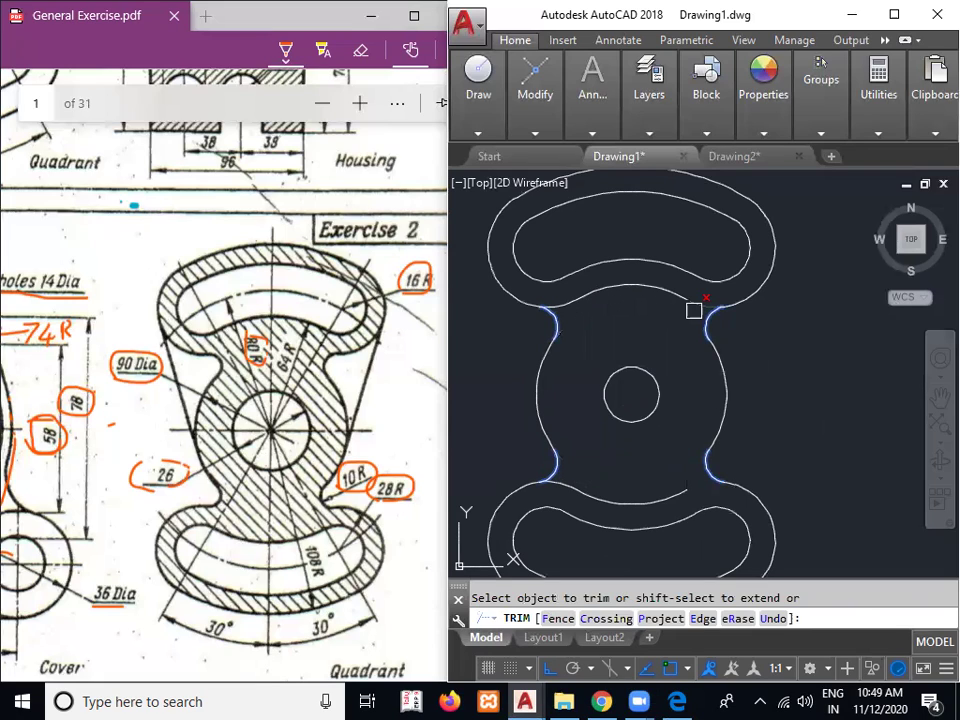
{"action": "key", "text": "Escape"}
Delete the leftover inner outline arcs crossing the body above and below the central hole
{"action": "left_click", "coordinate": [600, 292]}
{"action": "key", "text": "Delete"}
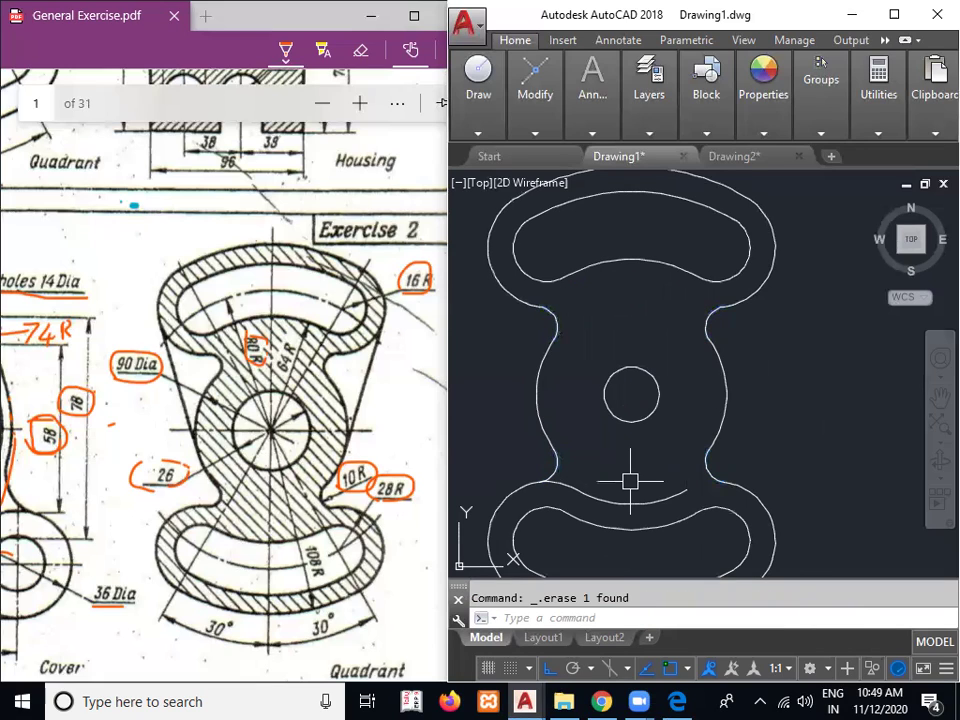
{"action": "left_click", "coordinate": [620, 497]}
{"action": "key", "text": "Delete"}
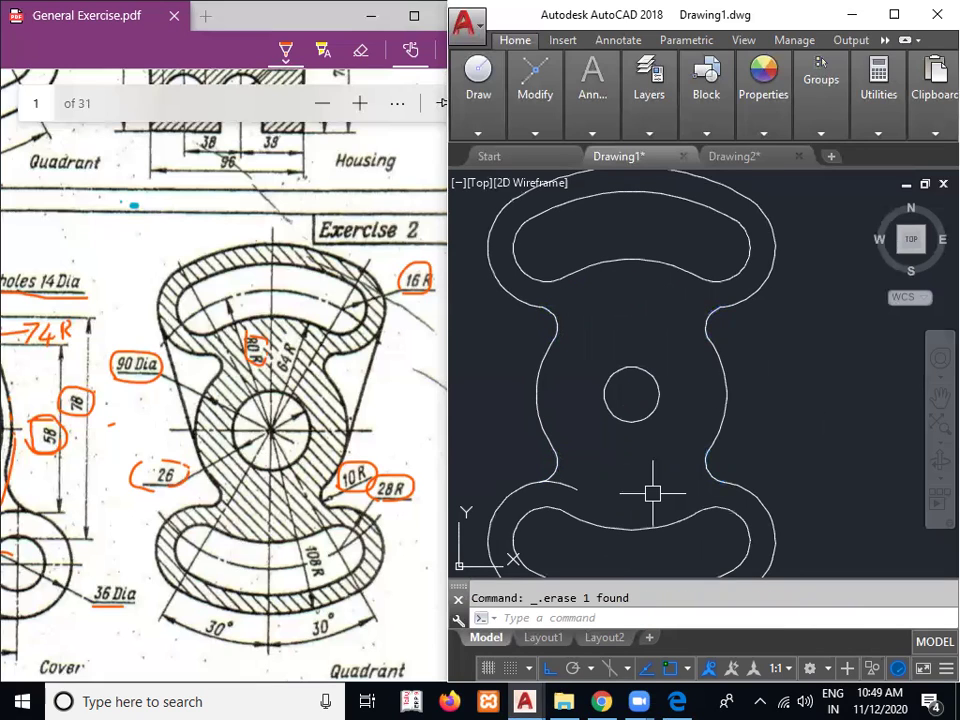
Trim the leftover outline arc end inside the body beside the lower-left fillet, using that fillet as the cutting edge
{"action": "type", "text": "tr"}
{"action": "key", "text": "Return"}
{"action": "left_click", "coordinate": [561, 470]}
{"action": "key", "text": "Return"}
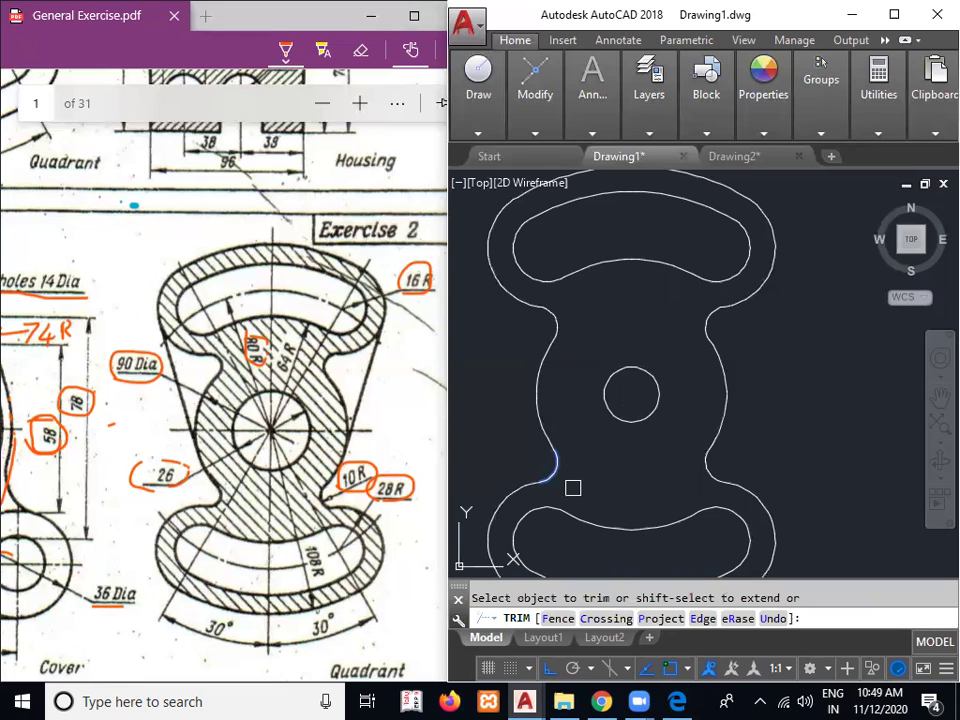
{"action": "key", "text": "Return"}
Start a Hatch on the Exercise 2 Quadrant and pick the body area between the outer outline, slots and central hole
{"action": "scroll", "coordinate": [646, 472], "scroll_direction": "down", "scroll_amount": 4}
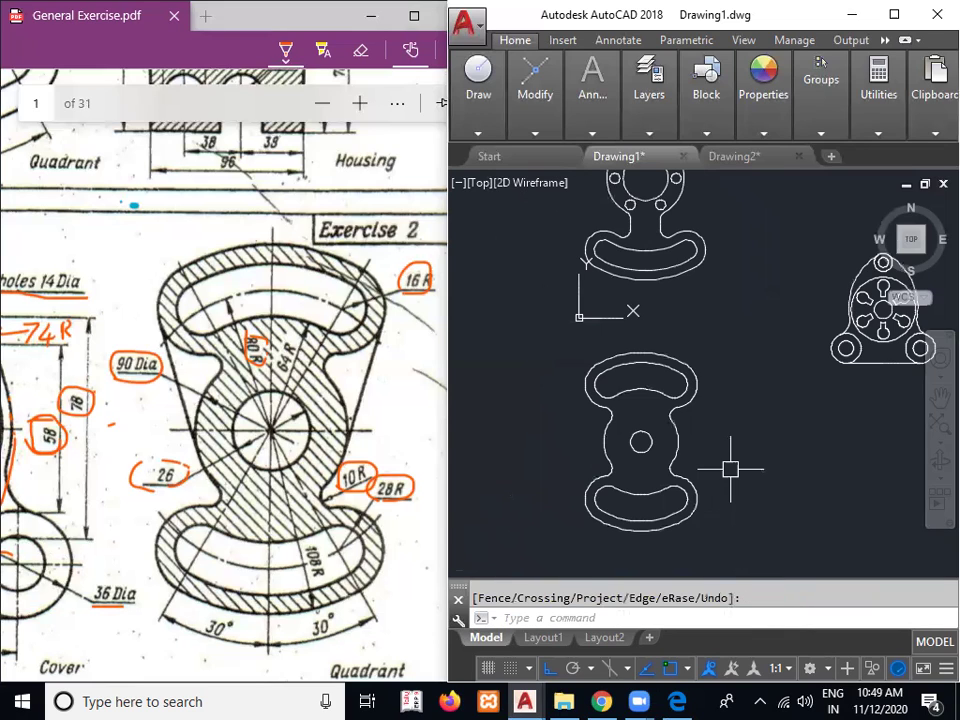
{"action": "middle_click_drag", "start_coordinate": [730, 468], "coordinate": [773, 501]}
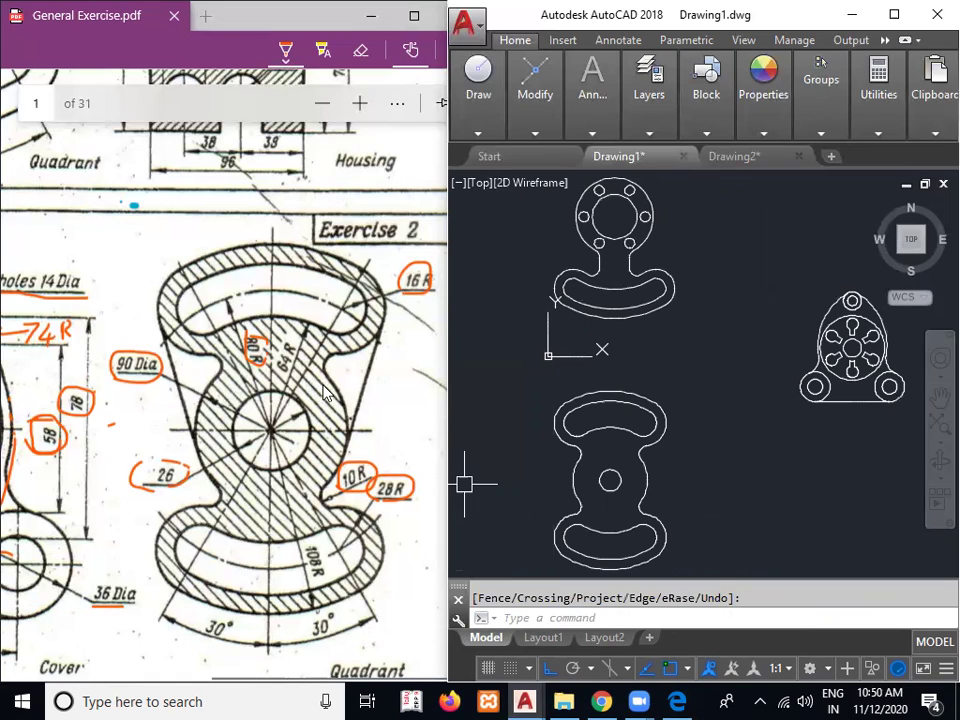
{"action": "left_click", "coordinate": [574, 618]}
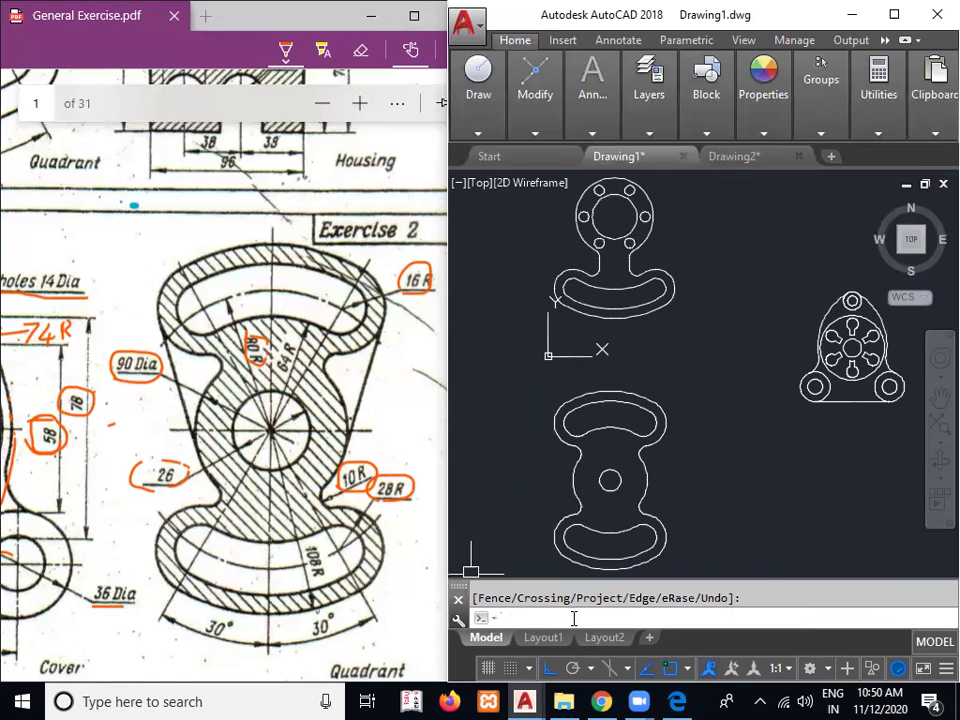
{"action": "type", "text": "H"}
{"action": "key", "text": "Return"}
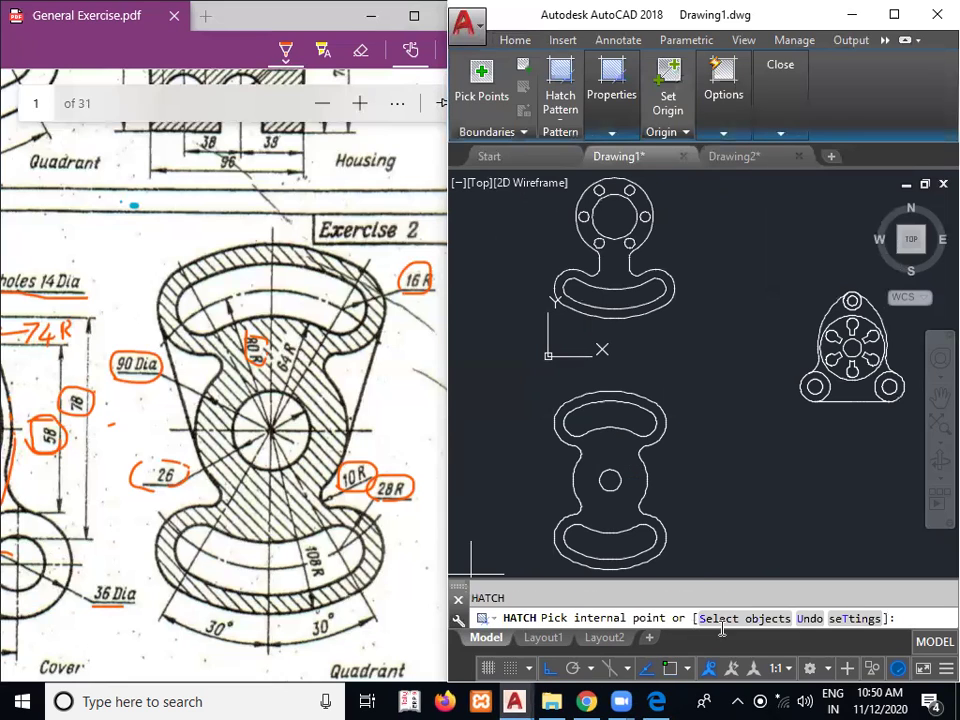
{"action": "left_click", "coordinate": [611, 520]}
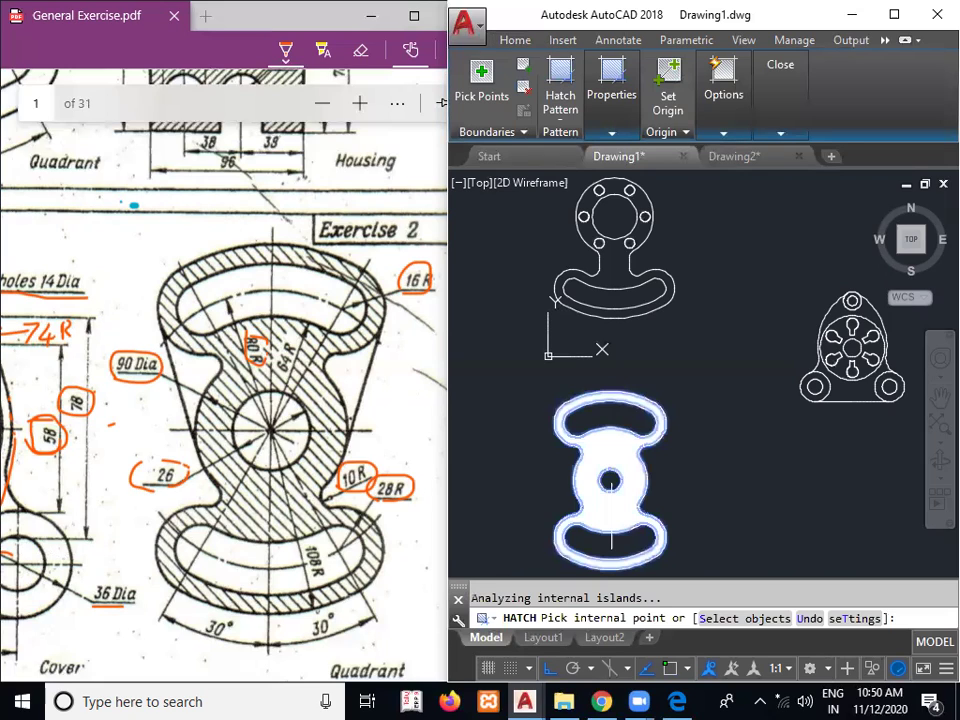